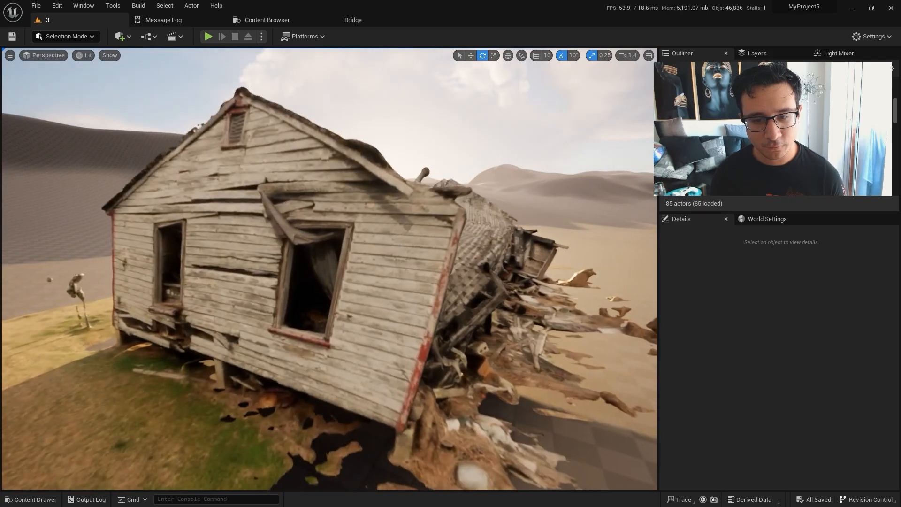
Delete the test_bigboulder actor with its cliffs and trees, and the group of tall trees behind the farmhouse.
{"action": "key", "text": "d"}
{"action": "right_click_drag", "start_coordinate": [330, 269], "coordinate": [178, 235]}
{"action": "key", "text": "w"}
{"action": "key", "text": "w"}
{"action": "right_click_drag", "start_coordinate": [551, 265], "coordinate": [641, 268]}
{"action": "left_click", "coordinate": [497, 310]}
{"action": "key", "text": "s"}
{"action": "right_click_drag", "start_coordinate": [496, 310], "coordinate": [460, 334]}
{"action": "key", "text": "d"}
{"action": "left_click", "coordinate": [514, 123]}
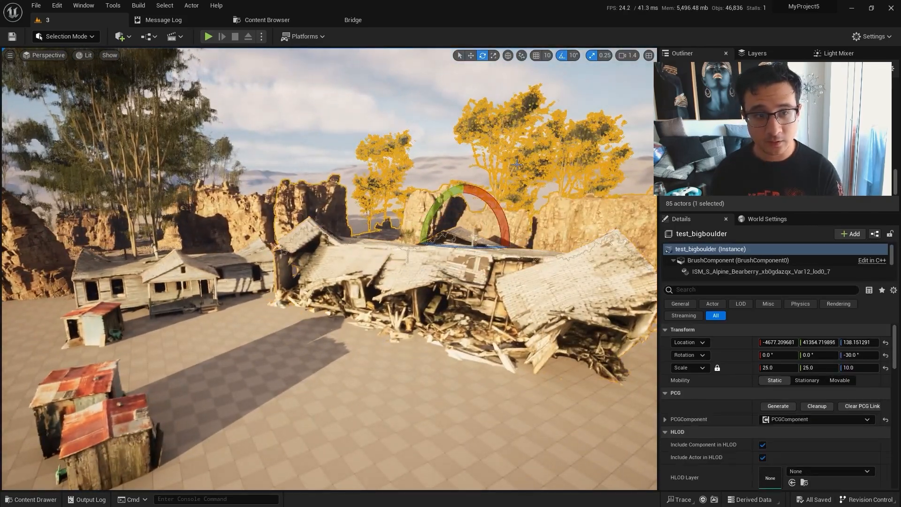
{"action": "key", "text": "Delete"}
{"action": "left_click", "coordinate": [157, 158]}
{"action": "key", "text": "Delete"}
Duplicate the large collapsed house and place the copy on the open ground beside the original.
{"action": "left_click", "coordinate": [384, 260]}
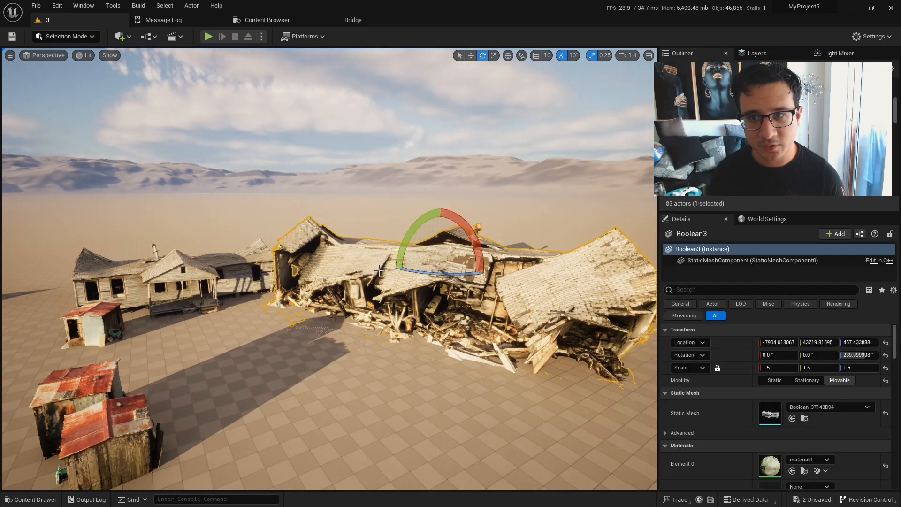
{"action": "key", "text": "w"}
{"action": "right_click_drag", "start_coordinate": [384, 260], "coordinate": [434, 299]}
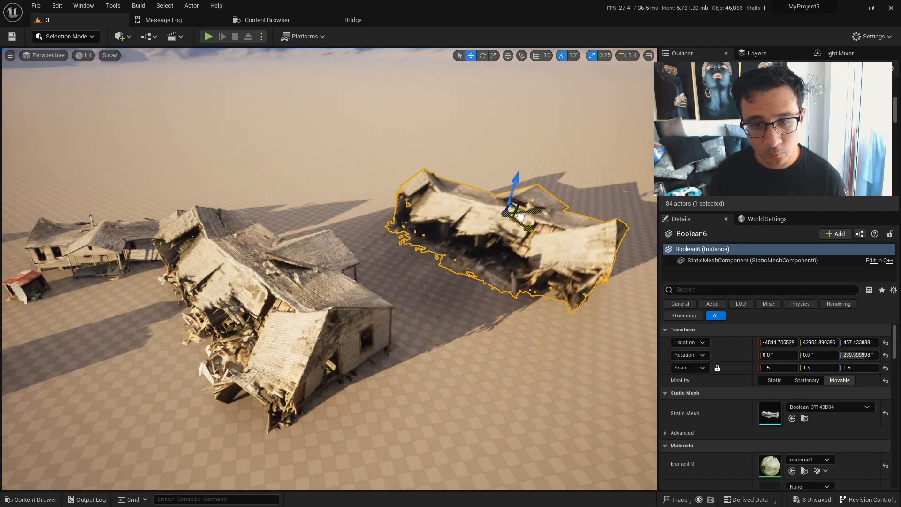
{"action": "left_click_drag", "start_coordinate": [454, 259], "coordinate": [654, 236], "text": "alt"}
Duplicate the taller blue metal shed, place the copy beside it, rotate it -60 degrees around the vertical axis and deselect it.
{"action": "right_click_drag", "start_coordinate": [378, 305], "coordinate": [633, 291]}
{"action": "key", "text": "w"}
{"action": "scroll", "coordinate": [497, 319], "scroll_direction": "up", "scroll_amount": 5}
{"action": "key", "text": "s"}
{"action": "key", "text": "a"}
{"action": "key", "text": "w"}
{"action": "right_click_drag", "start_coordinate": [329, 267], "coordinate": [385, 267]}
{"action": "scroll", "coordinate": [434, 263], "scroll_direction": "down", "scroll_amount": 3}
{"action": "key", "text": "d"}
{"action": "scroll", "coordinate": [336, 280], "scroll_direction": "down", "scroll_amount": 5}
{"action": "left_click", "coordinate": [336, 279]}
{"action": "key", "text": "a"}
{"action": "right_click_drag", "start_coordinate": [279, 266], "coordinate": [226, 278]}
{"action": "key", "text": "d"}
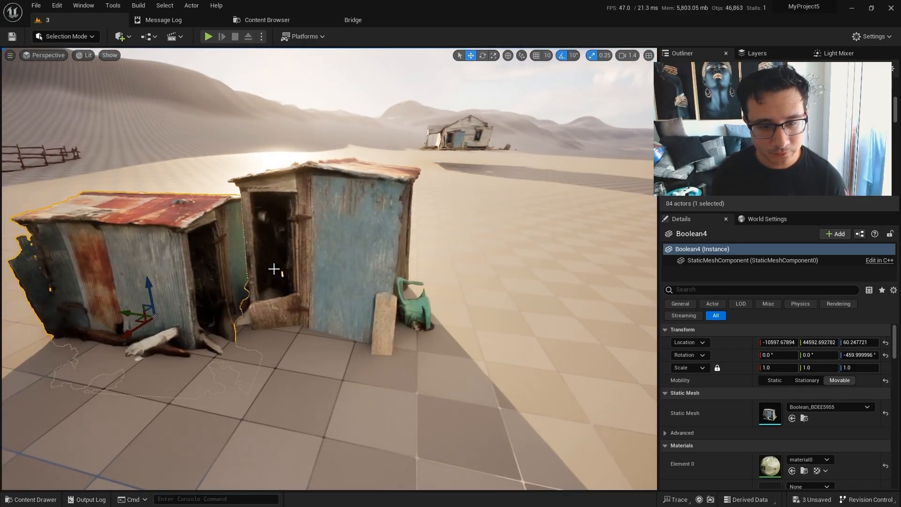
{"action": "right_click_drag", "start_coordinate": [326, 315], "coordinate": [276, 290]}
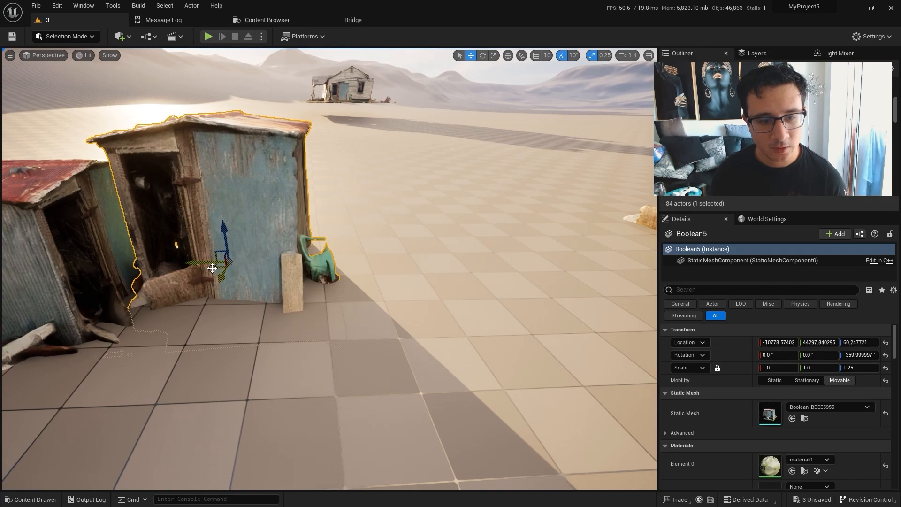
{"action": "right_click_drag", "start_coordinate": [368, 235], "coordinate": [403, 234]}
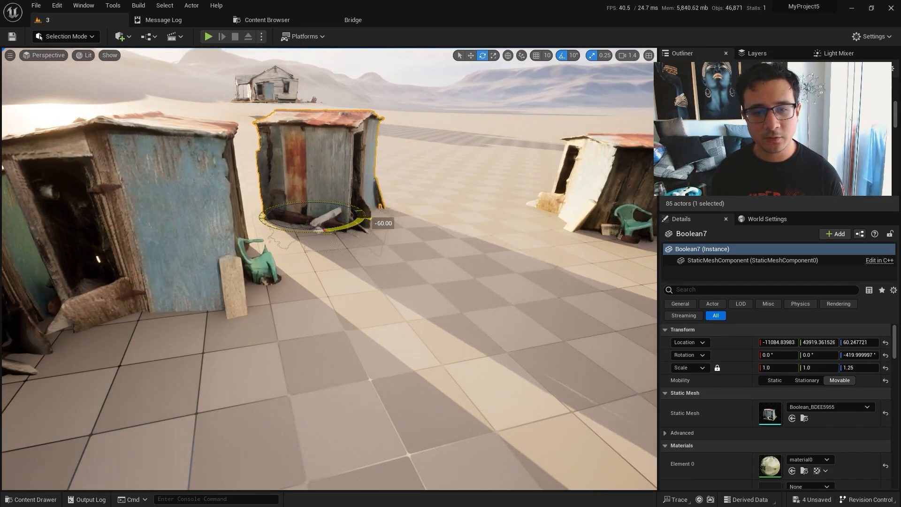
{"action": "key", "text": "Escape"}
Examine the abandoned farmhouse and its nearby shed from the front.
{"action": "key", "text": "s"}
{"action": "right_click_drag", "start_coordinate": [312, 269], "coordinate": [303, 238]}
{"action": "key", "text": "w"}
{"action": "key", "text": "e"}
{"action": "key", "text": "a"}
{"action": "key", "text": "w"}
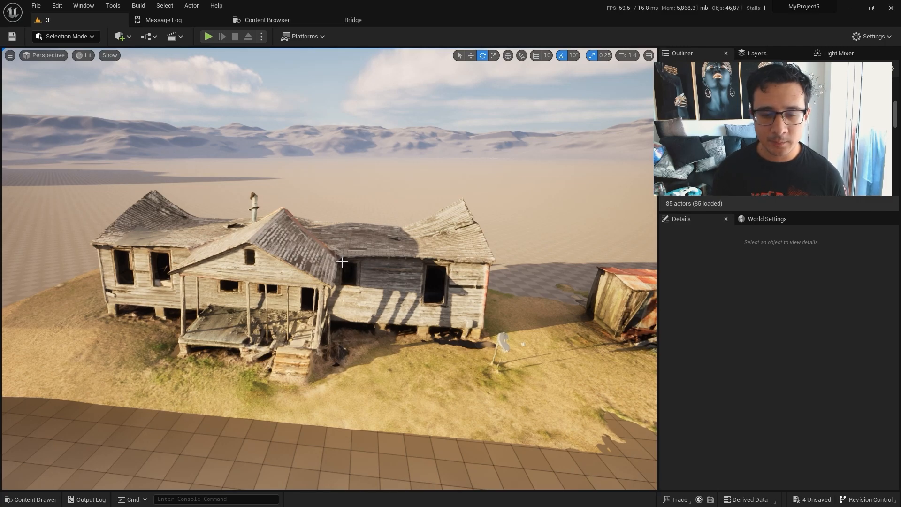
{"action": "key", "text": "d"}
{"action": "key", "text": "w"}
{"action": "right_click_drag", "start_coordinate": [350, 269], "coordinate": [488, 291]}
{"action": "key", "text": "a"}
{"action": "key", "text": "w"}
{"action": "key", "text": "a"}
{"action": "key", "text": "w"}
{"action": "key", "text": "s"}
{"action": "right_click_drag", "start_coordinate": [315, 331], "coordinate": [303, 335]}
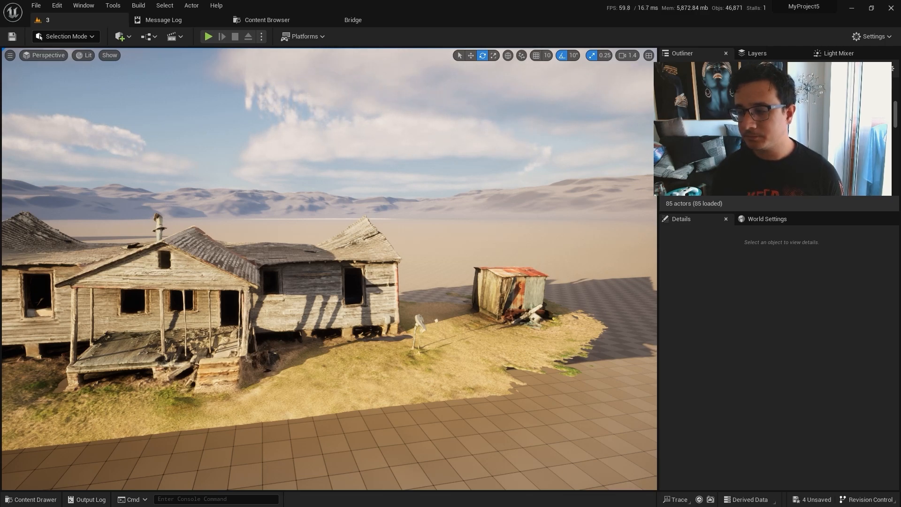
{"action": "right_click_drag", "start_coordinate": [408, 322], "coordinate": [377, 325]}
{"action": "key", "text": "d"}
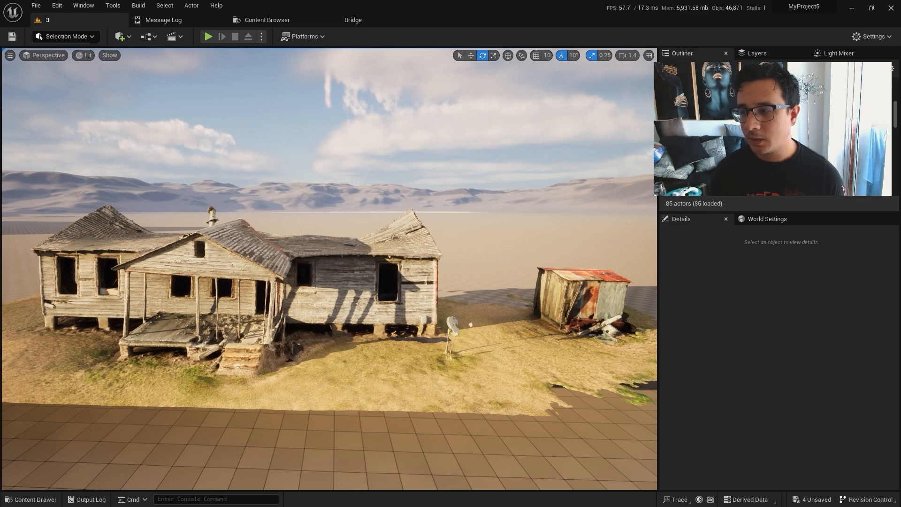
Switch to the browser and open the Sketchfab home page and the Abandoned Farm House model in new tabs.
{"action": "key", "text": "alt+Tab"}
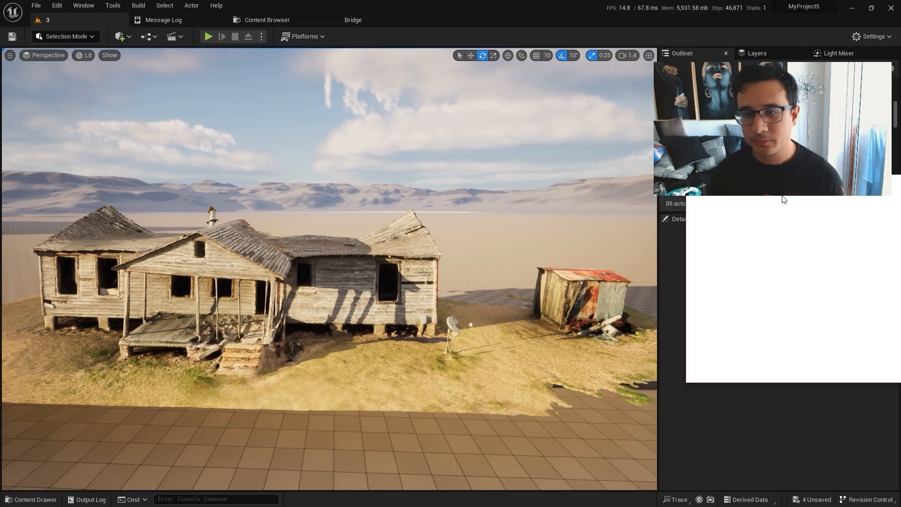
{"action": "double_click", "coordinate": [401, 186]}
{"action": "scroll", "coordinate": [371, 204], "scroll_direction": "up", "scroll_amount": 4}
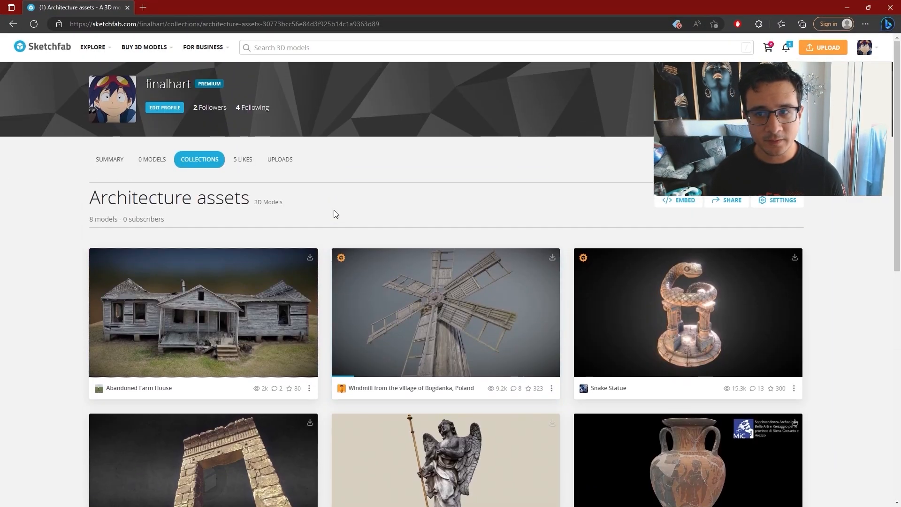
{"action": "scroll", "coordinate": [334, 210], "scroll_direction": "down", "scroll_amount": 3}
{"action": "middle_click", "coordinate": [121, 161]}
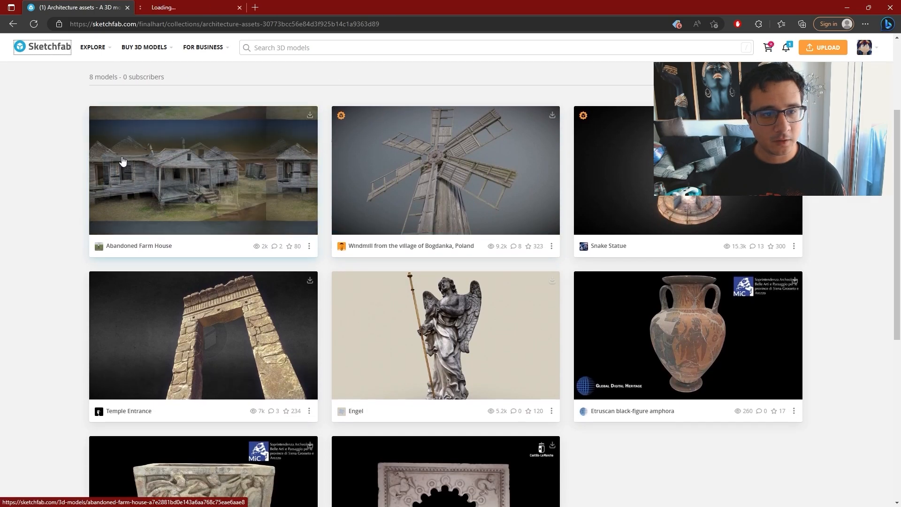
{"action": "middle_click", "coordinate": [129, 166]}
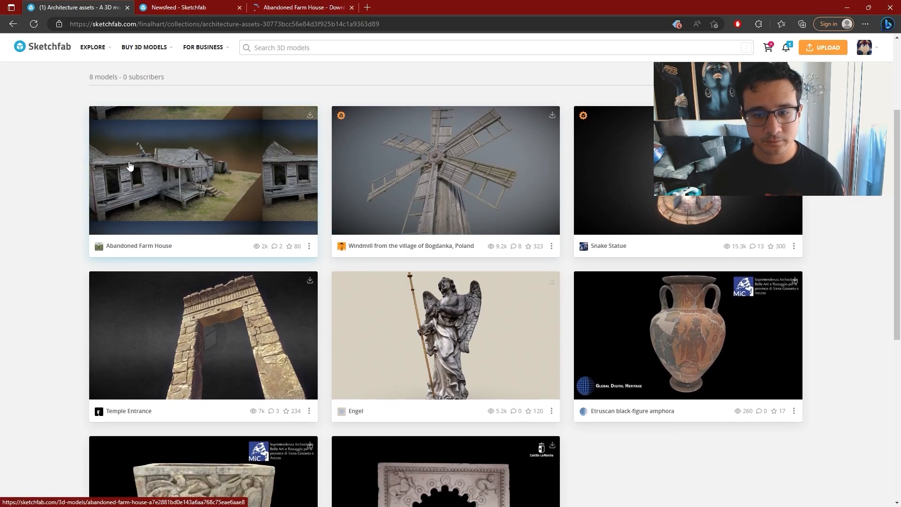
Look over the Sketchfab newsfeed and search the 3D models for "abandoned building".
{"action": "left_click", "coordinate": [187, 6]}
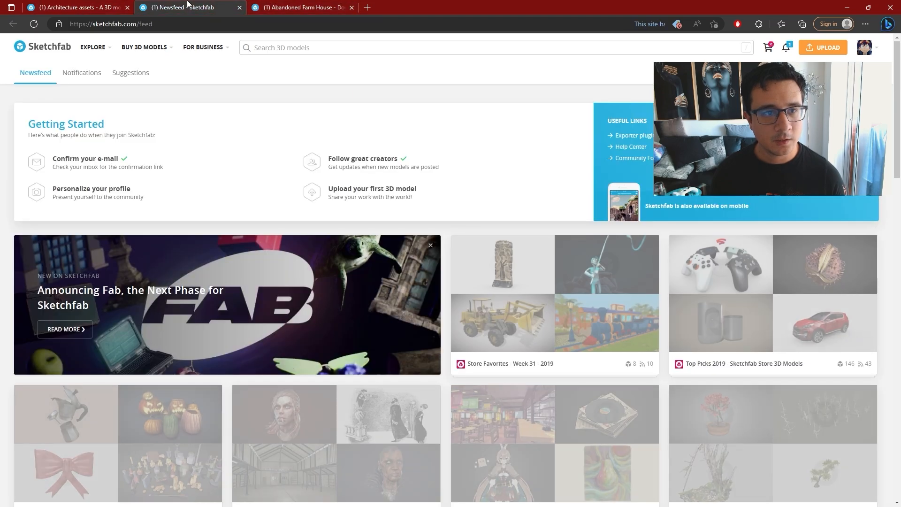
{"action": "scroll", "coordinate": [585, 360], "scroll_direction": "down", "scroll_amount": 9}
{"action": "scroll", "coordinate": [584, 359], "scroll_direction": "up", "scroll_amount": 8}
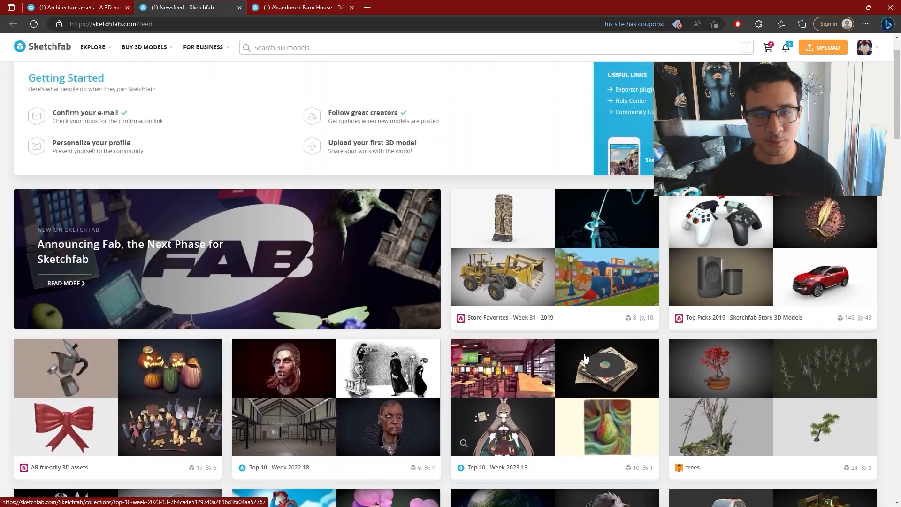
{"action": "scroll", "coordinate": [584, 359], "scroll_direction": "up", "scroll_amount": 1}
{"action": "left_click", "coordinate": [325, 49]}
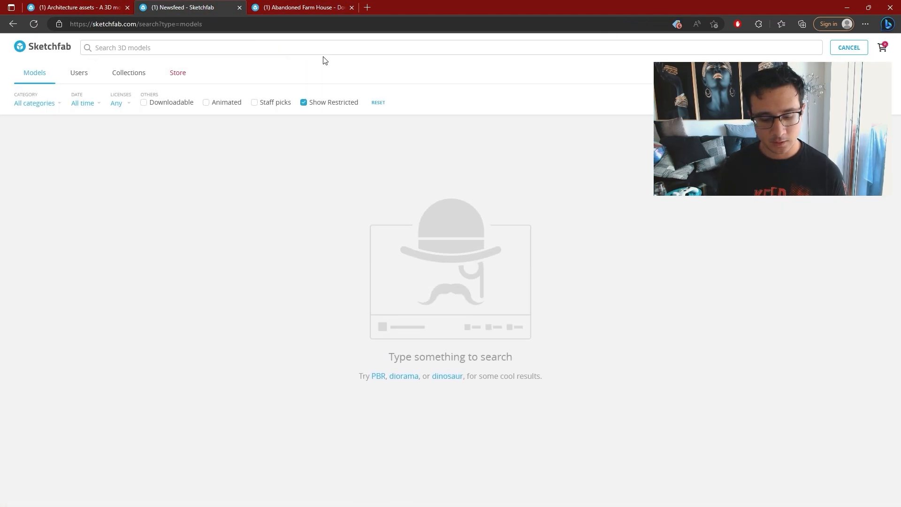
{"action": "type", "text": "abandoned bui"}
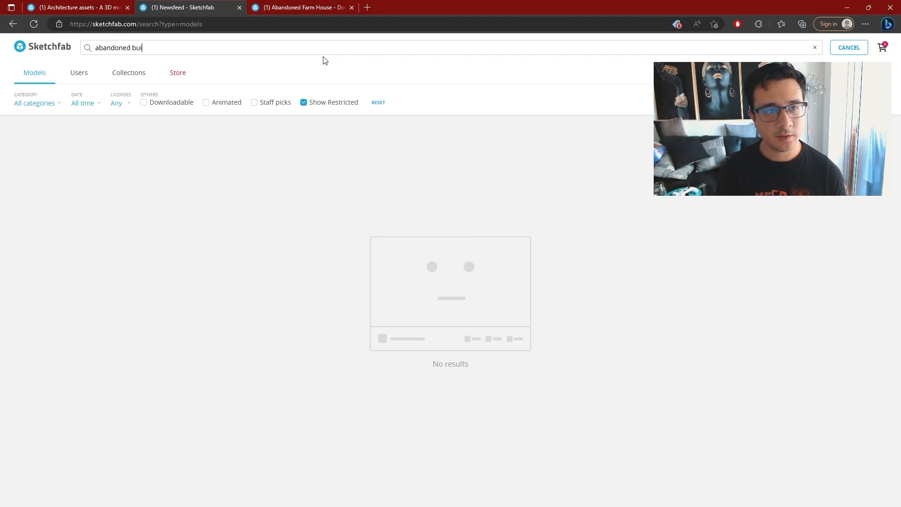
{"action": "type", "text": "lding"}
{"action": "key", "text": "Return"}
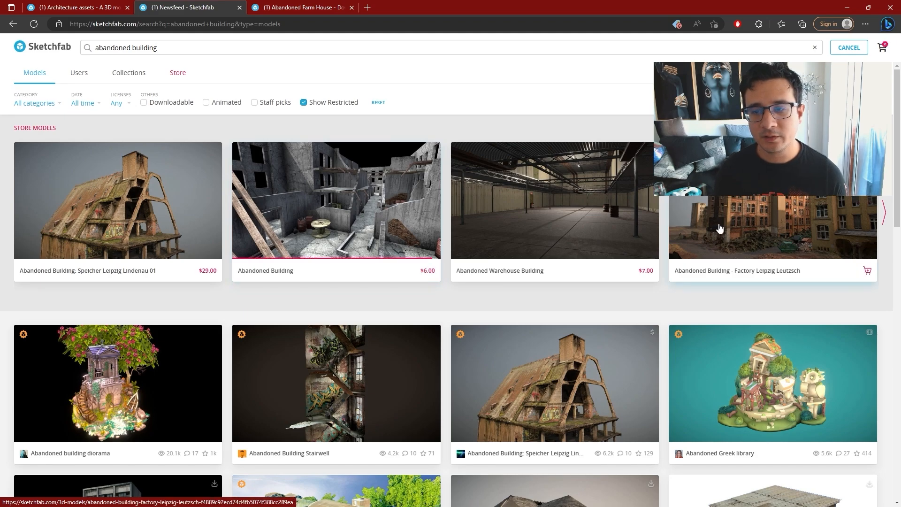
Open the Abandoned | Building | Shop | Old | House result in a new tab and view its 3D model.
{"action": "scroll", "coordinate": [714, 232], "scroll_direction": "down", "scroll_amount": 4}
{"action": "scroll", "coordinate": [617, 135], "scroll_direction": "down", "scroll_amount": 1}
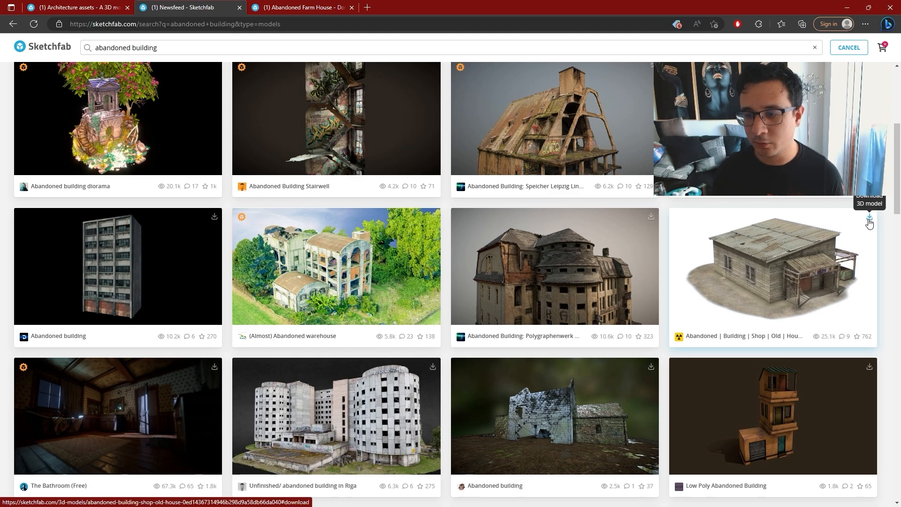
{"action": "middle_click", "coordinate": [767, 282]}
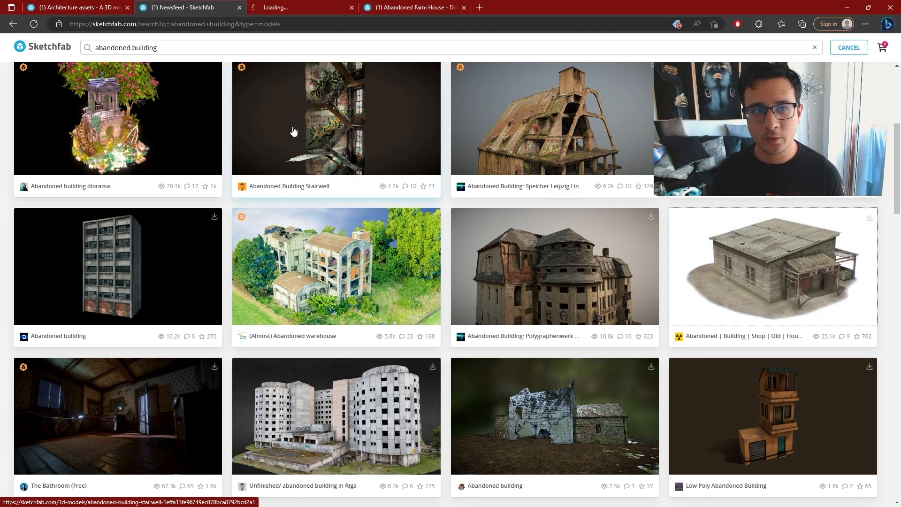
{"action": "key", "text": "ctrl+Tab"}
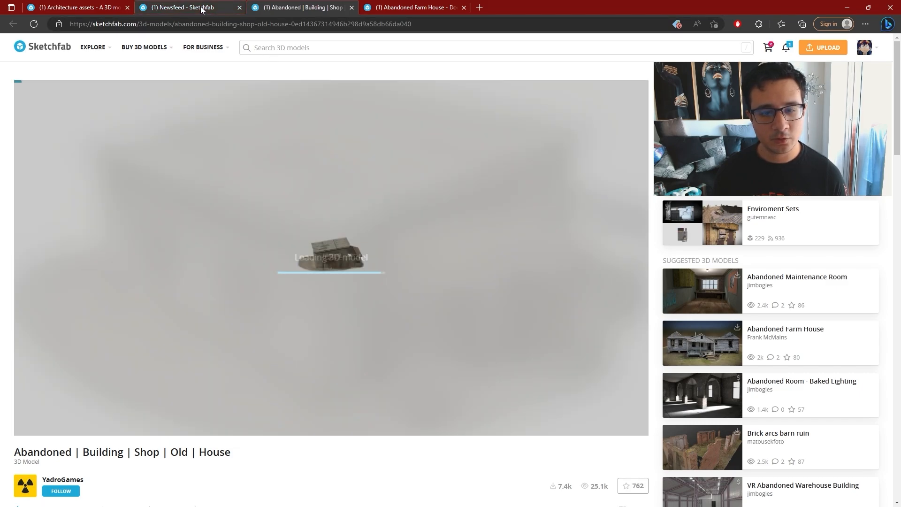
{"action": "left_click", "coordinate": [202, 8]}
{"action": "left_click", "coordinate": [298, 8]}
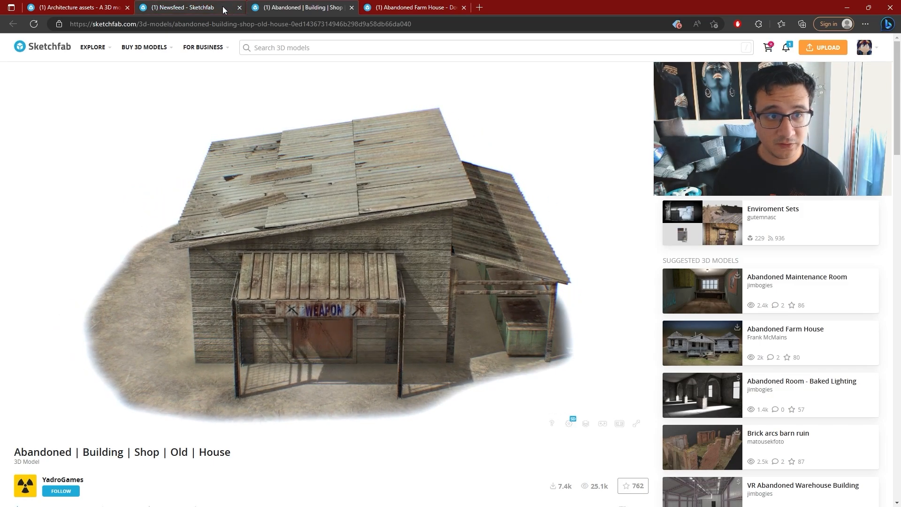
Return to the search results, browse further down and open the Abandoned House model in its own tab.
{"action": "left_click", "coordinate": [223, 7]}
{"action": "scroll", "coordinate": [314, 193], "scroll_direction": "down", "scroll_amount": 3}
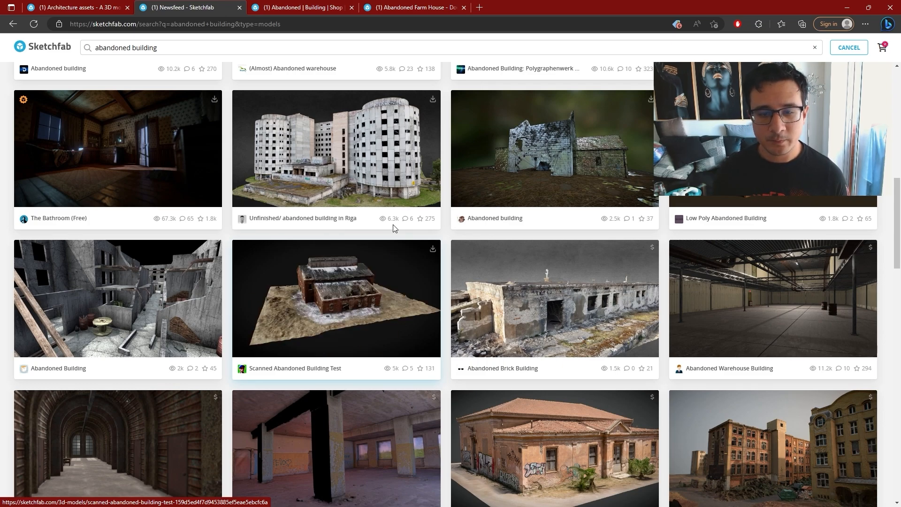
{"action": "scroll", "coordinate": [569, 151], "scroll_direction": "down", "scroll_amount": 3}
{"action": "scroll", "coordinate": [569, 152], "scroll_direction": "down", "scroll_amount": 5}
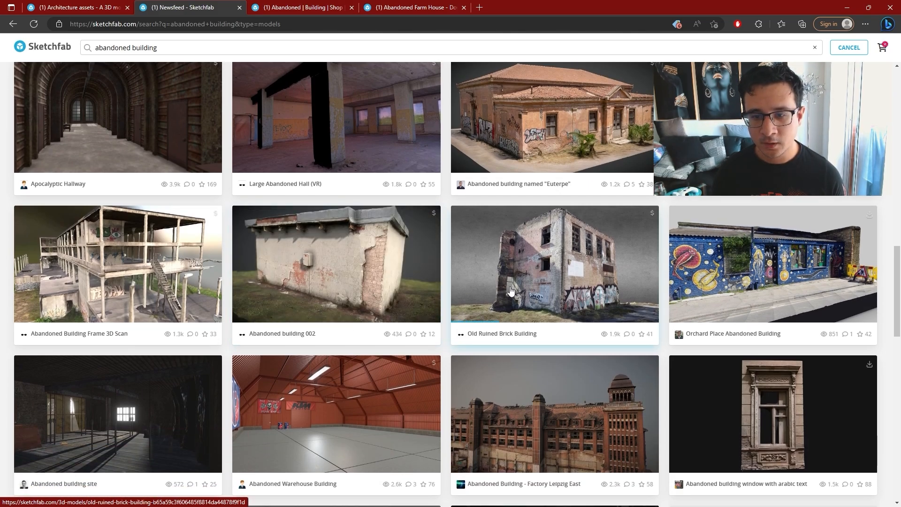
{"action": "scroll", "coordinate": [540, 294], "scroll_direction": "down", "scroll_amount": 3}
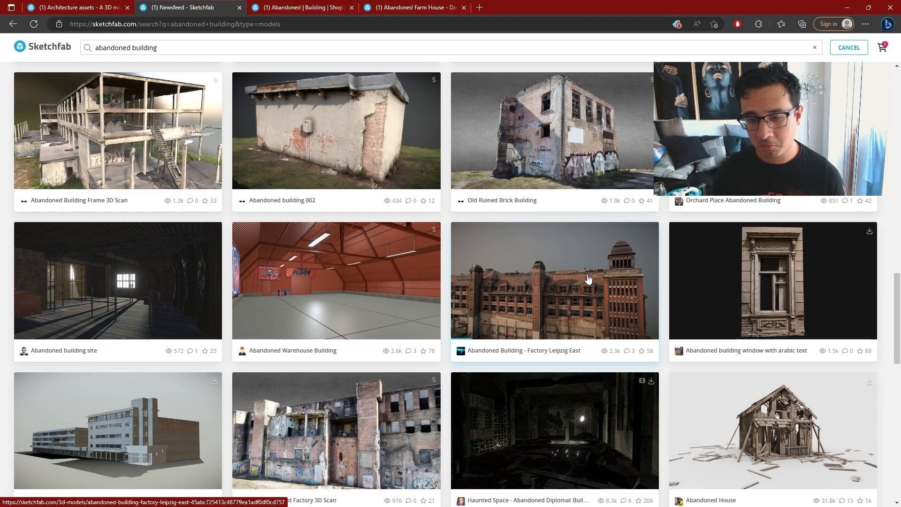
{"action": "scroll", "coordinate": [588, 279], "scroll_direction": "down", "scroll_amount": 3}
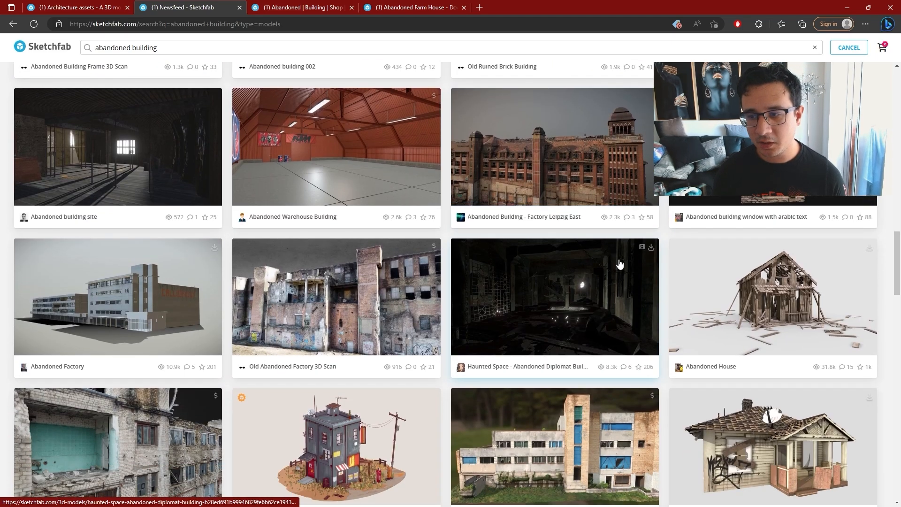
{"action": "middle_click", "coordinate": [767, 310]}
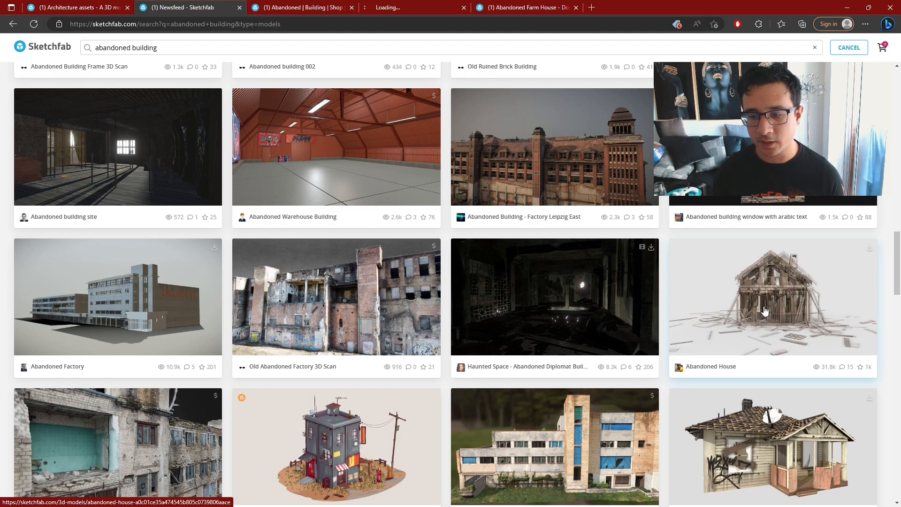
{"action": "left_click", "coordinate": [436, 6]}
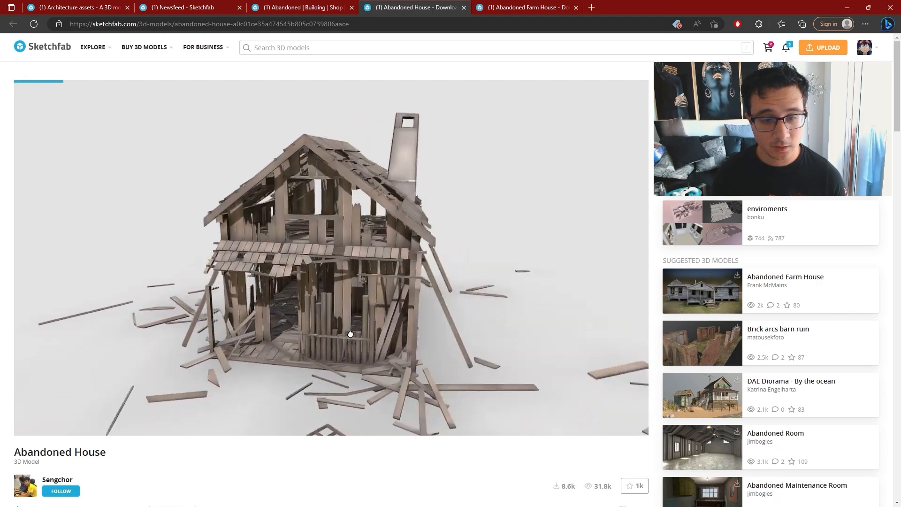
Inspect the Abandoned House 3D model from several angles, both close up and from a distance.
{"action": "scroll", "coordinate": [353, 329], "scroll_direction": "up", "scroll_amount": 4}
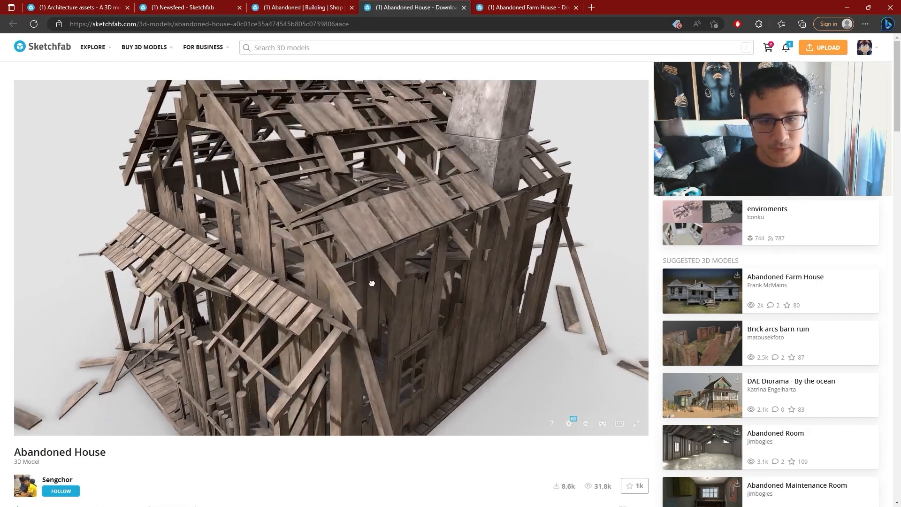
{"action": "left_click_drag", "start_coordinate": [371, 283], "coordinate": [346, 235]}
{"action": "scroll", "coordinate": [350, 290], "scroll_direction": "down", "scroll_amount": 2}
{"action": "scroll", "coordinate": [346, 235], "scroll_direction": "up", "scroll_amount": 4}
{"action": "scroll", "coordinate": [282, 300], "scroll_direction": "down", "scroll_amount": 5}
{"action": "left_click_drag", "start_coordinate": [263, 314], "coordinate": [273, 263]}
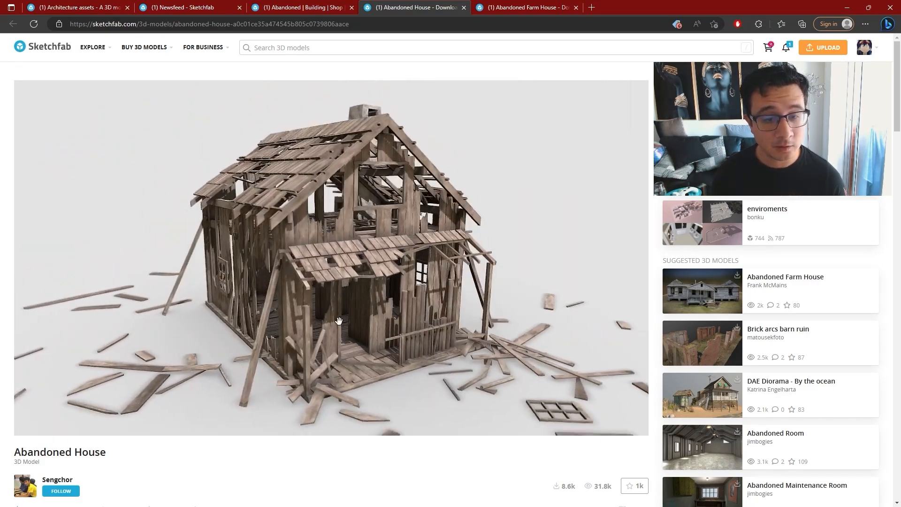
{"action": "scroll", "coordinate": [270, 253], "scroll_direction": "up", "scroll_amount": 8}
{"action": "scroll", "coordinate": [270, 252], "scroll_direction": "down", "scroll_amount": 10}
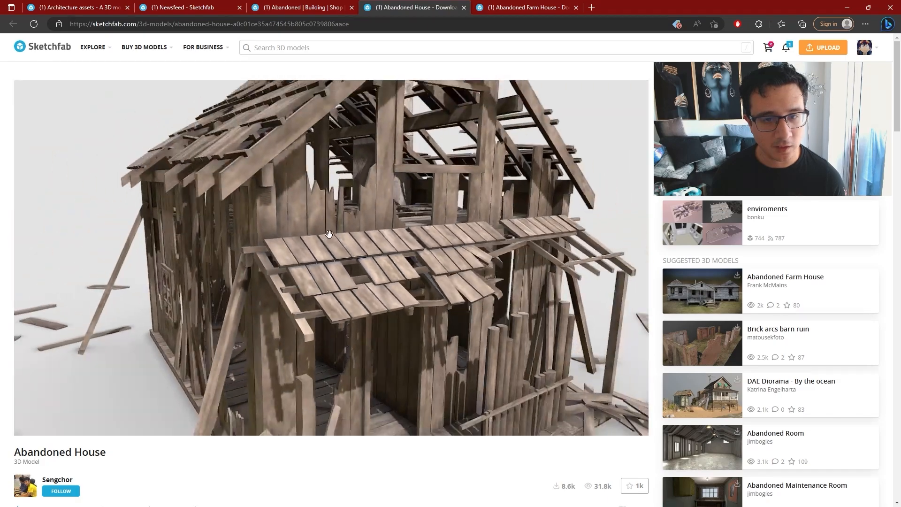
{"action": "left_click_drag", "start_coordinate": [395, 282], "coordinate": [367, 271]}
{"action": "scroll", "coordinate": [352, 260], "scroll_direction": "down", "scroll_amount": 3}
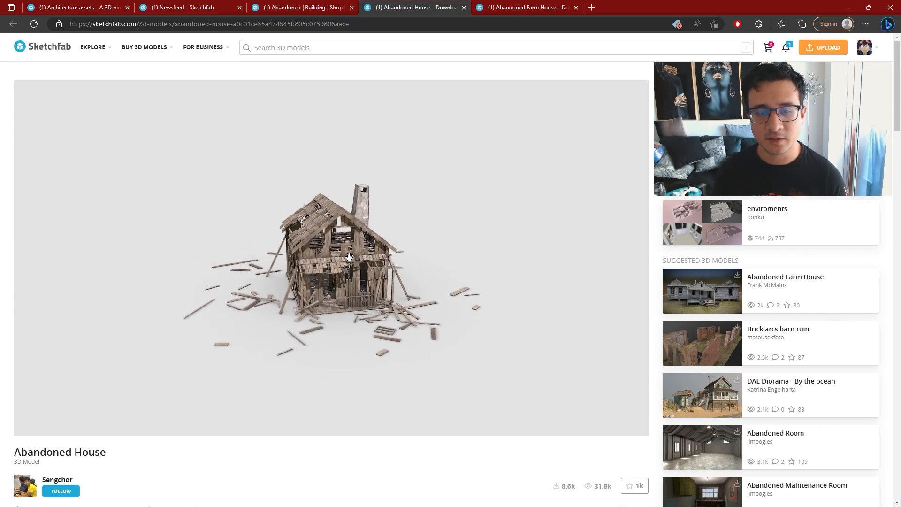
Go back to the Architecture assets collection and open the Abandoned Farm House model.
{"action": "left_click", "coordinate": [301, 5]}
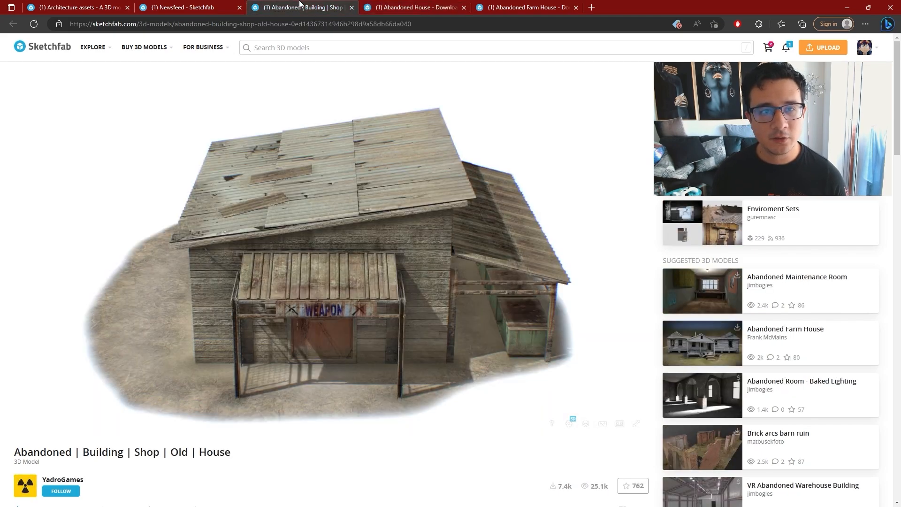
{"action": "left_click", "coordinate": [207, 6]}
{"action": "left_click", "coordinate": [108, 5]}
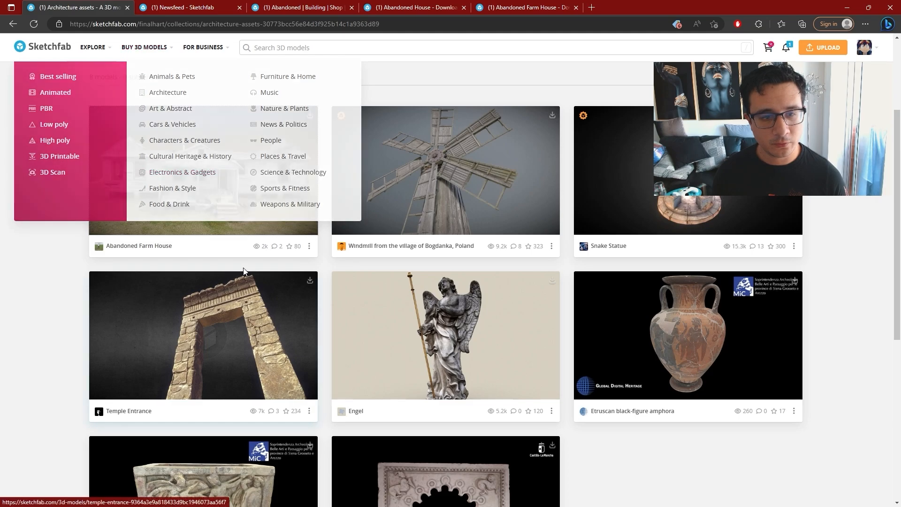
{"action": "left_click", "coordinate": [210, 224]}
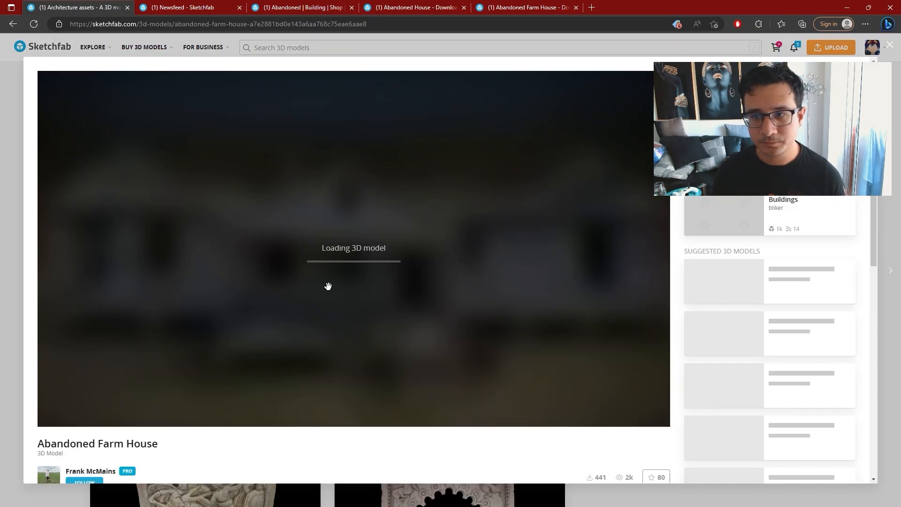
Review the download formats offered for the Abandoned Farm House model and close the download options.
{"action": "scroll", "coordinate": [346, 448], "scroll_direction": "down", "scroll_amount": 5}
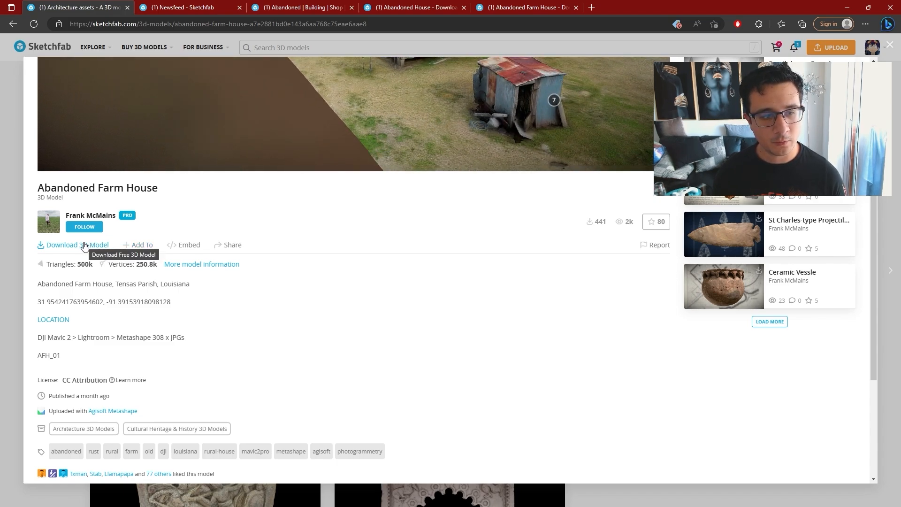
{"action": "left_click", "coordinate": [84, 245]}
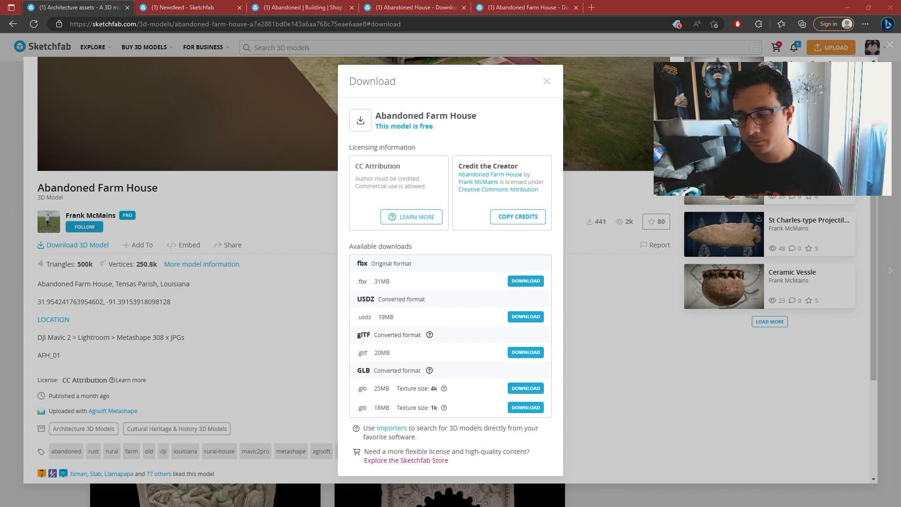
{"action": "left_click", "coordinate": [682, 392]}
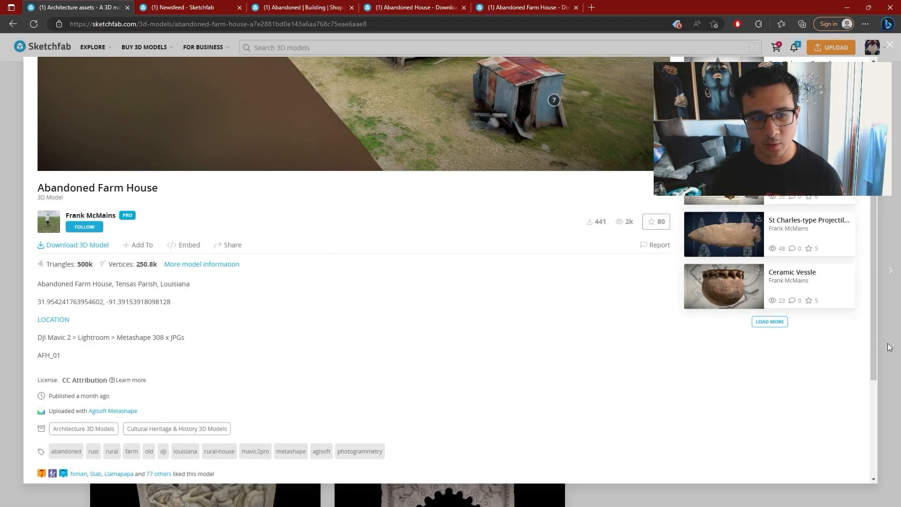
{"action": "left_click", "coordinate": [888, 345]}
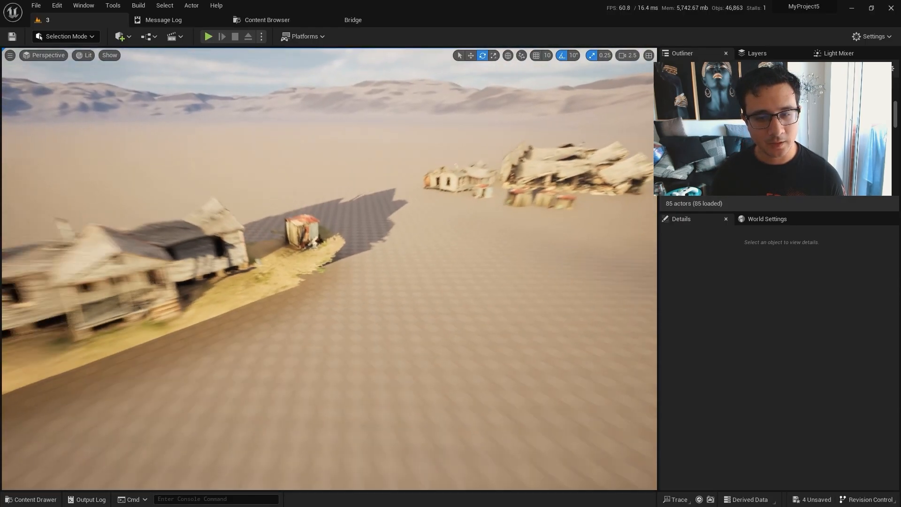
Switch to Unreal Engine and look over the house models already placed in the level, selecting the nearest farm house.
{"action": "right_click_drag", "start_coordinate": [244, 279], "coordinate": [268, 247]}
{"action": "key", "text": "w"}
{"action": "left_click", "coordinate": [245, 279]}
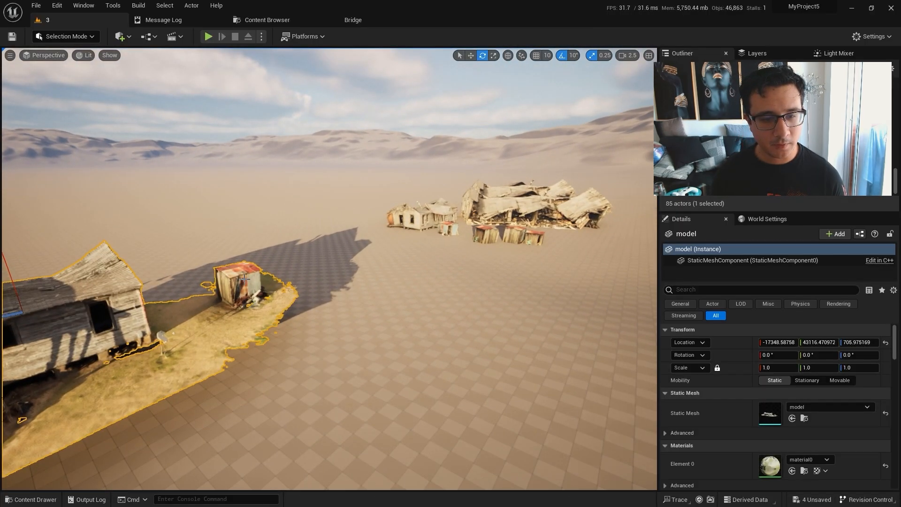
{"action": "right_click_drag", "start_coordinate": [265, 306], "coordinate": [225, 309]}
{"action": "key", "text": "w"}
{"action": "scroll", "coordinate": [264, 306], "scroll_direction": "up", "scroll_amount": 2}
Create a folder named test_scan inside the pcg_test content folder and open it.
{"action": "key", "text": "ctrl+space"}
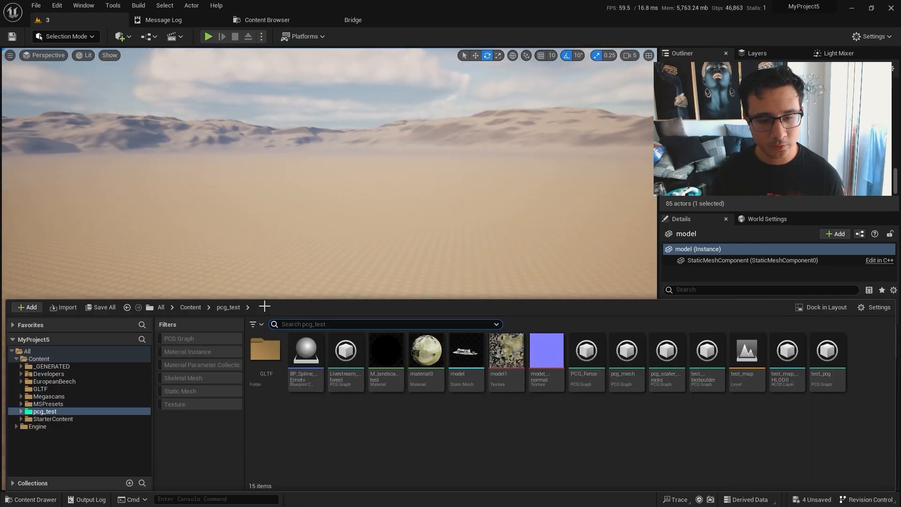
{"action": "right_click", "coordinate": [312, 427]}
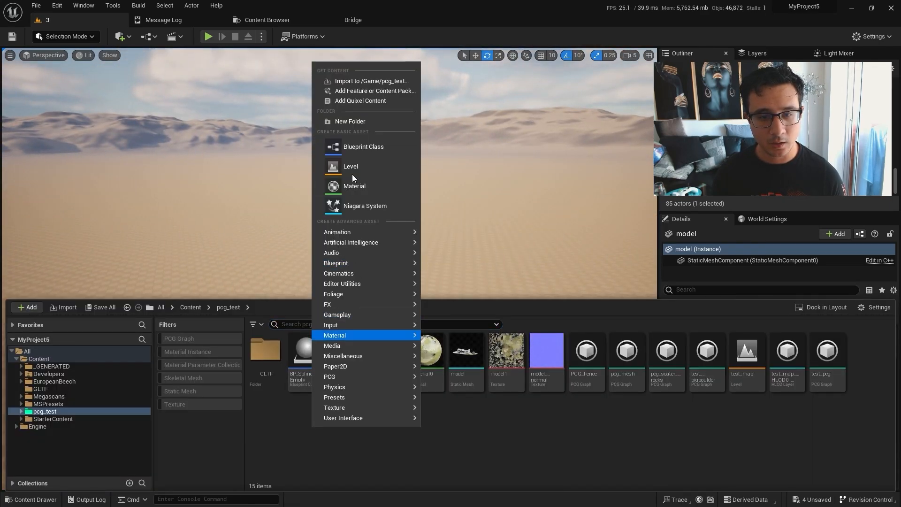
{"action": "left_click", "coordinate": [353, 121]}
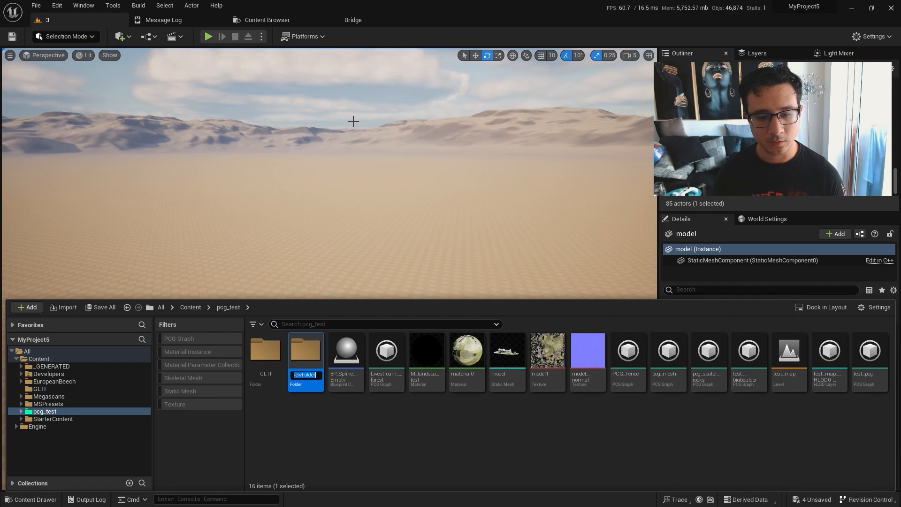
{"action": "type", "text": "test_scan"}
{"action": "key", "text": "Return"}
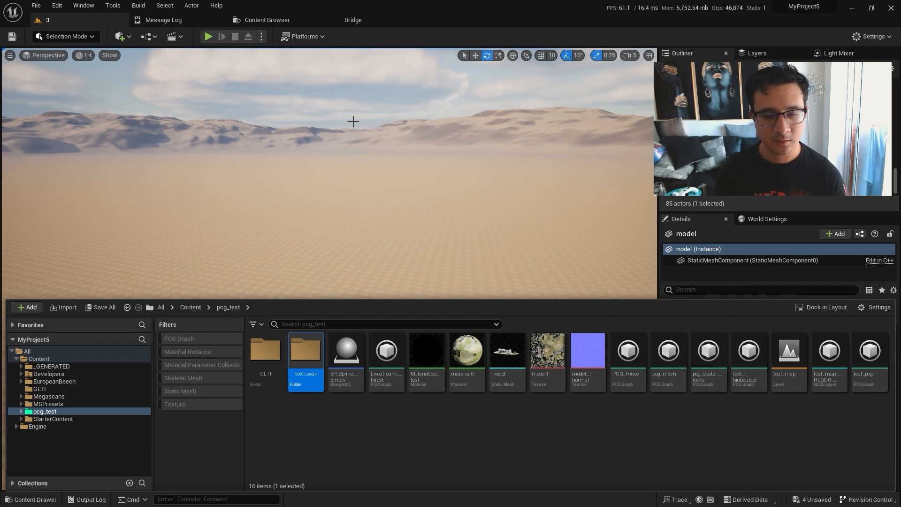
{"action": "double_click", "coordinate": [303, 364]}
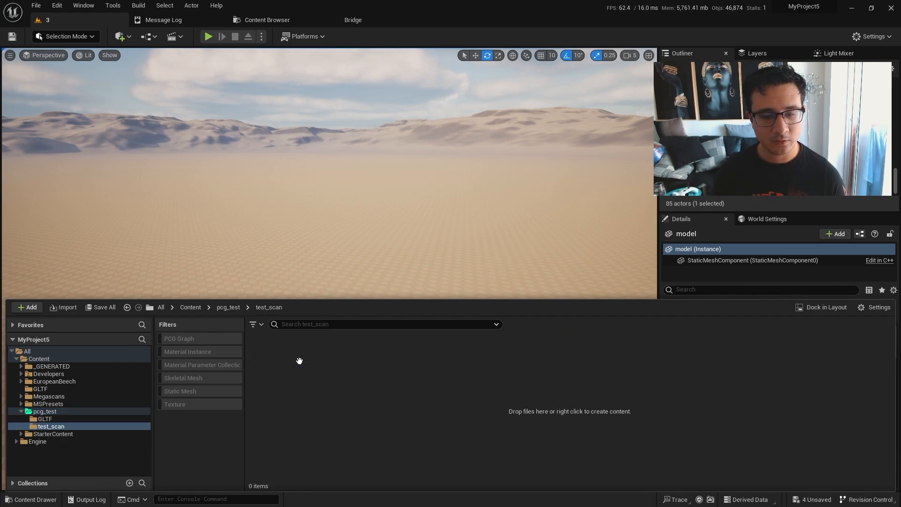
Import the FBX model from the abandoned-farm-house source folder into test_scan, keeping Create New Materials as the material import method.
{"action": "left_click", "coordinate": [66, 307]}
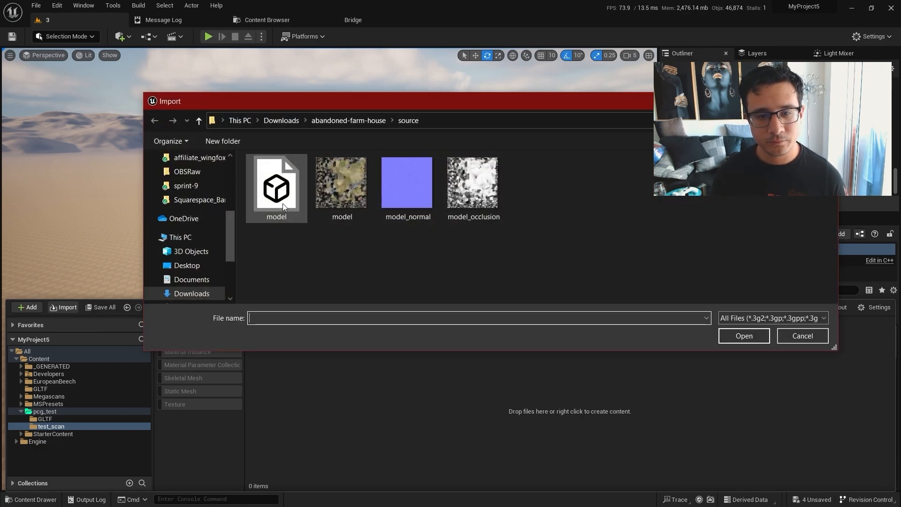
{"action": "double_click", "coordinate": [273, 188]}
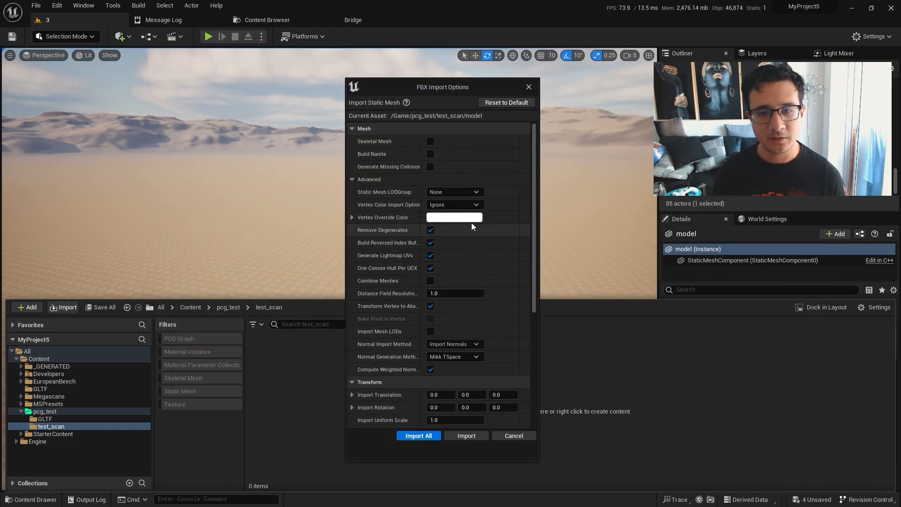
{"action": "left_click_drag", "start_coordinate": [446, 91], "coordinate": [360, 66]}
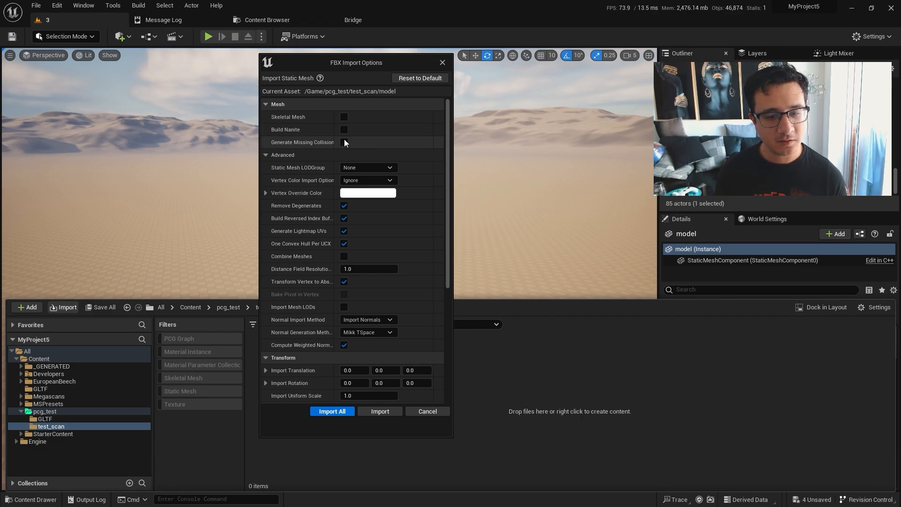
{"action": "scroll", "coordinate": [330, 215], "scroll_direction": "down", "scroll_amount": 5}
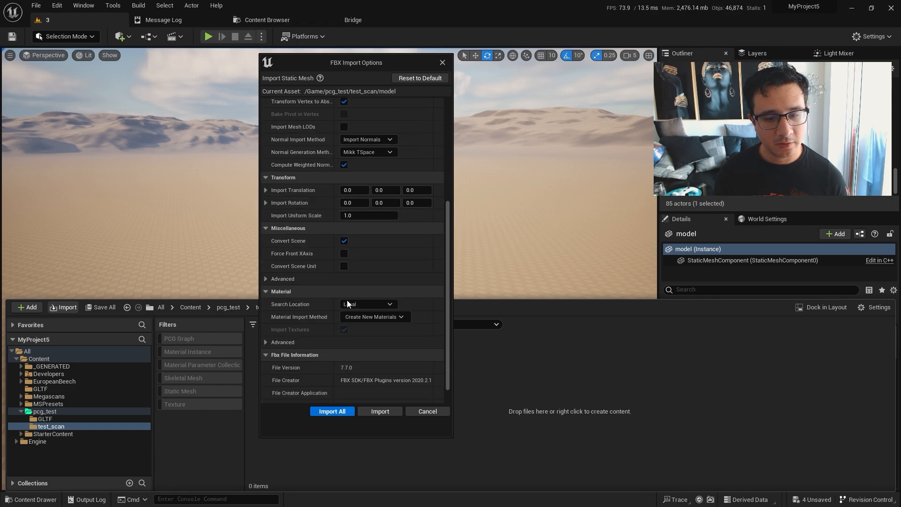
{"action": "left_click", "coordinate": [376, 317]}
{"action": "left_click", "coordinate": [394, 317]}
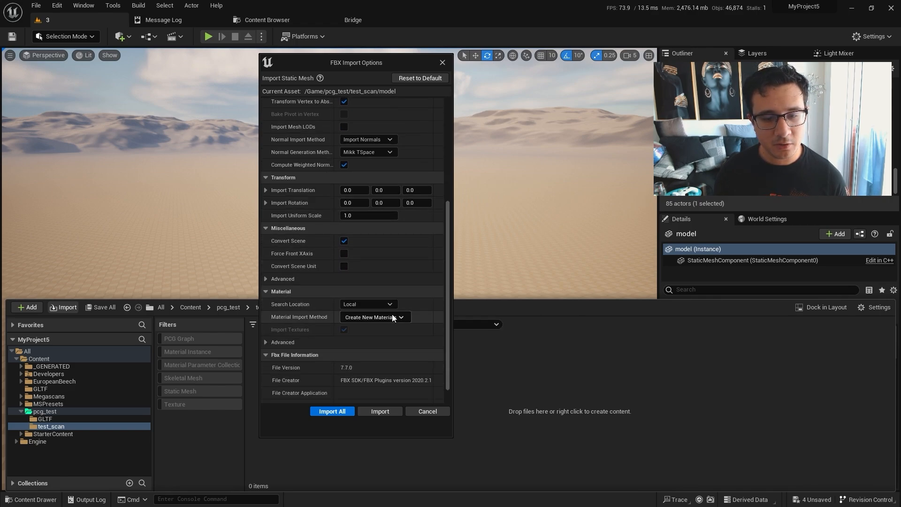
{"action": "left_click", "coordinate": [348, 412]}
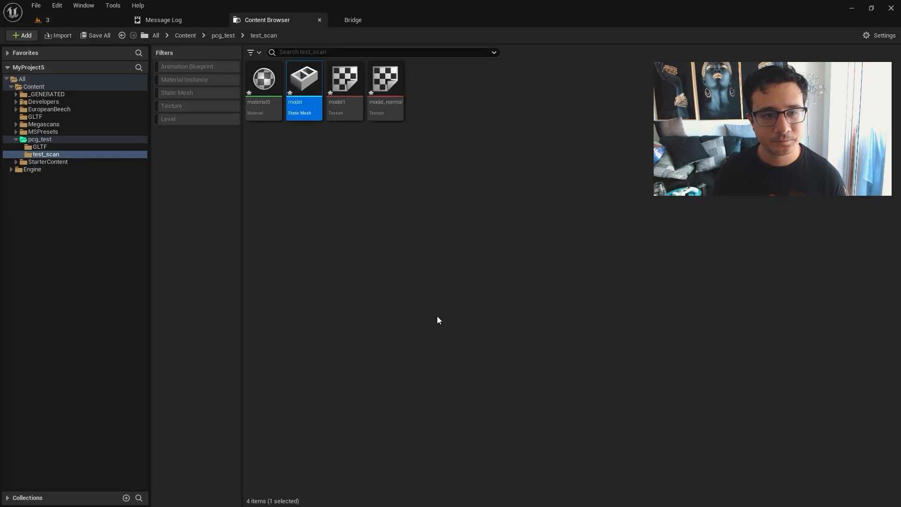
Save all the imported assets and place the new model static mesh on empty ground in the level.
{"action": "left_click", "coordinate": [436, 317]}
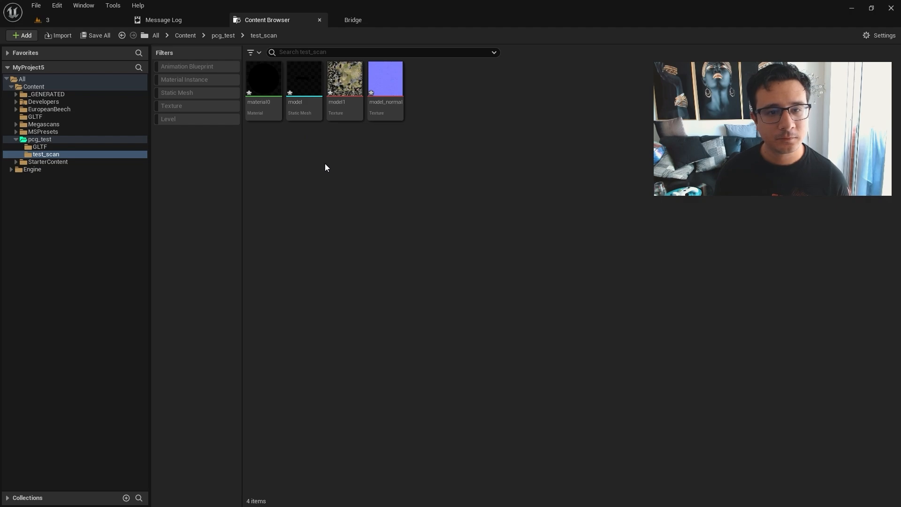
{"action": "key", "text": "ctrl+shift+s"}
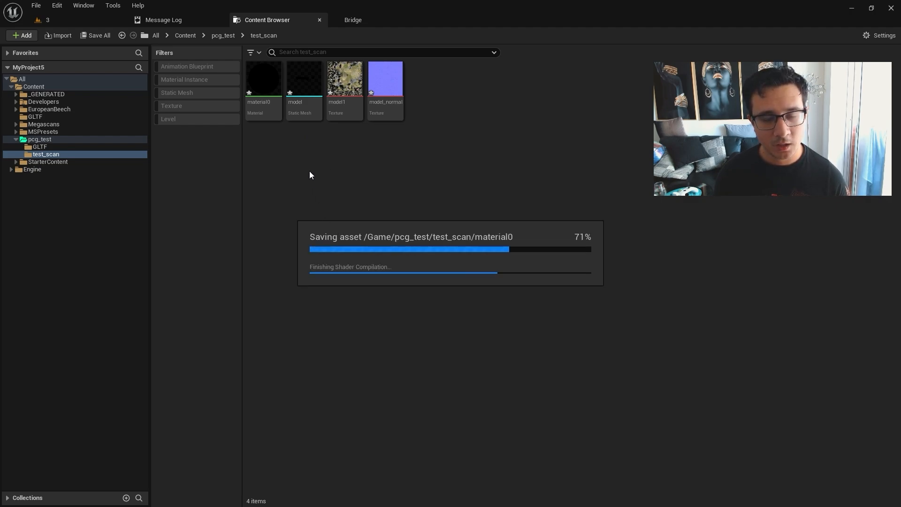
{"action": "mouse_move", "coordinate": [302, 94]}
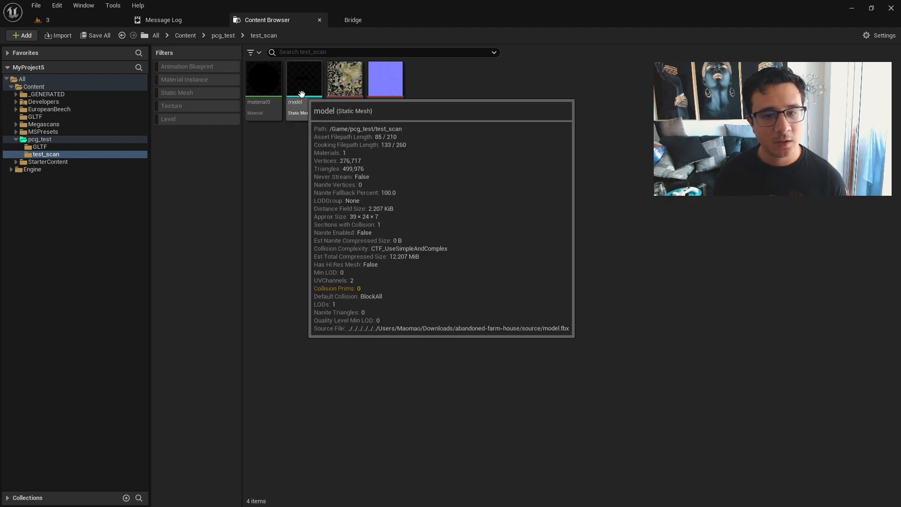
{"action": "left_click_drag", "start_coordinate": [302, 94], "coordinate": [423, 385]}
{"action": "key", "text": "f"}
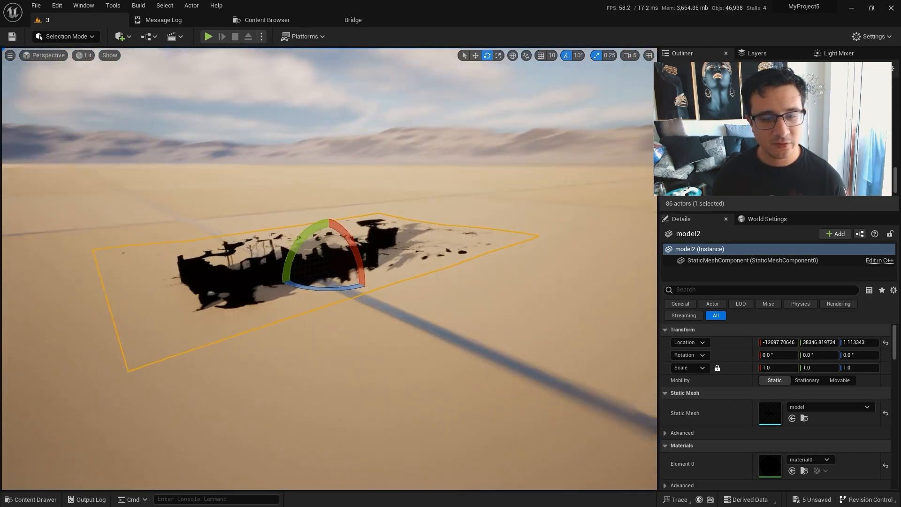
Rotate the placed model -180° about the X axis and raise it to a Z location of about 7.3.
{"action": "left_click_drag", "start_coordinate": [404, 296], "coordinate": [376, 328], "text": "alt"}
{"action": "mouse_move", "coordinate": [376, 328]}
{"action": "right_mouse_down", "text": "alt"}
{"action": "mouse_move", "coordinate": [301, 328]}
{"action": "mouse_move", "coordinate": [414, 328]}
{"action": "mouse_move", "coordinate": [361, 328]}
{"action": "right_mouse_up", "text": "alt"}
{"action": "left_click_drag", "start_coordinate": [362, 328], "coordinate": [418, 366], "text": "alt"}
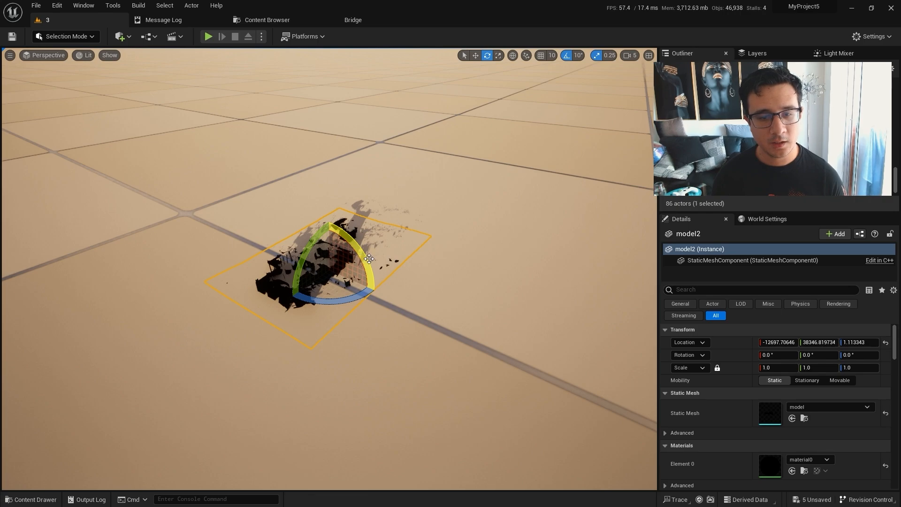
{"action": "left_click_drag", "start_coordinate": [369, 259], "coordinate": [328, 325]}
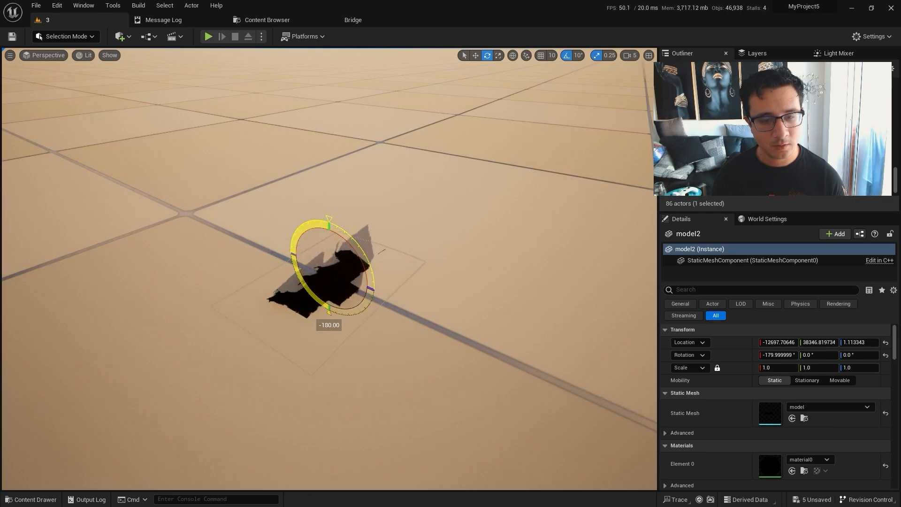
{"action": "key", "text": "w"}
{"action": "left_click_drag", "start_coordinate": [329, 245], "coordinate": [329, 207]}
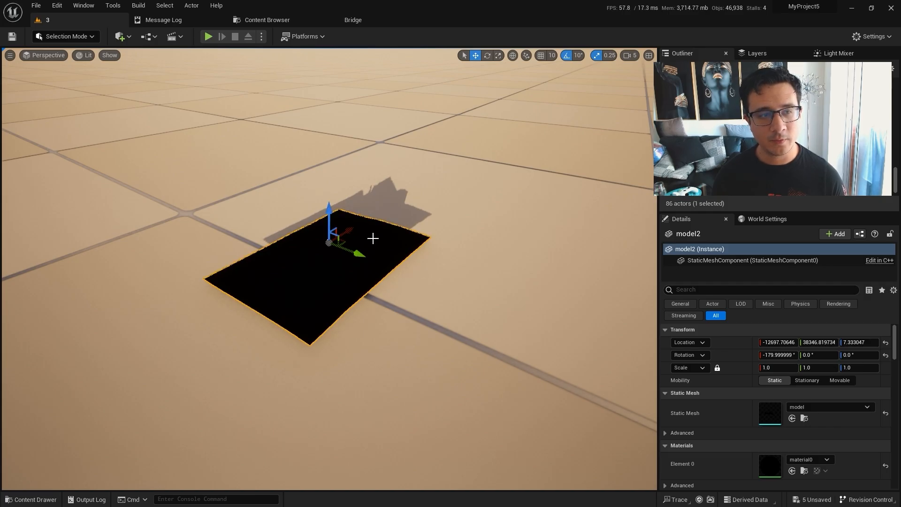
Inspect the flipped model from close up and from a distance to judge its size against the surrounding ground.
{"action": "key", "text": "F1"}
{"action": "key", "text": "w"}
{"action": "right_click_drag", "start_coordinate": [400, 299], "coordinate": [399, 277]}
{"action": "scroll", "coordinate": [399, 294], "scroll_direction": "down", "scroll_amount": 3}
{"action": "key", "text": "s"}
{"action": "left_click_drag", "start_coordinate": [398, 277], "coordinate": [394, 297], "text": "alt"}
{"action": "key", "text": "F4"}
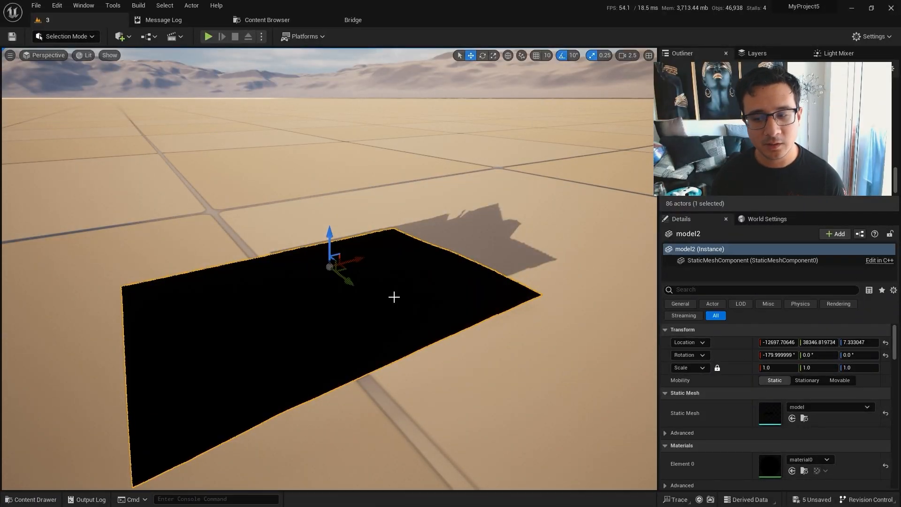
{"action": "right_click_drag", "start_coordinate": [419, 305], "coordinate": [421, 296]}
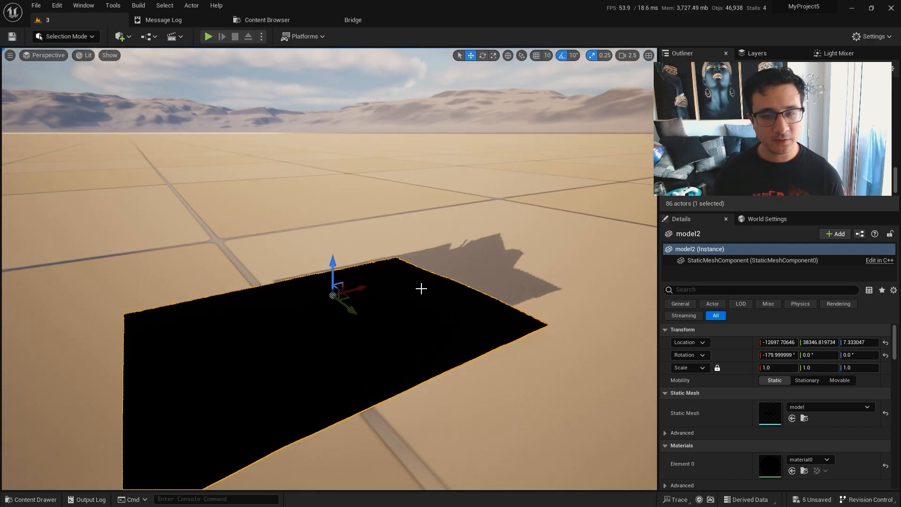
{"action": "key", "text": "f"}
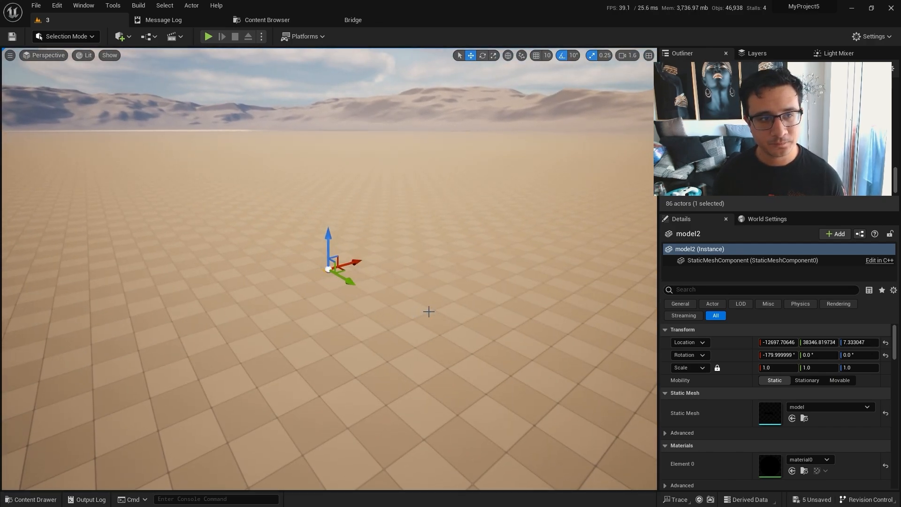
Switch the editor to Modeling mode and browse its mesh tools.
{"action": "left_click", "coordinate": [61, 37]}
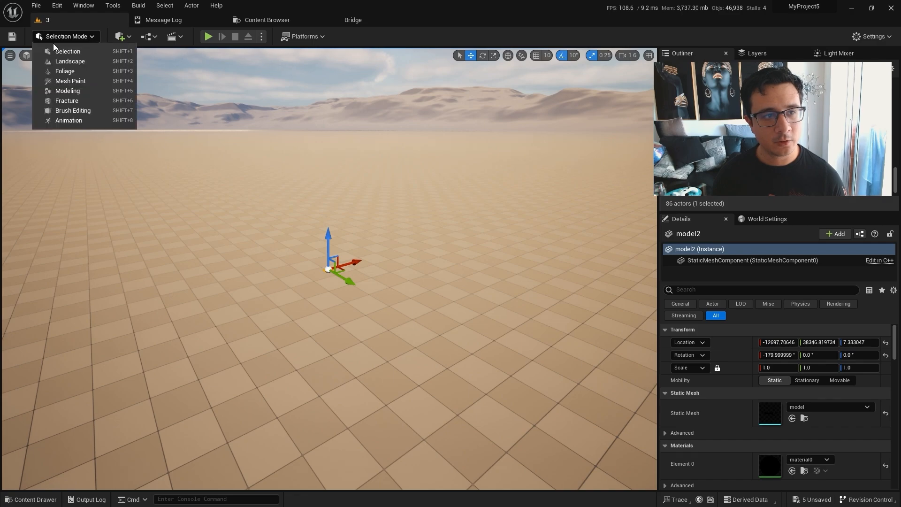
{"action": "left_click", "coordinate": [64, 88]}
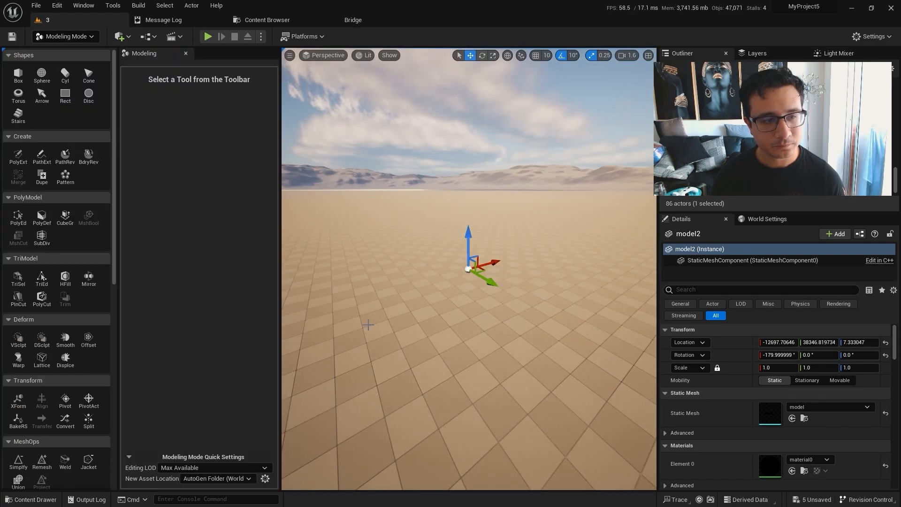
{"action": "scroll", "coordinate": [77, 407], "scroll_direction": "down", "scroll_amount": 5}
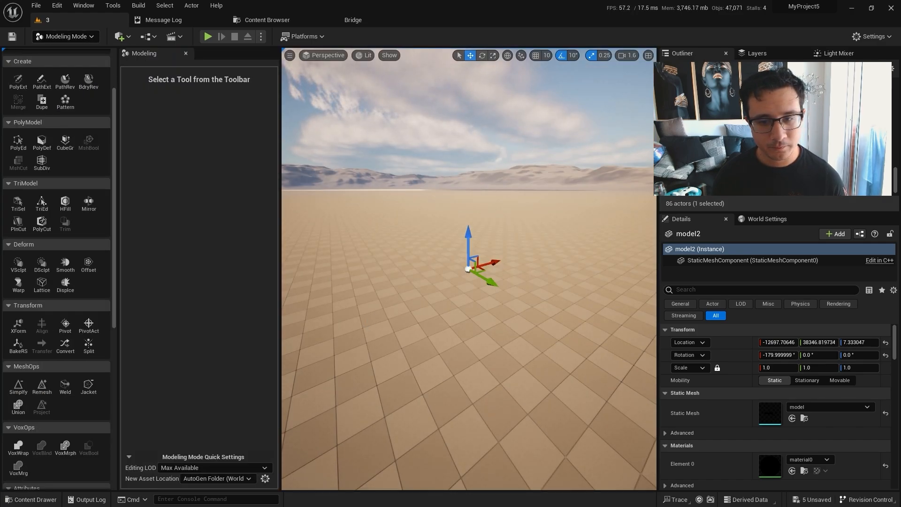
Try uniform scales of 10, 50 and 100 on the placed farm house model.
{"action": "right_click_drag", "start_coordinate": [417, 306], "coordinate": [451, 307]}
{"action": "key", "text": "r"}
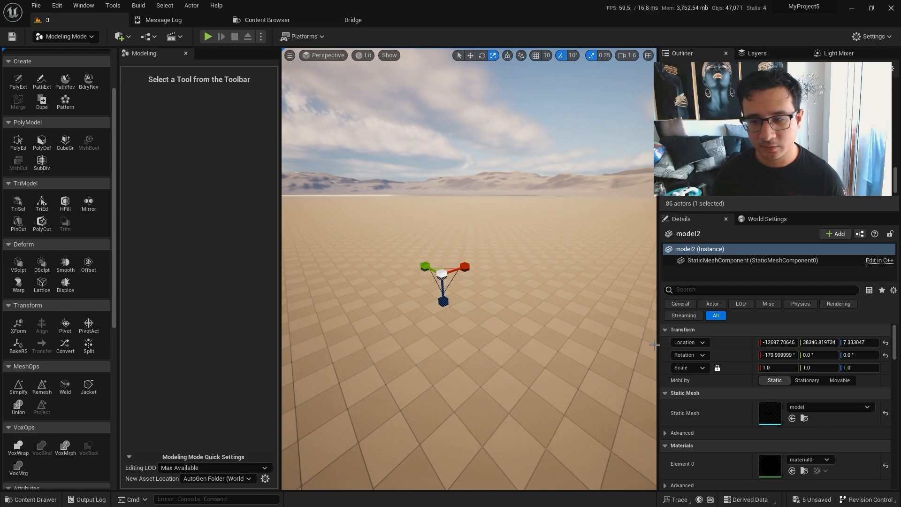
{"action": "left_click", "coordinate": [769, 367]}
{"action": "type", "text": "10"}
{"action": "key", "text": "Return"}
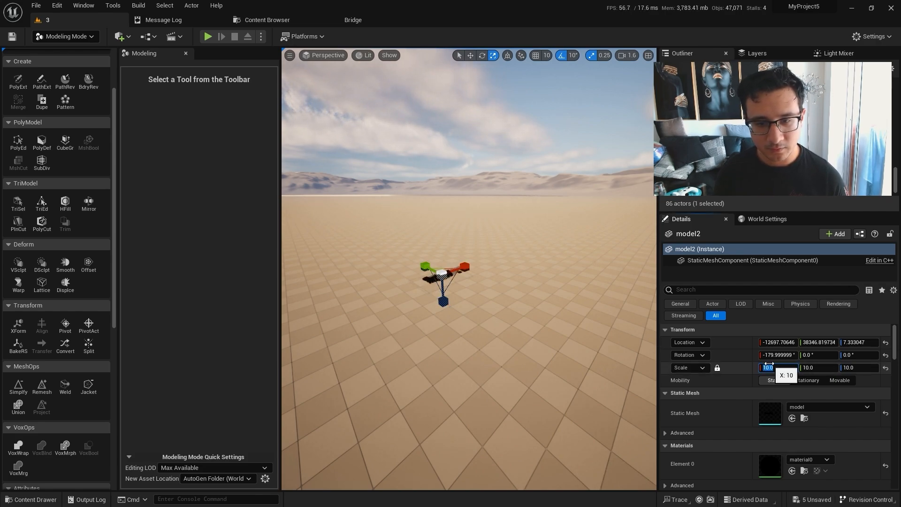
{"action": "type", "text": "50"}
{"action": "key", "text": "Return"}
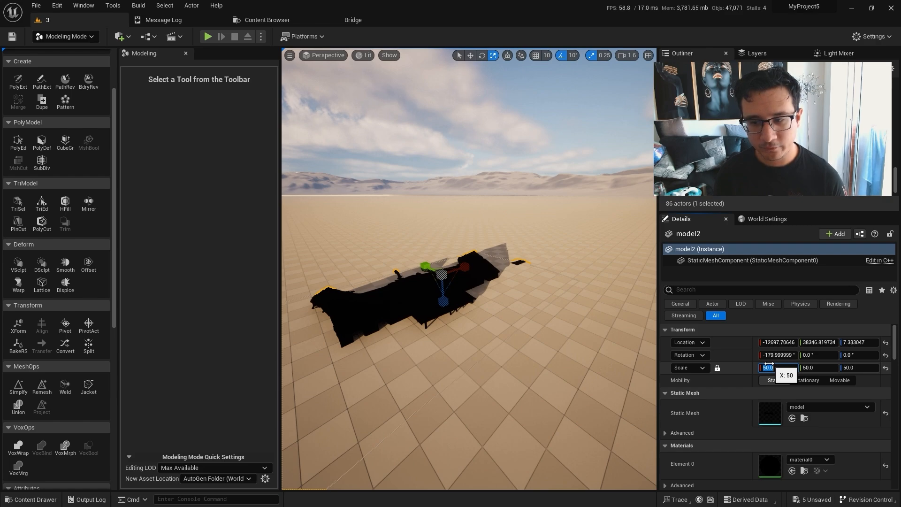
{"action": "type", "text": "100"}
{"action": "key", "text": "Return"}
{"action": "key", "text": "f"}
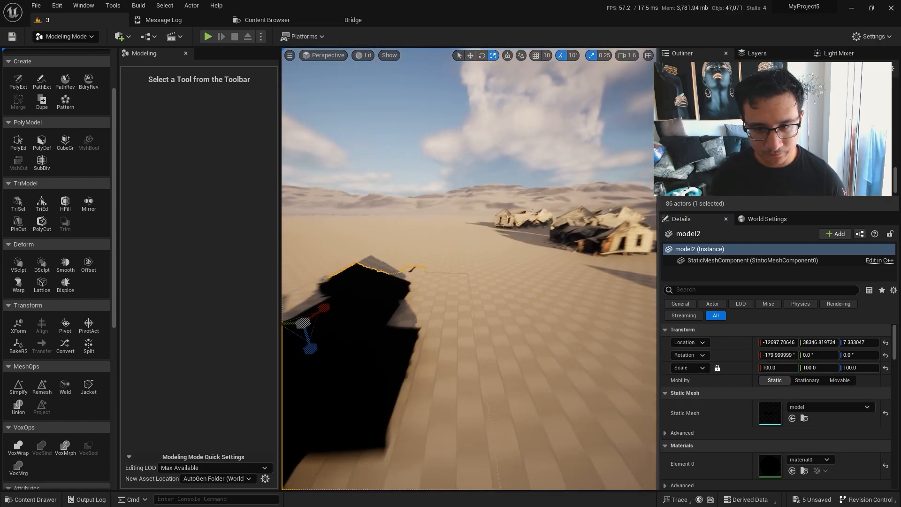
Raise the farm house model to a Z location of about 308 so its base clears the ground.
{"action": "key", "text": "w"}
{"action": "left_click_drag", "start_coordinate": [488, 300], "coordinate": [497, 262]}
{"action": "key", "text": "s"}
{"action": "mouse_move", "coordinate": [497, 261]}
{"action": "right_mouse_down"}
{"action": "mouse_move", "coordinate": [521, 291]}
{"action": "mouse_move", "coordinate": [535, 289]}
{"action": "mouse_move", "coordinate": [503, 261]}
{"action": "right_mouse_up"}
{"action": "key", "text": "w"}
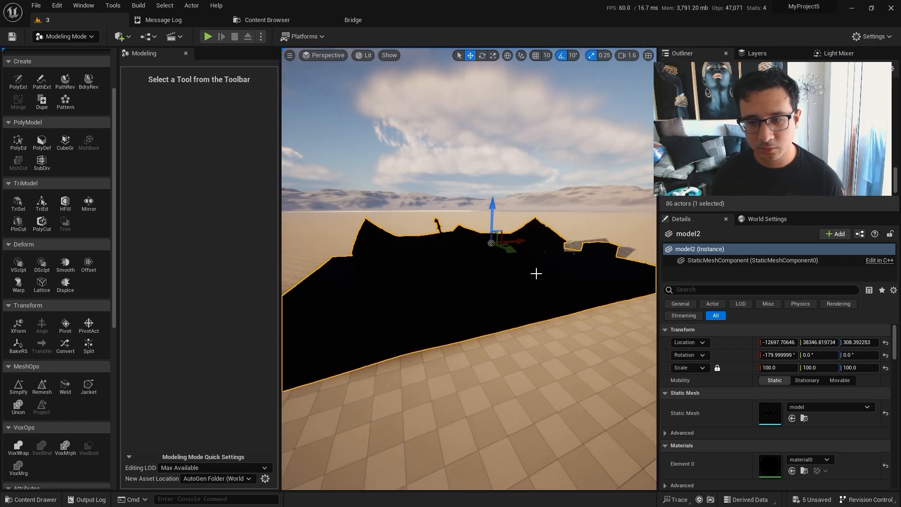
Set the farm house model's uniform scale to 150.
{"action": "left_click", "coordinate": [778, 368]}
{"action": "type", "text": "150"}
{"action": "key", "text": "Return"}
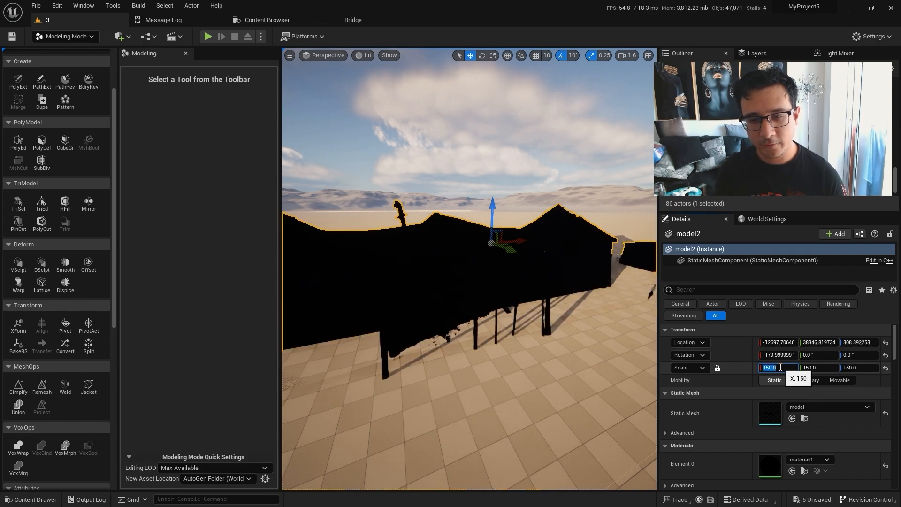
Raise the farm house model to a Z location of about 469 and bake its rotation and full scale into the mesh.
{"action": "left_click_drag", "start_coordinate": [492, 221], "coordinate": [488, 201]}
{"action": "key", "text": "s"}
{"action": "right_click_drag", "start_coordinate": [489, 202], "coordinate": [500, 265]}
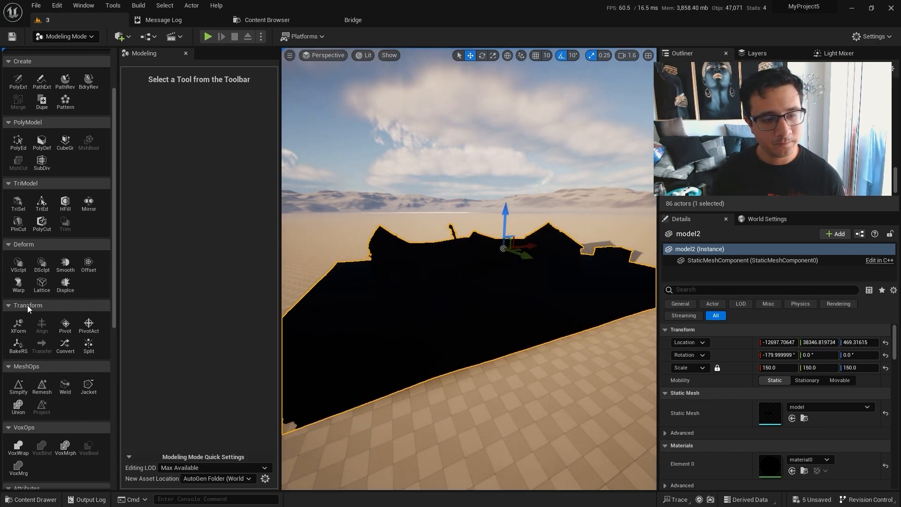
{"action": "left_click", "coordinate": [19, 348]}
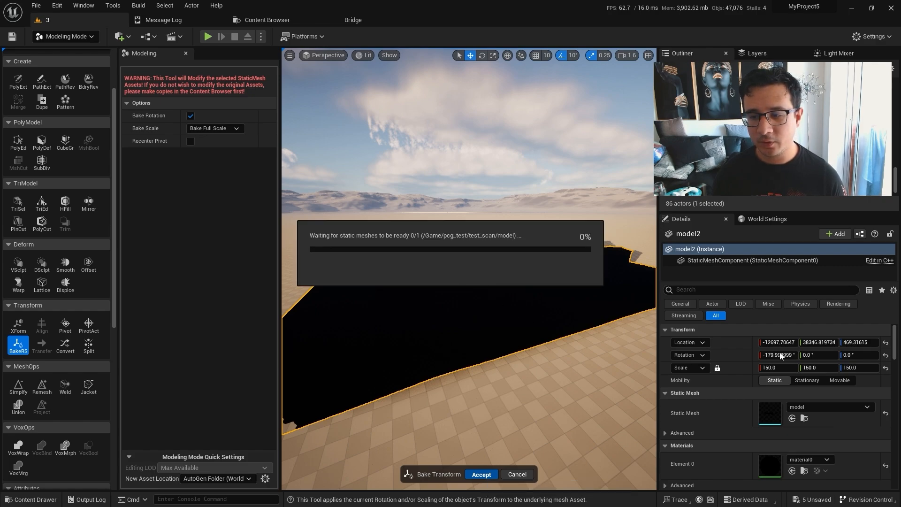
{"action": "key", "text": "Print"}
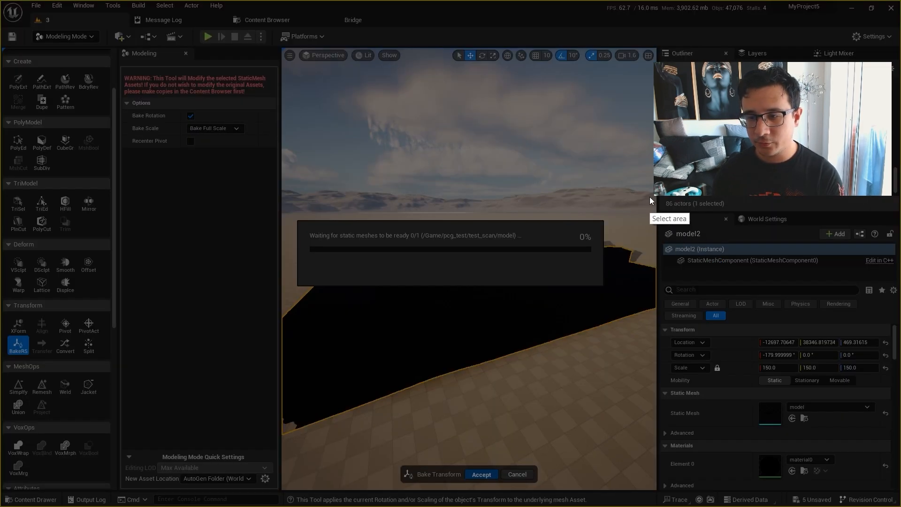
{"action": "left_click_drag", "start_coordinate": [641, 177], "coordinate": [890, 423]}
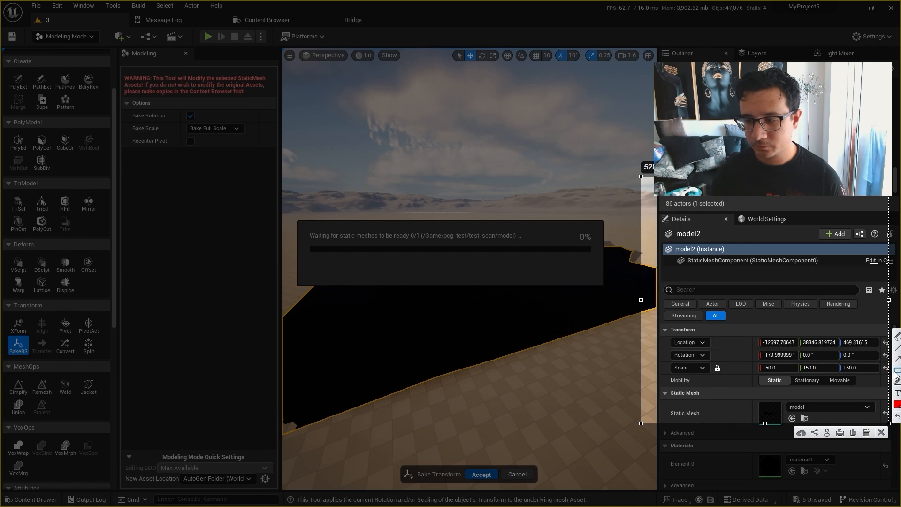
{"action": "left_click_drag", "start_coordinate": [754, 351], "coordinate": [881, 375]}
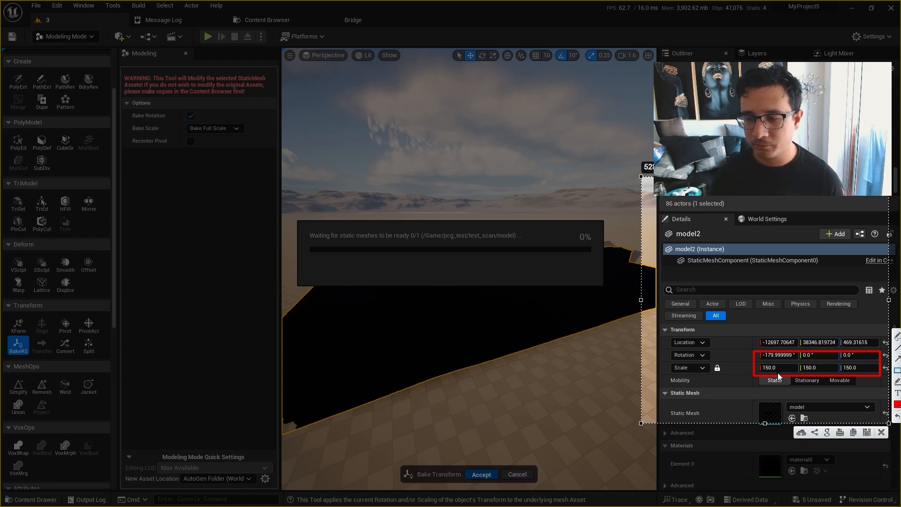
{"action": "left_click", "coordinate": [882, 432]}
Compare the farm house model in the Unlit and Wireframe view modes, ending in Lit mode.
{"action": "mouse_move", "coordinate": [490, 310]}
{"action": "right_mouse_down"}
{"action": "mouse_move", "coordinate": [510, 310]}
{"action": "mouse_move", "coordinate": [472, 320]}
{"action": "right_mouse_up"}
{"action": "key", "text": "alt+3"}
{"action": "key", "text": "alt+2"}
{"action": "key", "text": "alt+3"}
{"action": "key", "text": "alt+4"}
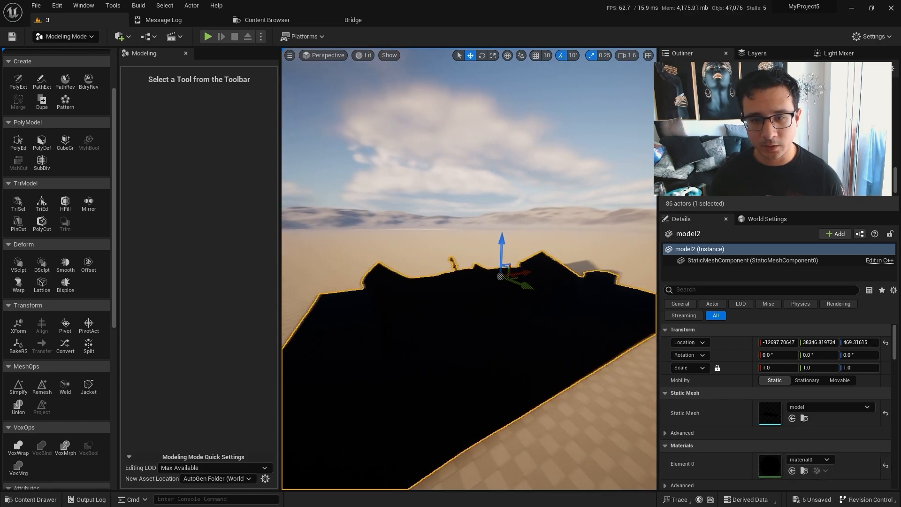
Return to Selection mode and open material0 in a docked editor to examine its Substrate Legacy Conversion node.
{"action": "key", "text": "shift+1"}
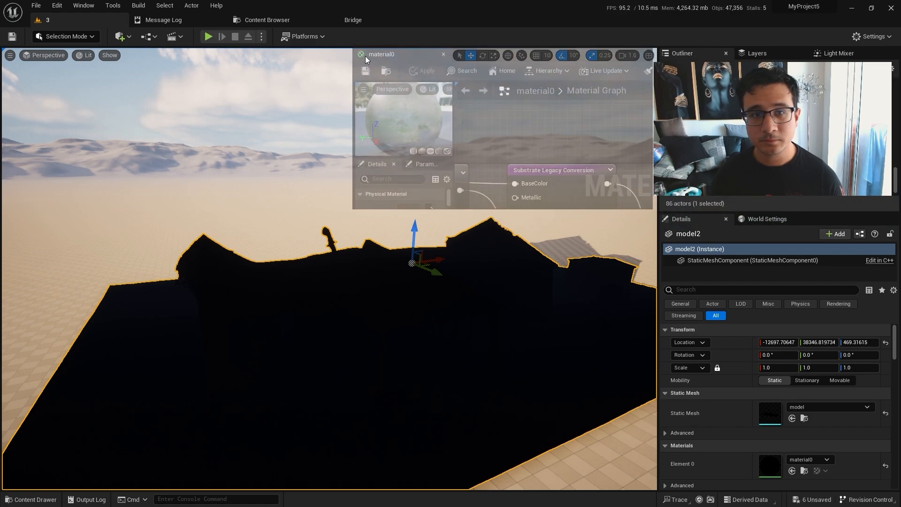
{"action": "left_click_drag", "start_coordinate": [366, 56], "coordinate": [385, 20]}
{"action": "right_click_drag", "start_coordinate": [376, 94], "coordinate": [548, 110]}
{"action": "scroll", "coordinate": [548, 113], "scroll_direction": "down", "scroll_amount": 2}
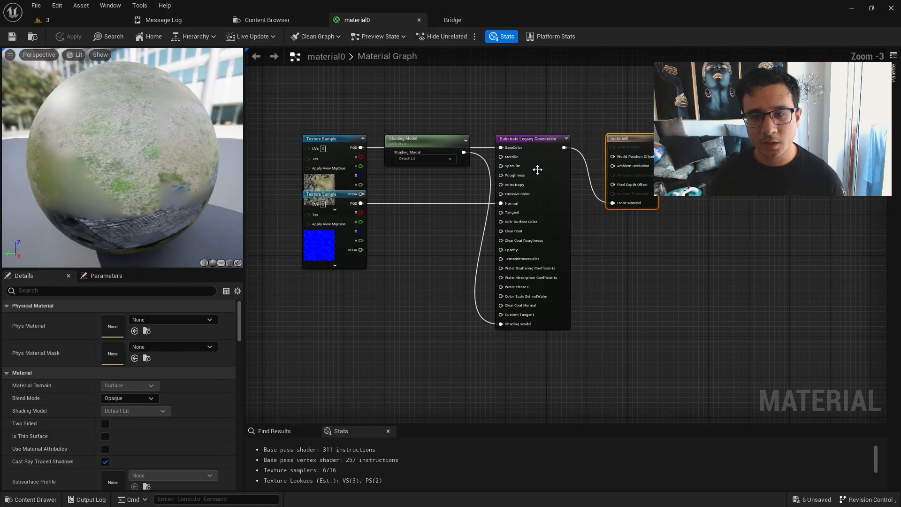
{"action": "left_click", "coordinate": [540, 167]}
{"action": "scroll", "coordinate": [550, 161], "scroll_direction": "up", "scroll_amount": 2}
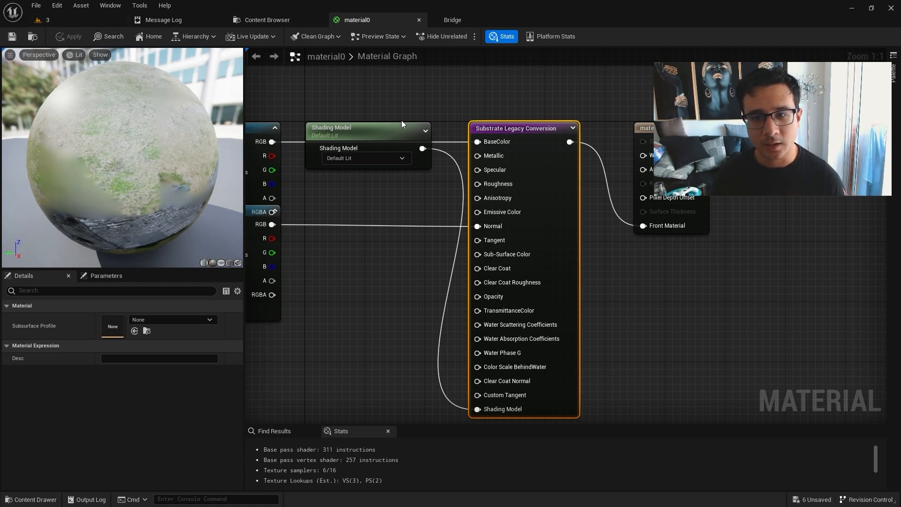
{"action": "right_click_drag", "start_coordinate": [401, 120], "coordinate": [501, 93]}
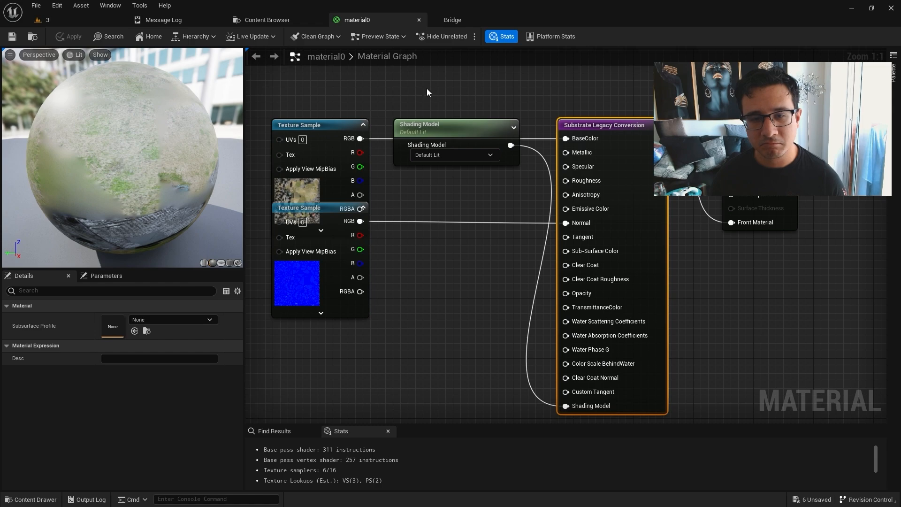
Spread out the overlapping Texture Sample and Shading Model nodes in the material0 graph and check the colour and normal textures.
{"action": "left_click_drag", "start_coordinate": [304, 291], "coordinate": [303, 352]}
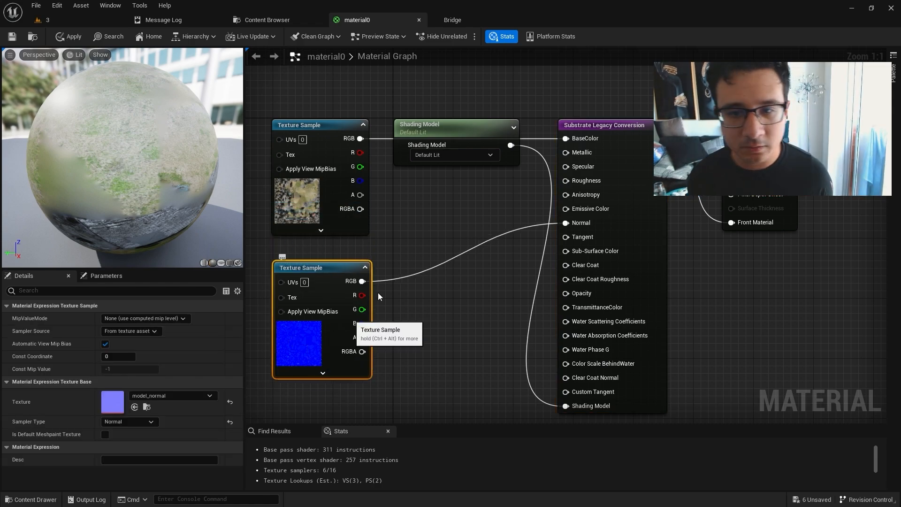
{"action": "right_click_drag", "start_coordinate": [451, 132], "coordinate": [513, 228]}
{"action": "left_click_drag", "start_coordinate": [514, 226], "coordinate": [499, 176]}
{"action": "right_click_drag", "start_coordinate": [498, 175], "coordinate": [486, 70]}
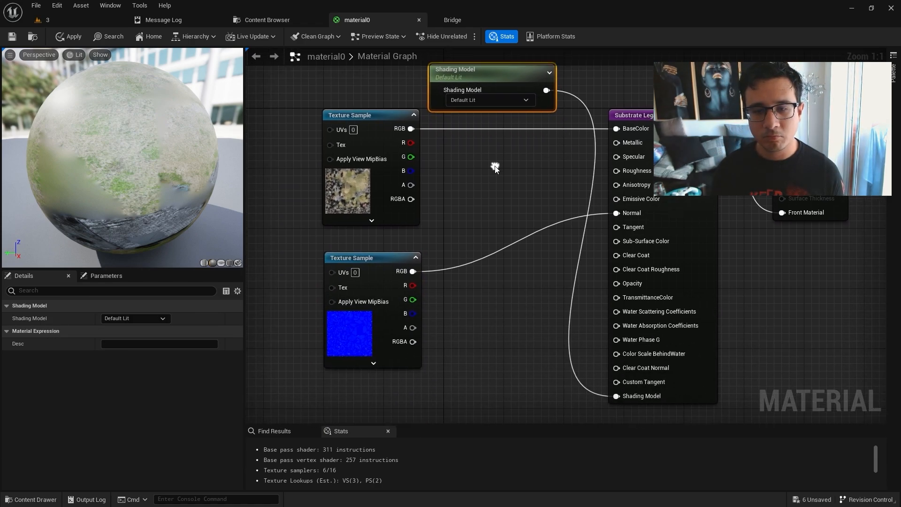
{"action": "left_click", "coordinate": [353, 193]}
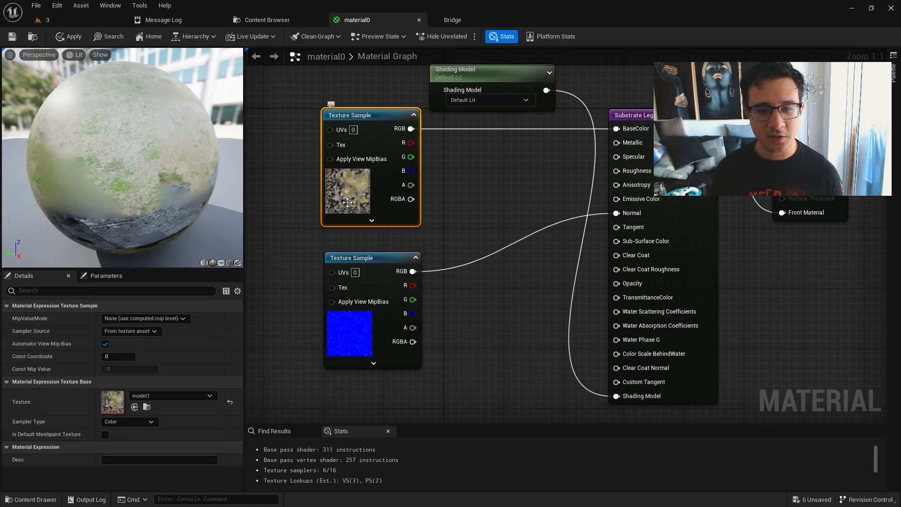
{"action": "left_click", "coordinate": [352, 328]}
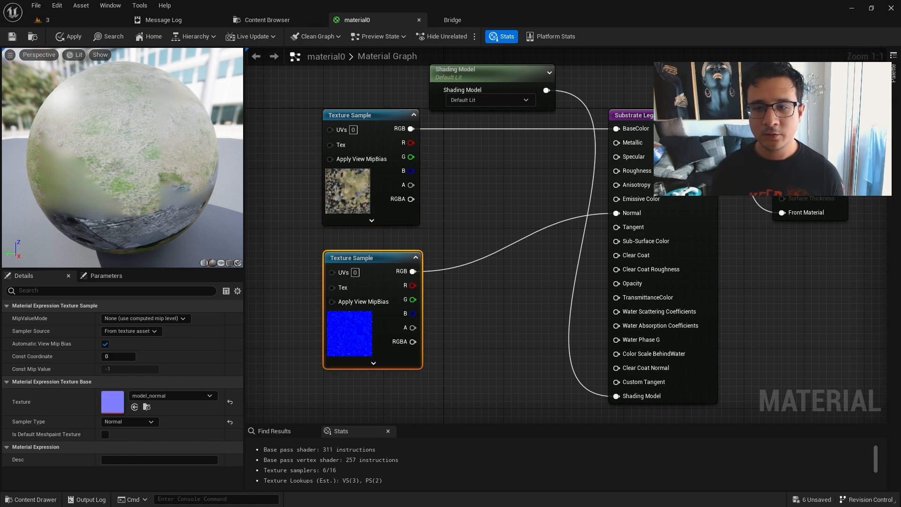
{"action": "left_click", "coordinate": [633, 127]}
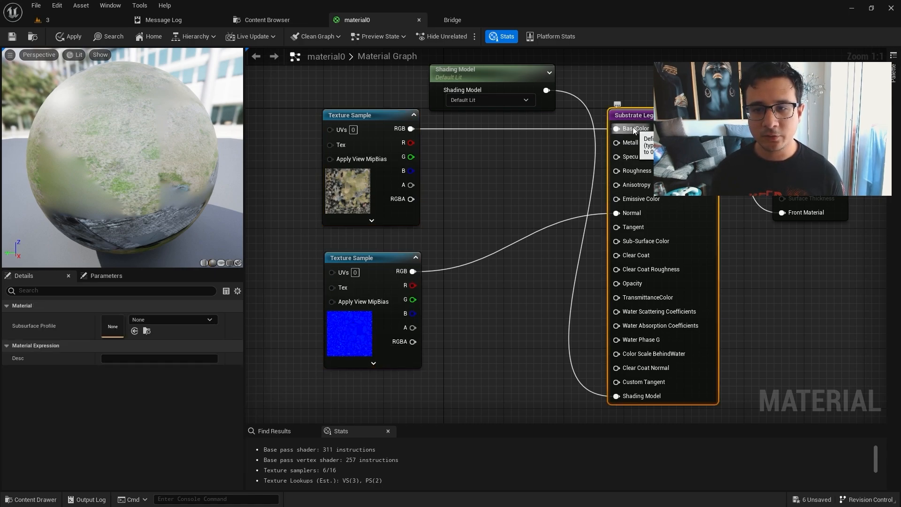
Apply the material0 changes, save all unsaved assets and close the material editor.
{"action": "left_click", "coordinate": [70, 36]}
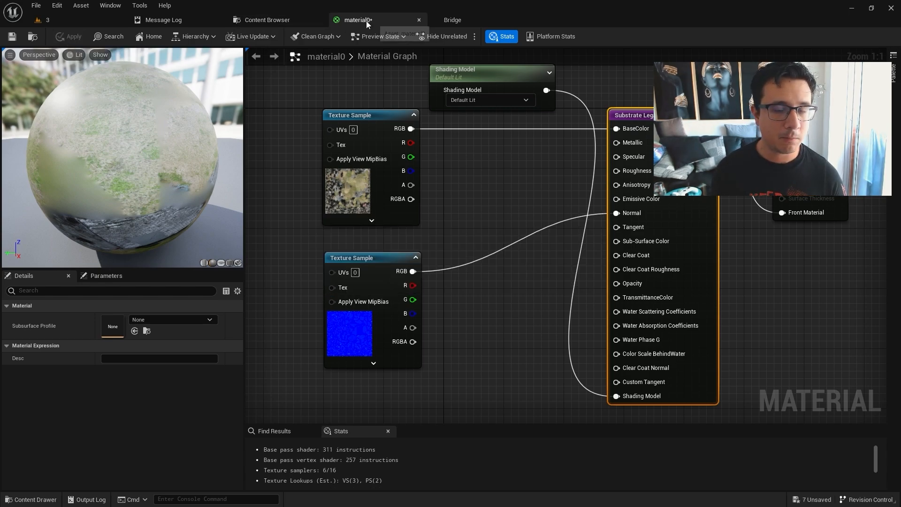
{"action": "right_click_drag", "start_coordinate": [530, 166], "coordinate": [511, 189]}
{"action": "key", "text": "ctrl+shift+s"}
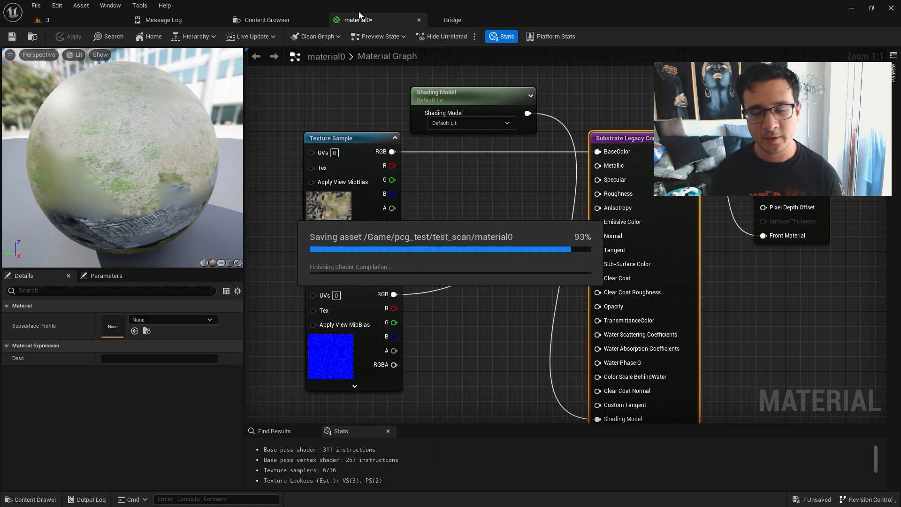
{"action": "middle_click", "coordinate": [387, 26]}
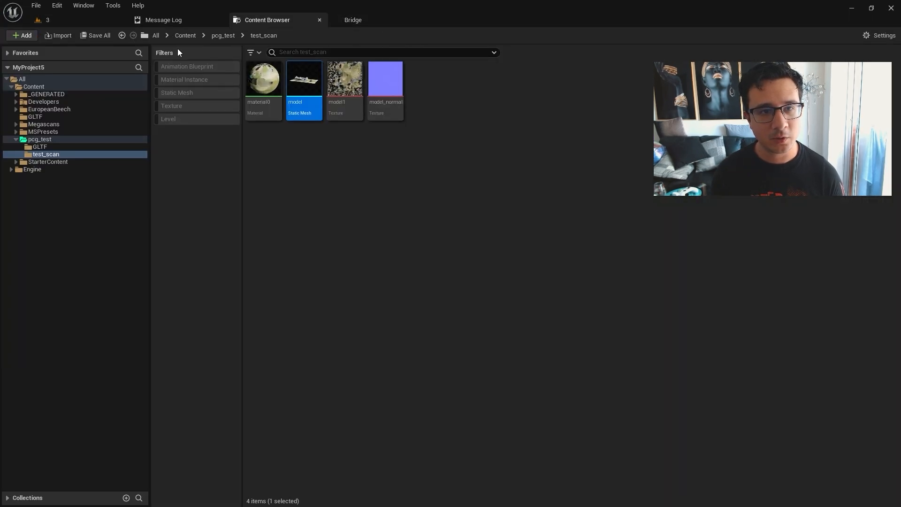
Return to the level and examine the textured farm house and its porch from several angles.
{"action": "left_click", "coordinate": [84, 22]}
{"action": "key", "text": "s"}
{"action": "right_click_drag", "start_coordinate": [314, 309], "coordinate": [314, 309]}
{"action": "key", "text": "w"}
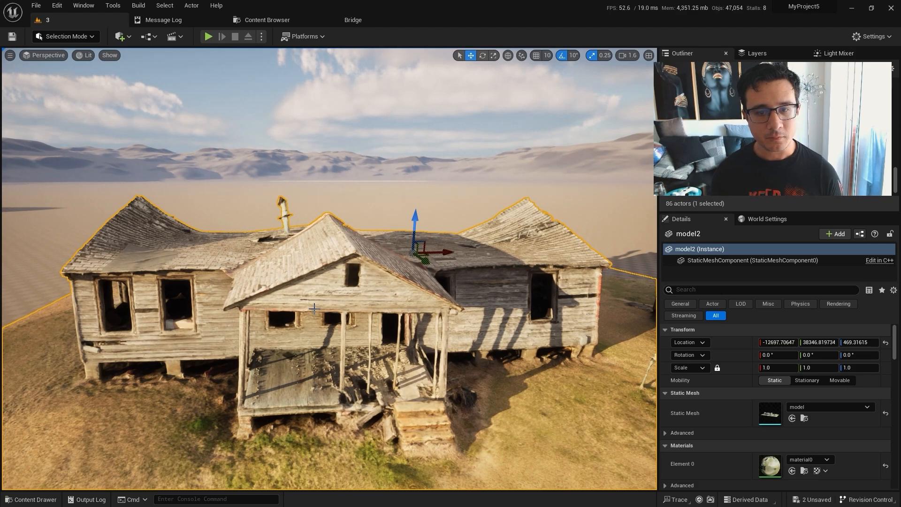
{"action": "key", "text": "s"}
{"action": "right_click_drag", "start_coordinate": [387, 411], "coordinate": [383, 407]}
{"action": "key", "text": "d"}
{"action": "key", "text": "w"}
{"action": "key", "text": "s"}
{"action": "key", "text": "a"}
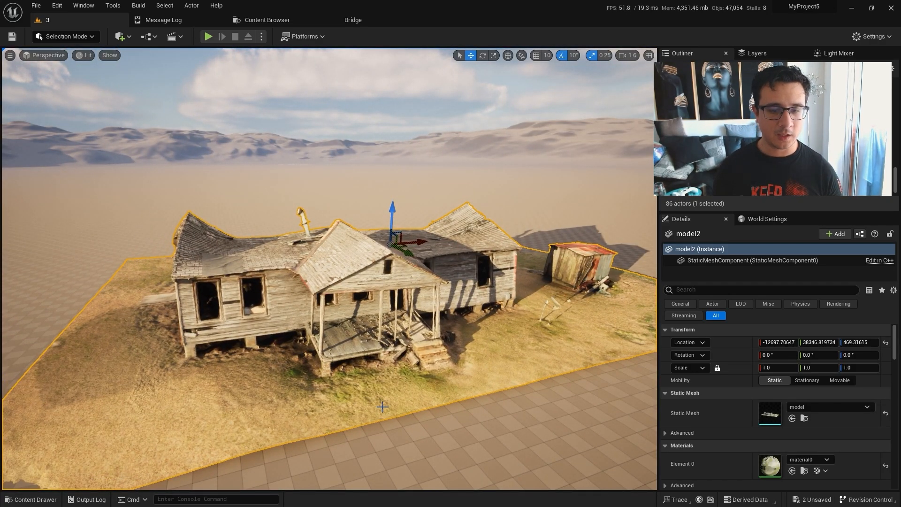
{"action": "right_click_drag", "start_coordinate": [382, 407], "coordinate": [383, 407]}
{"action": "key", "text": "w"}
{"action": "right_click_drag", "start_coordinate": [415, 389], "coordinate": [393, 379]}
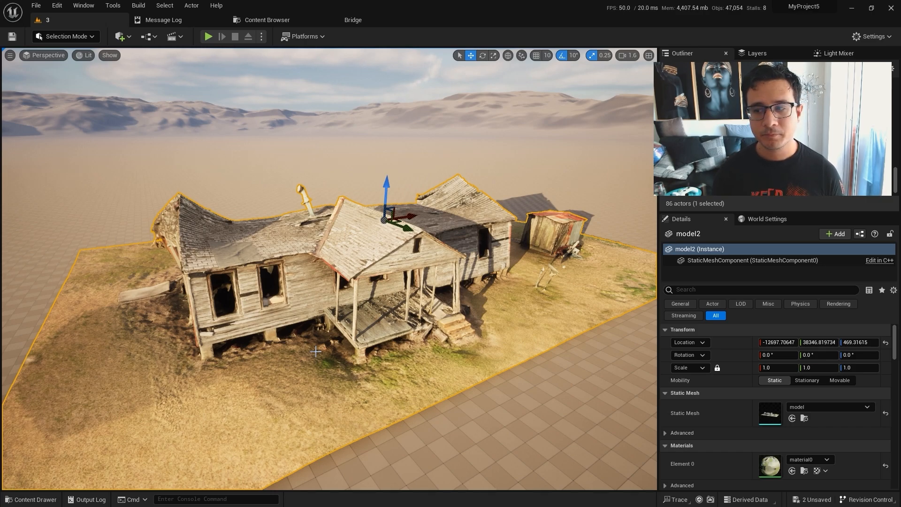
{"action": "left_click", "coordinate": [80, 40]}
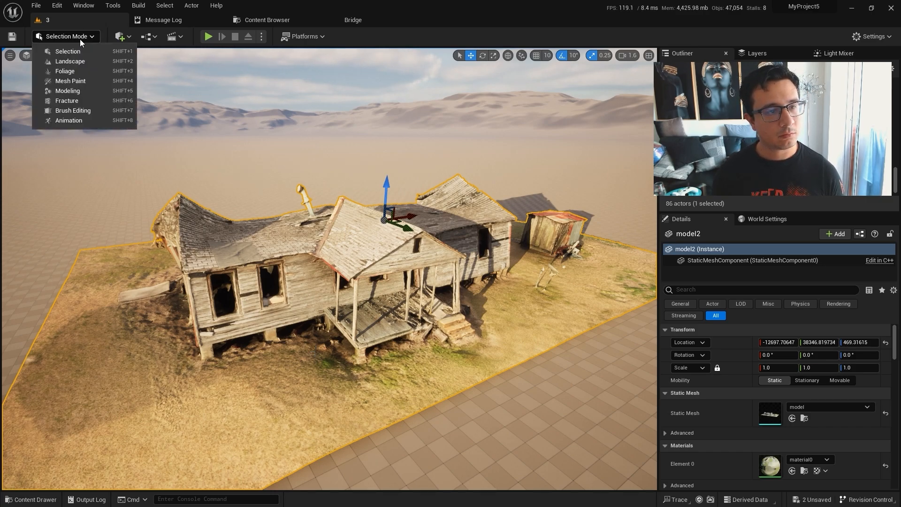
{"action": "mouse_move", "coordinate": [403, 306]}
{"action": "right_mouse_down"}
{"action": "mouse_move", "coordinate": [361, 318]}
{"action": "mouse_move", "coordinate": [407, 311]}
{"action": "right_mouse_up"}
{"action": "key", "text": "d"}
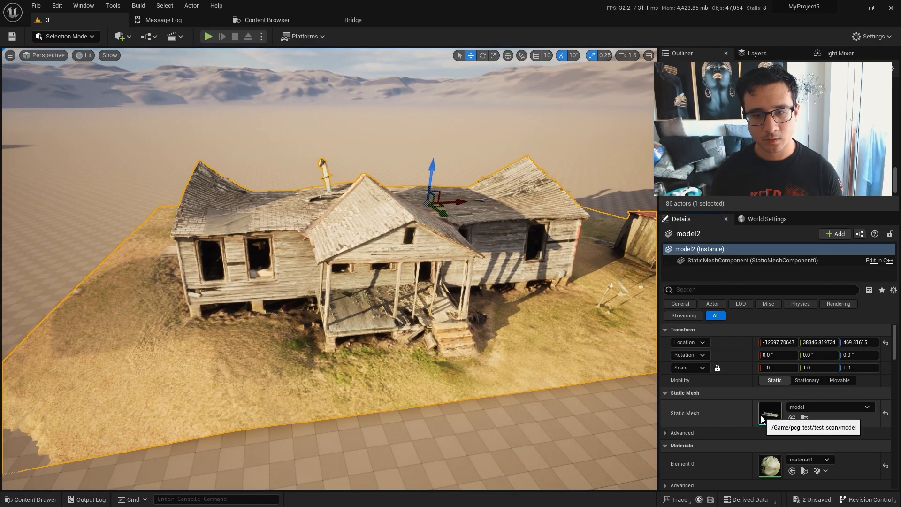
Inspect the farm house static mesh from different sides in its own docked editor, and return to the level.
{"action": "left_click_drag", "start_coordinate": [435, 1], "coordinate": [419, 20]}
{"action": "key", "text": "f"}
{"action": "left_click_drag", "start_coordinate": [362, 254], "coordinate": [536, 244], "text": "alt"}
{"action": "left_click_drag", "start_coordinate": [268, 296], "coordinate": [390, 291], "text": "alt"}
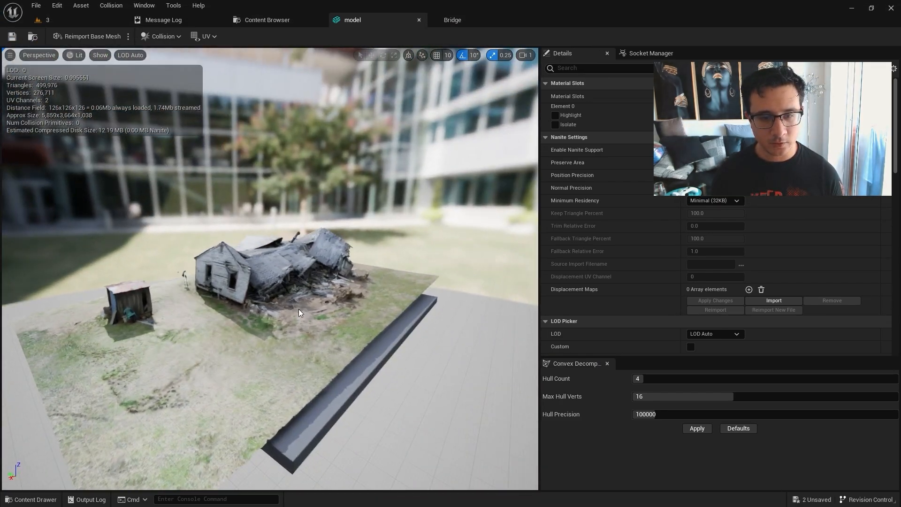
{"action": "scroll", "coordinate": [268, 297], "scroll_direction": "up", "scroll_amount": 3}
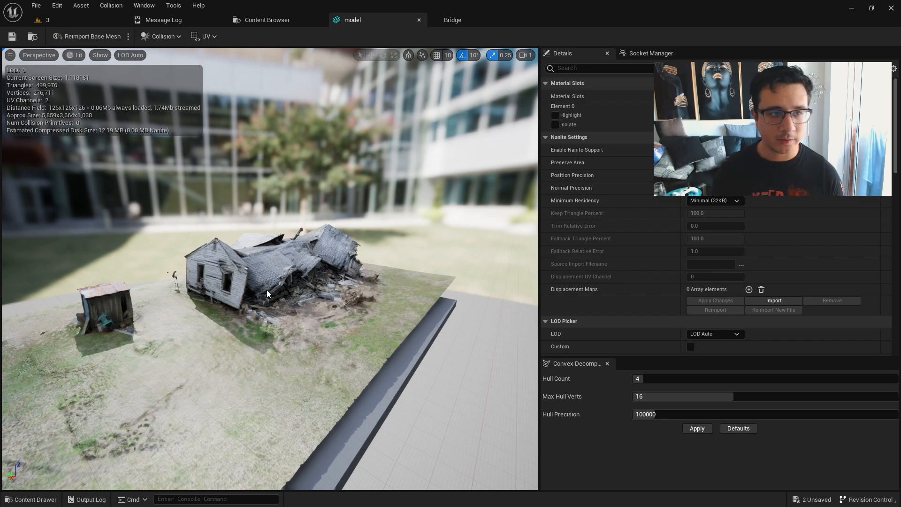
{"action": "middle_click", "coordinate": [390, 18]}
{"action": "left_click", "coordinate": [70, 17]}
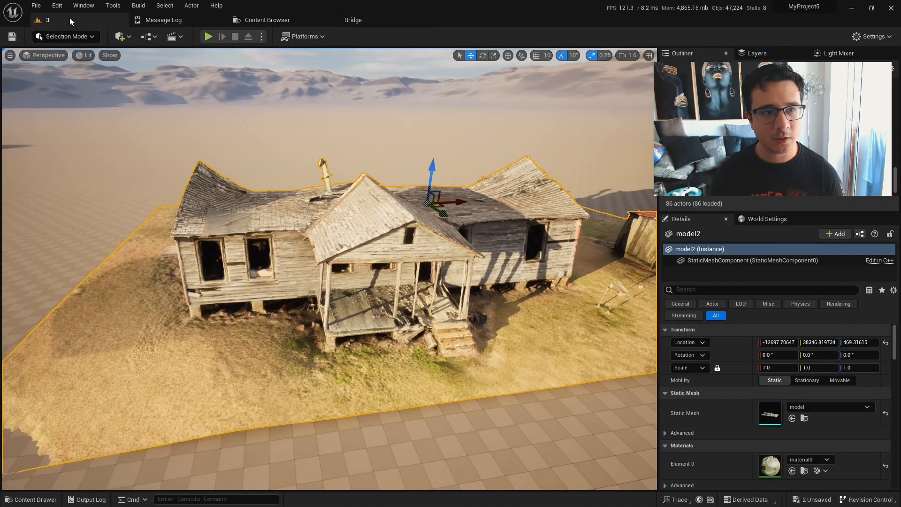
Examine the rusty-roofed shed and the scanned ground around it beside the farm house.
{"action": "right_click_drag", "start_coordinate": [385, 326], "coordinate": [375, 310]}
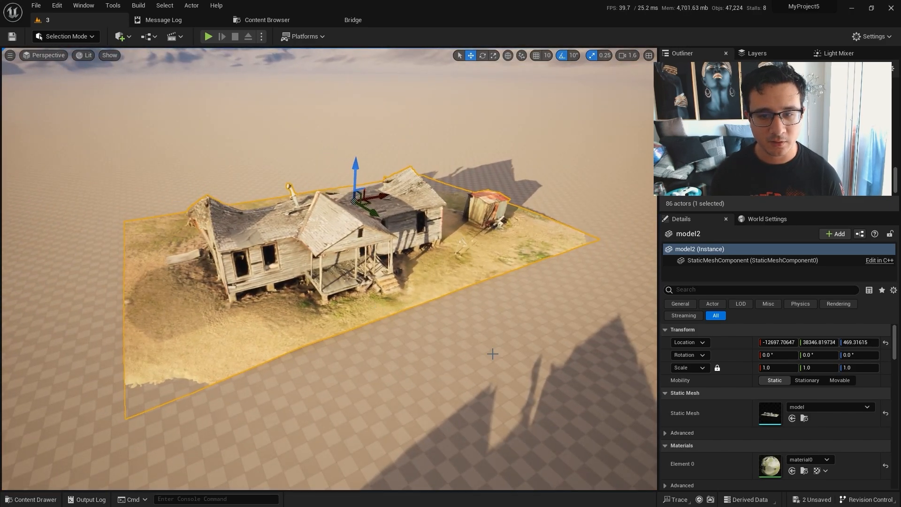
{"action": "key", "text": "d"}
{"action": "right_click_drag", "start_coordinate": [493, 354], "coordinate": [438, 346]}
{"action": "key", "text": "w"}
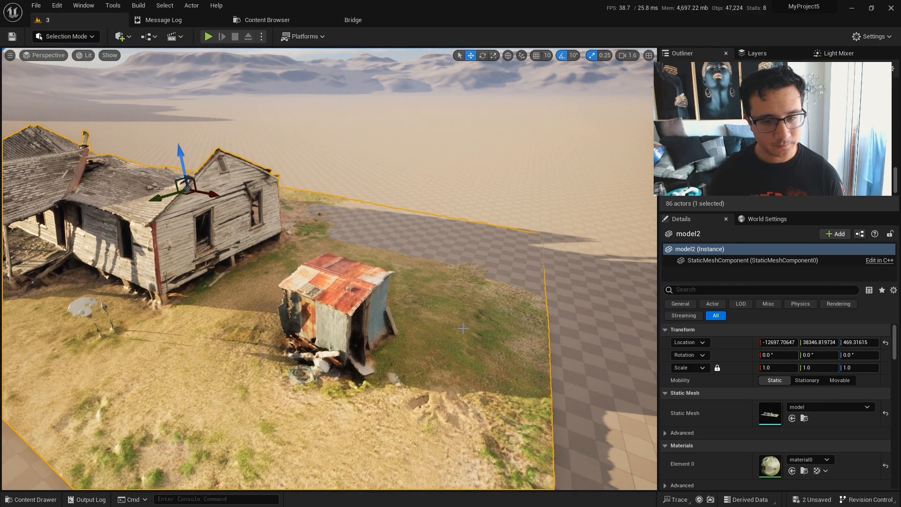
{"action": "right_click_drag", "start_coordinate": [464, 328], "coordinate": [468, 353]}
{"action": "key", "text": "w"}
{"action": "key", "text": "s"}
{"action": "key", "text": "a"}
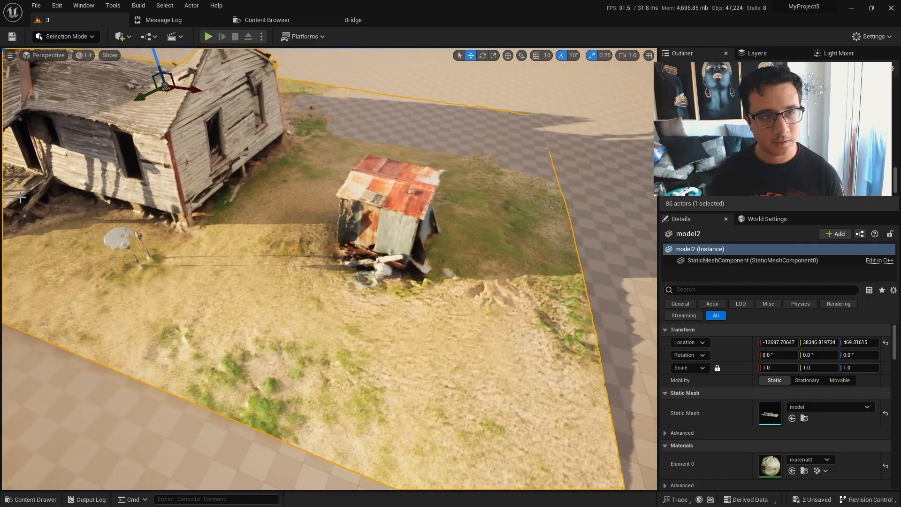
Switch to Modeling mode and start the triangle selection tool on the farm house mesh.
{"action": "left_click", "coordinate": [63, 38]}
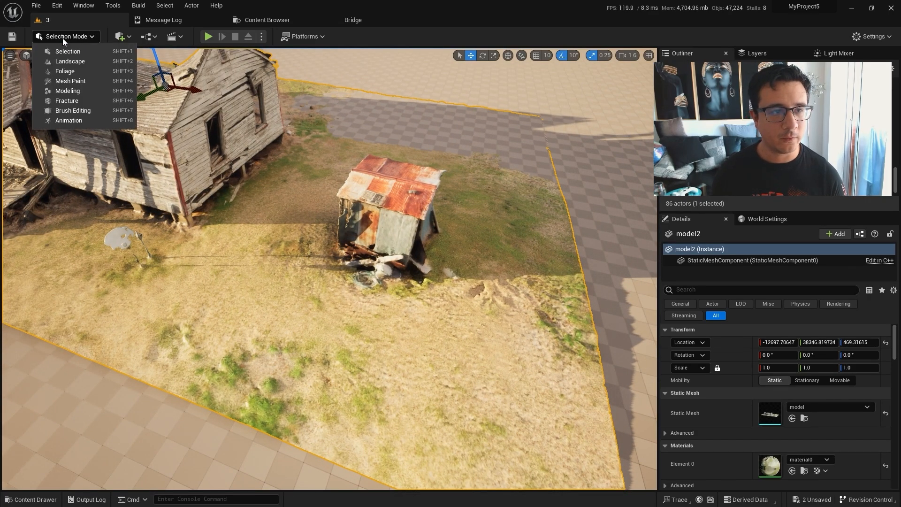
{"action": "left_click", "coordinate": [66, 91]}
{"action": "key", "text": "w"}
{"action": "right_click_drag", "start_coordinate": [401, 244], "coordinate": [419, 238]}
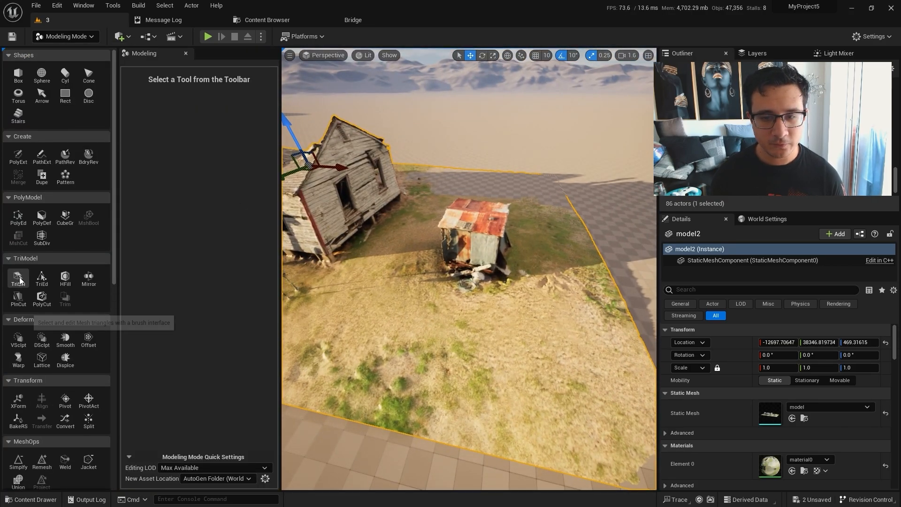
{"action": "left_click", "coordinate": [19, 279]}
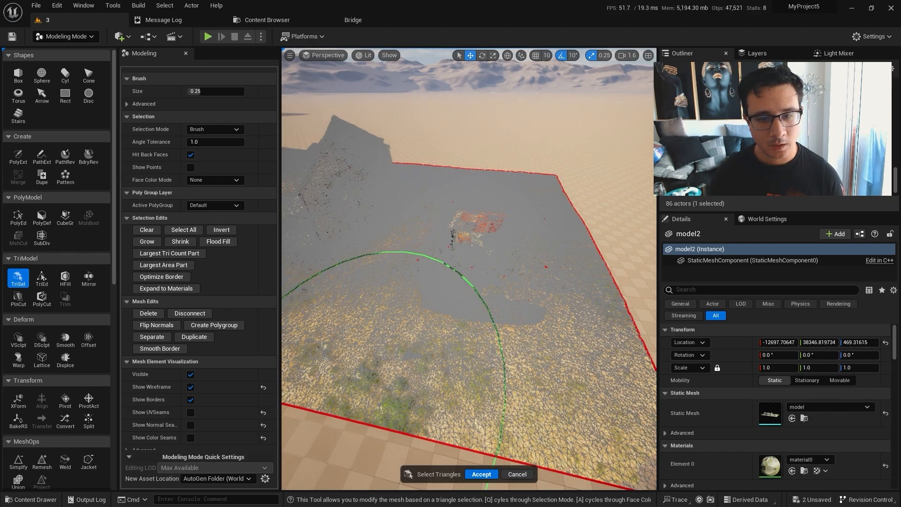
Try brushing a triangle selection across the ground in front of the shed, and undo the last selection stroke.
{"action": "left_click", "coordinate": [417, 379]}
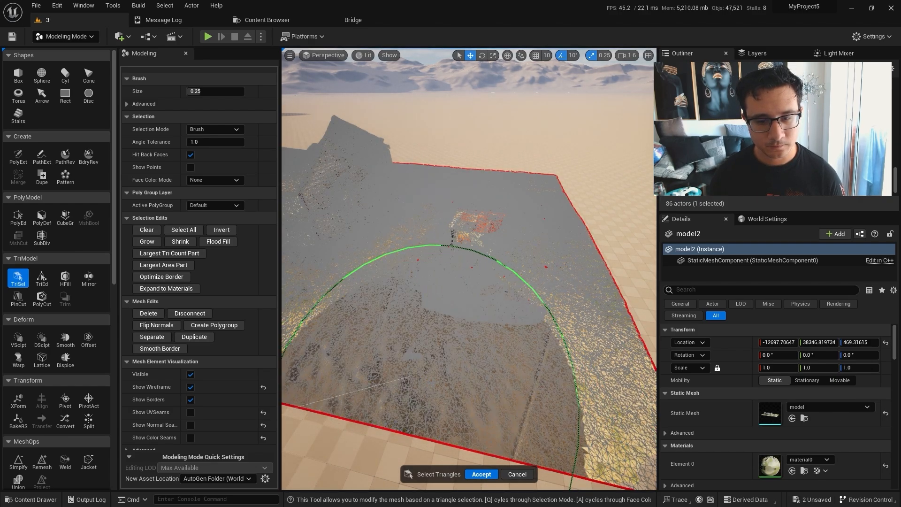
{"action": "left_click_drag", "start_coordinate": [415, 377], "coordinate": [498, 380]}
{"action": "key", "text": "d"}
{"action": "right_click_drag", "start_coordinate": [507, 378], "coordinate": [430, 395]}
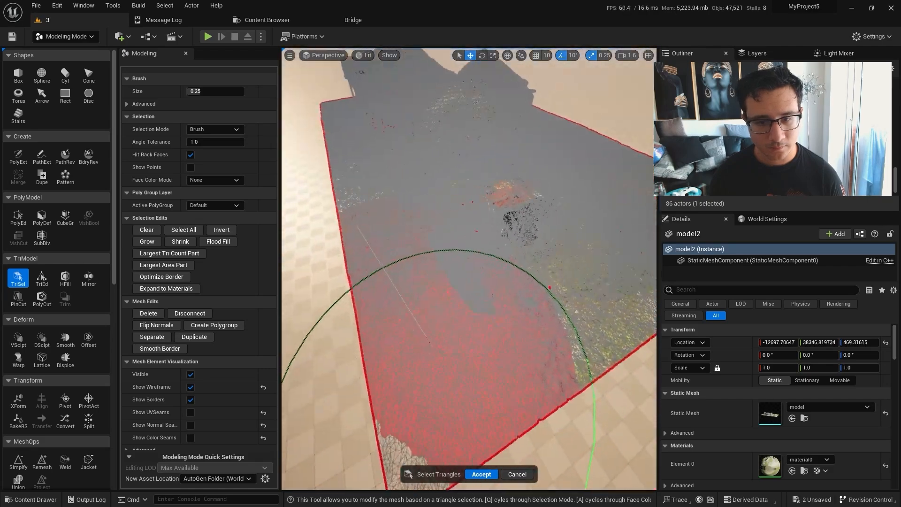
{"action": "right_click_drag", "start_coordinate": [430, 343], "coordinate": [413, 357]}
{"action": "key", "text": "ctrl+z"}
Try brush-selecting the ground triangles at the scan's corner in front of the shed and deleting them.
{"action": "mouse_move", "coordinate": [451, 301]}
{"action": "right_mouse_down"}
{"action": "mouse_move", "coordinate": [402, 314]}
{"action": "mouse_move", "coordinate": [375, 282]}
{"action": "mouse_move", "coordinate": [383, 286]}
{"action": "right_mouse_up"}
{"action": "left_click", "coordinate": [426, 319]}
{"action": "key", "text": "w"}
{"action": "key", "text": "s"}
{"action": "key", "text": "a"}
{"action": "right_click_drag", "start_coordinate": [413, 244], "coordinate": [450, 166]}
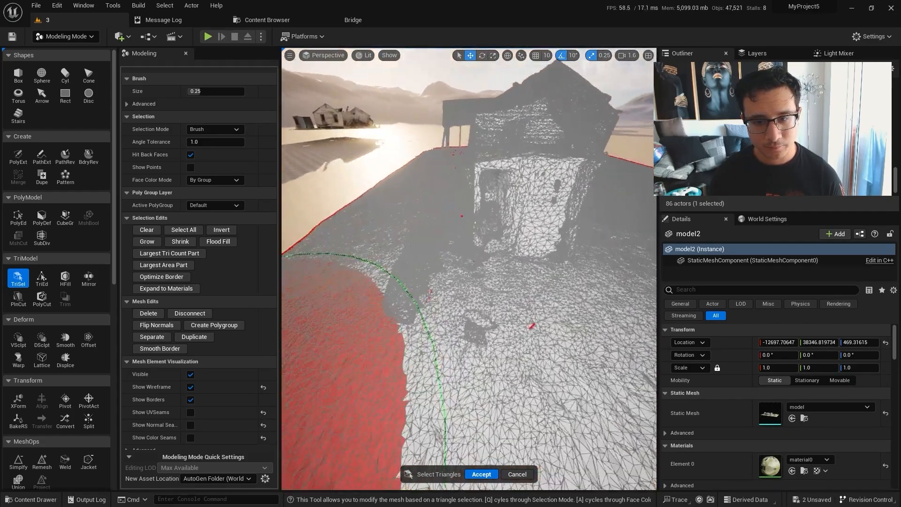
{"action": "right_click_drag", "start_coordinate": [380, 264], "coordinate": [475, 350]}
{"action": "key", "text": "s"}
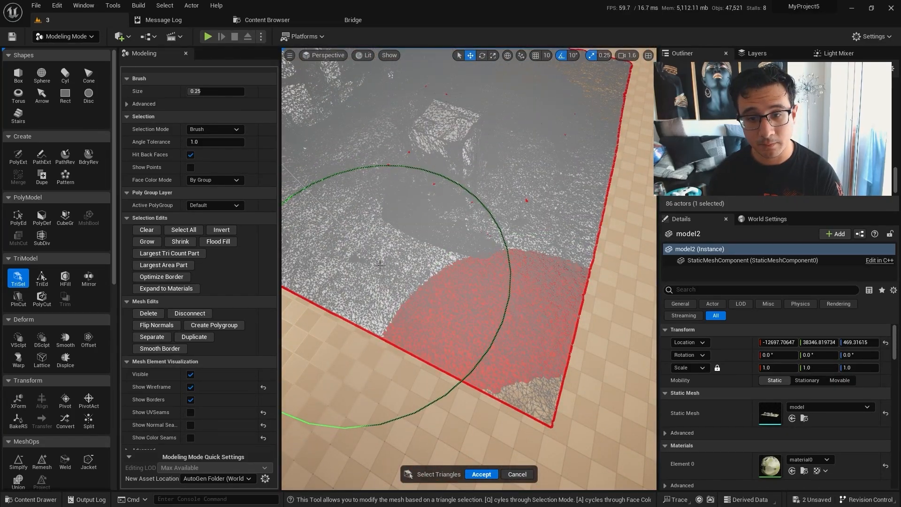
{"action": "key", "text": "Delete"}
{"action": "right_click_drag", "start_coordinate": [525, 188], "coordinate": [523, 127]}
{"action": "key", "text": "w"}
{"action": "right_click_drag", "start_coordinate": [525, 257], "coordinate": [533, 241]}
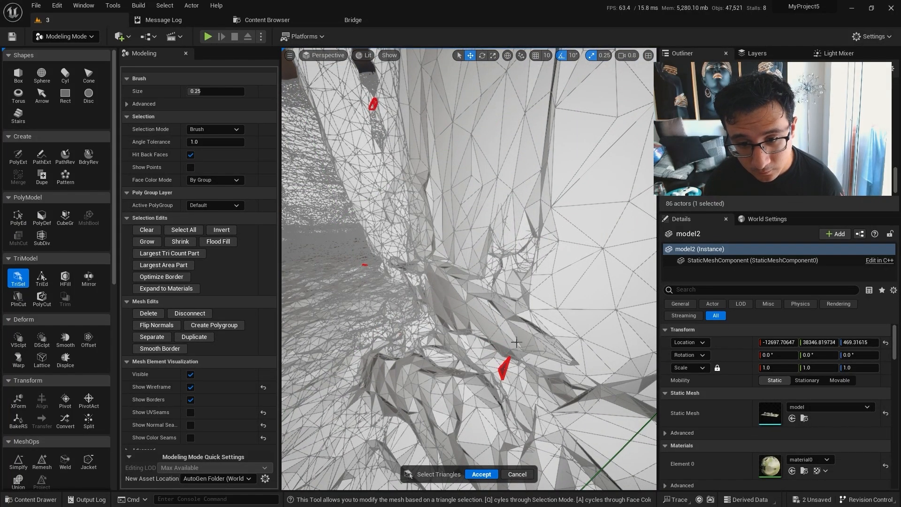
Inspect the wireframe around the shed and the cut ground edge, and cancel the triangle selection edits.
{"action": "right_click_drag", "start_coordinate": [461, 272], "coordinate": [394, 216]}
{"action": "key", "text": "w"}
{"action": "key", "text": "s"}
{"action": "key", "text": "s"}
{"action": "key", "text": "w"}
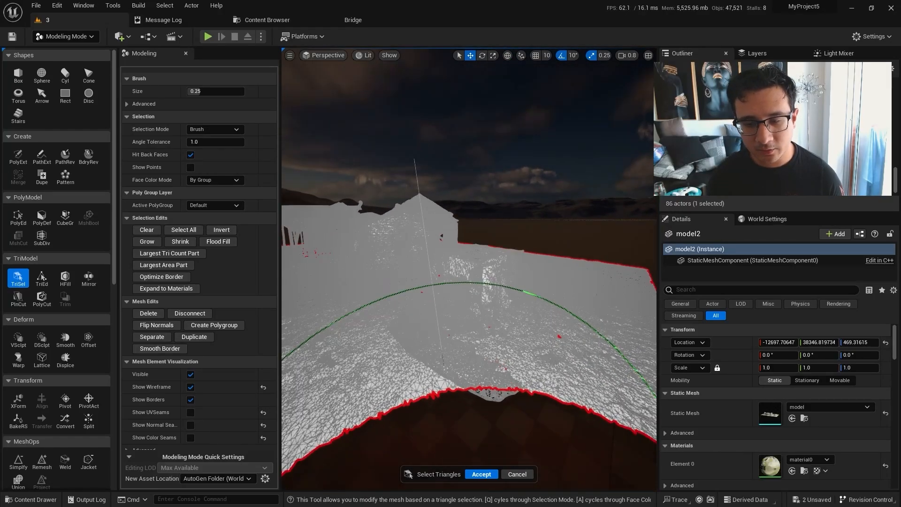
{"action": "key", "text": "w"}
{"action": "mouse_move", "coordinate": [467, 297]}
{"action": "right_mouse_down"}
{"action": "mouse_move", "coordinate": [437, 287]}
{"action": "mouse_move", "coordinate": [444, 277]}
{"action": "mouse_move", "coordinate": [467, 297]}
{"action": "right_mouse_up"}
{"action": "key", "text": "s"}
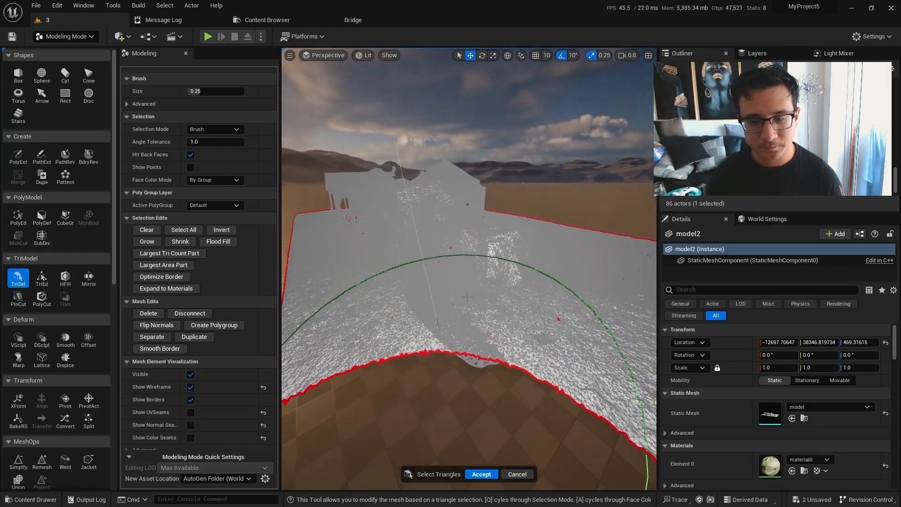
{"action": "left_click", "coordinate": [520, 475]}
Create a 100 × 100 × 100 box static mesh on the floor just outside the scanned ground beside the shed.
{"action": "key", "text": "w"}
{"action": "right_click_drag", "start_coordinate": [503, 338], "coordinate": [531, 345]}
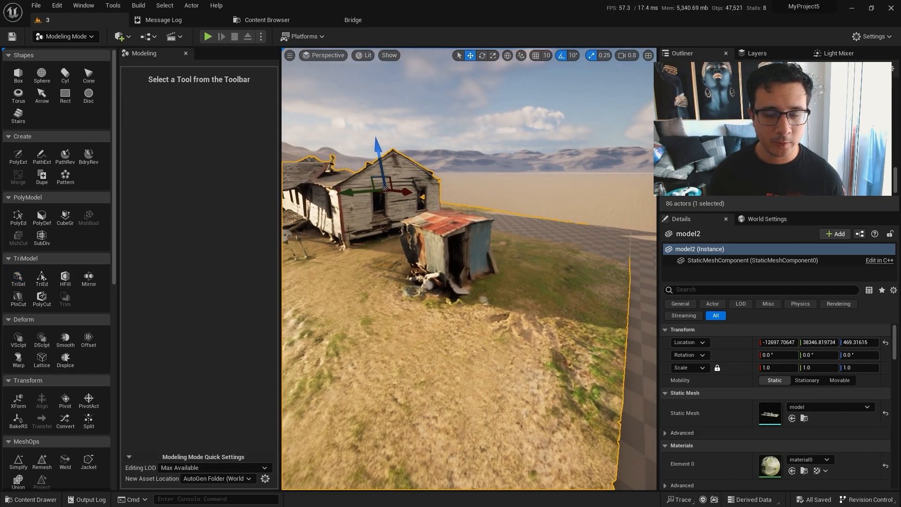
{"action": "left_click", "coordinate": [19, 75]}
{"action": "key", "text": "w"}
{"action": "right_click_drag", "start_coordinate": [521, 313], "coordinate": [568, 324]}
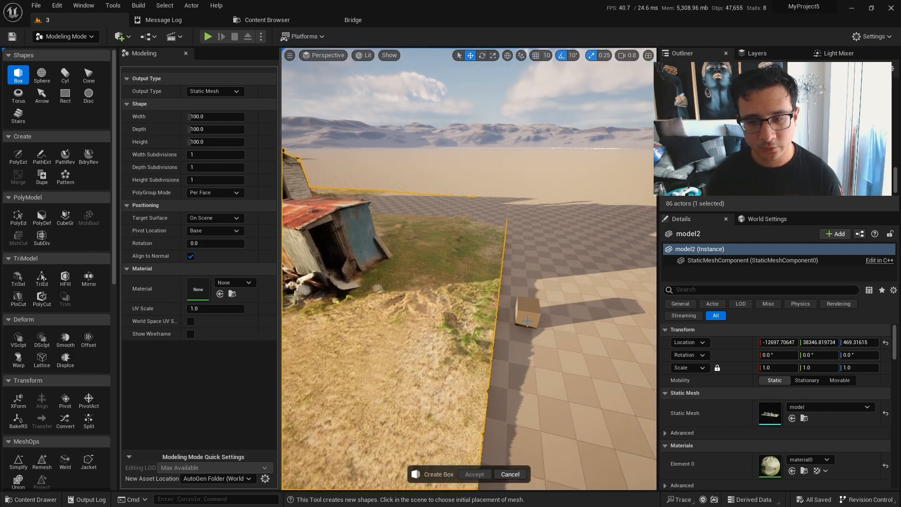
{"action": "left_click", "coordinate": [522, 312]}
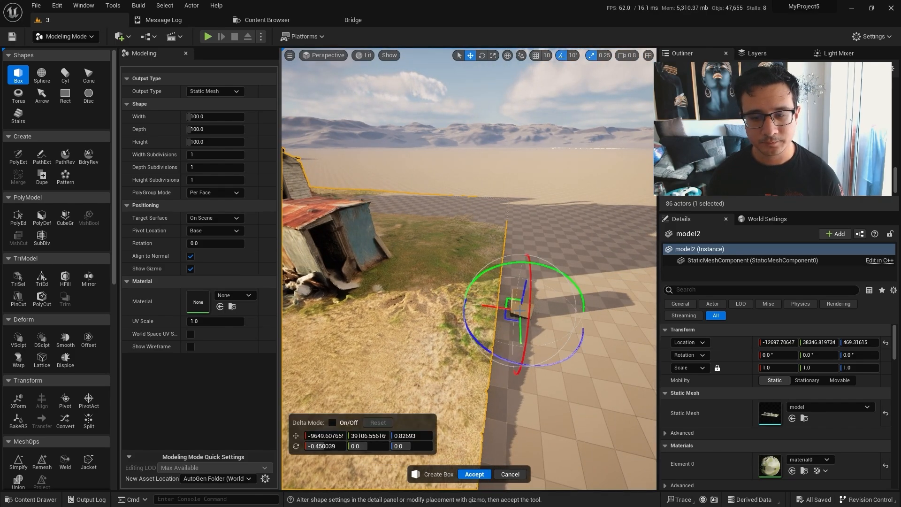
{"action": "left_click", "coordinate": [471, 474]}
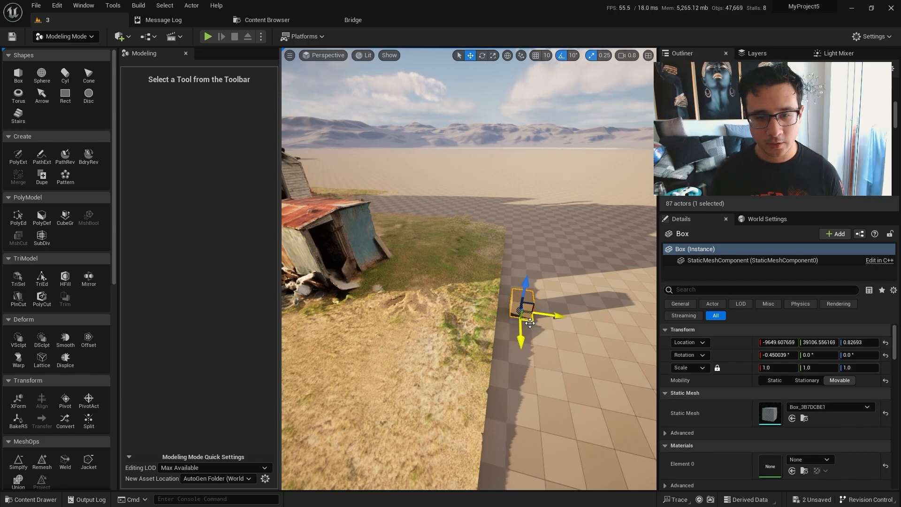
Move the box up against the shed's side wall, to about X -10554, Y 39066, Z 257.
{"action": "left_click_drag", "start_coordinate": [530, 323], "coordinate": [354, 314]}
{"action": "right_click_drag", "start_coordinate": [353, 314], "coordinate": [301, 296]}
{"action": "key", "text": "w"}
{"action": "left_click_drag", "start_coordinate": [423, 308], "coordinate": [423, 250]}
{"action": "right_click_drag", "start_coordinate": [423, 250], "coordinate": [484, 306]}
{"action": "key", "text": "w"}
{"action": "left_click_drag", "start_coordinate": [427, 290], "coordinate": [449, 256]}
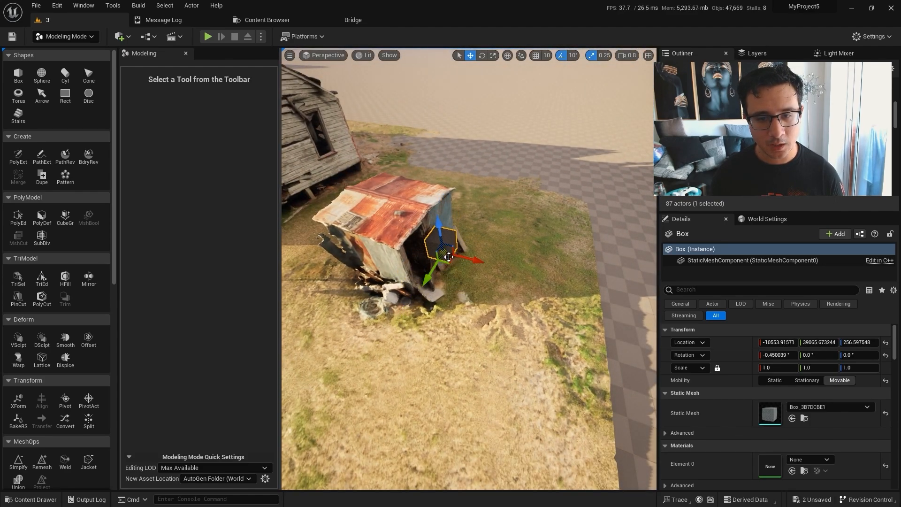
Start a PolyGroup edit on the box and pull its end face through the shed to about X -11037.
{"action": "key", "text": "w"}
{"action": "right_click_drag", "start_coordinate": [449, 257], "coordinate": [492, 220]}
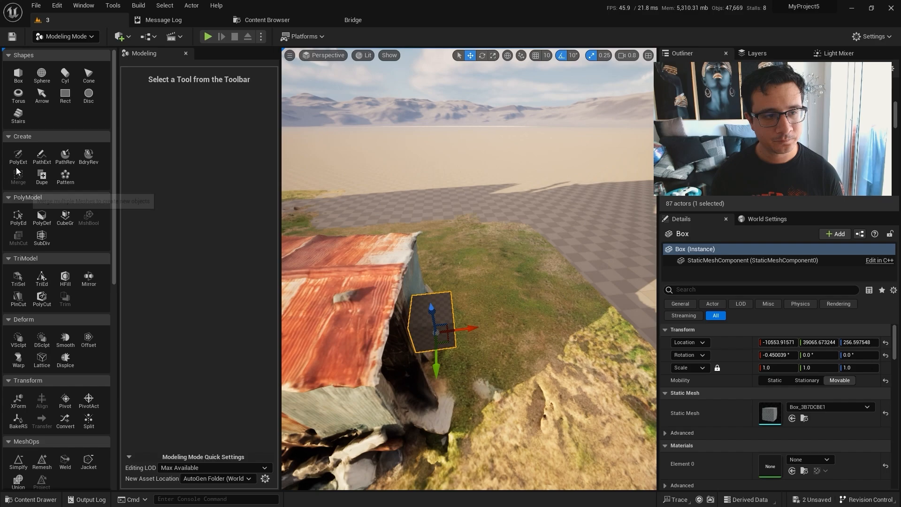
{"action": "left_click", "coordinate": [16, 220]}
{"action": "right_click_drag", "start_coordinate": [451, 282], "coordinate": [398, 346]}
{"action": "key", "text": "w"}
{"action": "left_click", "coordinate": [483, 300]}
{"action": "key", "text": "s"}
{"action": "right_click_drag", "start_coordinate": [484, 300], "coordinate": [462, 301]}
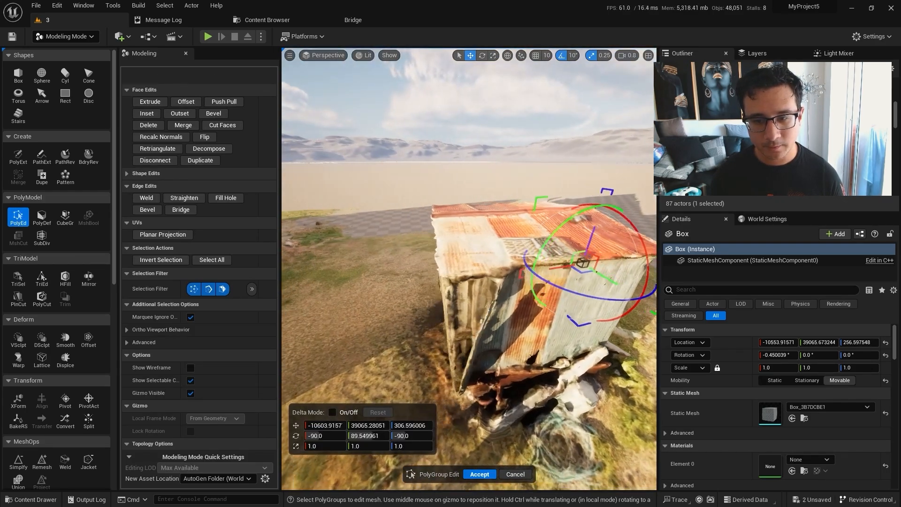
{"action": "key", "text": "a"}
{"action": "right_click_drag", "start_coordinate": [563, 279], "coordinate": [573, 279]}
{"action": "middle_click_drag", "start_coordinate": [584, 268], "coordinate": [465, 277]}
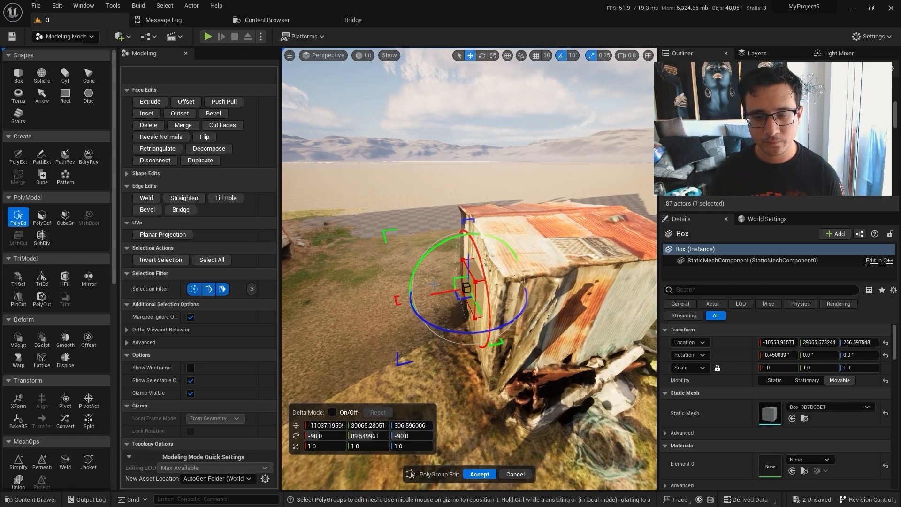
Raise the box's top face above the shed roof and pull both long side faces outward past the shed walls.
{"action": "left_click", "coordinate": [472, 267]}
{"action": "left_click_drag", "start_coordinate": [566, 234], "coordinate": [580, 171]}
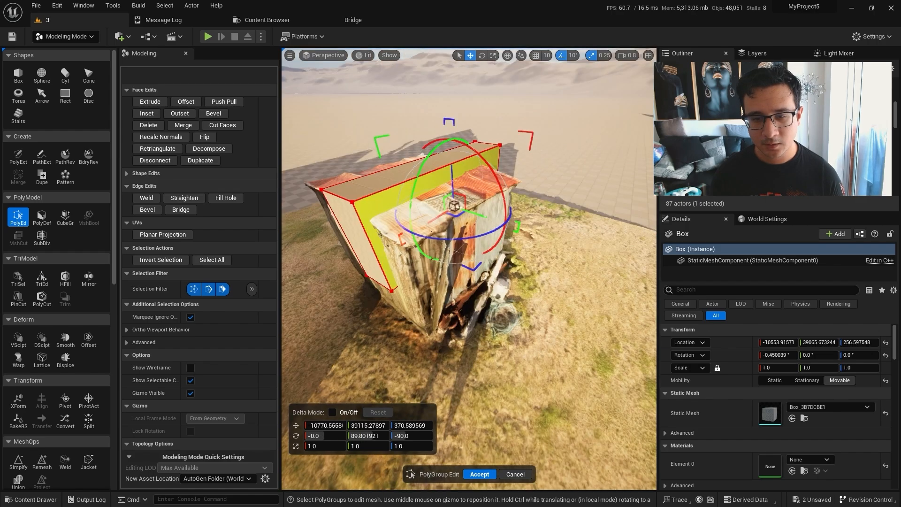
{"action": "right_click_drag", "start_coordinate": [432, 188], "coordinate": [453, 184]}
{"action": "left_click_drag", "start_coordinate": [434, 183], "coordinate": [467, 196]}
{"action": "right_click_drag", "start_coordinate": [467, 196], "coordinate": [448, 270]}
{"action": "left_click", "coordinate": [509, 284]}
{"action": "left_click_drag", "start_coordinate": [435, 279], "coordinate": [350, 310]}
Lower the box's bottom face to the ground under the shed and shift its far end face slightly outward.
{"action": "right_click_drag", "start_coordinate": [470, 282], "coordinate": [427, 241]}
{"action": "left_click", "coordinate": [433, 250]}
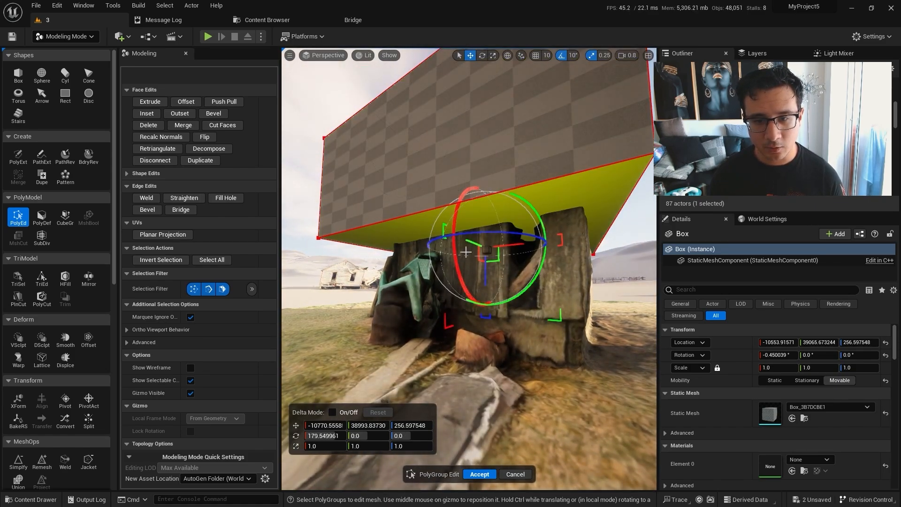
{"action": "left_click_drag", "start_coordinate": [485, 275], "coordinate": [470, 316]}
{"action": "right_click_drag", "start_coordinate": [470, 316], "coordinate": [463, 228]}
{"action": "left_click", "coordinate": [464, 225]}
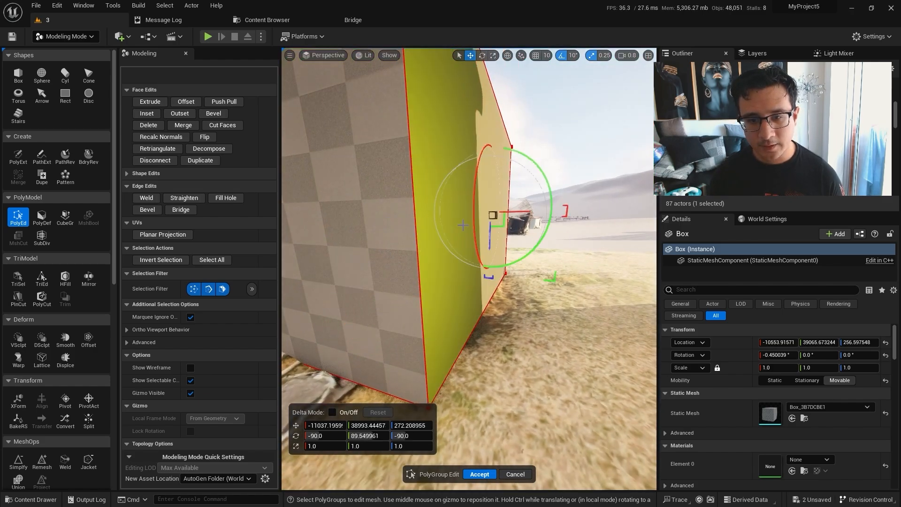
{"action": "left_click_drag", "start_coordinate": [519, 214], "coordinate": [514, 238]}
{"action": "right_click_drag", "start_coordinate": [513, 239], "coordinate": [446, 295]}
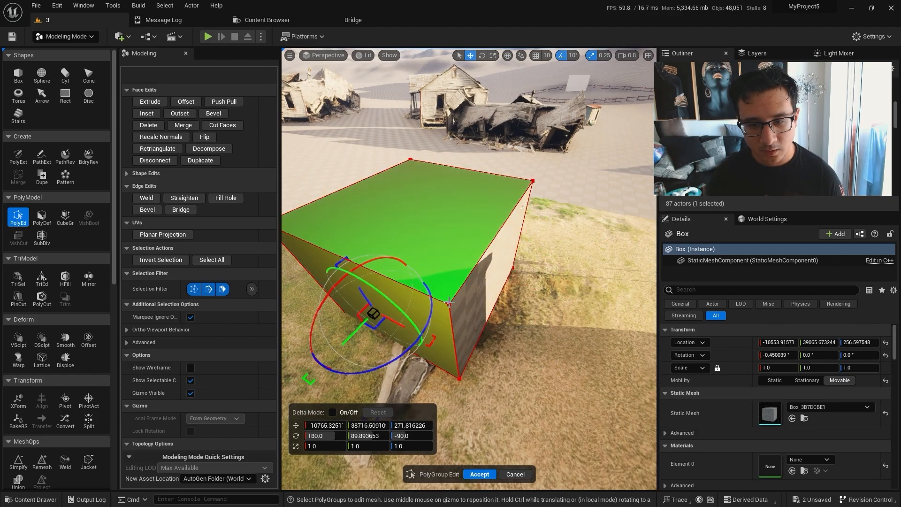
Adjust the box's lower corner at the shed's base and pull its front side face out to about Y 39276.
{"action": "right_click_drag", "start_coordinate": [441, 320], "coordinate": [444, 268]}
{"action": "left_click", "coordinate": [456, 351]}
{"action": "right_click_drag", "start_coordinate": [455, 351], "coordinate": [493, 336]}
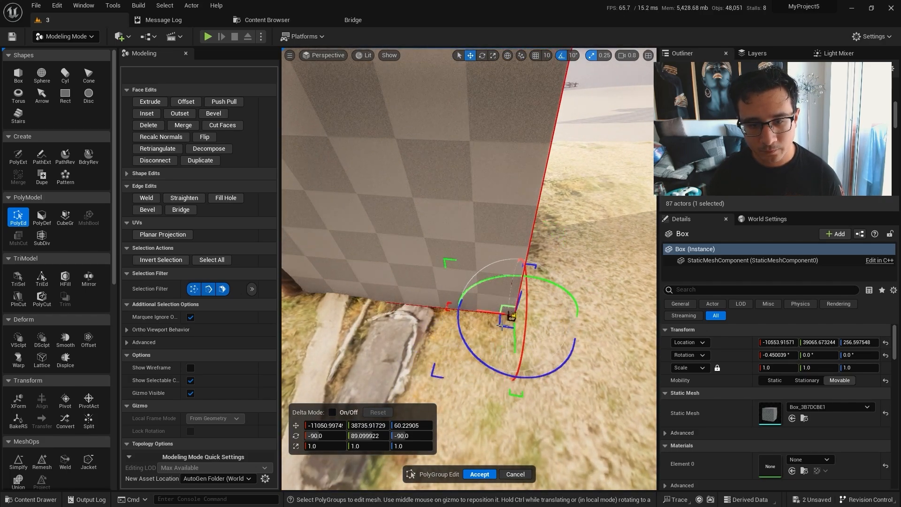
{"action": "left_click_drag", "start_coordinate": [501, 325], "coordinate": [502, 326]}
{"action": "mouse_move", "coordinate": [503, 326]}
{"action": "right_mouse_down"}
{"action": "mouse_move", "coordinate": [500, 300]}
{"action": "mouse_move", "coordinate": [474, 259]}
{"action": "mouse_move", "coordinate": [493, 256]}
{"action": "mouse_move", "coordinate": [413, 260]}
{"action": "right_mouse_up"}
{"action": "mouse_move", "coordinate": [592, 322]}
{"action": "right_mouse_down"}
{"action": "mouse_move", "coordinate": [587, 300]}
{"action": "mouse_move", "coordinate": [592, 321]}
{"action": "right_mouse_up"}
{"action": "left_click", "coordinate": [536, 253]}
{"action": "right_click_drag", "start_coordinate": [536, 253], "coordinate": [533, 287]}
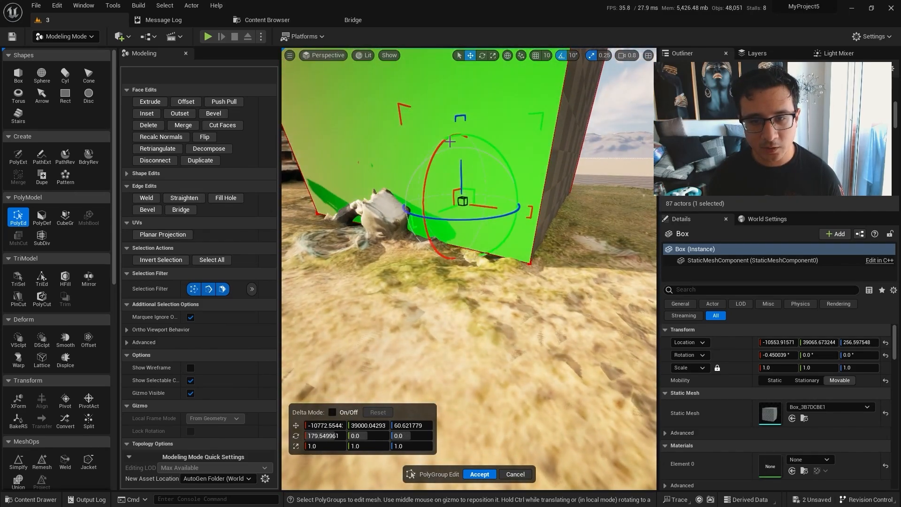
{"action": "right_click_drag", "start_coordinate": [457, 174], "coordinate": [450, 245]}
{"action": "left_click", "coordinate": [418, 140]}
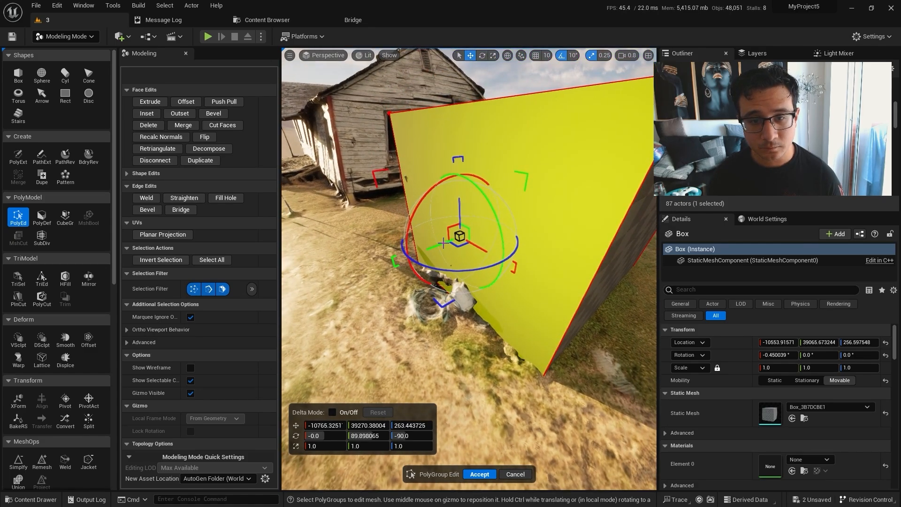
{"action": "left_click_drag", "start_coordinate": [447, 265], "coordinate": [367, 235], "text": "alt"}
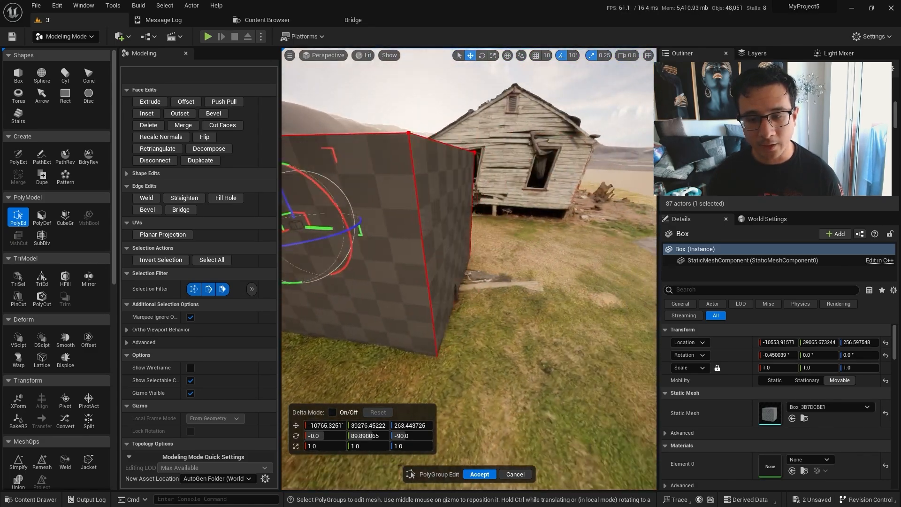
Move the top edge of the box's far end out to about X -11058 and accept the PolyGroup edit.
{"action": "right_click_drag", "start_coordinate": [453, 240], "coordinate": [403, 221]}
{"action": "mouse_move", "coordinate": [450, 278]}
{"action": "right_mouse_down"}
{"action": "mouse_move", "coordinate": [470, 289]}
{"action": "mouse_move", "coordinate": [436, 298]}
{"action": "mouse_move", "coordinate": [416, 284]}
{"action": "mouse_move", "coordinate": [443, 277]}
{"action": "right_mouse_up"}
{"action": "scroll", "coordinate": [454, 276], "scroll_direction": "up", "scroll_amount": 1}
{"action": "right_click_drag", "start_coordinate": [452, 353], "coordinate": [462, 376]}
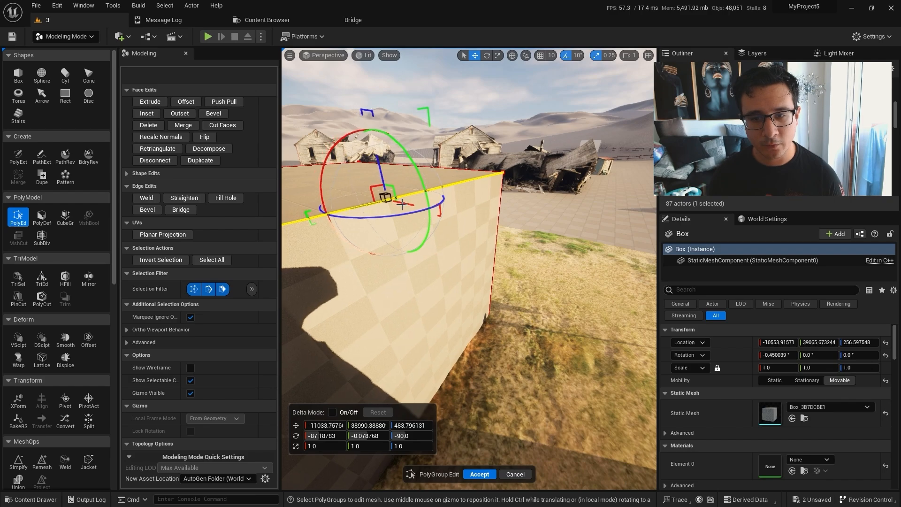
{"action": "right_click_drag", "start_coordinate": [416, 220], "coordinate": [392, 225]}
{"action": "right_click_drag", "start_coordinate": [473, 302], "coordinate": [531, 302]}
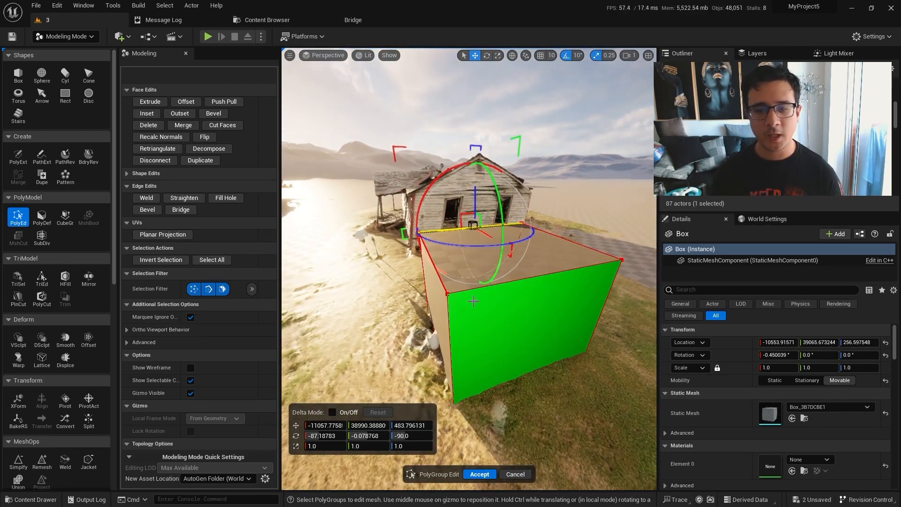
{"action": "right_click_drag", "start_coordinate": [488, 339], "coordinate": [521, 324]}
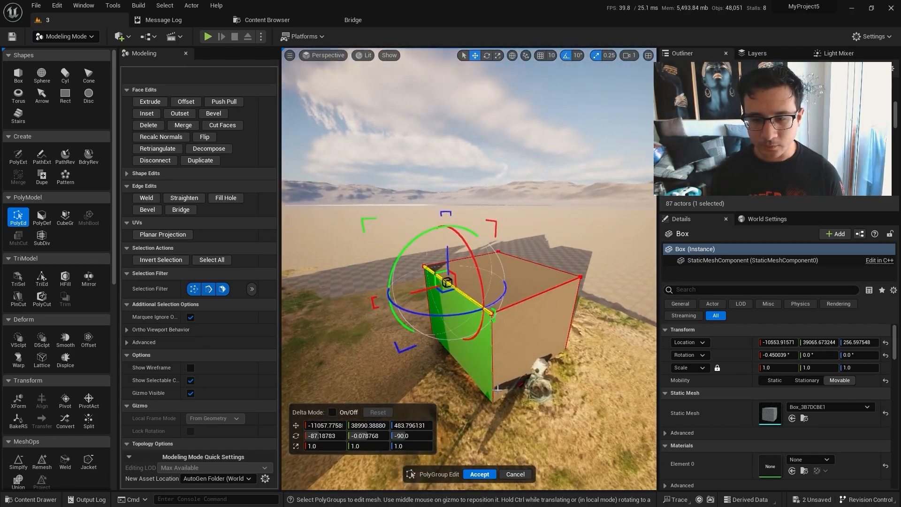
{"action": "left_click", "coordinate": [480, 476]}
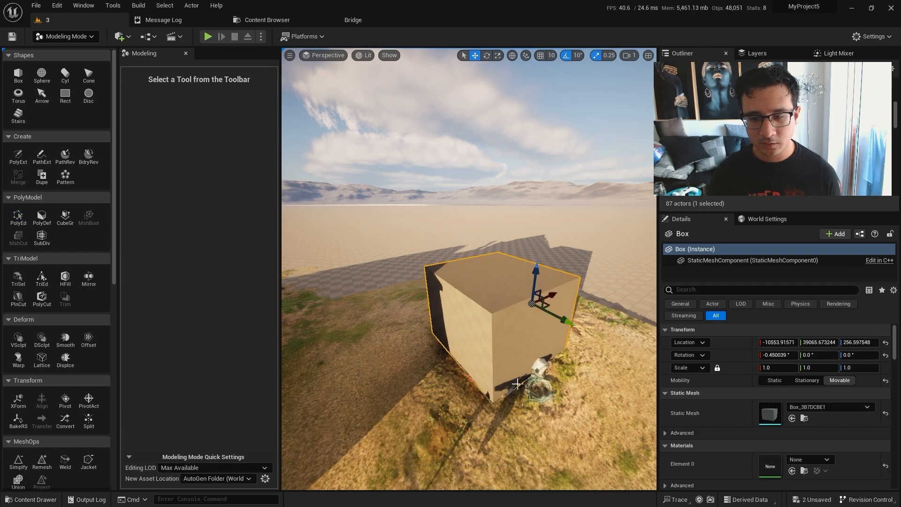
Select the farm house mesh together with the box, start a Mesh Boolean, and examine the Difference A - B preview.
{"action": "right_click_drag", "start_coordinate": [480, 476], "coordinate": [471, 278]}
{"action": "left_click", "coordinate": [415, 217]}
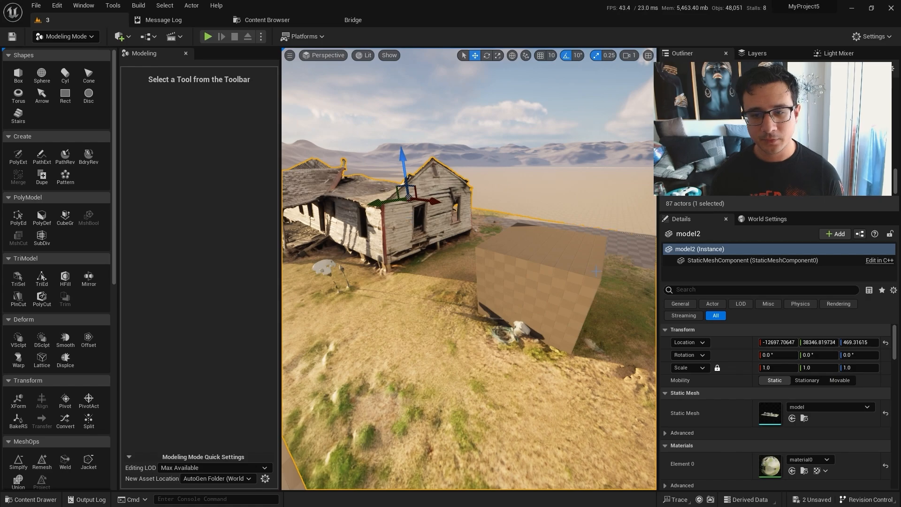
{"action": "left_click", "coordinate": [561, 264], "text": "ctrl"}
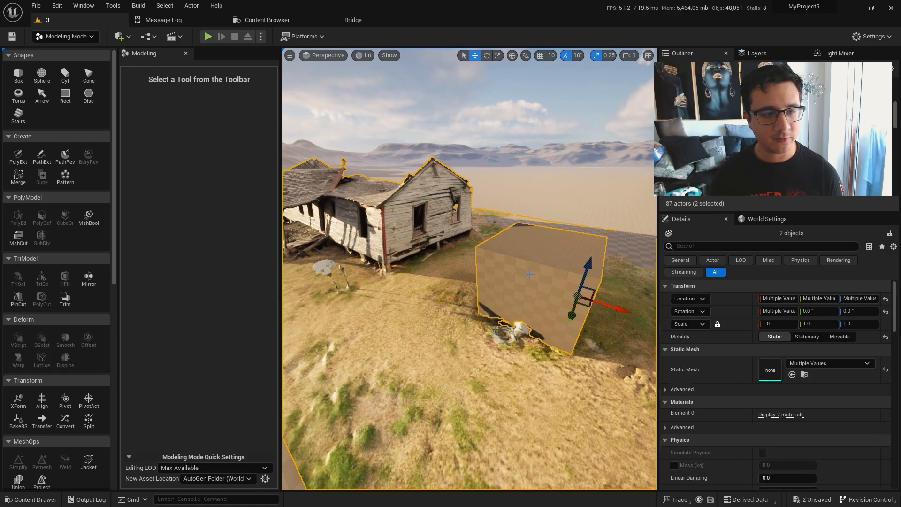
{"action": "left_click", "coordinate": [96, 224]}
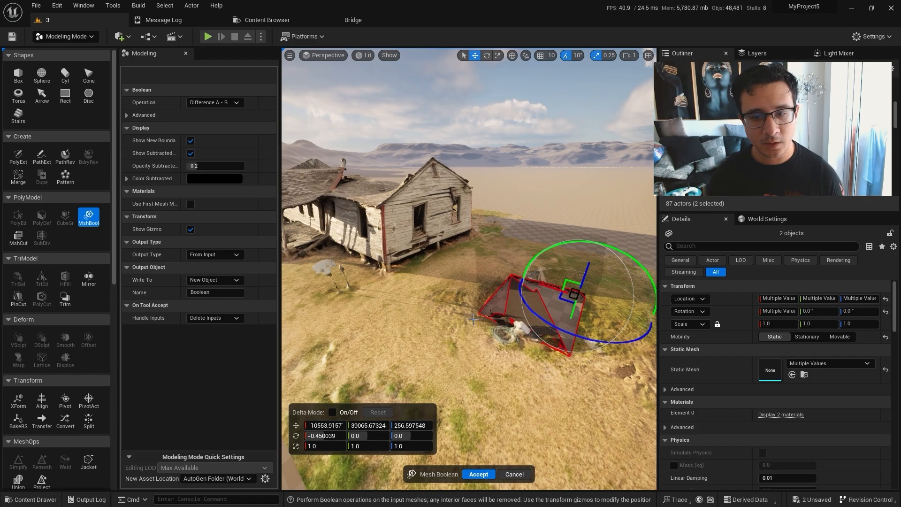
{"action": "right_click_drag", "start_coordinate": [474, 320], "coordinate": [425, 341]}
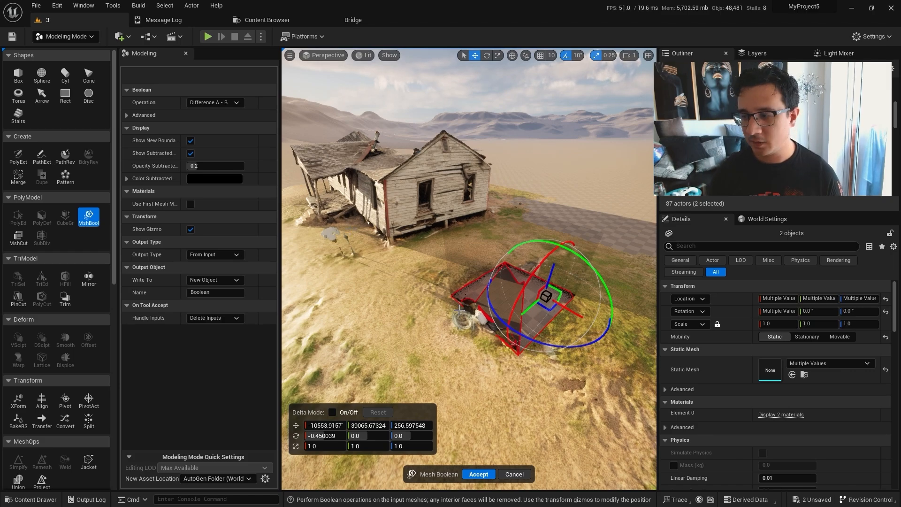
{"action": "mouse_move", "coordinate": [459, 310]}
{"action": "right_mouse_down"}
{"action": "mouse_move", "coordinate": [493, 329]}
{"action": "mouse_move", "coordinate": [462, 300]}
{"action": "mouse_move", "coordinate": [464, 317]}
{"action": "right_mouse_up"}
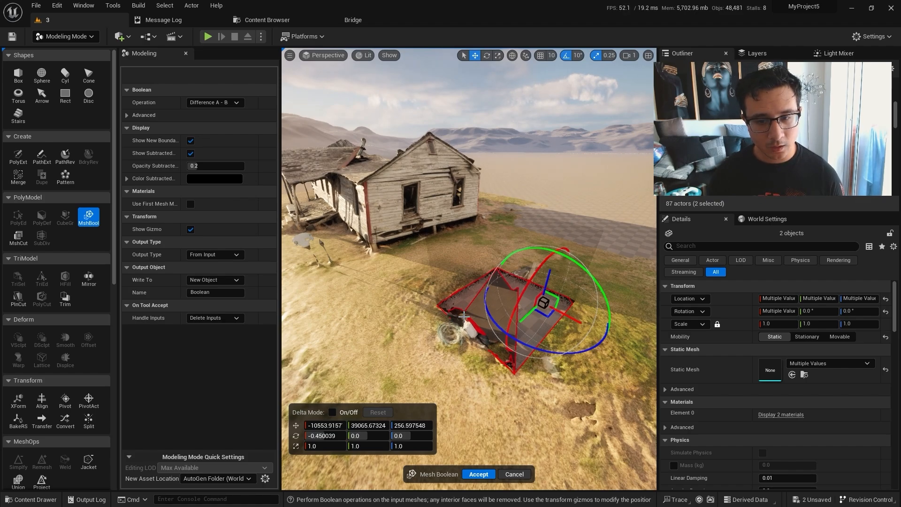
Set the Boolean operation to Intersection and examine the isolated shed from several sides.
{"action": "left_click", "coordinate": [233, 101]}
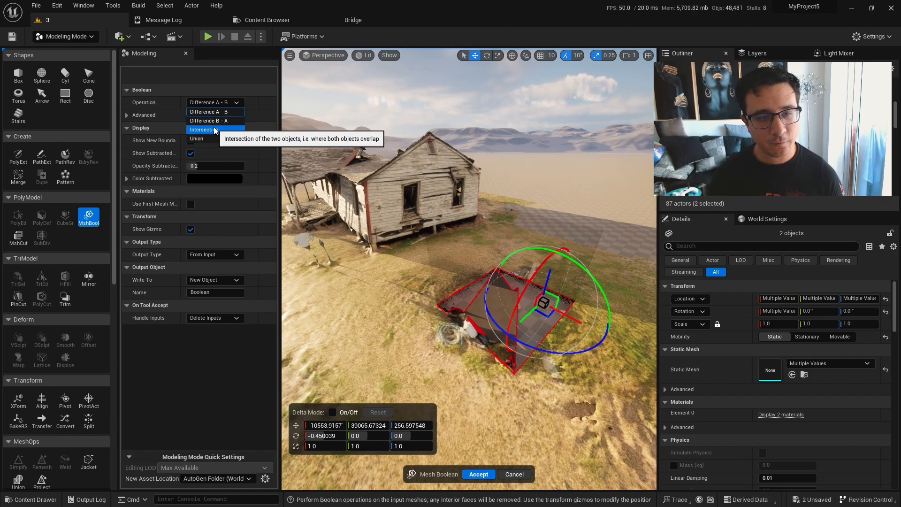
{"action": "left_click", "coordinate": [214, 130]}
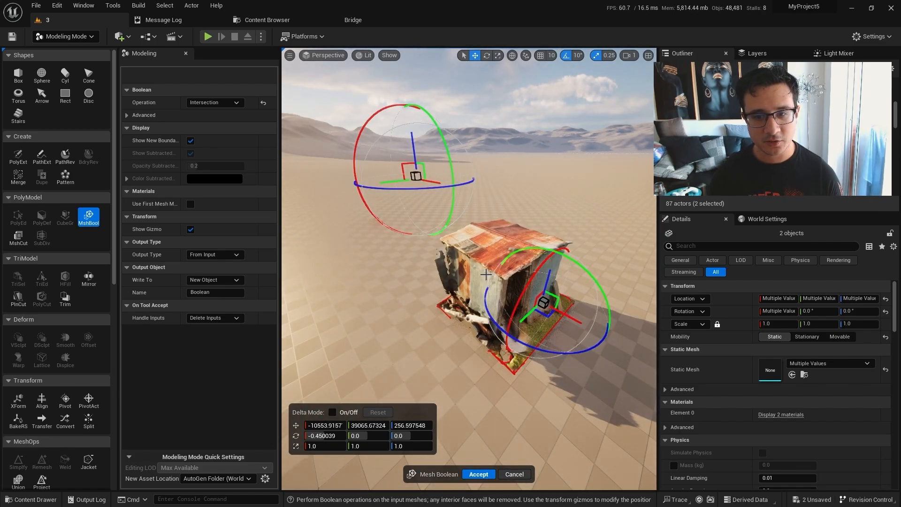
{"action": "right_click_drag", "start_coordinate": [482, 323], "coordinate": [503, 339]}
{"action": "key", "text": "w"}
{"action": "key", "text": "s"}
{"action": "key", "text": "w"}
{"action": "key", "text": "a"}
{"action": "key", "text": "s"}
{"action": "key", "text": "a"}
{"action": "key", "text": "s"}
{"action": "key", "text": "d"}
{"action": "key", "text": "a"}
{"action": "key", "text": "w"}
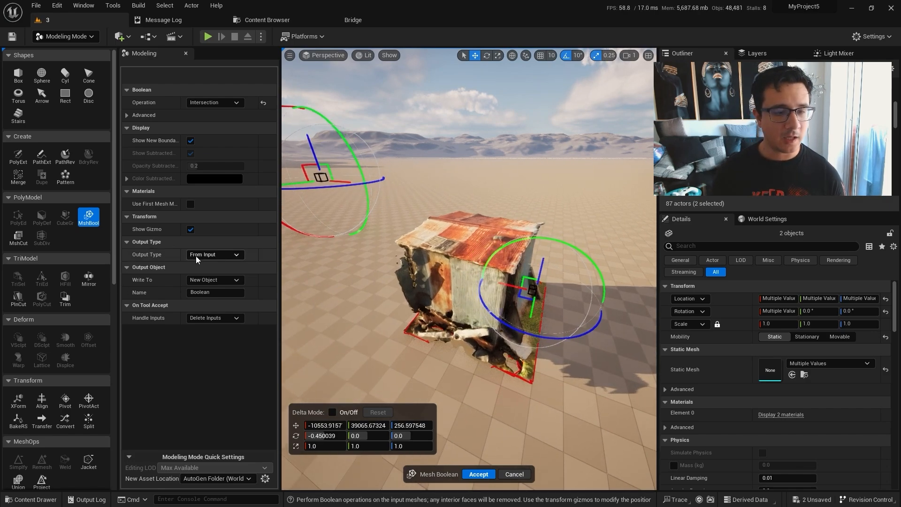
Name the Boolean output small_house, set it to keep the inputs, and accept the Intersection.
{"action": "left_click", "coordinate": [229, 257]}
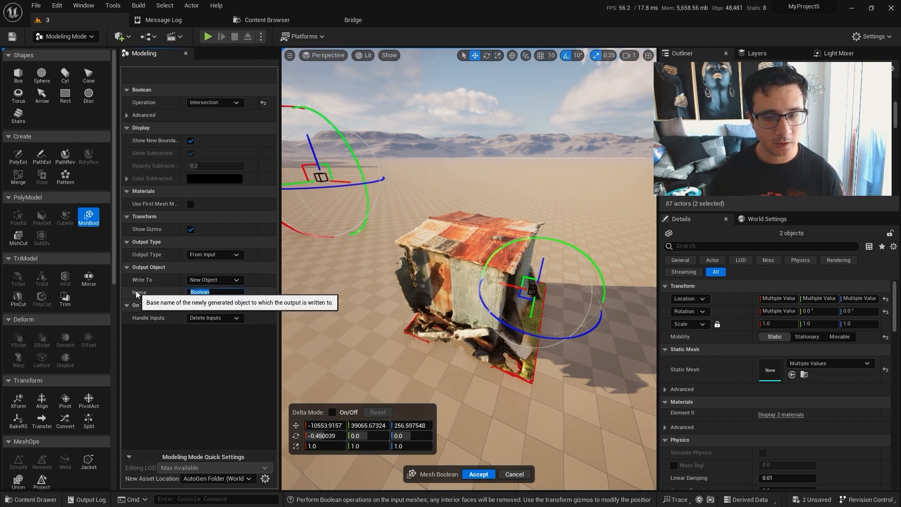
{"action": "type", "text": "small_h"}
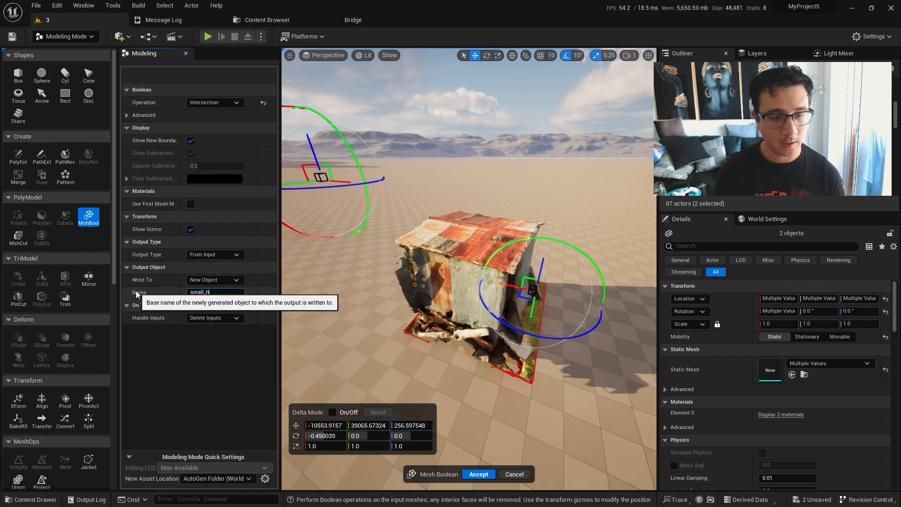
{"action": "type", "text": "ouse"}
{"action": "key", "text": "Return"}
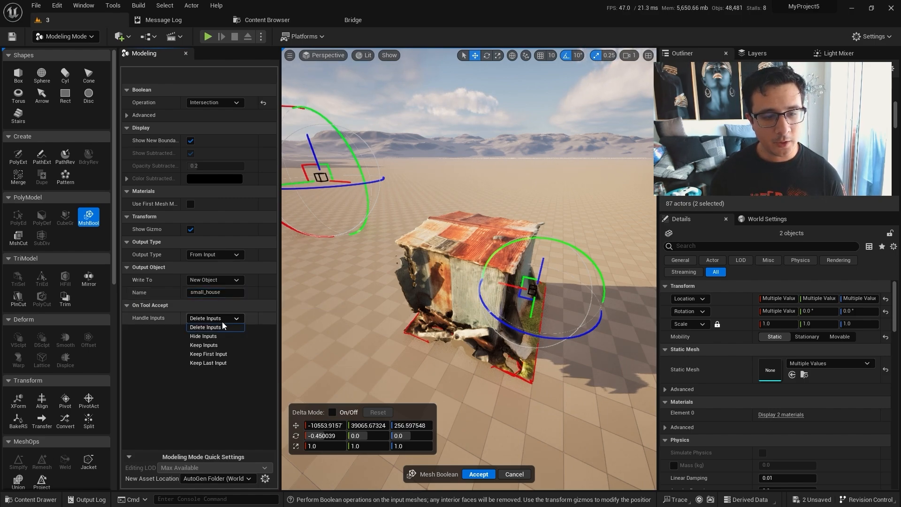
{"action": "left_click", "coordinate": [218, 347]}
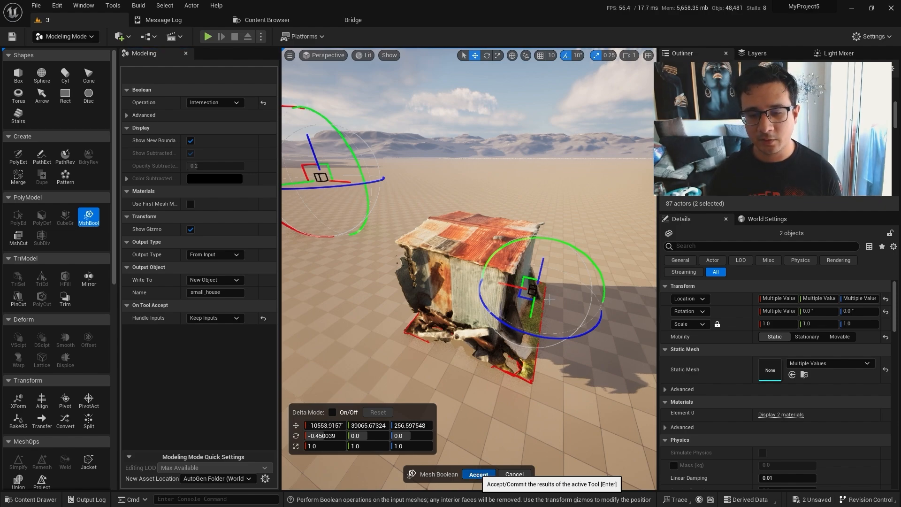
{"action": "left_click", "coordinate": [479, 474]}
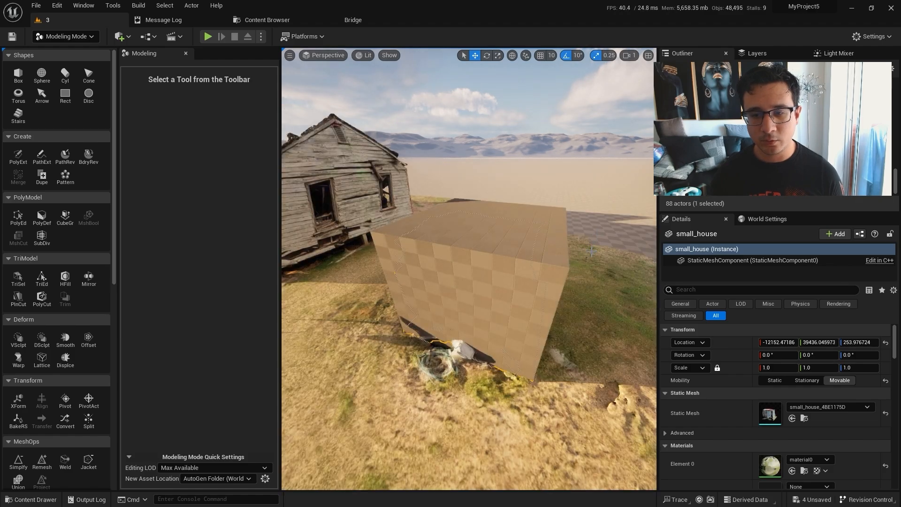
Select the cutting box and move it along Y, clear of the shed, to about Y 36806.
{"action": "left_click", "coordinate": [396, 303]}
{"action": "right_click_drag", "start_coordinate": [396, 303], "coordinate": [338, 305]}
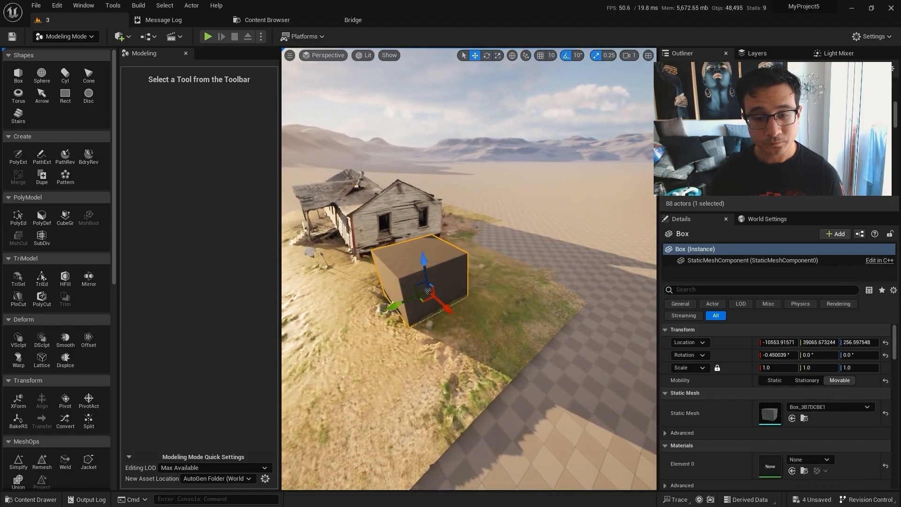
{"action": "left_click_drag", "start_coordinate": [394, 304], "coordinate": [554, 244]}
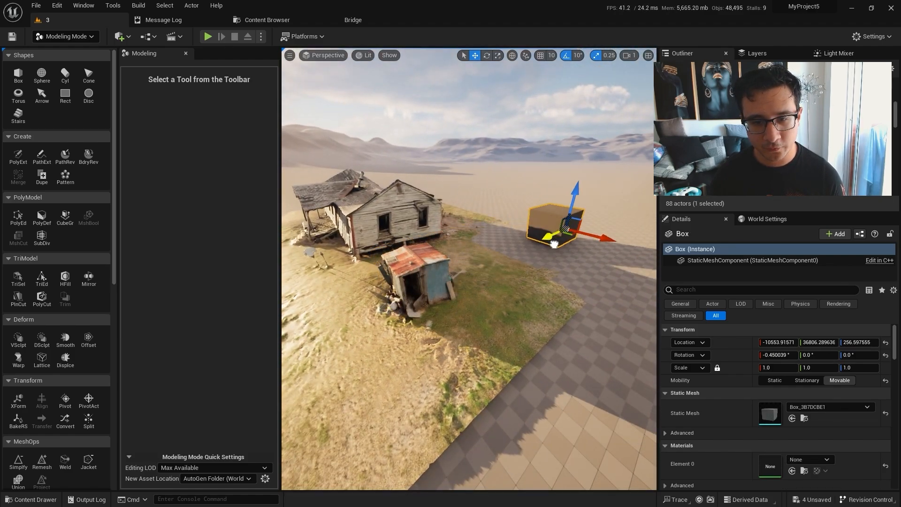
Select the separated small_house mesh and move it off the farm terrain to about X -10592, Y 37551.
{"action": "left_click", "coordinate": [432, 282]}
{"action": "right_click_drag", "start_coordinate": [432, 282], "coordinate": [474, 300]}
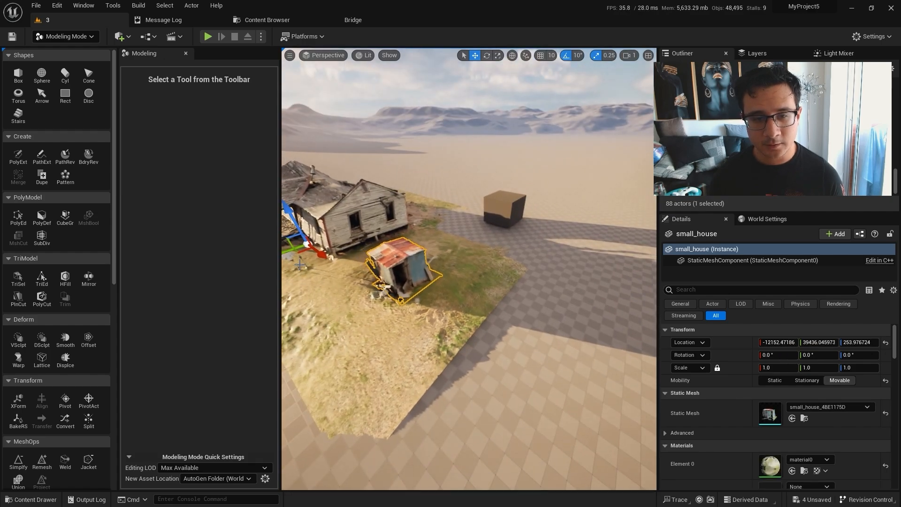
{"action": "left_click_drag", "start_coordinate": [299, 252], "coordinate": [481, 237], "text": "alt"}
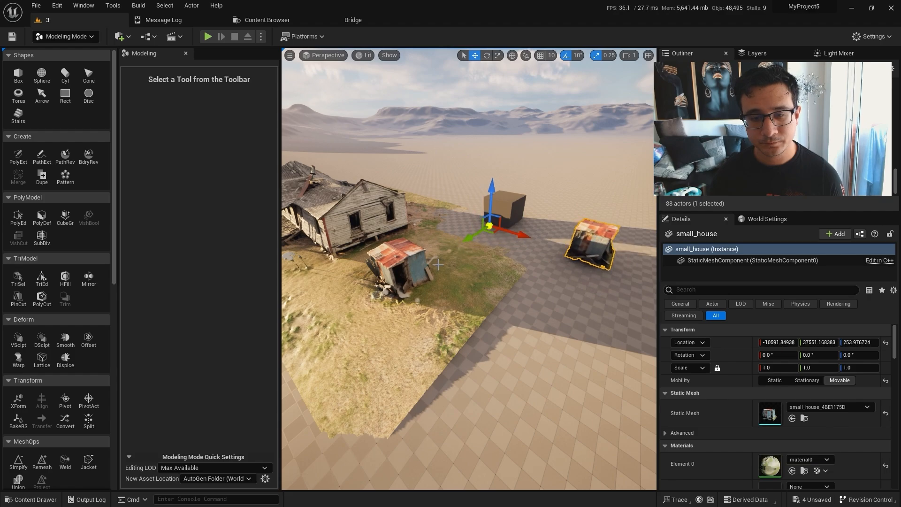
Move the small_house mesh farther out along X to about -9982 and examine the cut shed from several sides.
{"action": "left_click", "coordinate": [411, 291]}
{"action": "mouse_move", "coordinate": [376, 203]}
{"action": "left_mouse_down"}
{"action": "mouse_move", "coordinate": [362, 195]}
{"action": "mouse_move", "coordinate": [370, 199]}
{"action": "left_mouse_up"}
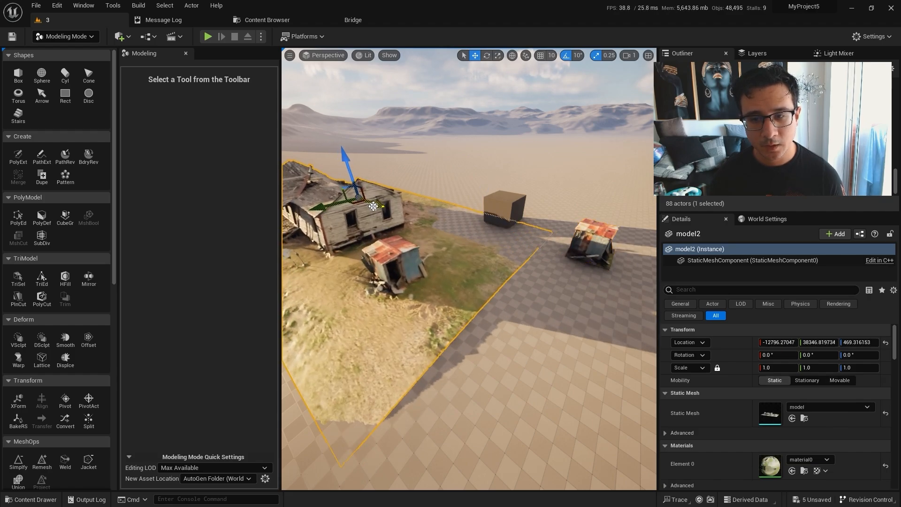
{"action": "right_click_drag", "start_coordinate": [370, 199], "coordinate": [408, 193]}
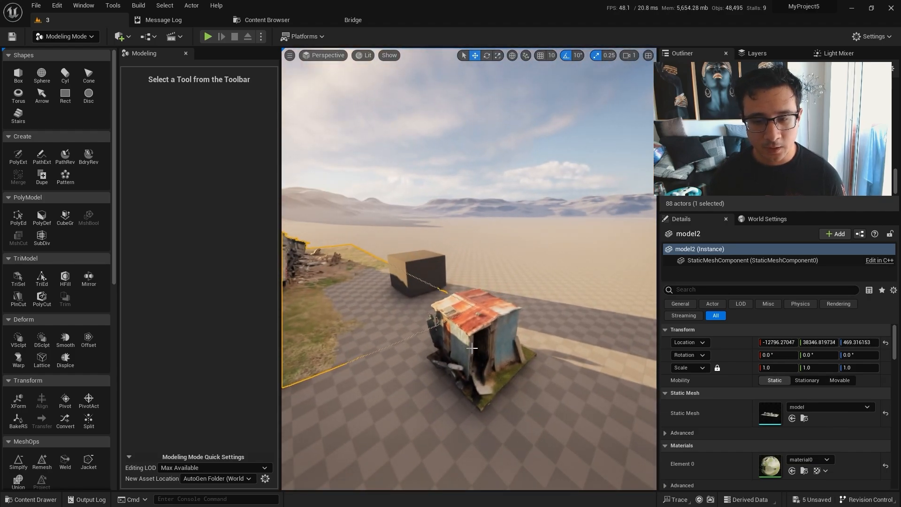
{"action": "left_click", "coordinate": [486, 328]}
{"action": "right_click_drag", "start_coordinate": [486, 328], "coordinate": [471, 349]}
{"action": "key", "text": "w"}
{"action": "key", "text": "e"}
{"action": "left_click_drag", "start_coordinate": [331, 239], "coordinate": [347, 280]}
{"action": "right_click_drag", "start_coordinate": [348, 280], "coordinate": [397, 281]}
{"action": "key", "text": "s"}
{"action": "key", "text": "w"}
{"action": "key", "text": "s"}
{"action": "key", "text": "a"}
{"action": "key", "text": "s"}
{"action": "right_click_drag", "start_coordinate": [421, 220], "coordinate": [413, 248]}
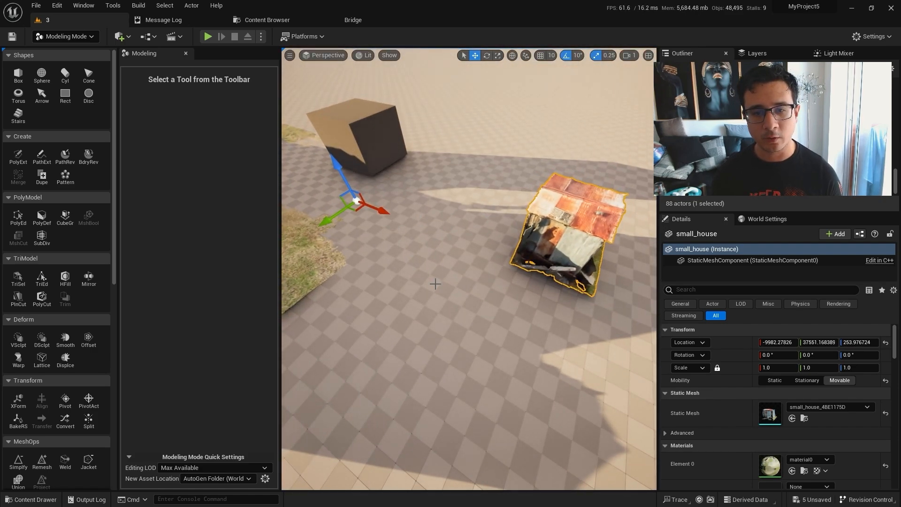
{"action": "key", "text": "d"}
{"action": "right_click_drag", "start_coordinate": [435, 284], "coordinate": [415, 280]}
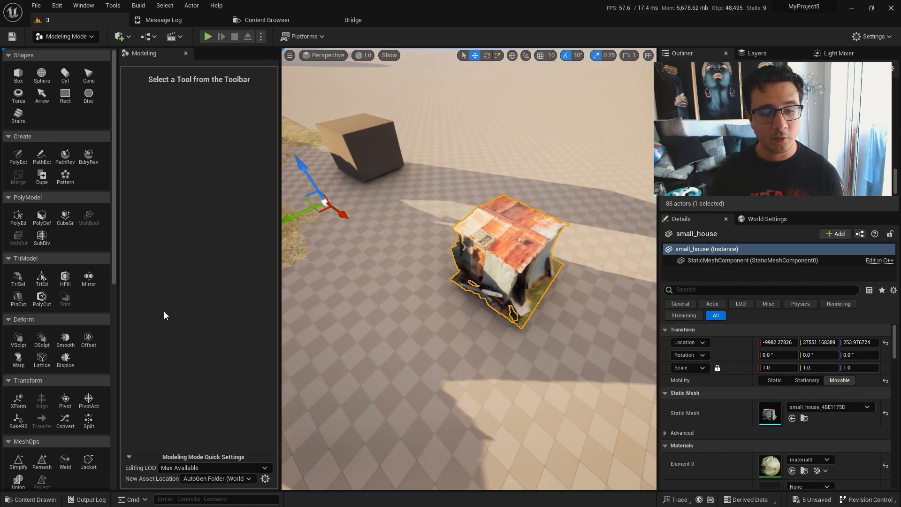
Start editing the pivot of small_house, set it to Bottom, and bring it beneath the shed at about X -8615, Y 37035.
{"action": "scroll", "coordinate": [80, 277], "scroll_direction": "down", "scroll_amount": 2}
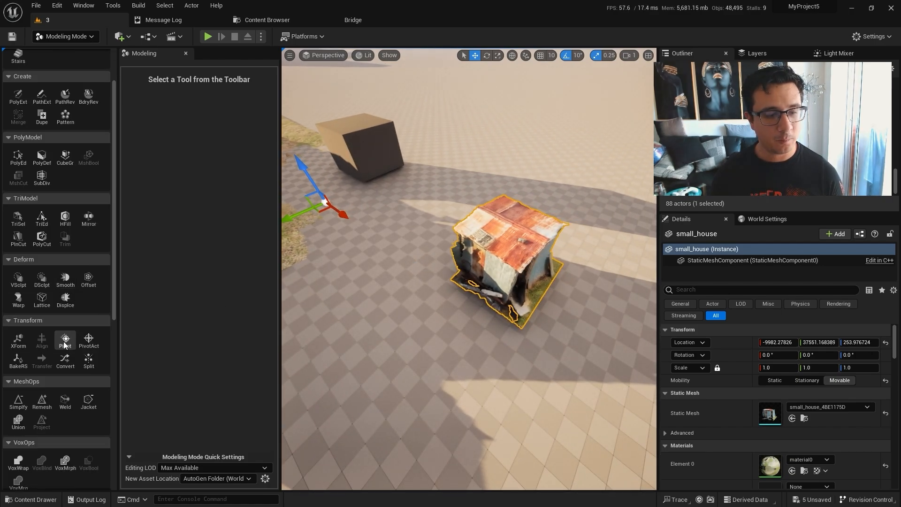
{"action": "left_click", "coordinate": [64, 341]}
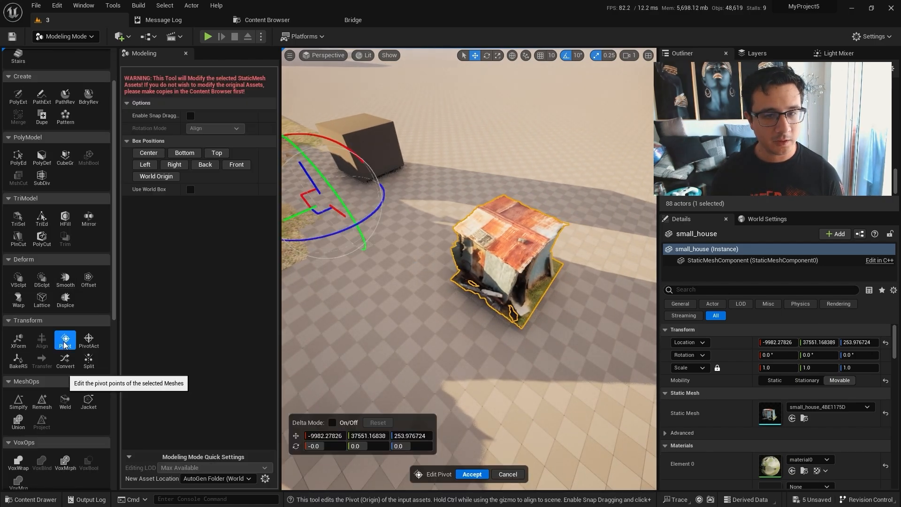
{"action": "left_click", "coordinate": [190, 153]}
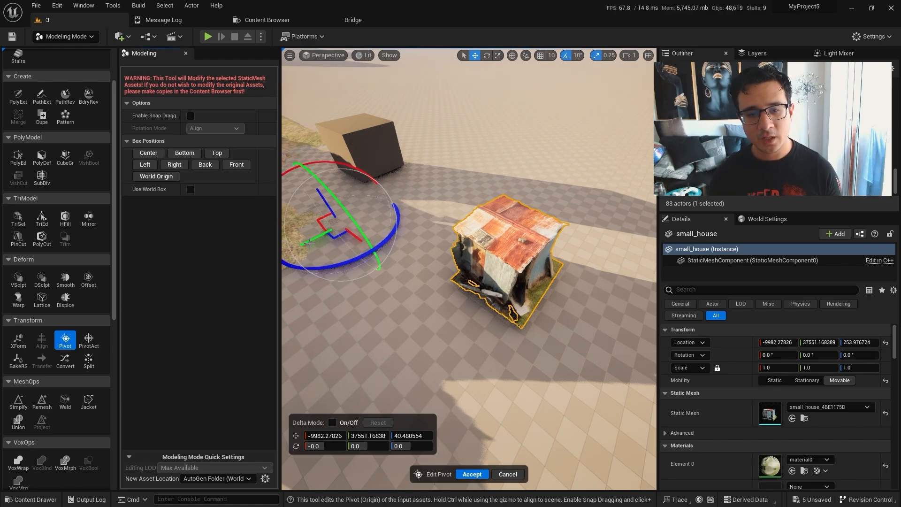
{"action": "right_click_drag", "start_coordinate": [506, 217], "coordinate": [517, 241]}
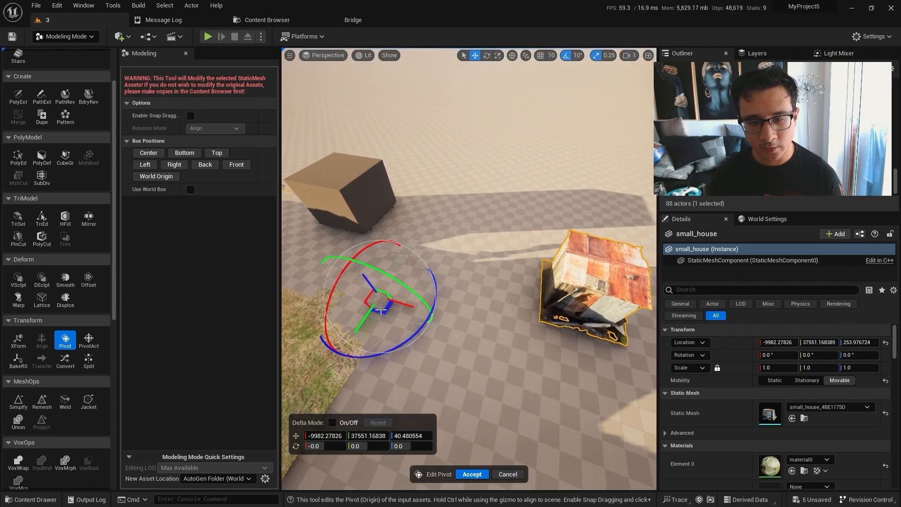
{"action": "left_click_drag", "start_coordinate": [377, 311], "coordinate": [602, 305]}
{"action": "right_click_drag", "start_coordinate": [601, 306], "coordinate": [557, 287]}
{"action": "left_click_drag", "start_coordinate": [503, 297], "coordinate": [492, 295]}
{"action": "right_click_drag", "start_coordinate": [492, 295], "coordinate": [459, 275]}
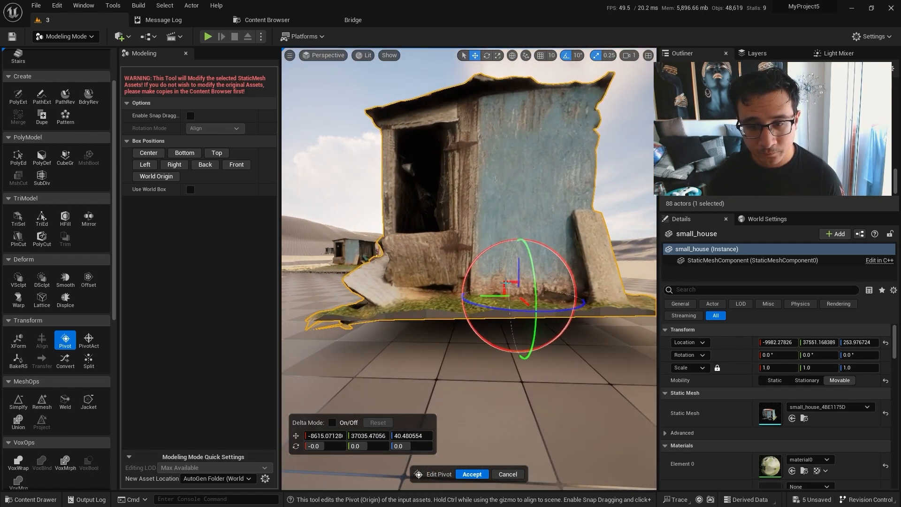
Adjust the shed's pivot to about X -8624, Y 37143, Z 44 and accept the pivot edit.
{"action": "left_click_drag", "start_coordinate": [508, 282], "coordinate": [466, 285]}
{"action": "right_click_drag", "start_coordinate": [465, 285], "coordinate": [399, 282]}
{"action": "left_click_drag", "start_coordinate": [511, 331], "coordinate": [506, 327]}
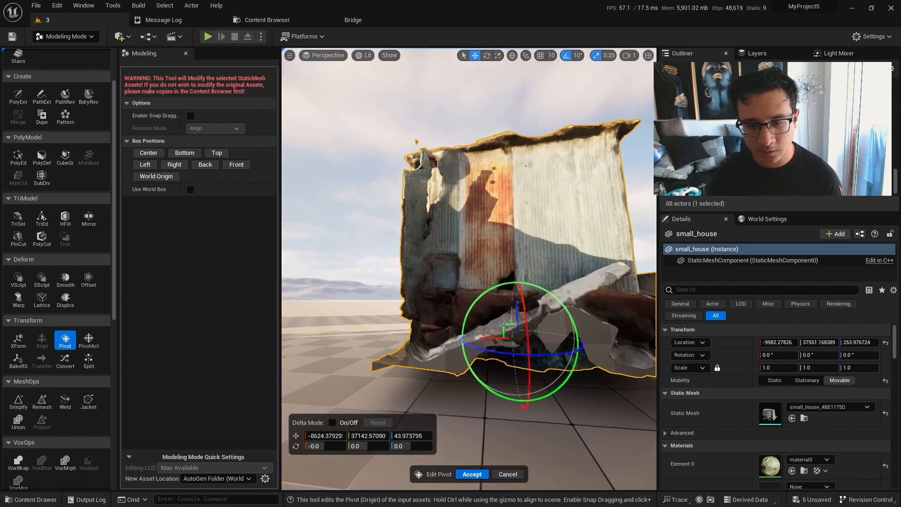
{"action": "right_click_drag", "start_coordinate": [491, 461], "coordinate": [570, 460]}
{"action": "left_click", "coordinate": [473, 475]}
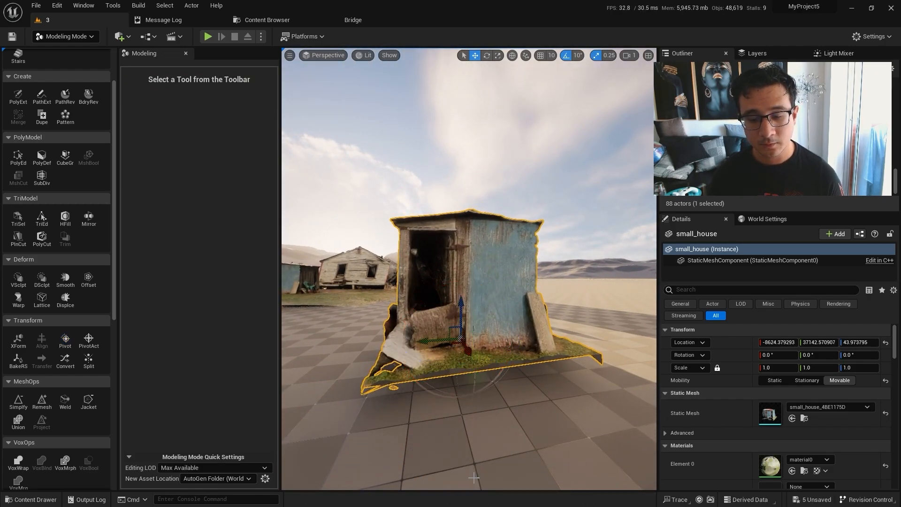
Place a test copy of the generated small_house mesh beside the shed and lower it to about Z -45.
{"action": "mouse_move", "coordinate": [485, 377]}
{"action": "right_mouse_down"}
{"action": "mouse_move", "coordinate": [474, 376]}
{"action": "mouse_move", "coordinate": [485, 378]}
{"action": "right_mouse_up"}
{"action": "key", "text": "ctrl+b"}
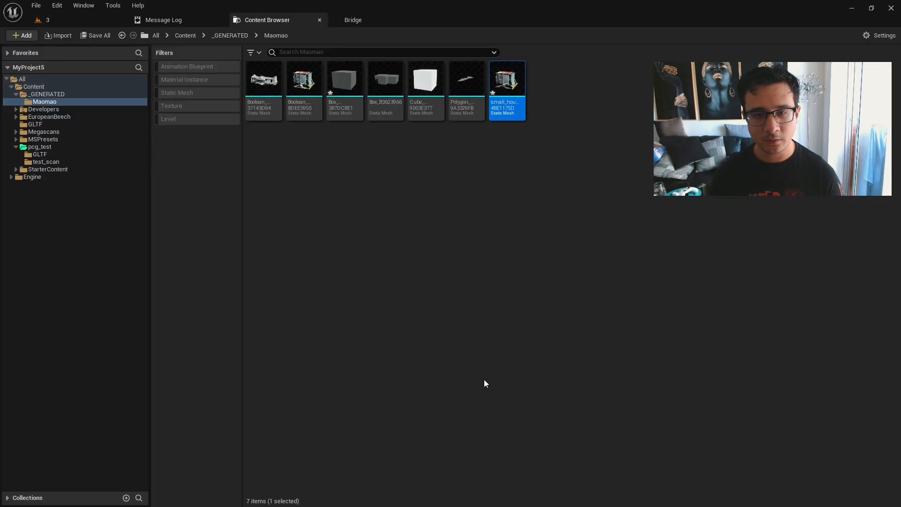
{"action": "left_click_drag", "start_coordinate": [497, 105], "coordinate": [612, 314]}
{"action": "mouse_move", "coordinate": [612, 313]}
{"action": "right_mouse_down"}
{"action": "mouse_move", "coordinate": [631, 313]}
{"action": "mouse_move", "coordinate": [608, 313]}
{"action": "right_mouse_up"}
{"action": "key", "text": "d"}
{"action": "left_click_drag", "start_coordinate": [430, 276], "coordinate": [427, 288]}
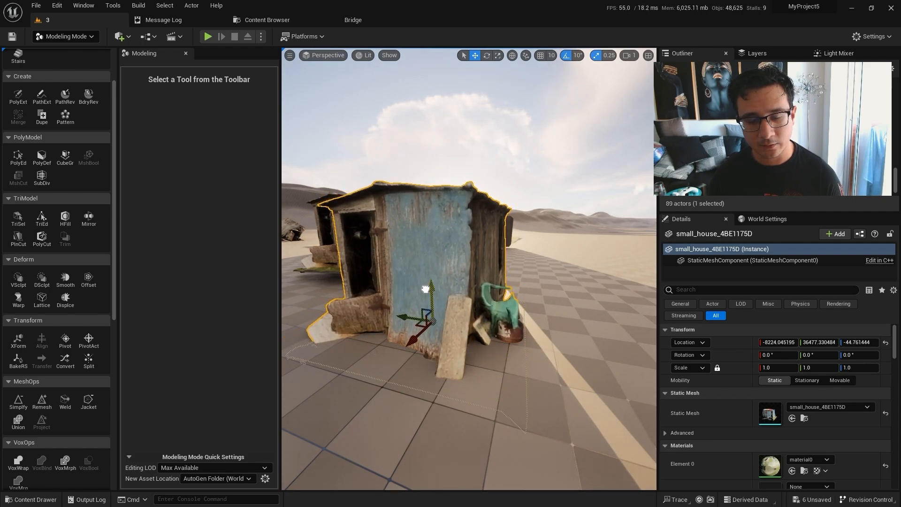
Select the original small_house again, raise its pivot to about Z 98, and accept the pivot edit.
{"action": "key", "text": "a"}
{"action": "right_click_drag", "start_coordinate": [426, 288], "coordinate": [461, 287]}
{"action": "left_click", "coordinate": [435, 258]}
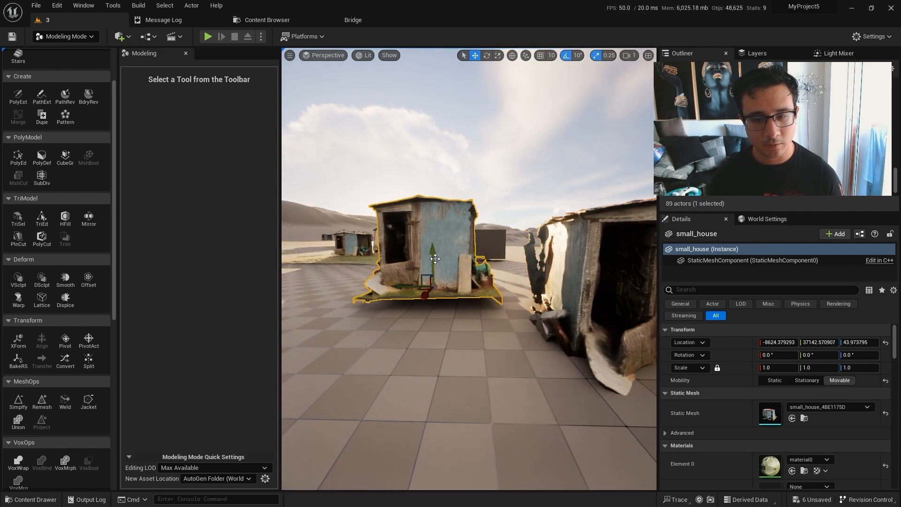
{"action": "left_click", "coordinate": [65, 341]}
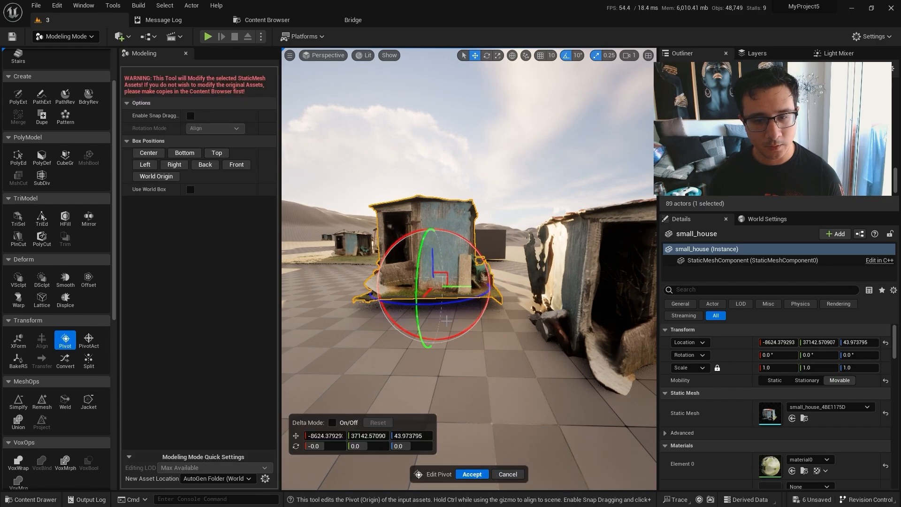
{"action": "key", "text": "f"}
{"action": "scroll", "coordinate": [442, 307], "scroll_direction": "up", "scroll_amount": 1}
{"action": "left_click_drag", "start_coordinate": [463, 274], "coordinate": [464, 256]}
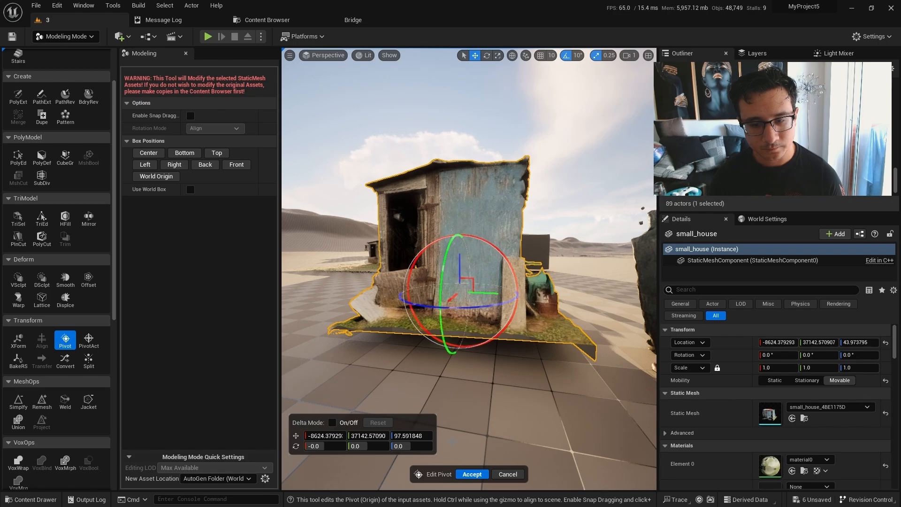
{"action": "left_click", "coordinate": [479, 473]}
Delete the test copy of the shed standing beside small_house.
{"action": "right_click_drag", "start_coordinate": [497, 329], "coordinate": [578, 343]}
{"action": "key", "text": "s"}
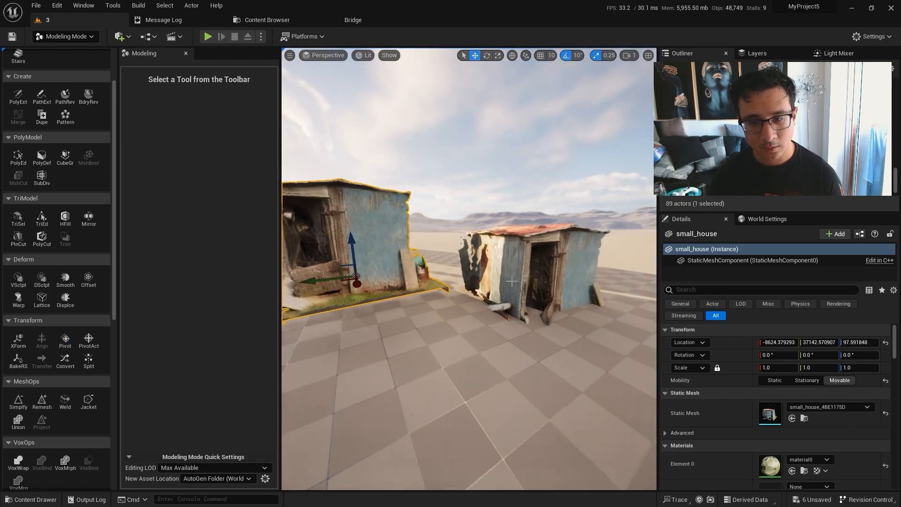
{"action": "left_click", "coordinate": [512, 281]}
{"action": "key", "text": "Delete"}
Place a fresh copy of the generated small_house mesh on the ground at about X -8130, Y 36383 and inspect how it sits.
{"action": "key", "text": "ctrl+space"}
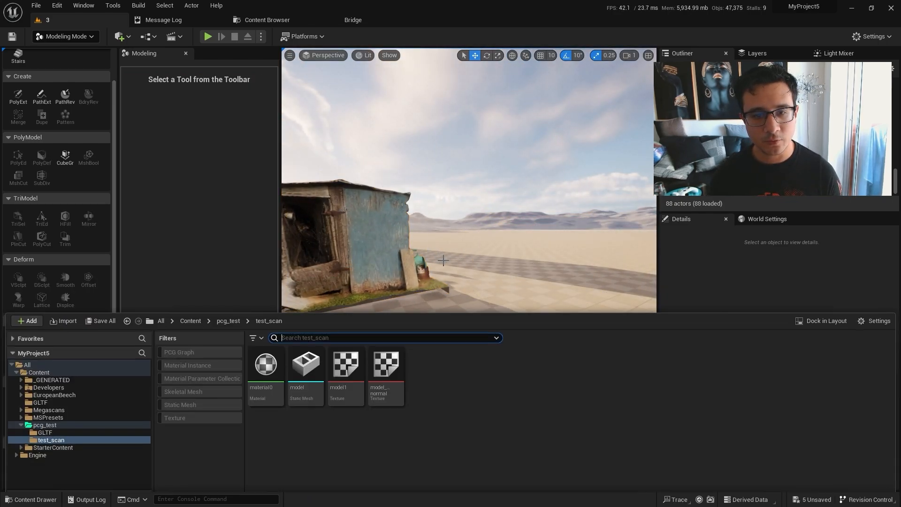
{"action": "left_click", "coordinate": [357, 266]}
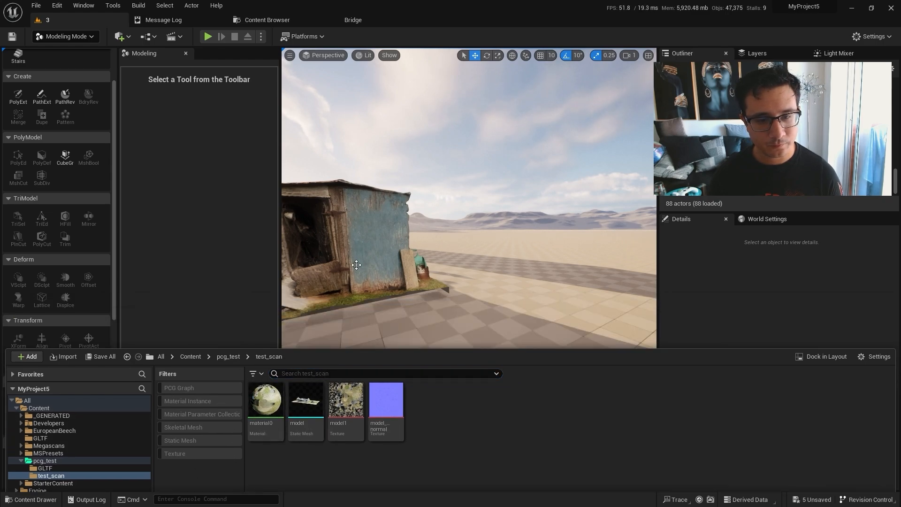
{"action": "key", "text": "ctrl+b"}
{"action": "left_click_drag", "start_coordinate": [503, 79], "coordinate": [557, 299]}
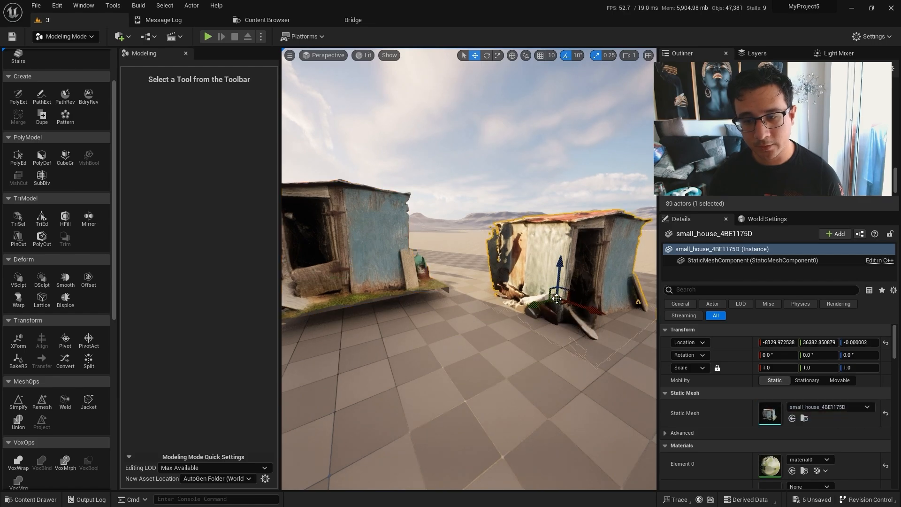
{"action": "right_click_drag", "start_coordinate": [557, 299], "coordinate": [624, 291]}
{"action": "key", "text": "Escape"}
{"action": "mouse_move", "coordinate": [549, 351]}
{"action": "right_mouse_down"}
{"action": "mouse_move", "coordinate": [586, 343]}
{"action": "mouse_move", "coordinate": [548, 351]}
{"action": "right_mouse_up"}
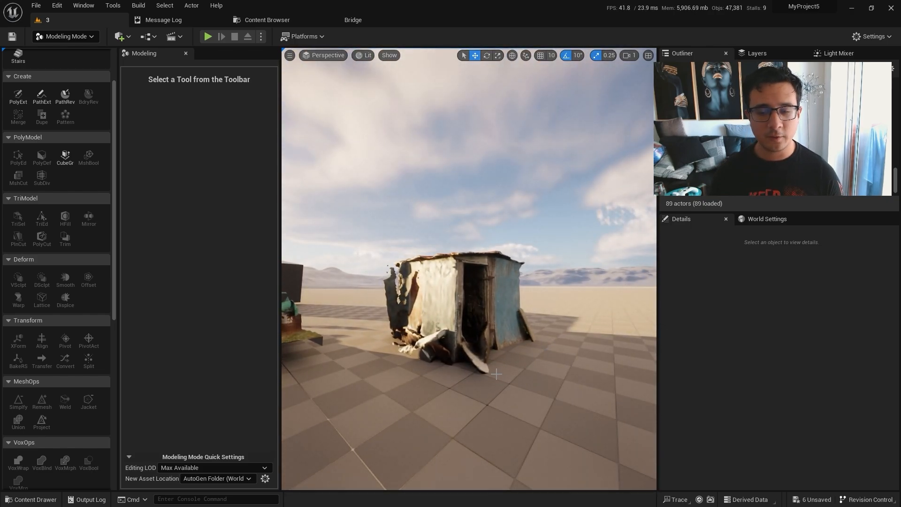
Rotate the newly placed shed about its vertical axis to -140 degrees.
{"action": "left_click", "coordinate": [462, 353]}
{"action": "key", "text": "e"}
{"action": "left_click_drag", "start_coordinate": [464, 356], "coordinate": [514, 351]}
{"action": "right_click_drag", "start_coordinate": [514, 351], "coordinate": [493, 355]}
Start triangle selection on the placed shed, set the brush size to 1.0, and select the loose fragments floating beside the wall.
{"action": "key", "text": "w"}
{"action": "scroll", "coordinate": [469, 351], "scroll_direction": "down", "scroll_amount": 1}
{"action": "key", "text": "w"}
{"action": "right_click_drag", "start_coordinate": [376, 268], "coordinate": [375, 280]}
{"action": "key", "text": "s"}
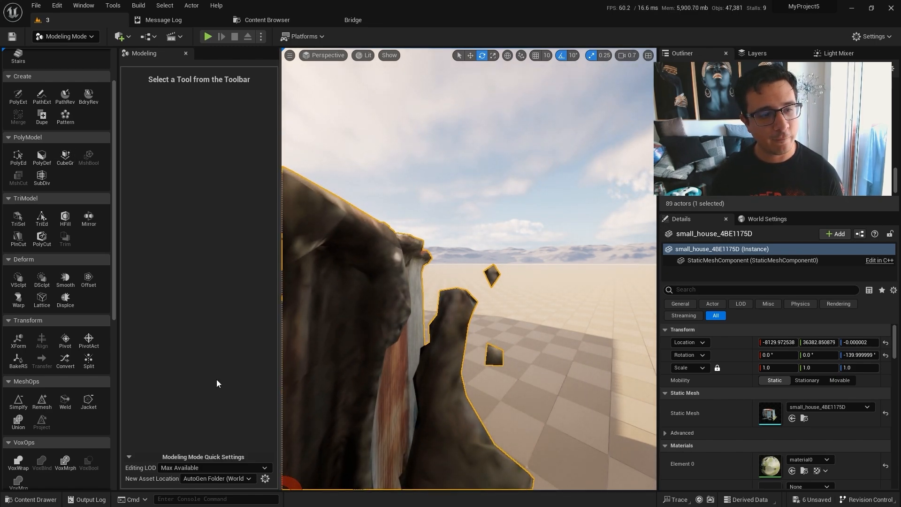
{"action": "left_click", "coordinate": [18, 218]}
{"action": "left_click", "coordinate": [224, 92]}
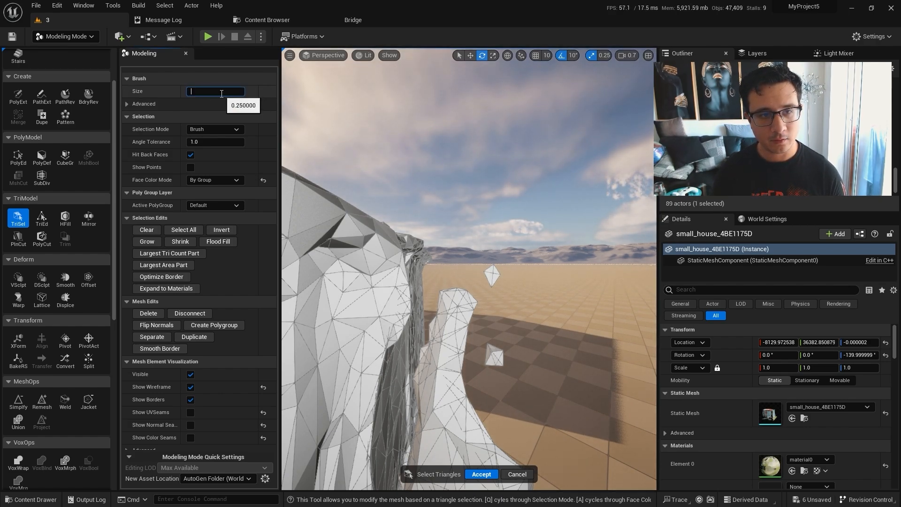
{"action": "right_click_drag", "start_coordinate": [484, 238], "coordinate": [469, 249]}
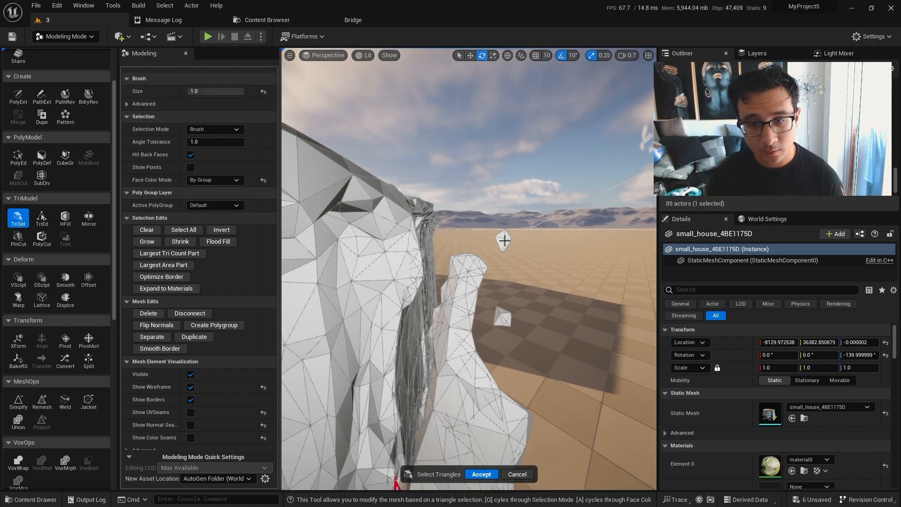
{"action": "left_click", "coordinate": [500, 319]}
Select the two floating fragments beside the shed wall and undo the stray triangle picks on the wall itself.
{"action": "right_click_drag", "start_coordinate": [500, 319], "coordinate": [479, 350]}
{"action": "mouse_move", "coordinate": [451, 296]}
{"action": "right_mouse_down"}
{"action": "mouse_move", "coordinate": [493, 296]}
{"action": "mouse_move", "coordinate": [499, 286]}
{"action": "right_mouse_up"}
{"action": "left_click", "coordinate": [504, 292]}
{"action": "key", "text": "ctrl+z"}
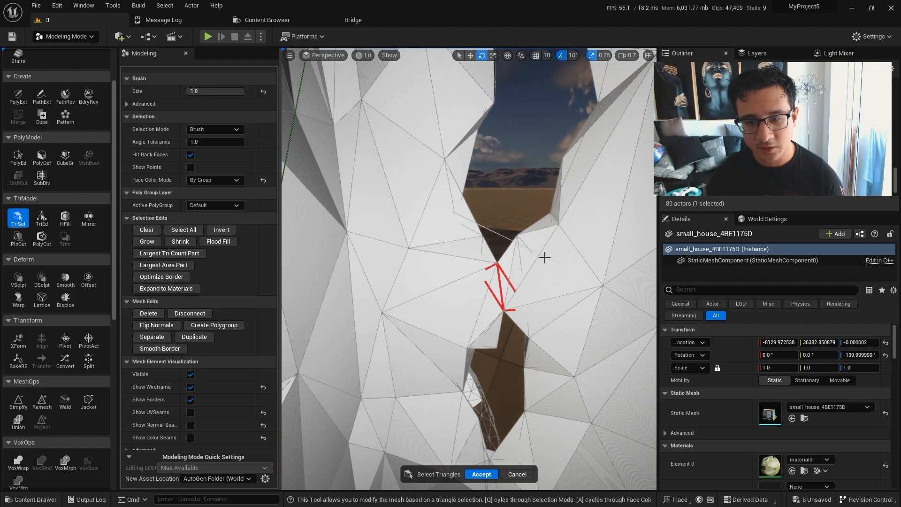
{"action": "right_click_drag", "start_coordinate": [543, 258], "coordinate": [494, 276]}
{"action": "scroll", "coordinate": [490, 264], "scroll_direction": "down", "scroll_amount": 4}
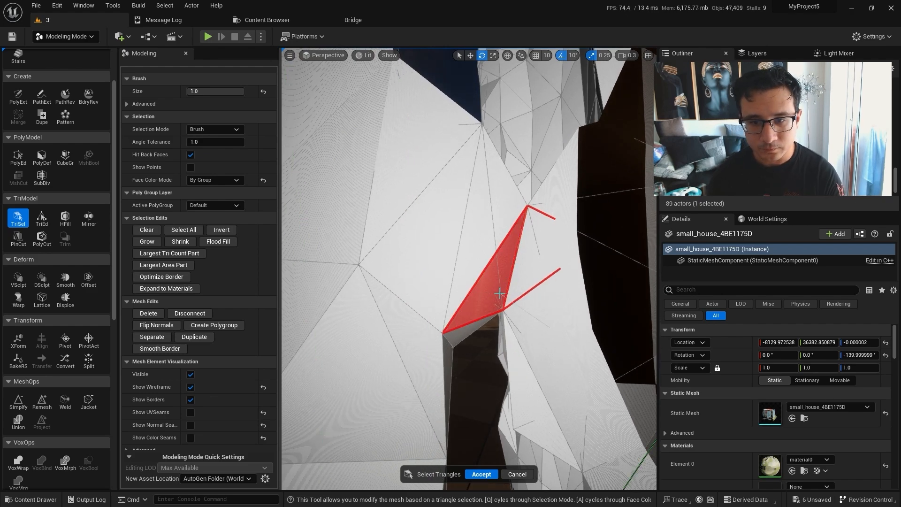
{"action": "key", "text": "ctrl+z"}
{"action": "right_click_drag", "start_coordinate": [530, 256], "coordinate": [578, 348]}
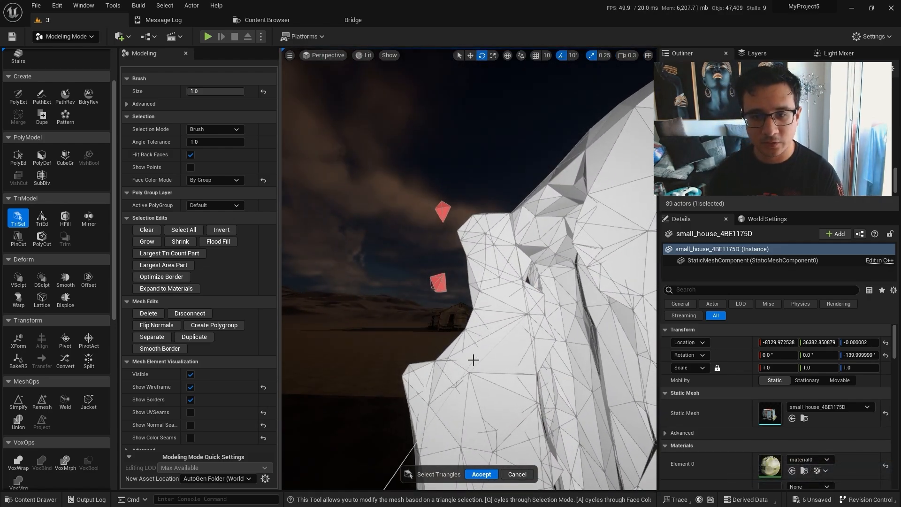
{"action": "scroll", "coordinate": [487, 348], "scroll_direction": "up", "scroll_amount": 4}
{"action": "right_click_drag", "start_coordinate": [487, 348], "coordinate": [418, 376]}
{"action": "right_click_drag", "start_coordinate": [420, 335], "coordinate": [498, 352]}
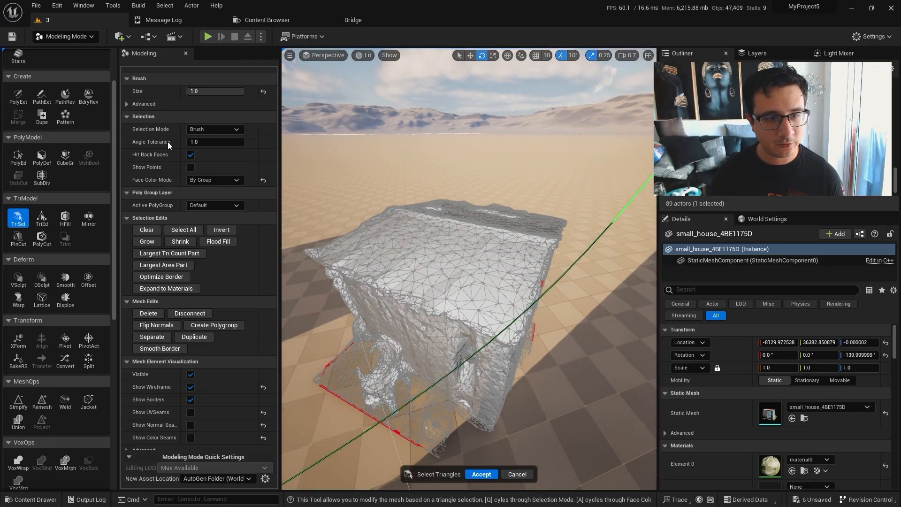
Set the triangle selection mode to All Connected and select everything connected to the shed's main body.
{"action": "left_click", "coordinate": [211, 131]}
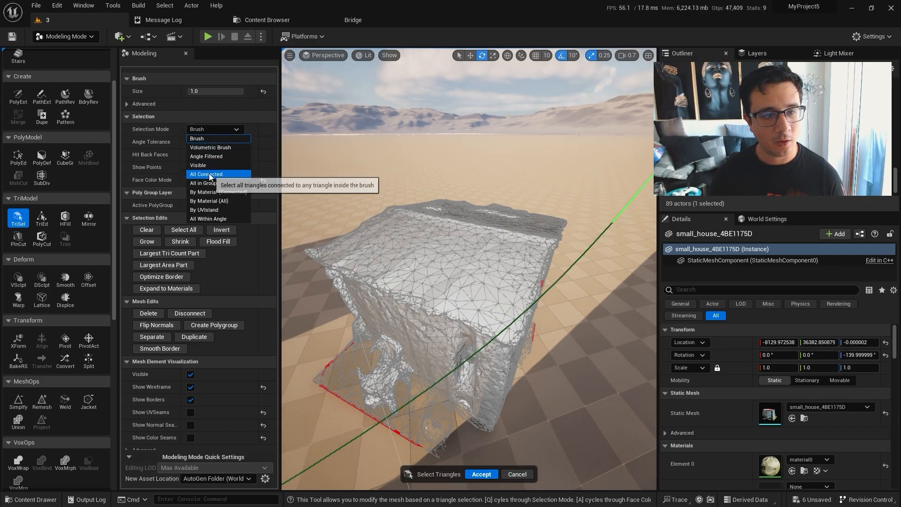
{"action": "left_click", "coordinate": [209, 173]}
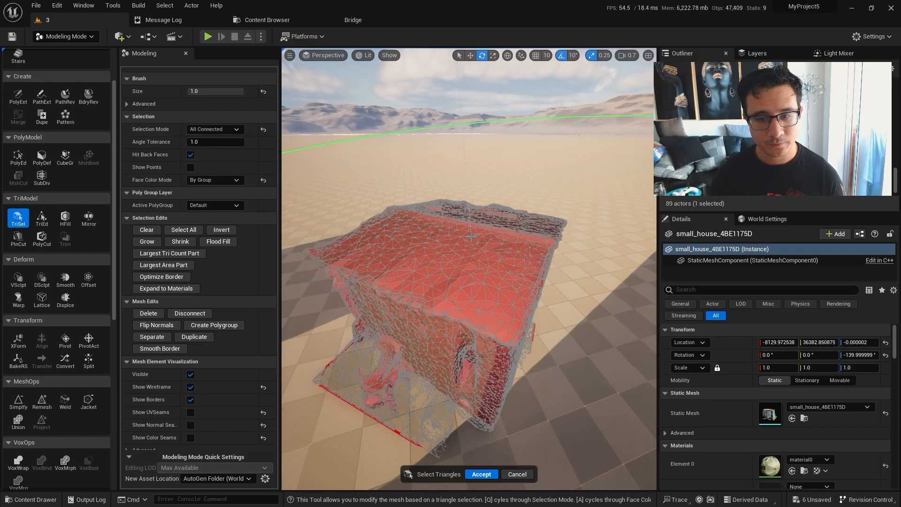
{"action": "right_click_drag", "start_coordinate": [471, 237], "coordinate": [347, 219]}
{"action": "key", "text": "w"}
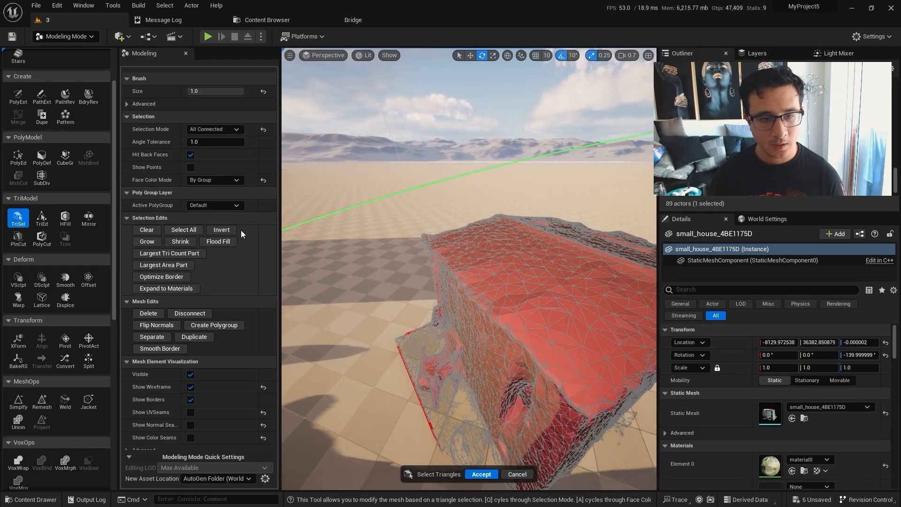
{"action": "key", "text": "w"}
{"action": "right_click_drag", "start_coordinate": [455, 267], "coordinate": [516, 260]}
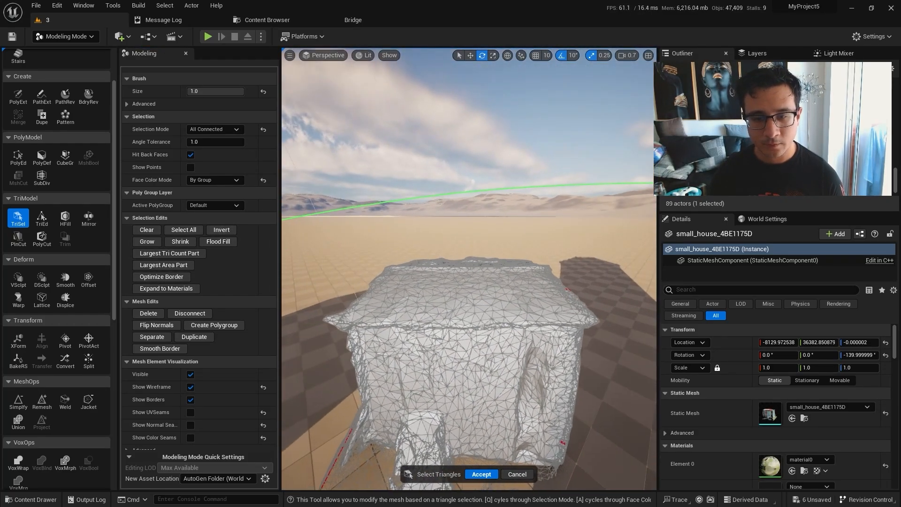
Check the shed mesh from its other sides for leftover fragments and accept the triangle selection edits.
{"action": "left_click_drag", "start_coordinate": [482, 396], "coordinate": [338, 380], "text": "alt"}
{"action": "right_click_drag", "start_coordinate": [524, 368], "coordinate": [366, 357]}
{"action": "key", "text": "w"}
{"action": "key", "text": "d"}
{"action": "key", "text": "s"}
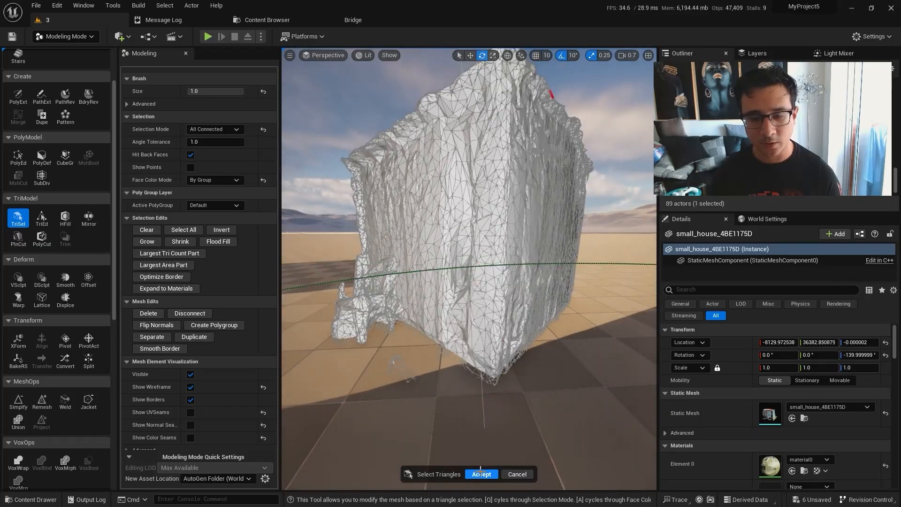
{"action": "left_click", "coordinate": [481, 474]}
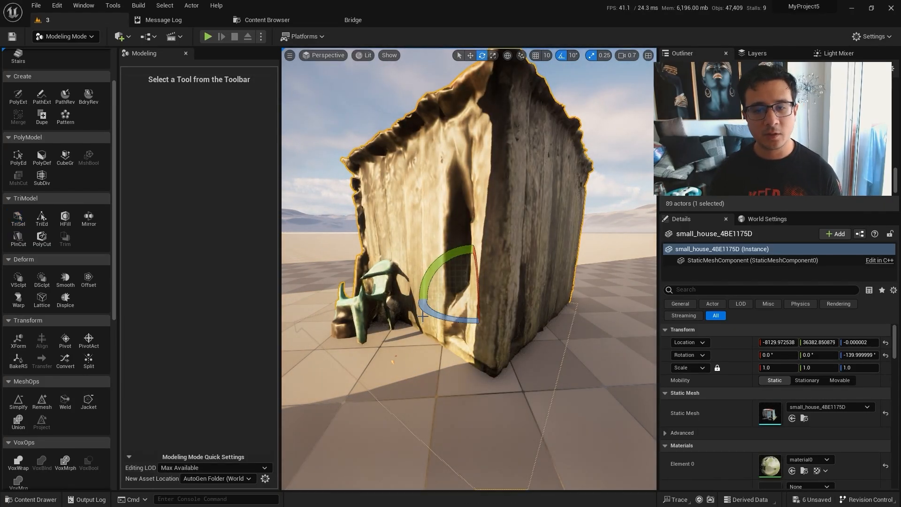
{"action": "key", "text": "d"}
{"action": "right_click_drag", "start_coordinate": [470, 282], "coordinate": [249, 312]}
{"action": "key", "text": "s"}
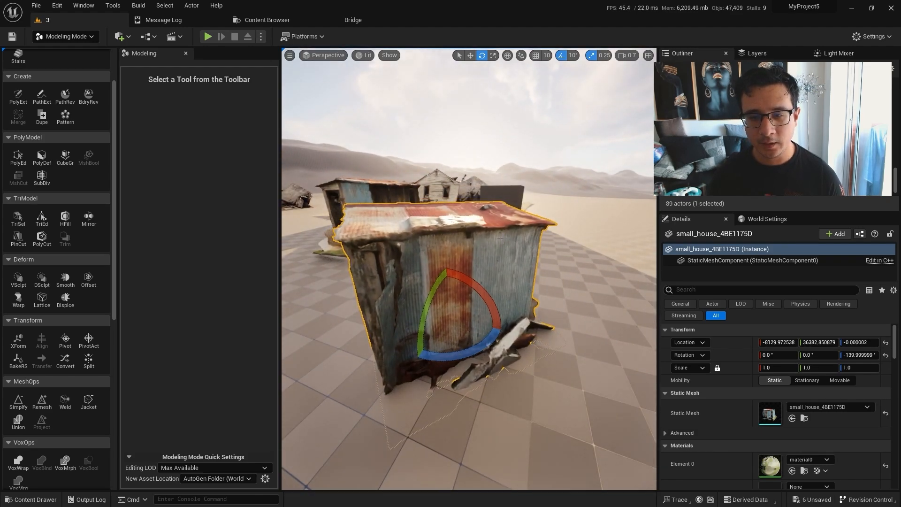
Deselect the shed, return to the original farm scan and select the model2 actor.
{"action": "key", "text": "Escape"}
{"action": "key", "text": "w"}
{"action": "right_click_drag", "start_coordinate": [510, 278], "coordinate": [478, 432]}
{"action": "scroll", "coordinate": [505, 272], "scroll_direction": "up", "scroll_amount": 3}
{"action": "key", "text": "w"}
{"action": "scroll", "coordinate": [488, 259], "scroll_direction": "up", "scroll_amount": 4}
{"action": "key", "text": "d"}
{"action": "key", "text": "s"}
{"action": "key", "text": "a"}
{"action": "left_click", "coordinate": [458, 290]}
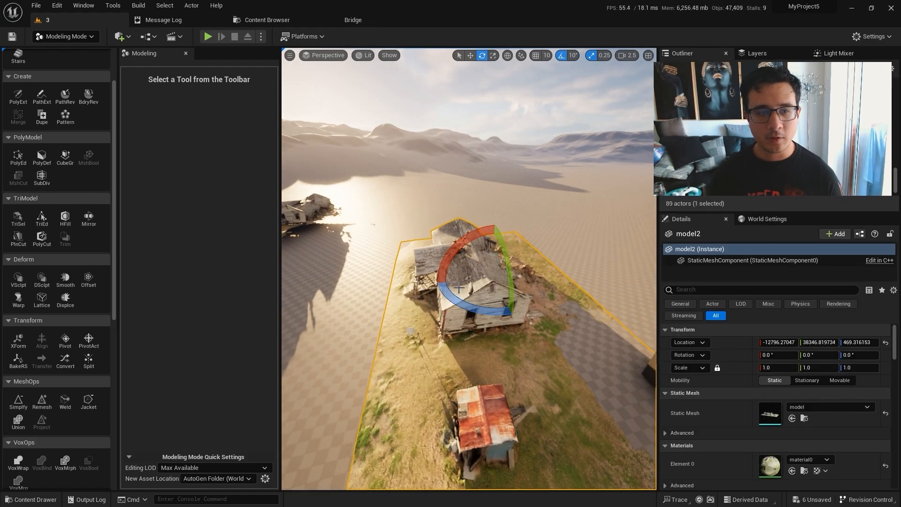
Move the Box from the ground beside the scan to the large farmhouse's front, at about X -11449, Y 38713.
{"action": "key", "text": "s"}
{"action": "right_click_drag", "start_coordinate": [470, 341], "coordinate": [512, 361]}
{"action": "key", "text": "w"}
{"action": "left_click", "coordinate": [522, 291]}
{"action": "right_click_drag", "start_coordinate": [522, 291], "coordinate": [489, 282]}
{"action": "key", "text": "s"}
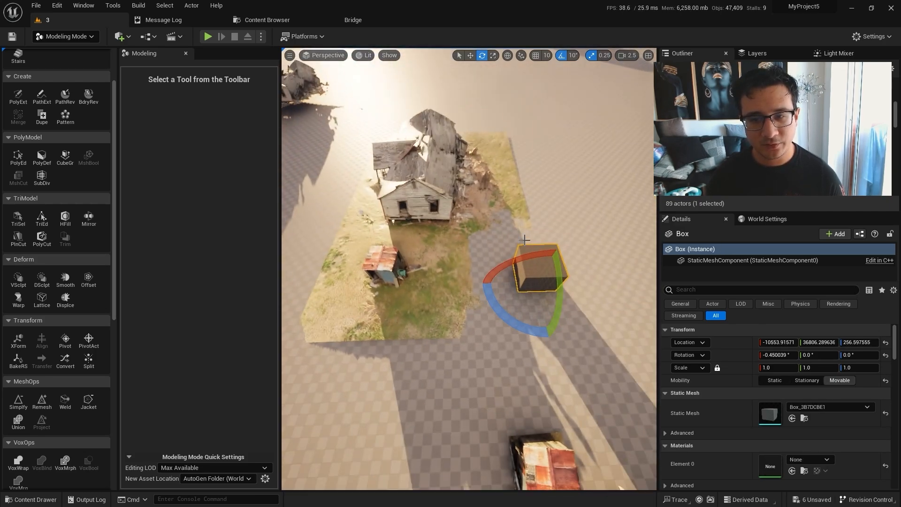
{"action": "key", "text": "w"}
{"action": "left_click_drag", "start_coordinate": [528, 290], "coordinate": [391, 226]}
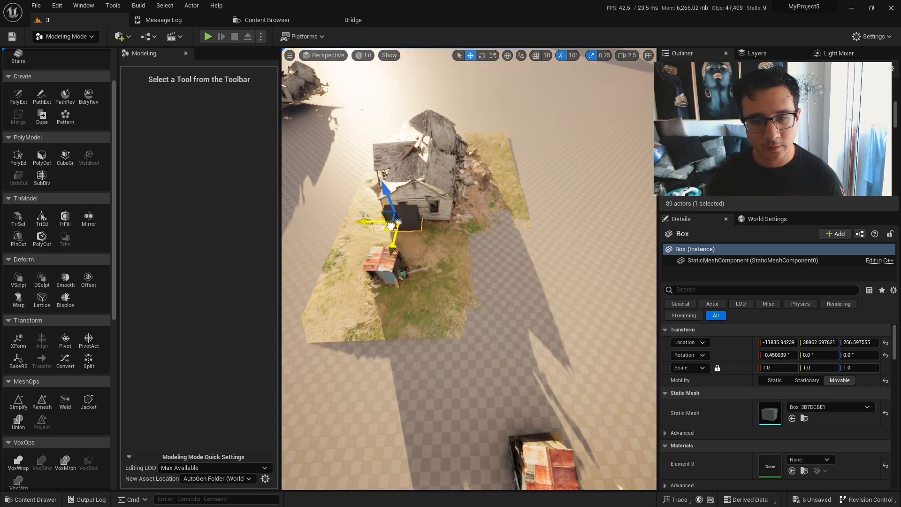
{"action": "key", "text": "a"}
{"action": "right_click_drag", "start_coordinate": [403, 244], "coordinate": [504, 190]}
{"action": "key", "text": "w"}
Start PolyGroup editing on the Box and pull its two opposite side faces outward to widen it across the farmhouse front.
{"action": "left_click", "coordinate": [18, 158]}
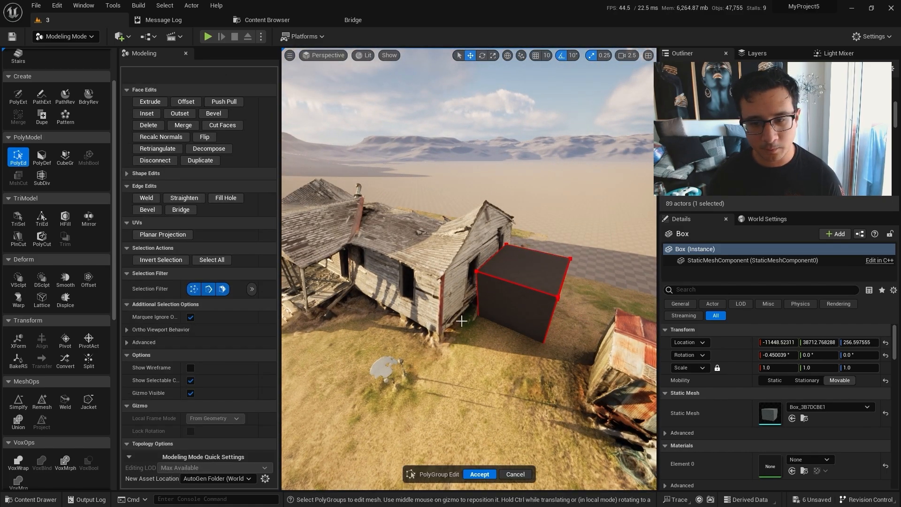
{"action": "left_click", "coordinate": [499, 324]}
{"action": "right_click_drag", "start_coordinate": [499, 324], "coordinate": [499, 323]}
{"action": "left_click_drag", "start_coordinate": [499, 326], "coordinate": [473, 364]}
{"action": "left_click_drag", "start_coordinate": [492, 315], "coordinate": [399, 263], "text": "alt"}
{"action": "right_click_drag", "start_coordinate": [436, 316], "coordinate": [436, 316]}
{"action": "key", "text": "w"}
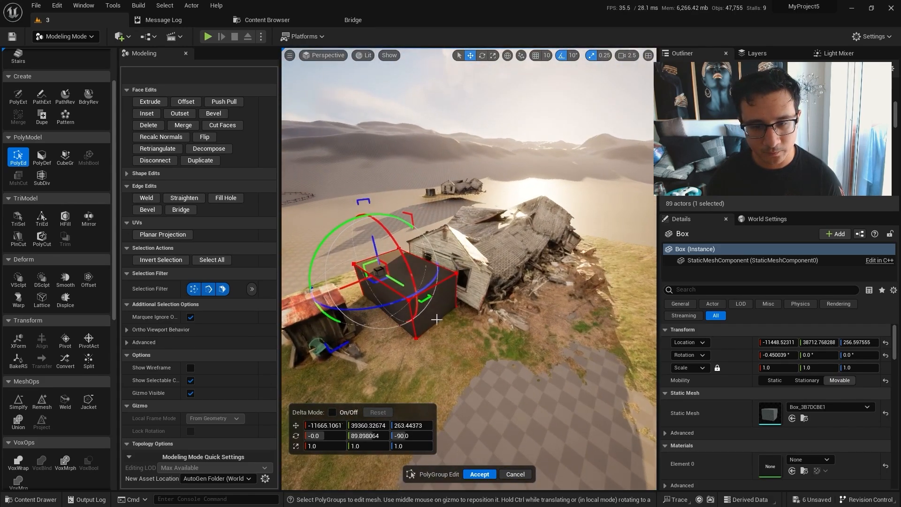
{"action": "left_click", "coordinate": [428, 318]}
{"action": "left_click_drag", "start_coordinate": [467, 323], "coordinate": [524, 347]}
Raise the box's top face to about Z 1043, above the farmhouse roof ridge.
{"action": "left_click", "coordinate": [442, 301]}
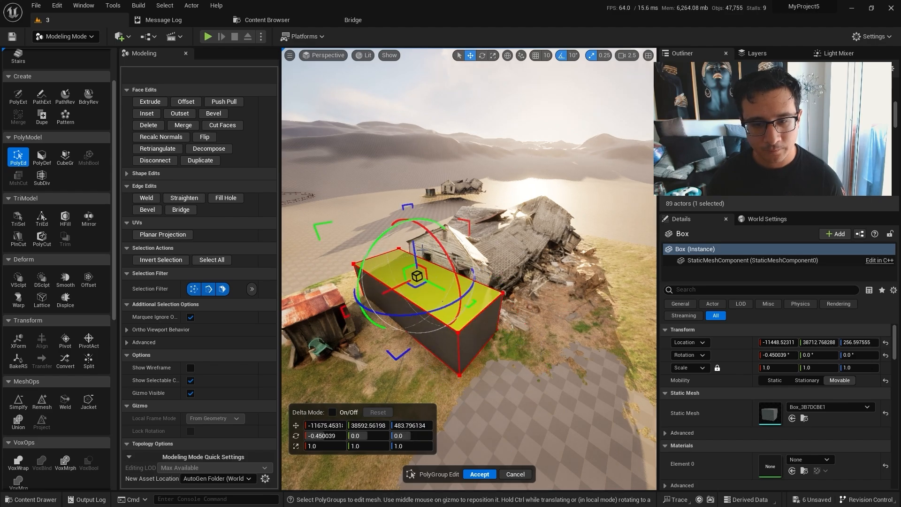
{"action": "left_click_drag", "start_coordinate": [414, 252], "coordinate": [409, 189]}
{"action": "key", "text": "d"}
{"action": "right_click_drag", "start_coordinate": [409, 189], "coordinate": [491, 256]}
{"action": "key", "text": "a"}
Capture the viewport area, mark the two roof slopes with red arrows, and discard the capture.
{"action": "key", "text": "Print"}
{"action": "left_click_drag", "start_coordinate": [202, 88], "coordinate": [764, 470]}
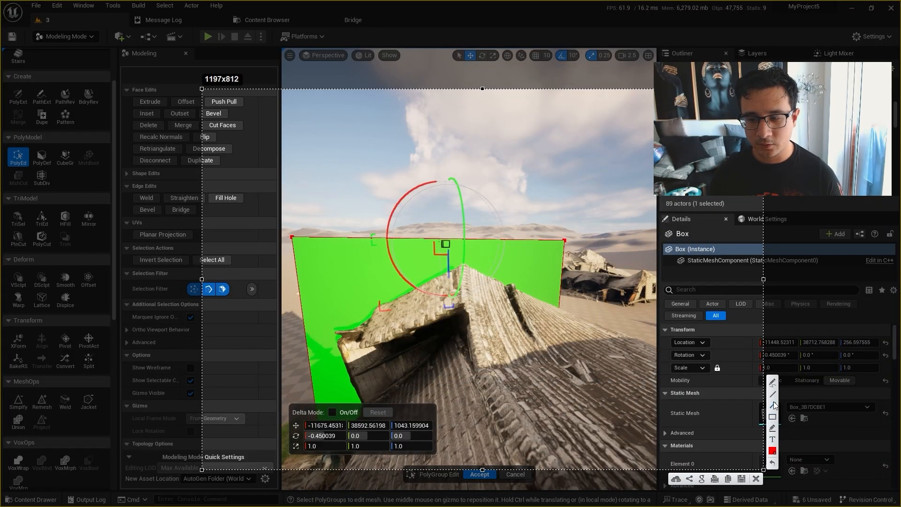
{"action": "mouse_move", "coordinate": [321, 323]}
{"action": "left_mouse_down"}
{"action": "mouse_move", "coordinate": [458, 249]}
{"action": "mouse_move", "coordinate": [593, 317]}
{"action": "left_mouse_up"}
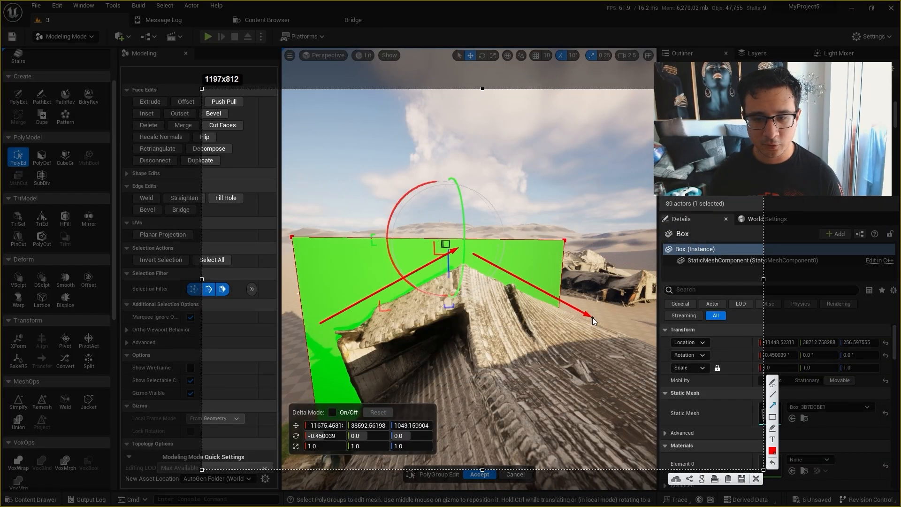
{"action": "left_click", "coordinate": [758, 480]}
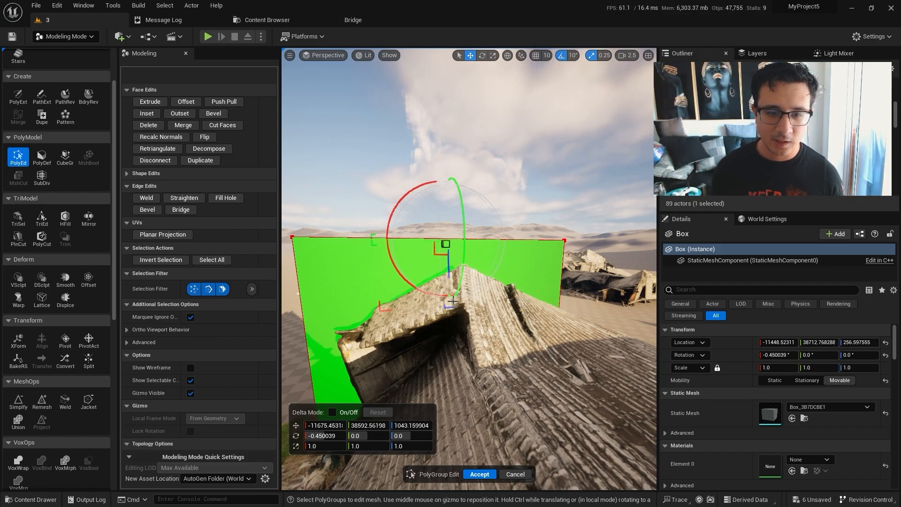
Pull the box face that meets the farmhouse lengthwise until the box encloses the whole building to its far end.
{"action": "right_click_drag", "start_coordinate": [439, 319], "coordinate": [505, 324]}
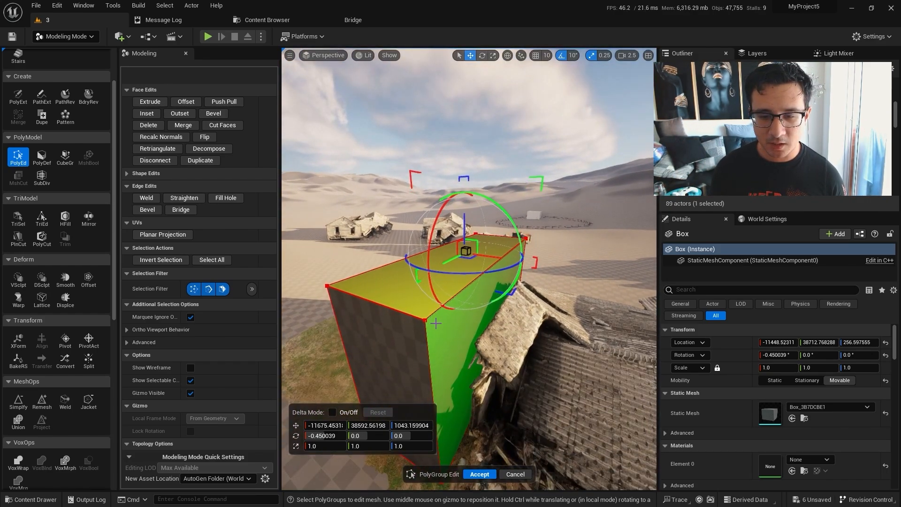
{"action": "left_click", "coordinate": [447, 342]}
{"action": "right_click_drag", "start_coordinate": [447, 342], "coordinate": [443, 319]}
{"action": "key", "text": "s"}
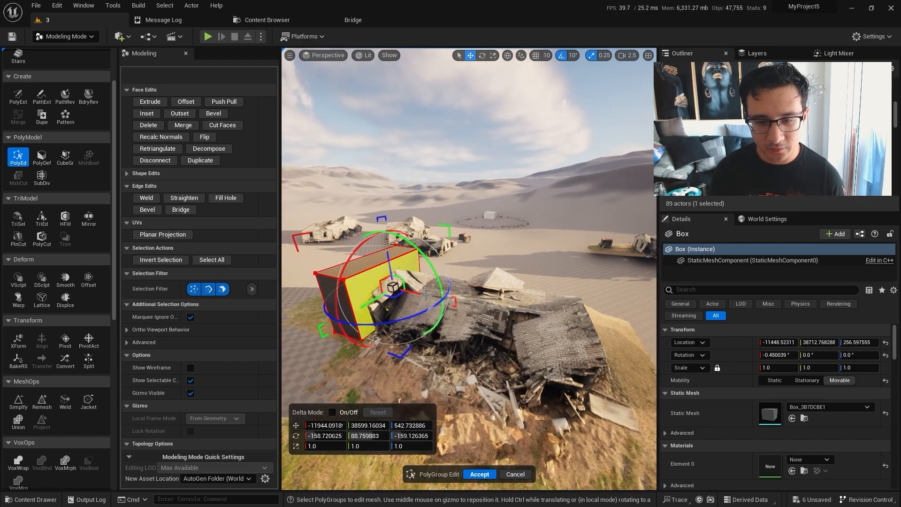
{"action": "left_click_drag", "start_coordinate": [423, 295], "coordinate": [592, 319]}
{"action": "key", "text": "d"}
{"action": "right_click_drag", "start_coordinate": [576, 315], "coordinate": [582, 341]}
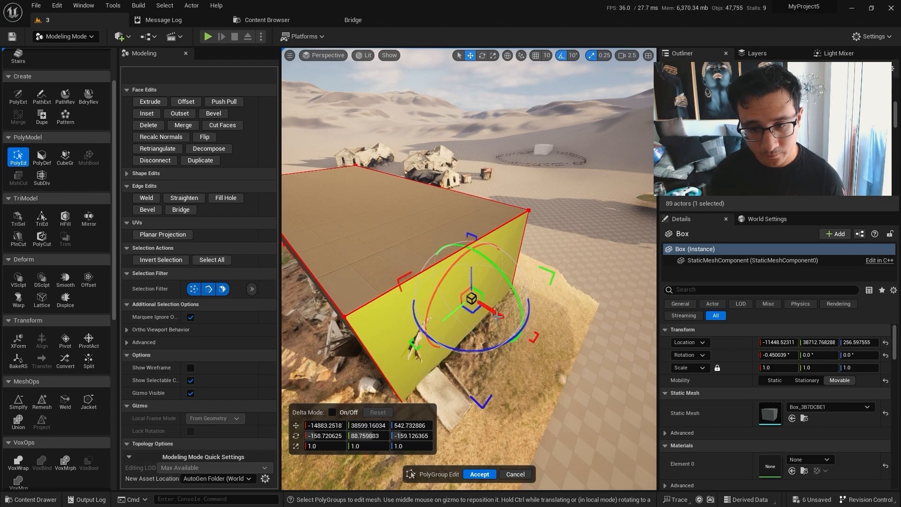
{"action": "mouse_move", "coordinate": [490, 314]}
{"action": "left_mouse_down"}
{"action": "mouse_move", "coordinate": [465, 303]}
{"action": "mouse_move", "coordinate": [489, 319]}
{"action": "left_mouse_up"}
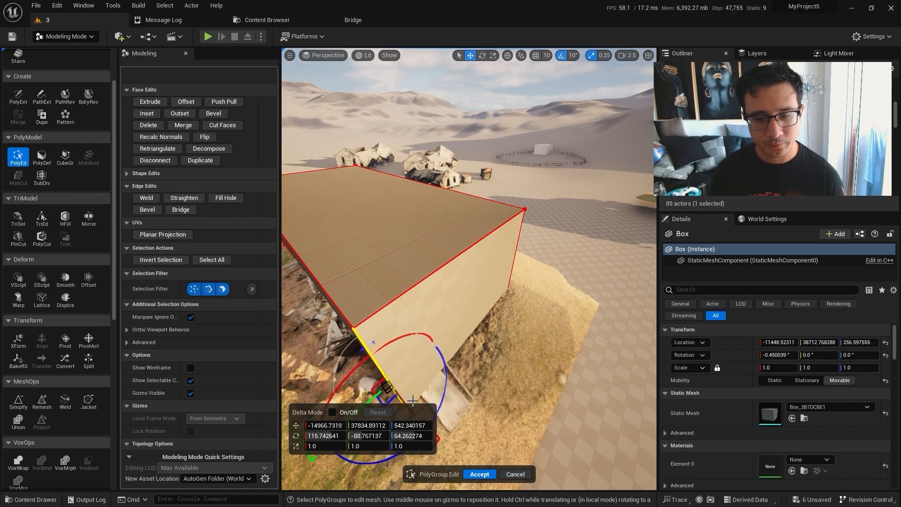
Adjust the box's outer faces, moving the end face nearest the shed back to about X -11942.
{"action": "key", "text": "a"}
{"action": "right_click_drag", "start_coordinate": [424, 366], "coordinate": [414, 274]}
{"action": "left_click", "coordinate": [378, 285]}
{"action": "key", "text": "a"}
{"action": "left_click_drag", "start_coordinate": [464, 277], "coordinate": [485, 286]}
{"action": "key", "text": "a"}
{"action": "mouse_move", "coordinate": [550, 302]}
{"action": "right_mouse_down"}
{"action": "mouse_move", "coordinate": [530, 305]}
{"action": "mouse_move", "coordinate": [578, 319]}
{"action": "mouse_move", "coordinate": [550, 302]}
{"action": "mouse_move", "coordinate": [550, 310]}
{"action": "right_mouse_up"}
{"action": "left_click", "coordinate": [550, 302]}
{"action": "scroll", "coordinate": [550, 306], "scroll_direction": "down", "scroll_amount": 2}
{"action": "left_click_drag", "start_coordinate": [550, 310], "coordinate": [524, 303]}
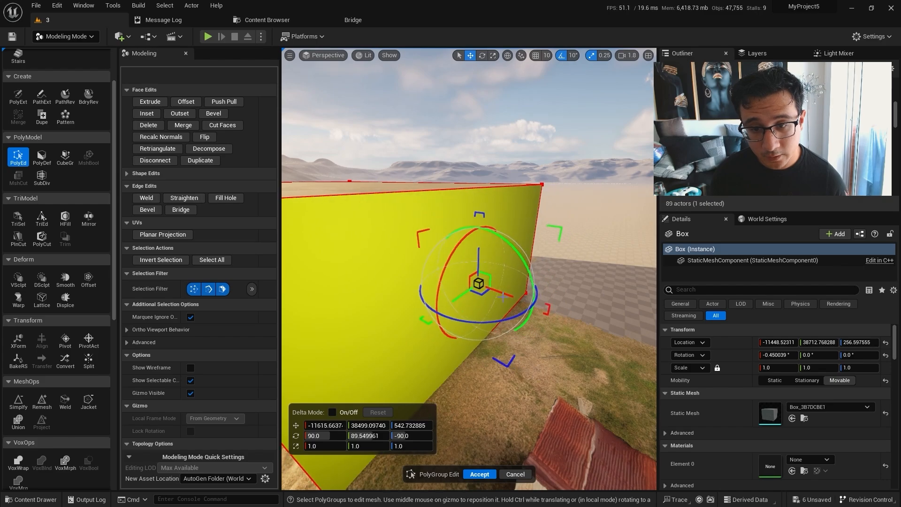
{"action": "left_click_drag", "start_coordinate": [468, 285], "coordinate": [449, 277]}
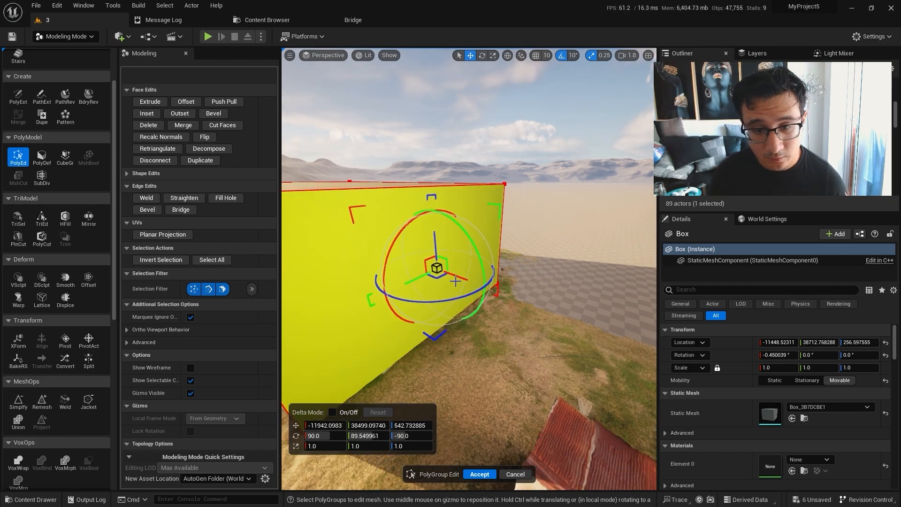
Shift the box's bottom edge beside the porch to about Y 39320 and accept the PolyGroup edit.
{"action": "right_click_drag", "start_coordinate": [456, 282], "coordinate": [487, 182]}
{"action": "left_click", "coordinate": [457, 284]}
{"action": "left_click", "coordinate": [479, 186]}
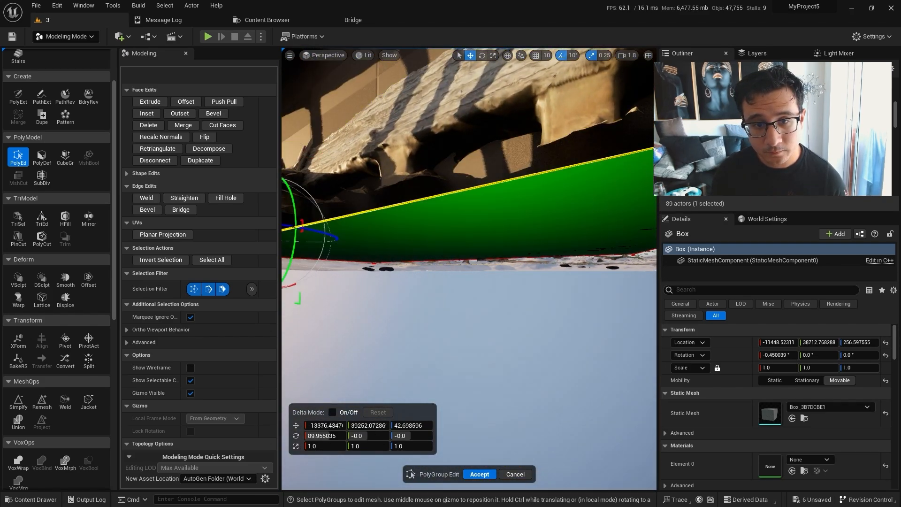
{"action": "key", "text": "f"}
{"action": "left_click_drag", "start_coordinate": [381, 249], "coordinate": [370, 254]}
{"action": "right_click_drag", "start_coordinate": [370, 254], "coordinate": [389, 371]}
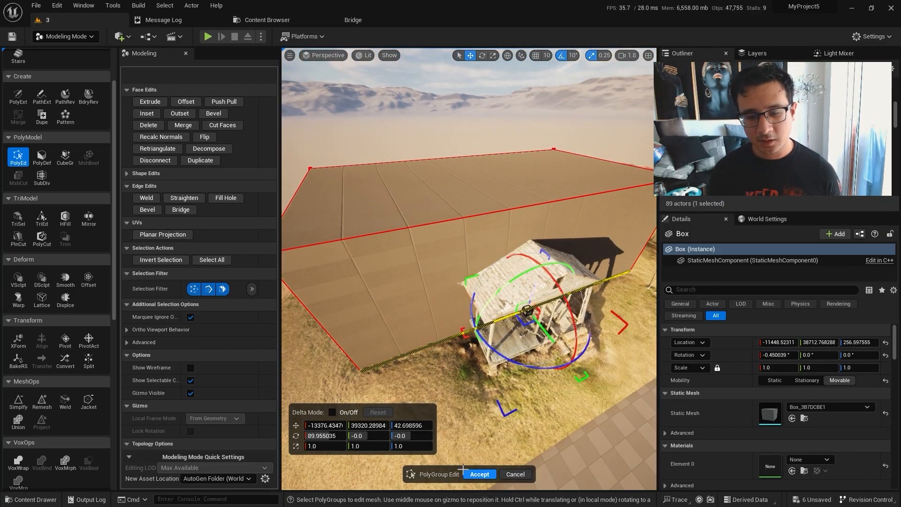
{"action": "left_click", "coordinate": [474, 474]}
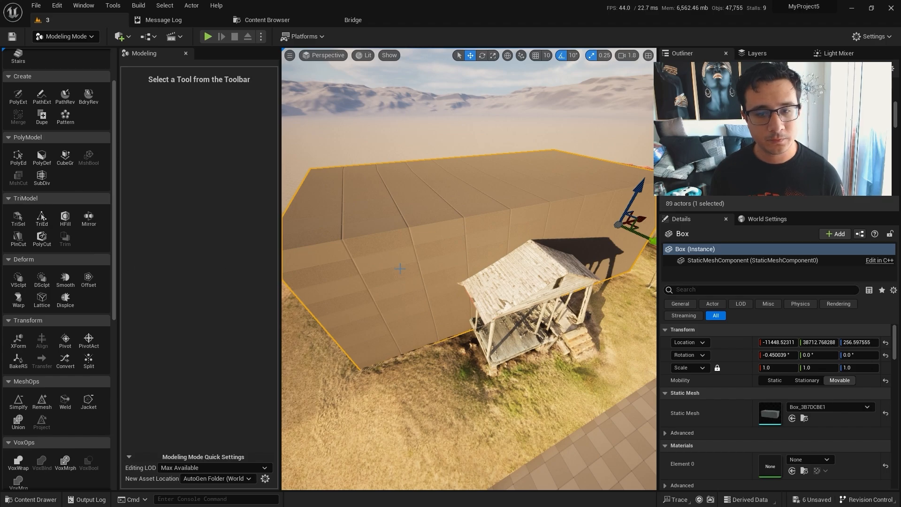
Reopen PolyGroup editing on the Box, insert an edge loop across its top and long sides, and accept it.
{"action": "left_click", "coordinate": [17, 157]}
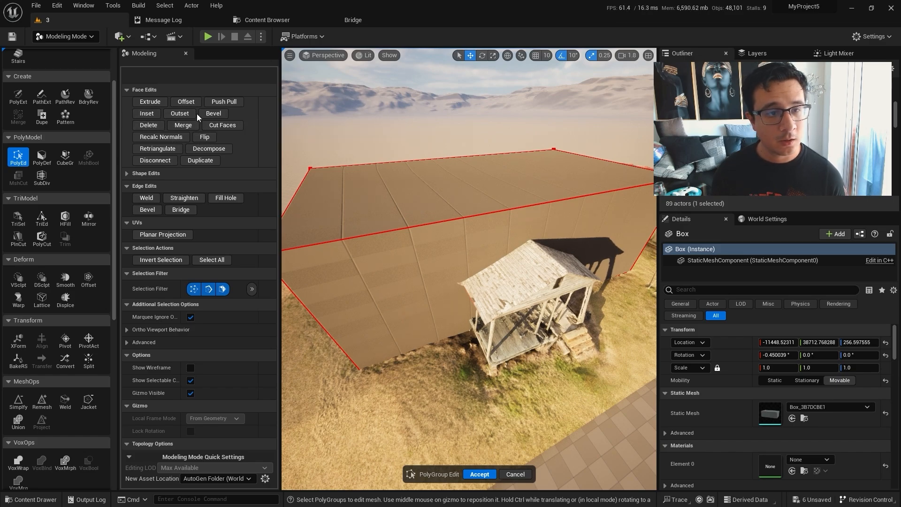
{"action": "left_click", "coordinate": [145, 175]}
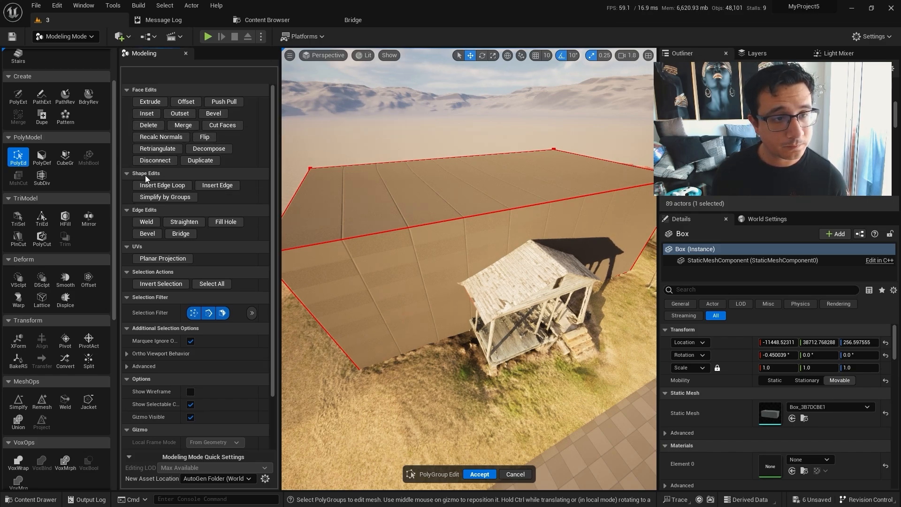
{"action": "mouse_move", "coordinate": [425, 224]}
{"action": "right_mouse_down"}
{"action": "mouse_move", "coordinate": [425, 233]}
{"action": "mouse_move", "coordinate": [426, 224]}
{"action": "right_mouse_up"}
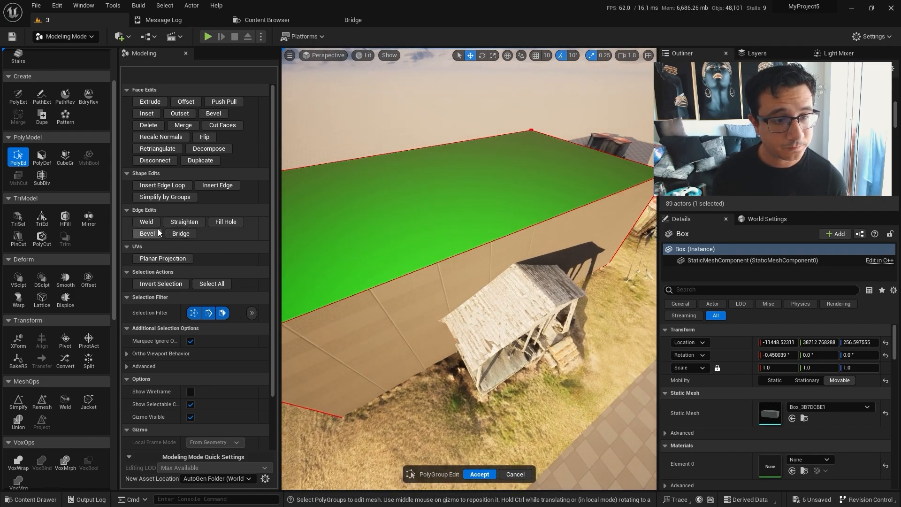
{"action": "left_click", "coordinate": [181, 187]}
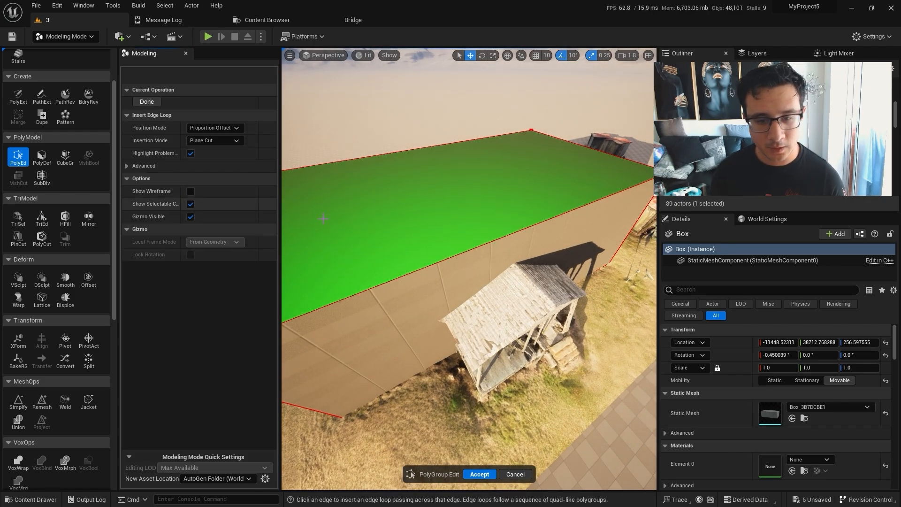
{"action": "left_click", "coordinate": [419, 269]}
{"action": "key", "text": "d"}
{"action": "right_click_drag", "start_coordinate": [453, 225], "coordinate": [399, 225]}
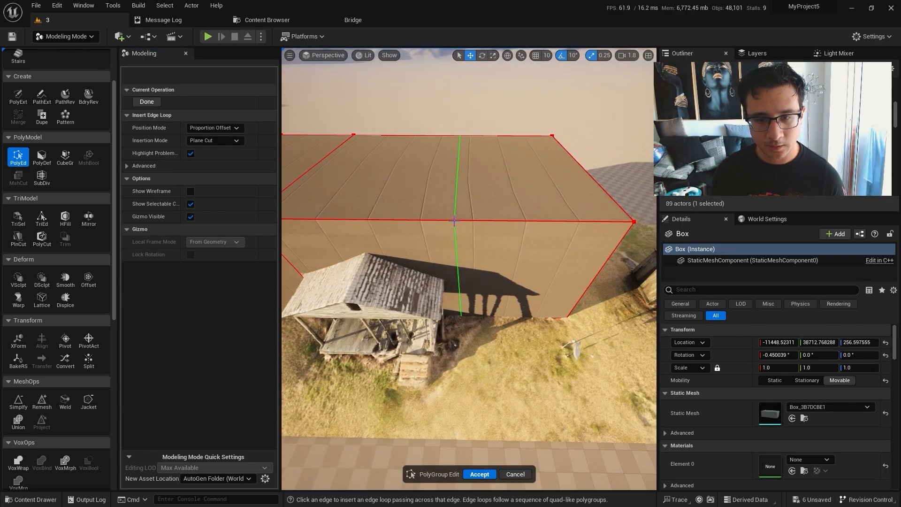
{"action": "left_click", "coordinate": [478, 474]}
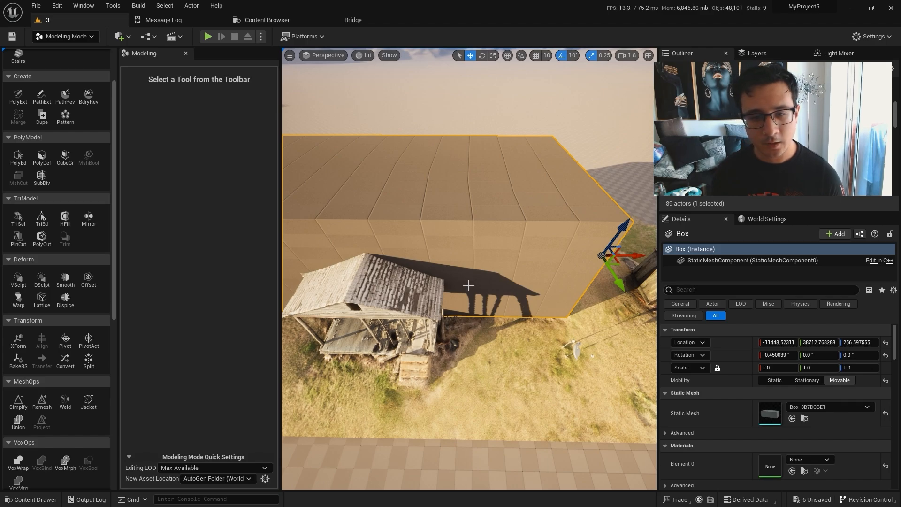
Reopen PolyGroup editing on the Box and extrude the face behind the porch outward over it, leaving the outer face at about Y 39879.
{"action": "right_click_drag", "start_coordinate": [469, 286], "coordinate": [413, 275]}
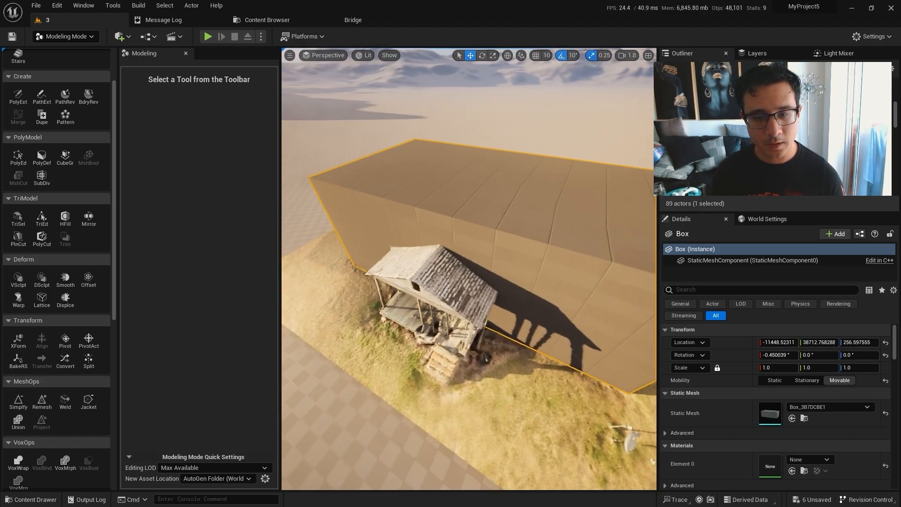
{"action": "left_click", "coordinate": [20, 155]}
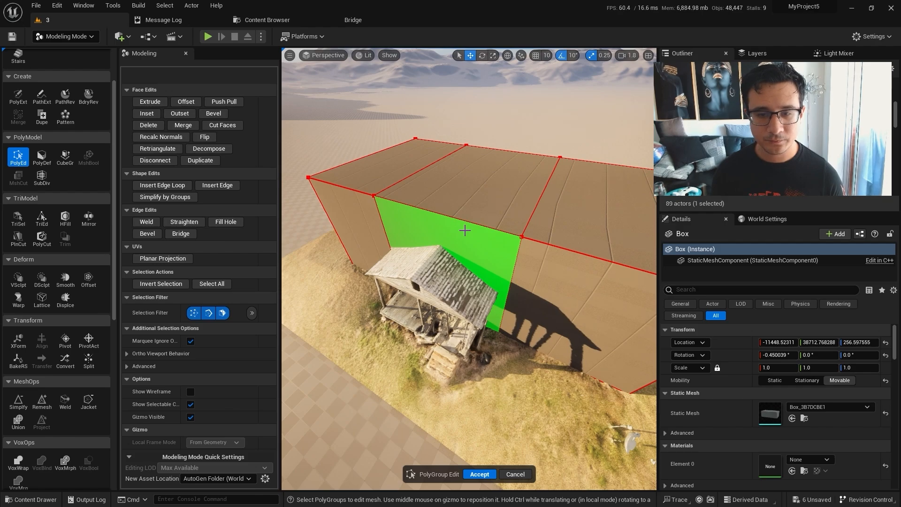
{"action": "left_click", "coordinate": [464, 230]}
{"action": "right_click_drag", "start_coordinate": [464, 230], "coordinate": [376, 237]}
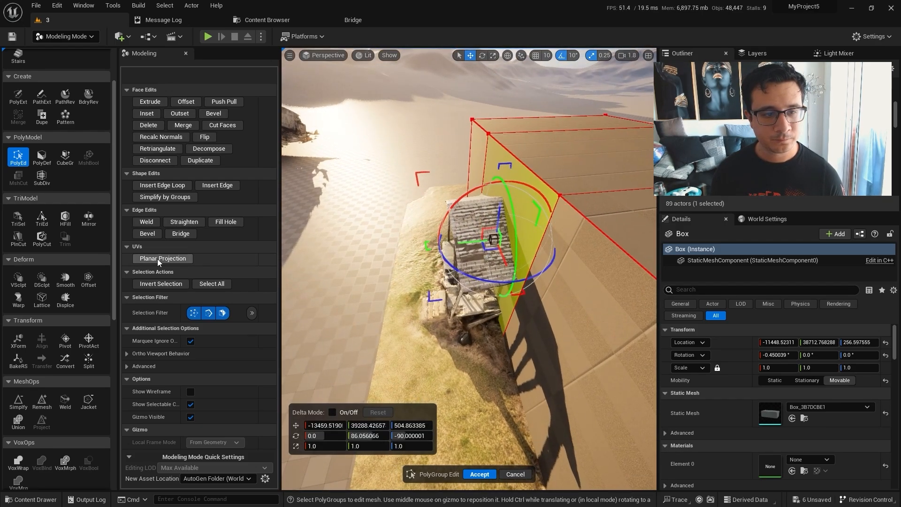
{"action": "left_click", "coordinate": [160, 101]}
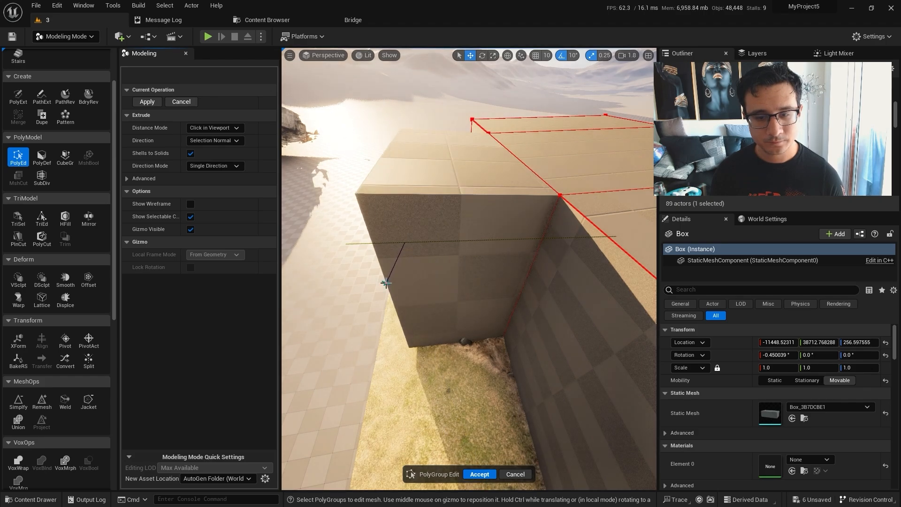
{"action": "left_click", "coordinate": [386, 283]}
{"action": "mouse_move", "coordinate": [410, 271]}
{"action": "right_mouse_down"}
{"action": "mouse_move", "coordinate": [423, 245]}
{"action": "mouse_move", "coordinate": [409, 271]}
{"action": "right_mouse_up"}
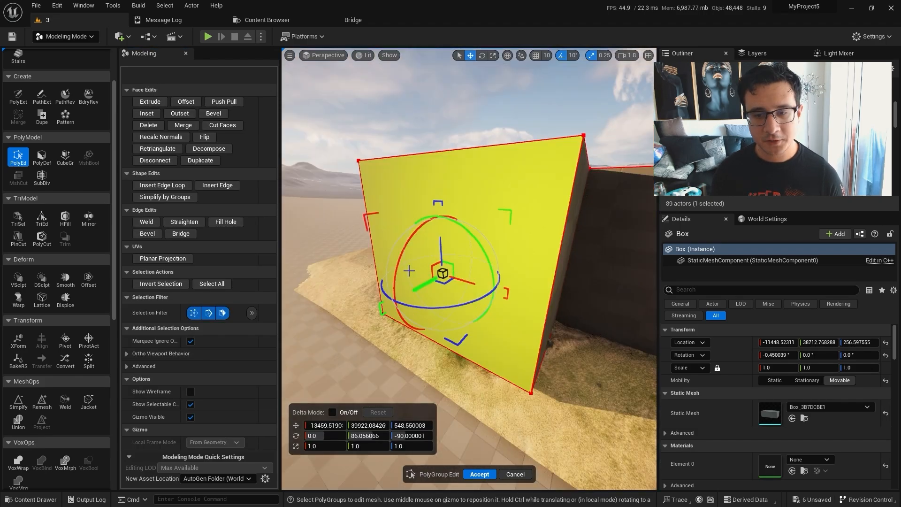
{"action": "right_click_drag", "start_coordinate": [476, 196], "coordinate": [429, 237]}
{"action": "mouse_move", "coordinate": [408, 274]}
{"action": "left_mouse_down"}
{"action": "mouse_move", "coordinate": [475, 263]}
{"action": "mouse_move", "coordinate": [401, 276]}
{"action": "left_mouse_up"}
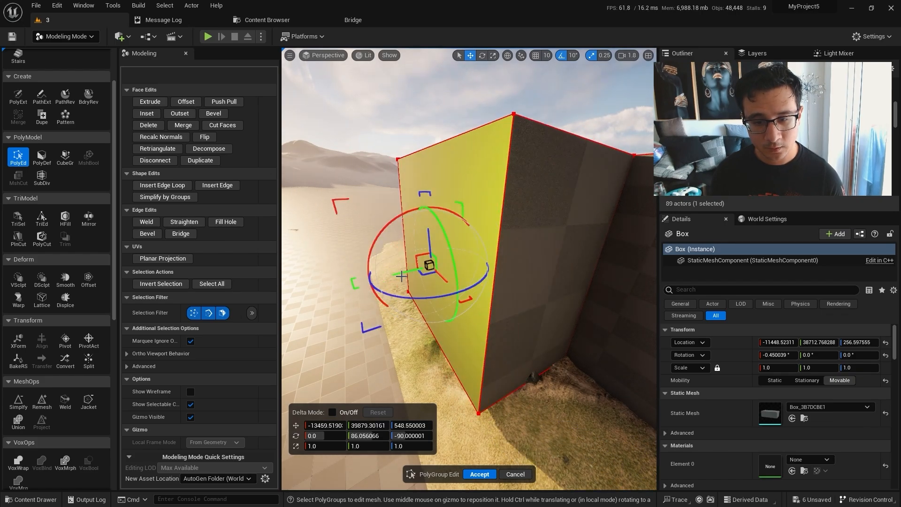
Lower the outer bottom edge of the porch extrusion to about Z 51.
{"action": "right_click_drag", "start_coordinate": [401, 275], "coordinate": [404, 239]}
{"action": "key", "text": "e"}
{"action": "mouse_move", "coordinate": [448, 261]}
{"action": "right_mouse_down"}
{"action": "mouse_move", "coordinate": [452, 244]}
{"action": "mouse_move", "coordinate": [447, 261]}
{"action": "right_mouse_up"}
{"action": "scroll", "coordinate": [447, 261], "scroll_direction": "down", "scroll_amount": 3}
{"action": "left_click", "coordinate": [445, 261]}
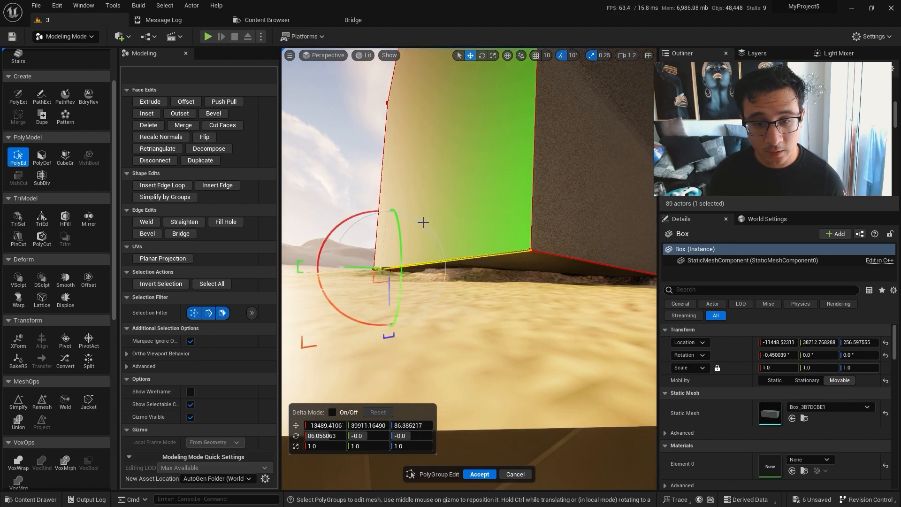
{"action": "left_click_drag", "start_coordinate": [390, 289], "coordinate": [386, 304]}
{"action": "right_click_drag", "start_coordinate": [401, 288], "coordinate": [394, 292]}
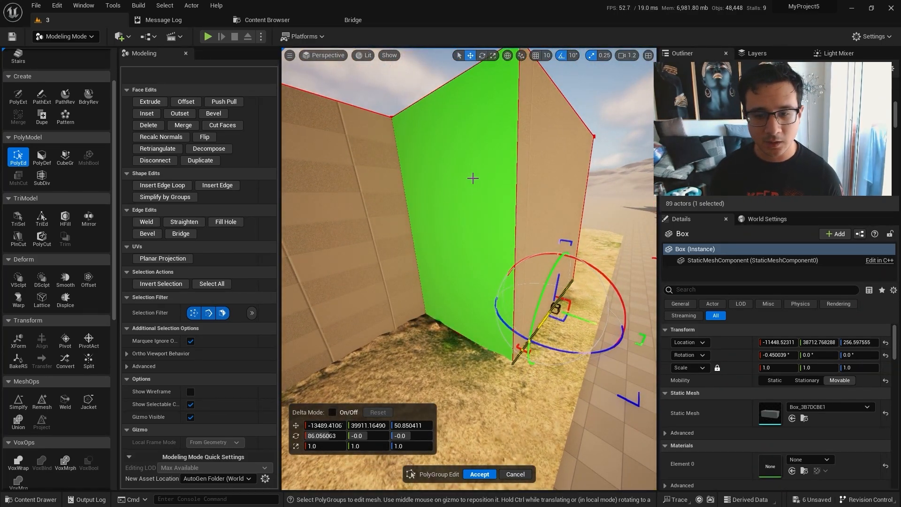
Insert a horizontal edge loop near the base of the porch extrusion, accept the edit, and reopen PolyGroup editing.
{"action": "left_click", "coordinate": [473, 178]}
{"action": "right_click_drag", "start_coordinate": [473, 179], "coordinate": [439, 263]}
{"action": "scroll", "coordinate": [440, 191], "scroll_direction": "down", "scroll_amount": 3}
{"action": "left_click", "coordinate": [439, 274]}
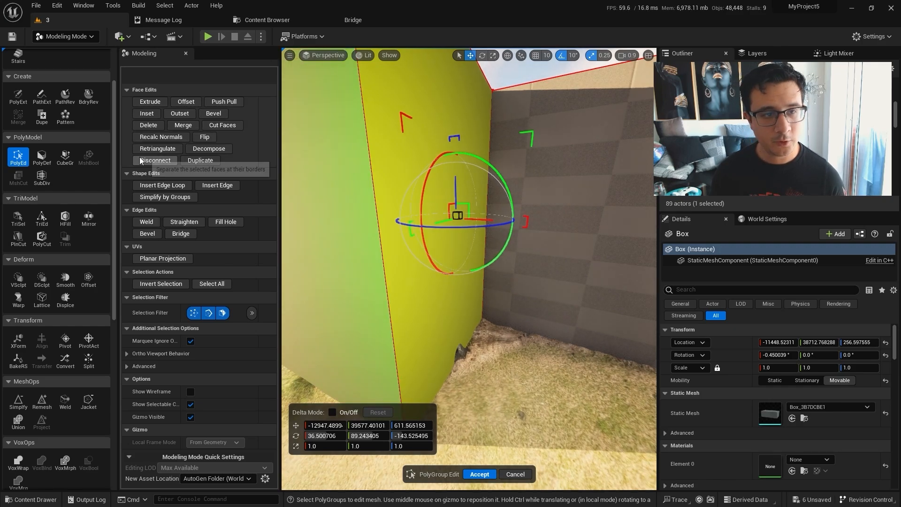
{"action": "left_click", "coordinate": [171, 188]}
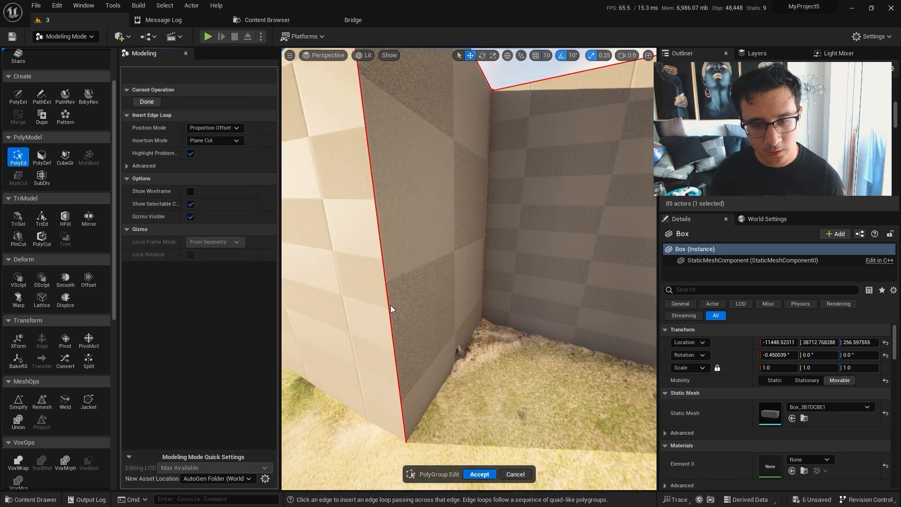
{"action": "left_click", "coordinate": [398, 365]}
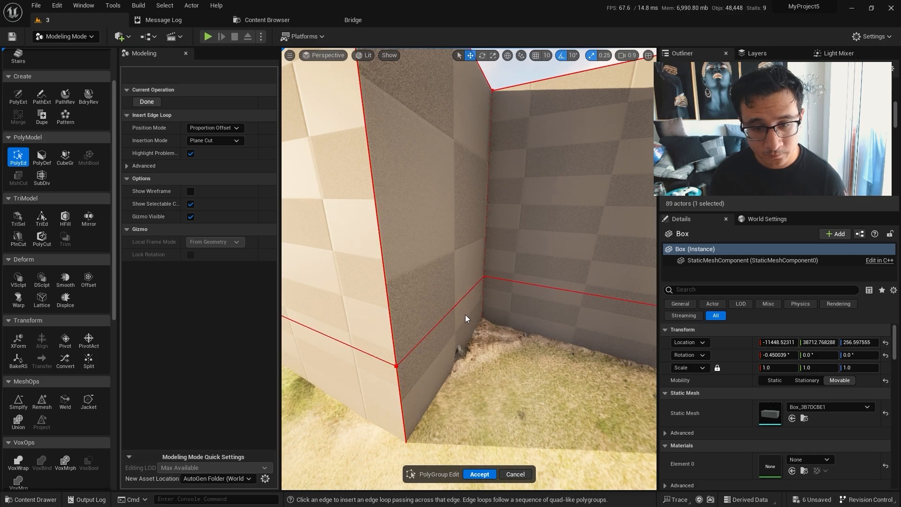
{"action": "left_click", "coordinate": [478, 475]}
{"action": "left_click", "coordinate": [18, 157]}
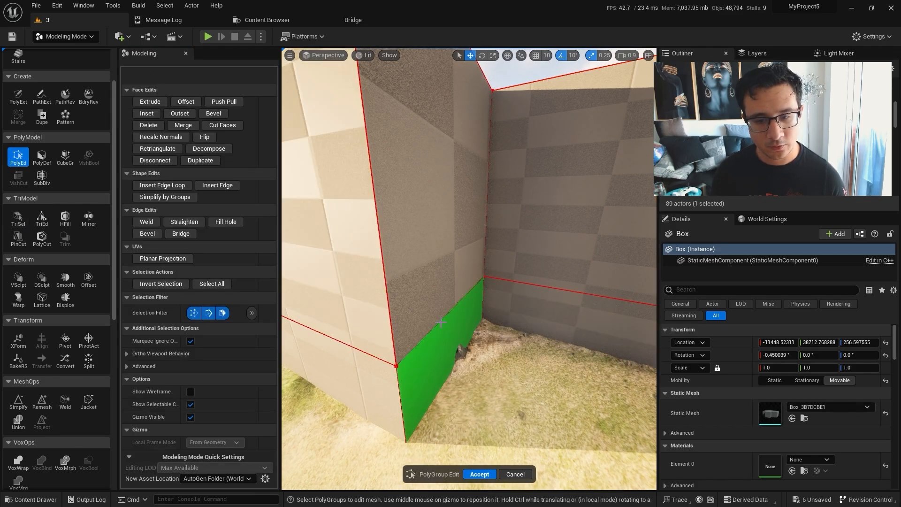
{"action": "left_click", "coordinate": [469, 291]}
{"action": "left_click_drag", "start_coordinate": [484, 312], "coordinate": [511, 322]}
{"action": "key", "text": "ctrl+z"}
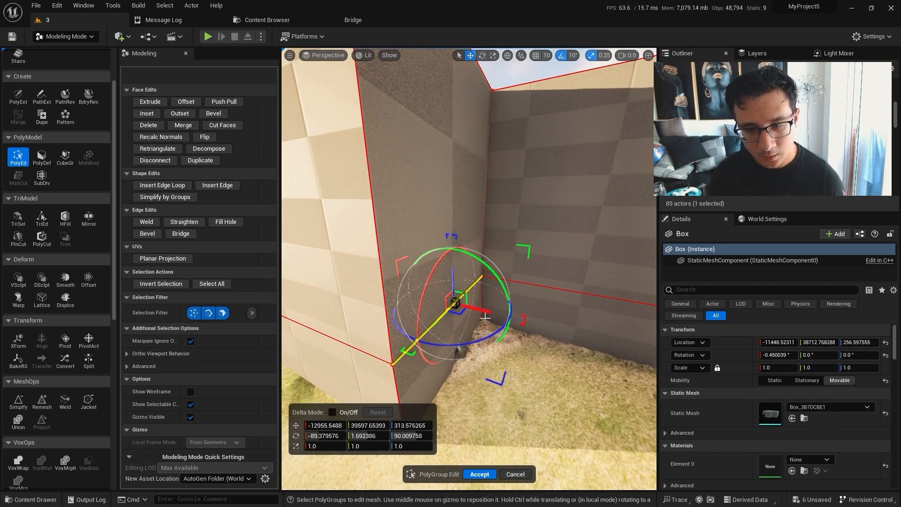
Extrude the lower strip of the porch block's side face outward to about X -12902.
{"action": "left_click", "coordinate": [405, 402]}
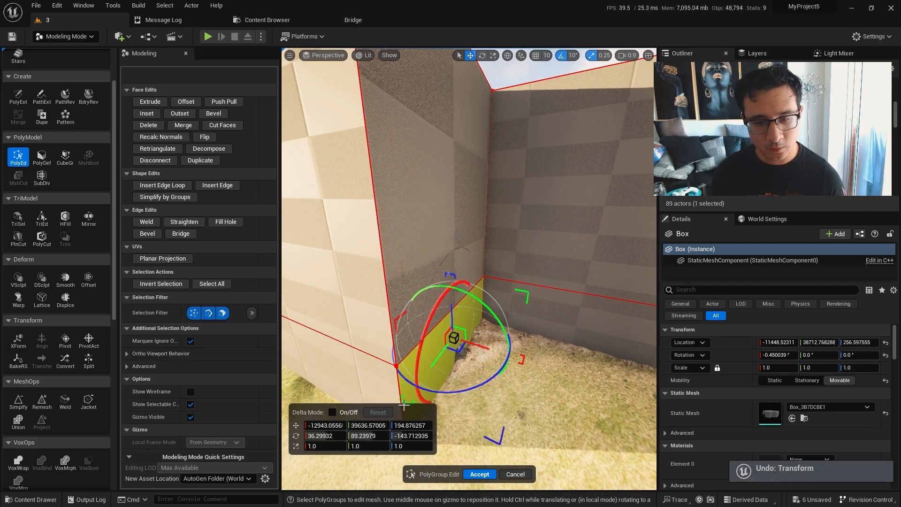
{"action": "left_click", "coordinate": [157, 101]}
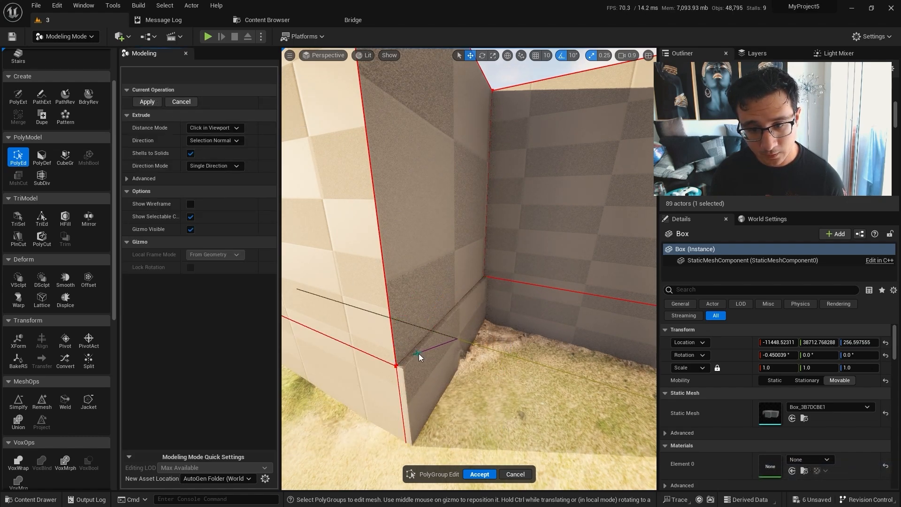
{"action": "left_click", "coordinate": [424, 360]}
{"action": "right_click_drag", "start_coordinate": [436, 342], "coordinate": [388, 359]}
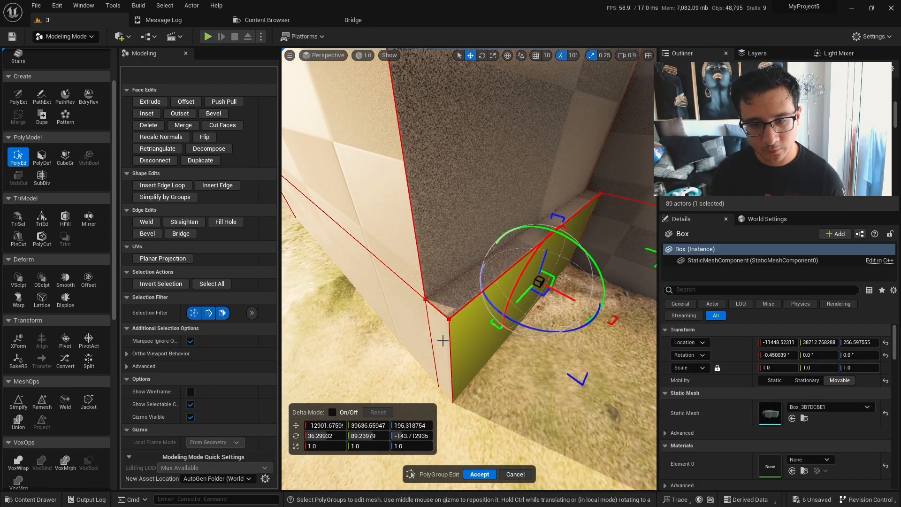
Move the outer vertical edge of the extruded strip to about X -12916, Y 39753.
{"action": "left_click", "coordinate": [443, 341]}
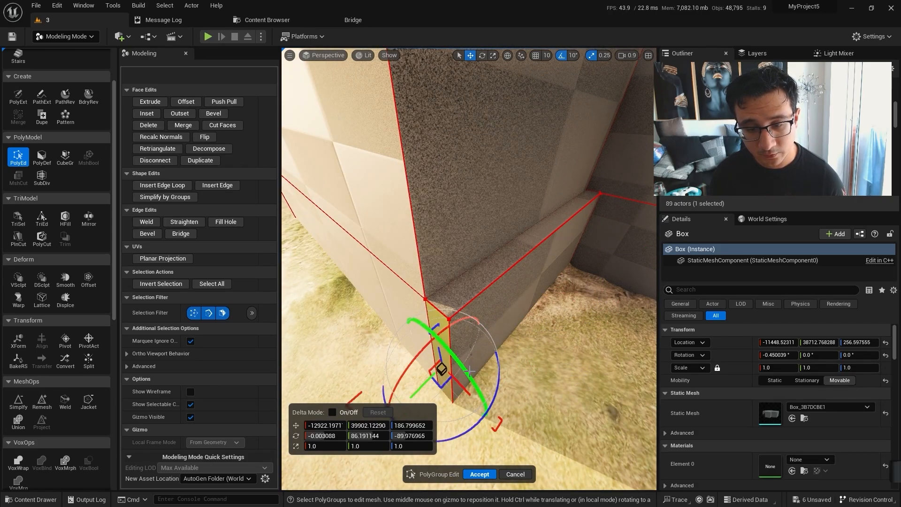
{"action": "key", "text": "ctrl+z"}
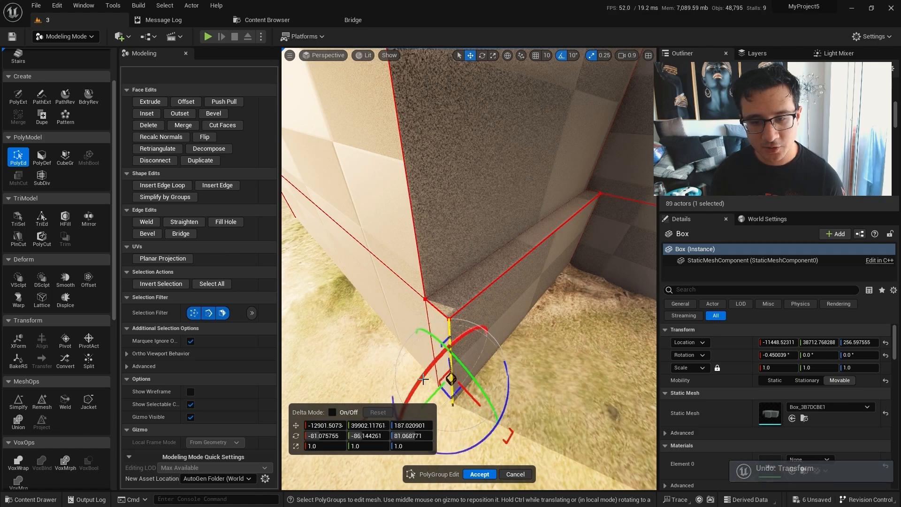
{"action": "left_click_drag", "start_coordinate": [430, 395], "coordinate": [446, 381]}
{"action": "mouse_move", "coordinate": [518, 322]}
{"action": "left_mouse_down"}
{"action": "mouse_move", "coordinate": [566, 274]}
{"action": "mouse_move", "coordinate": [514, 325]}
{"action": "left_mouse_up"}
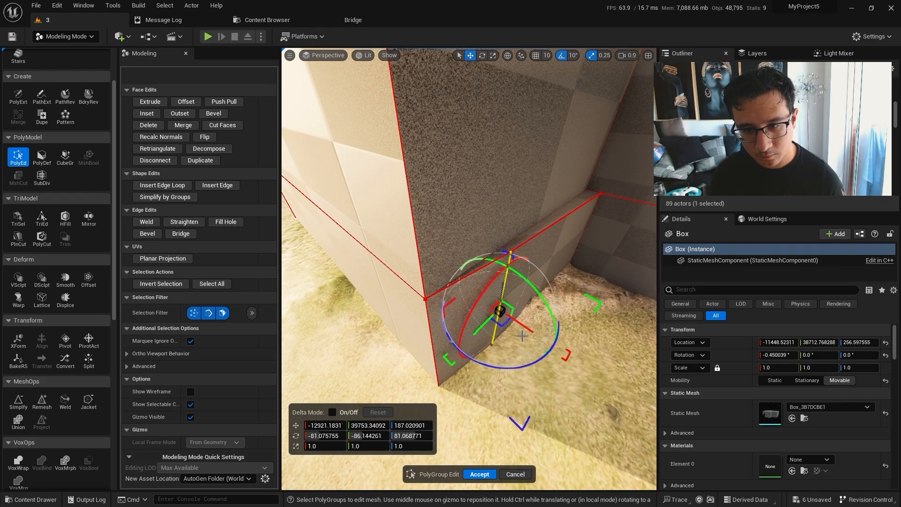
Pull the top edge of the box's far end wall outward to about X -15093 to enclose the protruding piece of the building.
{"action": "key", "text": "s"}
{"action": "right_click_drag", "start_coordinate": [522, 309], "coordinate": [522, 329]}
{"action": "scroll", "coordinate": [522, 309], "scroll_direction": "up", "scroll_amount": 4}
{"action": "key", "text": "w"}
{"action": "key", "text": "w"}
{"action": "key", "text": "s"}
{"action": "scroll", "coordinate": [427, 322], "scroll_direction": "down", "scroll_amount": 6}
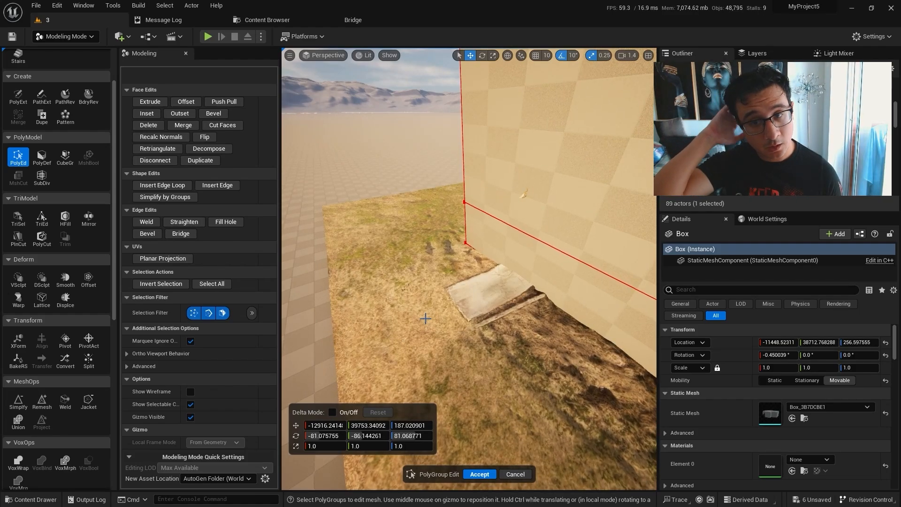
{"action": "scroll", "coordinate": [425, 319], "scroll_direction": "up", "scroll_amount": 3}
{"action": "key", "text": "w"}
{"action": "right_click_drag", "start_coordinate": [425, 318], "coordinate": [479, 316]}
{"action": "scroll", "coordinate": [463, 317], "scroll_direction": "down", "scroll_amount": 1}
{"action": "scroll", "coordinate": [465, 312], "scroll_direction": "down", "scroll_amount": 2}
{"action": "left_click", "coordinate": [464, 310]}
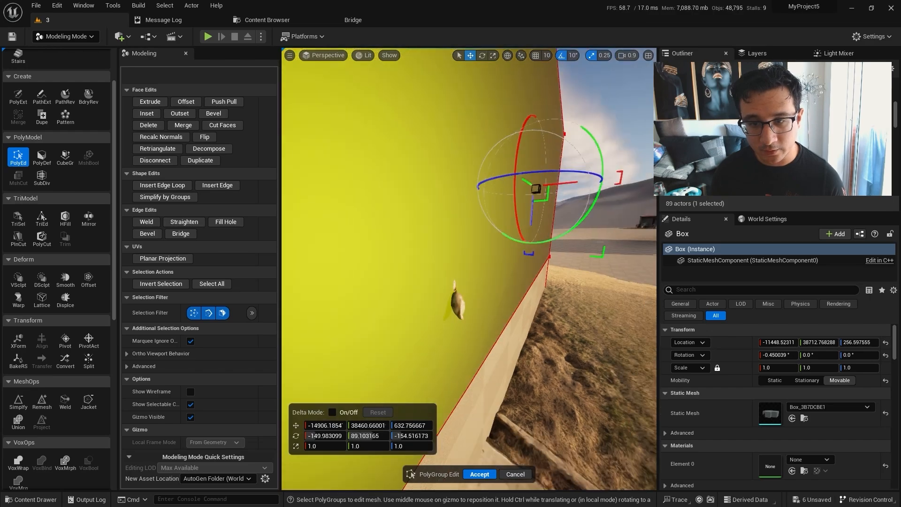
{"action": "left_click", "coordinate": [490, 115]}
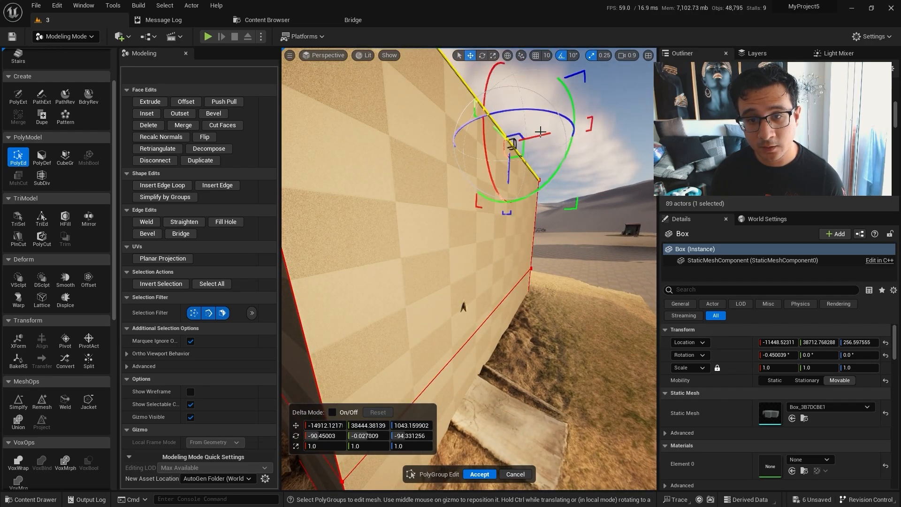
{"action": "left_click_drag", "start_coordinate": [540, 131], "coordinate": [594, 141]}
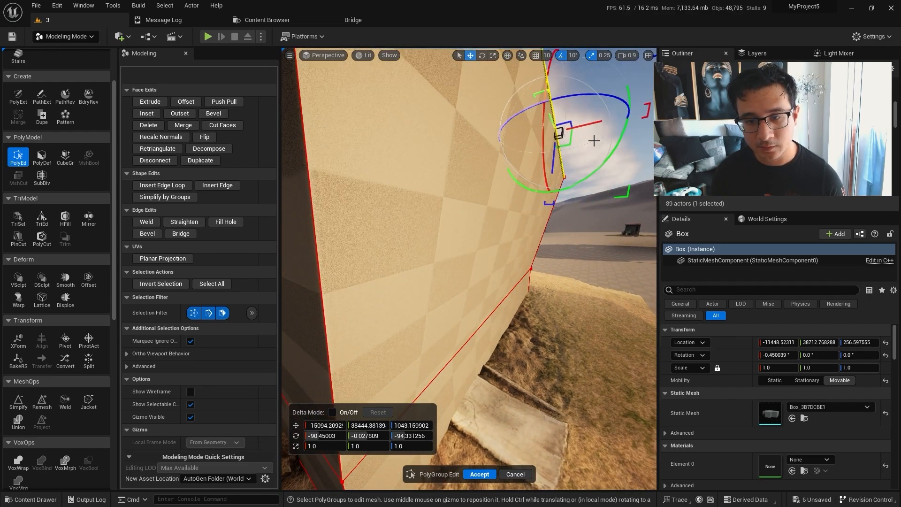
Move the large upper face of the box's rear long side outward to about Y 37596 and accept the PolyGroup edit.
{"action": "mouse_move", "coordinate": [494, 298]}
{"action": "right_mouse_down"}
{"action": "mouse_move", "coordinate": [508, 295]}
{"action": "mouse_move", "coordinate": [494, 297]}
{"action": "right_mouse_up"}
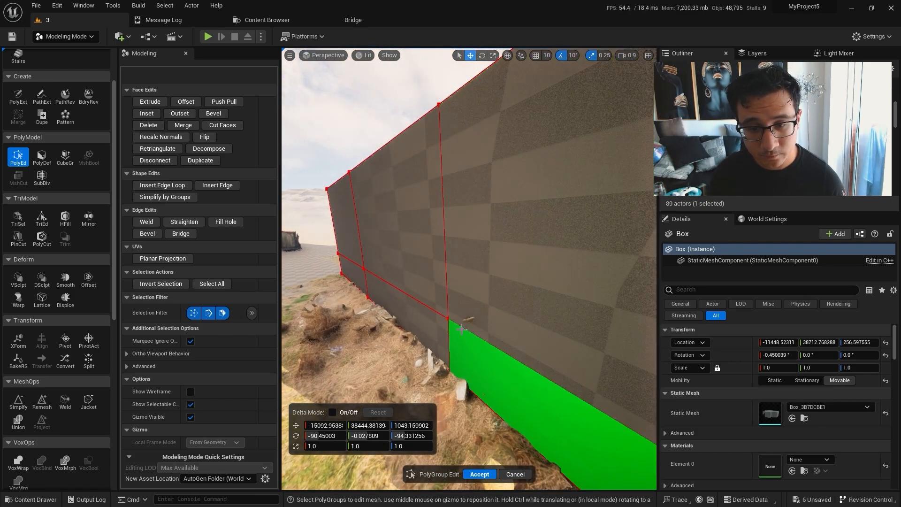
{"action": "left_click", "coordinate": [449, 94]}
{"action": "right_click_drag", "start_coordinate": [490, 139], "coordinate": [490, 139]}
{"action": "left_click_drag", "start_coordinate": [490, 138], "coordinate": [464, 151]}
{"action": "left_click", "coordinate": [451, 280]}
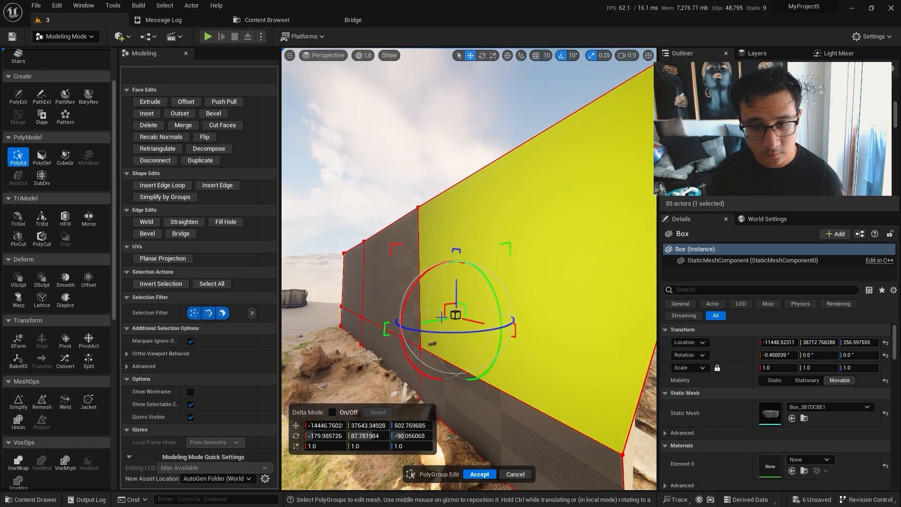
{"action": "key", "text": "w"}
{"action": "right_click_drag", "start_coordinate": [427, 321], "coordinate": [433, 383]}
{"action": "scroll", "coordinate": [426, 321], "scroll_direction": "up", "scroll_amount": 3}
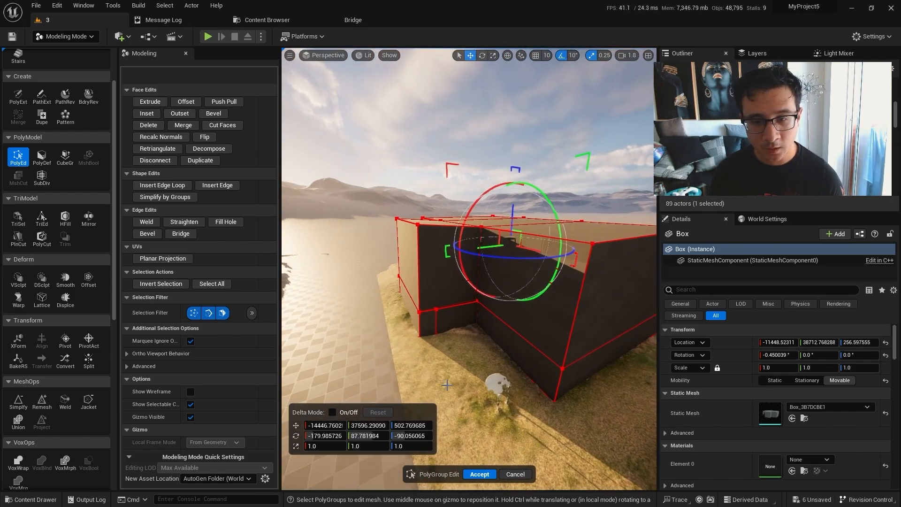
{"action": "left_click", "coordinate": [479, 474]}
Select the model2 scan together with the Box and start a Mesh Boolean with the Intersection operation.
{"action": "left_click", "coordinate": [459, 352]}
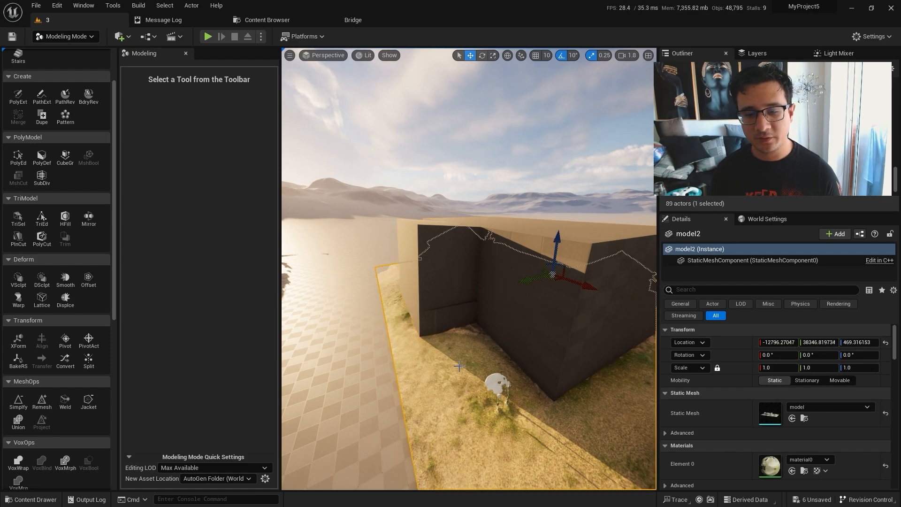
{"action": "right_click_drag", "start_coordinate": [459, 352], "coordinate": [507, 362]}
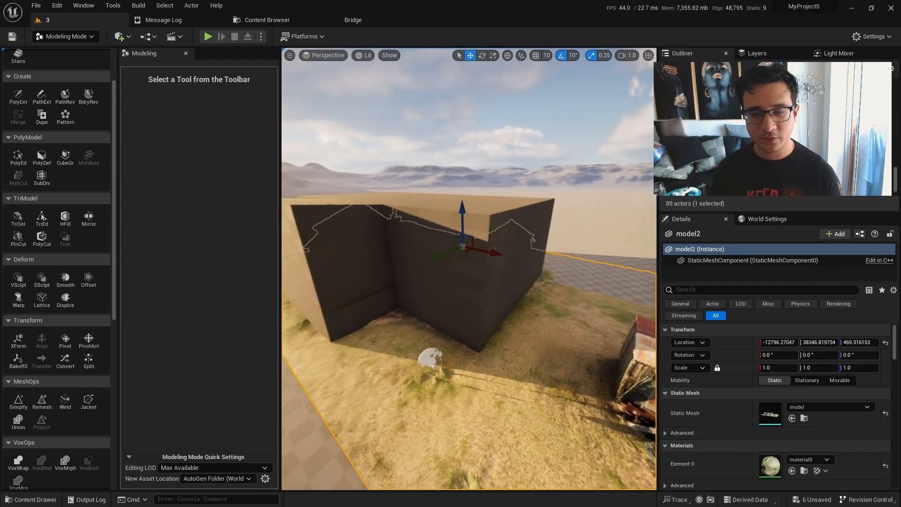
{"action": "left_click", "coordinate": [418, 283], "text": "ctrl"}
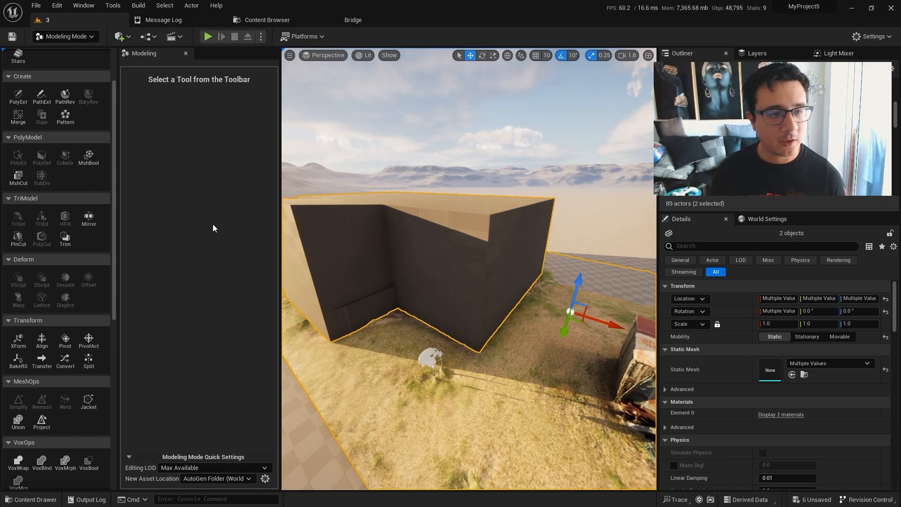
{"action": "left_click", "coordinate": [89, 158]}
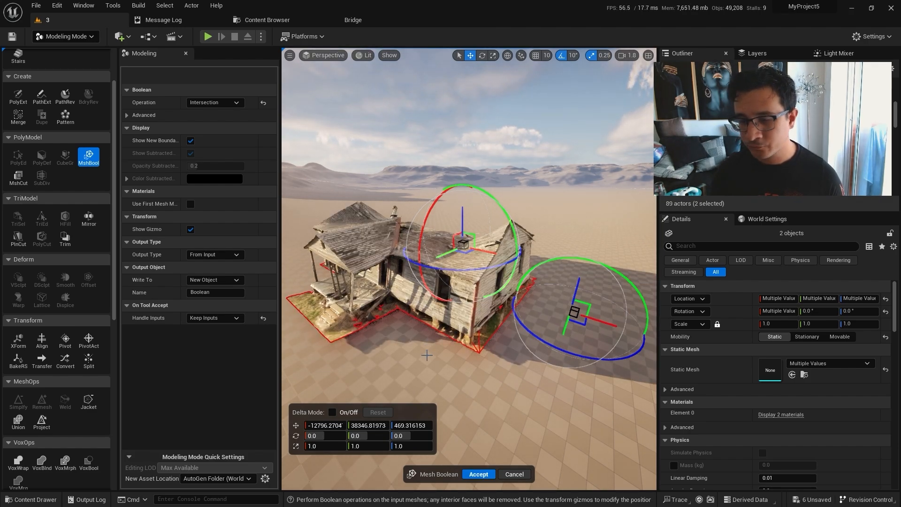
Examine the isolated farmhouse in the boolean preview from several sides.
{"action": "right_click_drag", "start_coordinate": [506, 345], "coordinate": [524, 351]}
{"action": "key", "text": "w"}
{"action": "key", "text": "s"}
{"action": "key", "text": "a"}
{"action": "key", "text": "w"}
{"action": "key", "text": "a"}
{"action": "key", "text": "w"}
{"action": "key", "text": "s"}
{"action": "key", "text": "d"}
Name the boolean's output object "big house" and accept the intersection.
{"action": "left_click", "coordinate": [215, 292]}
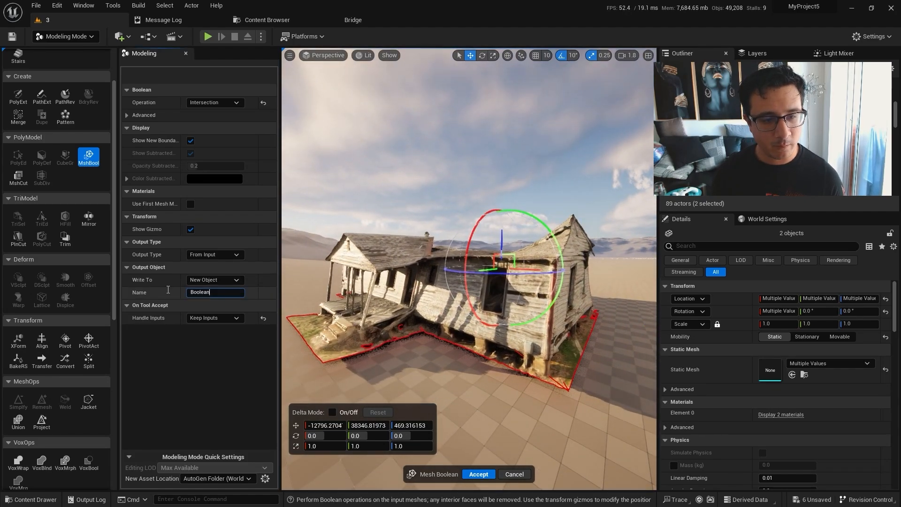
{"action": "type", "text": "big house"}
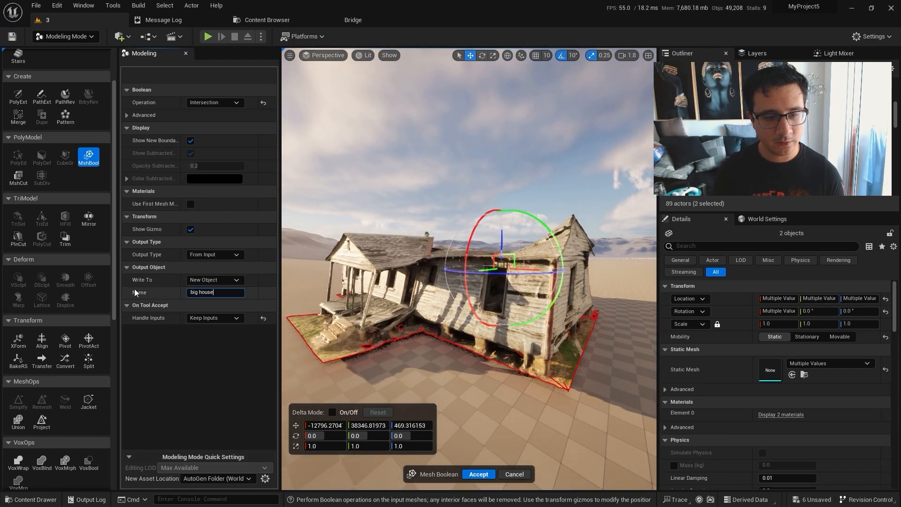
{"action": "key", "text": "Tab"}
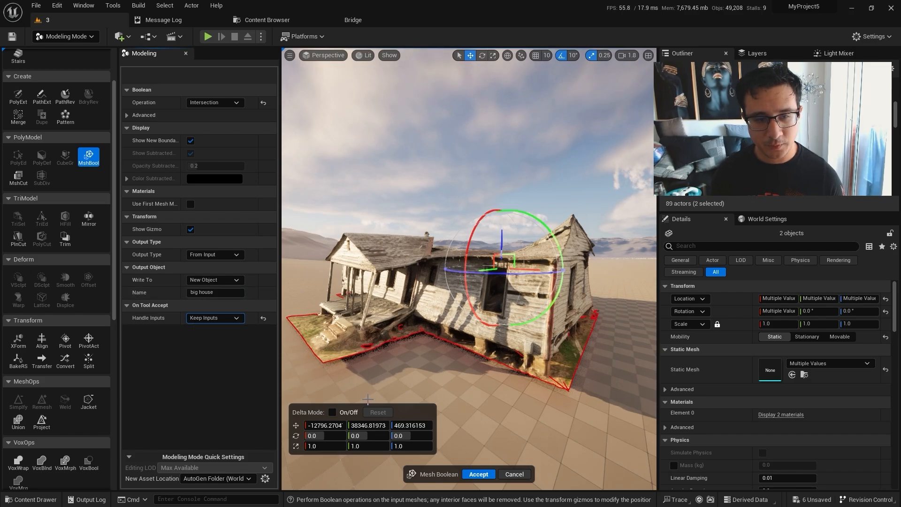
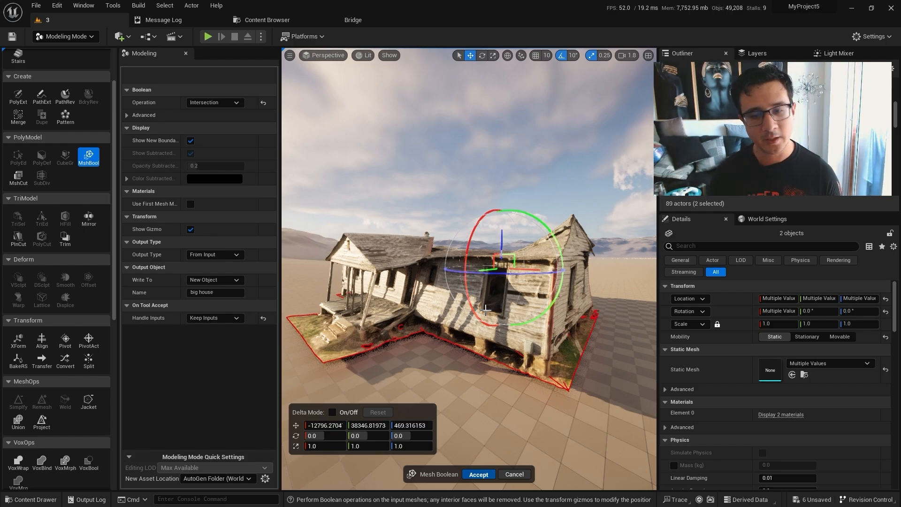
{"action": "right_click_drag", "start_coordinate": [515, 227], "coordinate": [515, 281]}
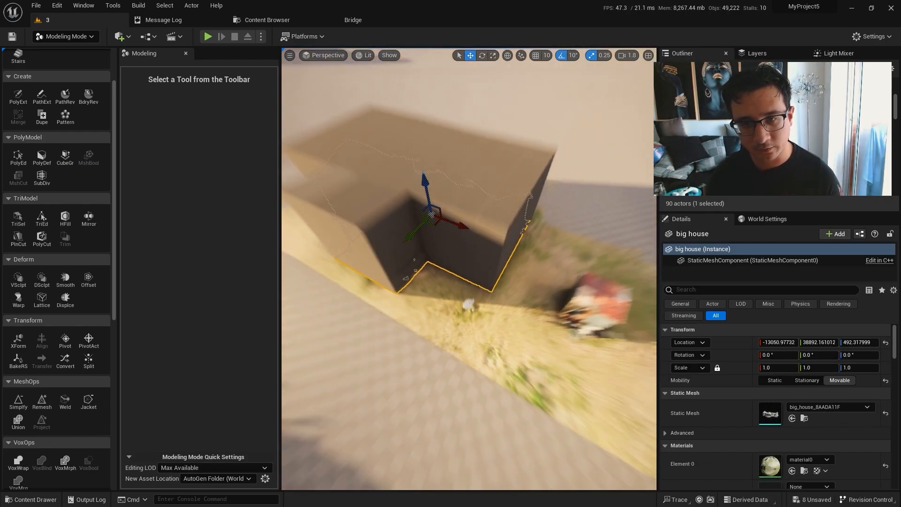
Move the Box clear of the scan and move the big house mesh off it to about X -9758, Y 35076.
{"action": "left_click", "coordinate": [459, 241]}
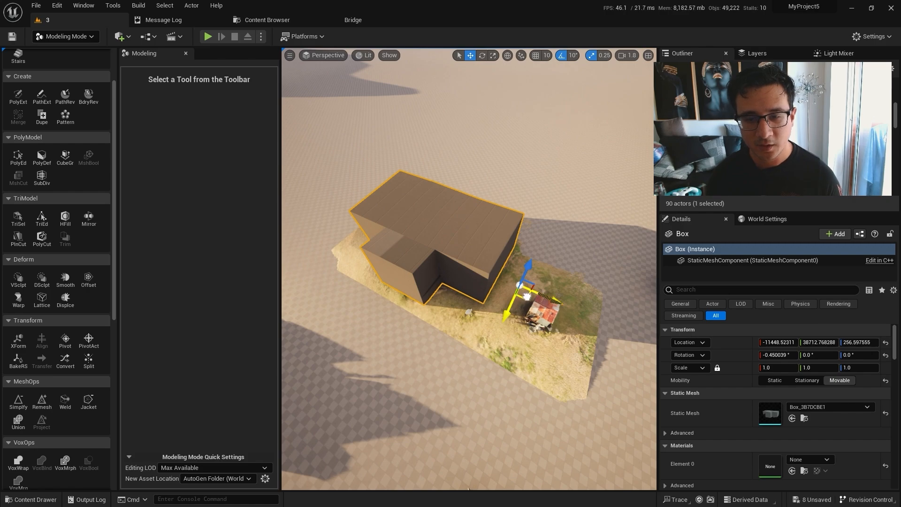
{"action": "left_click_drag", "start_coordinate": [527, 295], "coordinate": [390, 182]}
{"action": "left_click", "coordinate": [449, 251]}
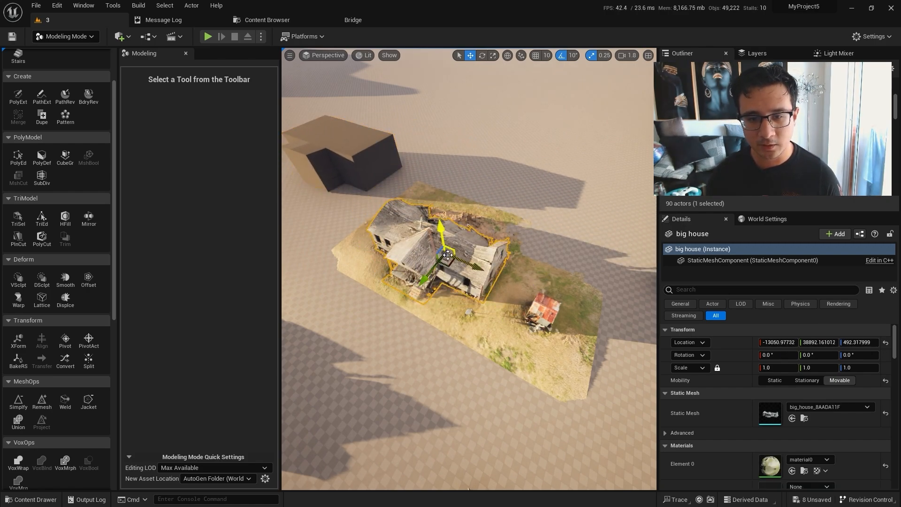
{"action": "left_click_drag", "start_coordinate": [443, 265], "coordinate": [638, 206]}
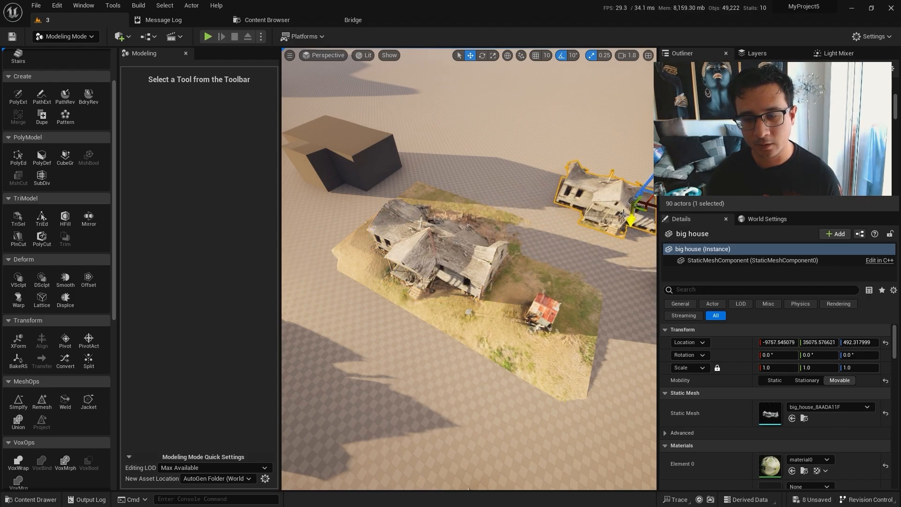
{"action": "key", "text": "f"}
{"action": "left_click_drag", "start_coordinate": [487, 321], "coordinate": [542, 220], "text": "alt"}
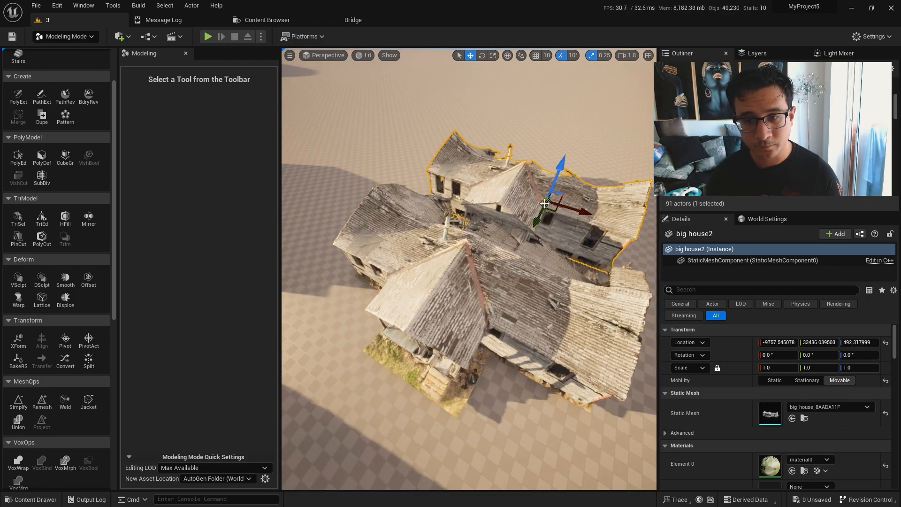
{"action": "key", "text": "Delete"}
Start editing the big house's pivot and place it at the bottom of the bounding box.
{"action": "left_click", "coordinate": [484, 274]}
{"action": "right_click_drag", "start_coordinate": [492, 280], "coordinate": [470, 282]}
{"action": "key", "text": "q"}
{"action": "scroll", "coordinate": [491, 280], "scroll_direction": "down", "scroll_amount": 2}
{"action": "left_click", "coordinate": [66, 342]}
{"action": "left_click", "coordinate": [184, 152]}
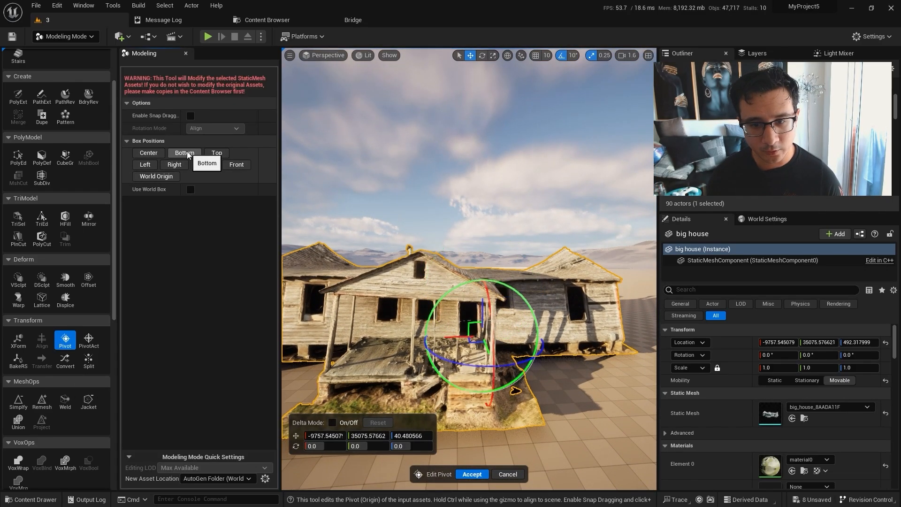
Move the big house's pivot to about X -10215 and Z 123.5, and accept the pivot edit.
{"action": "right_click_drag", "start_coordinate": [406, 322], "coordinate": [406, 322]}
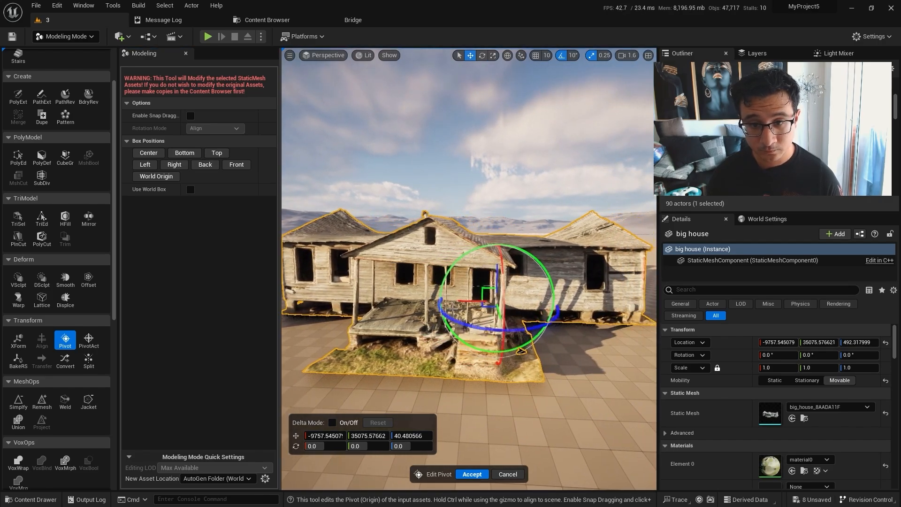
{"action": "left_click_drag", "start_coordinate": [462, 299], "coordinate": [419, 296]}
{"action": "right_click_drag", "start_coordinate": [463, 321], "coordinate": [464, 321]}
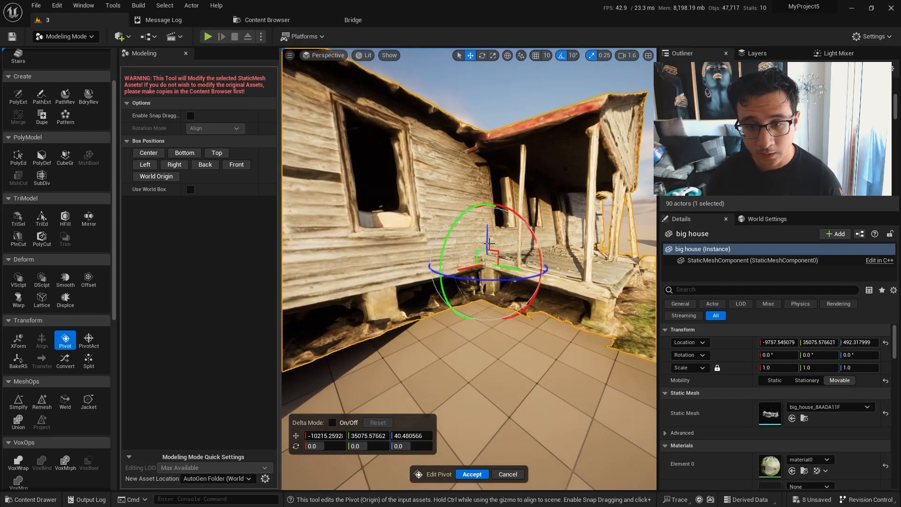
{"action": "left_click_drag", "start_coordinate": [486, 241], "coordinate": [486, 232]}
{"action": "right_click_drag", "start_coordinate": [490, 270], "coordinate": [491, 270]}
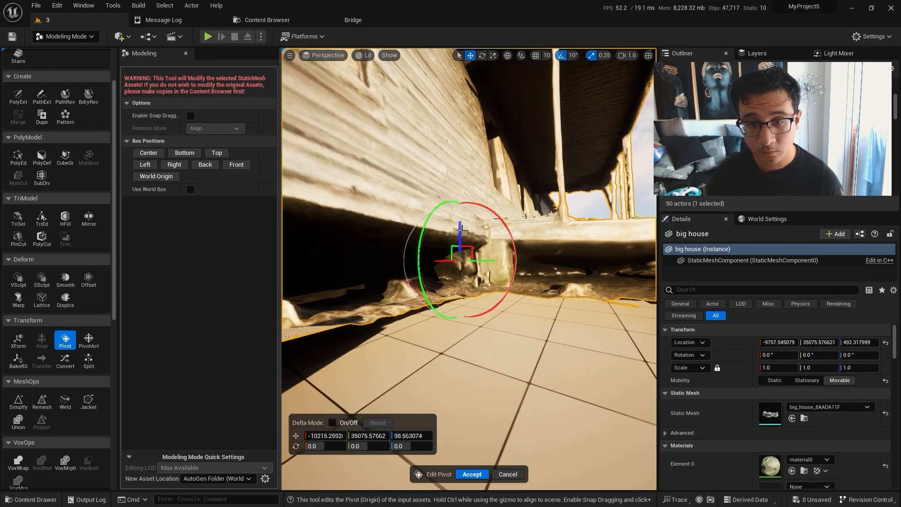
{"action": "left_click_drag", "start_coordinate": [461, 243], "coordinate": [461, 226]}
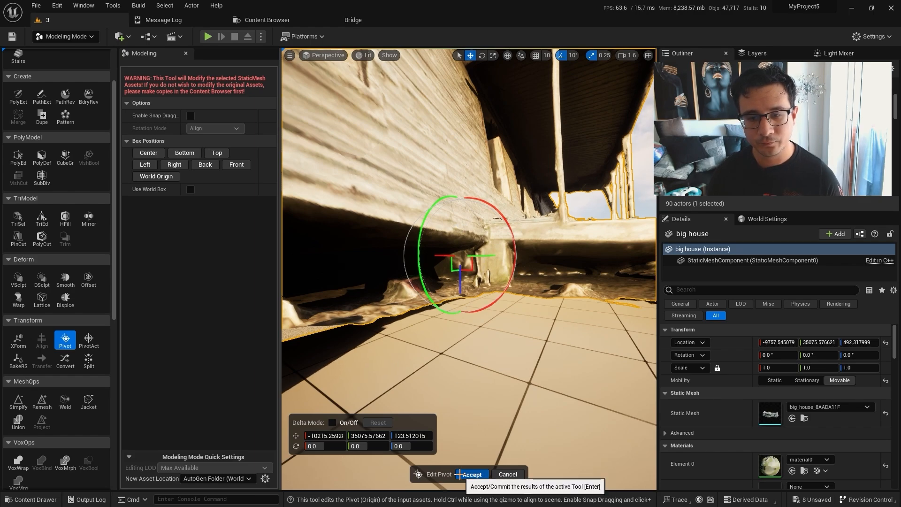
{"action": "key", "text": "Return"}
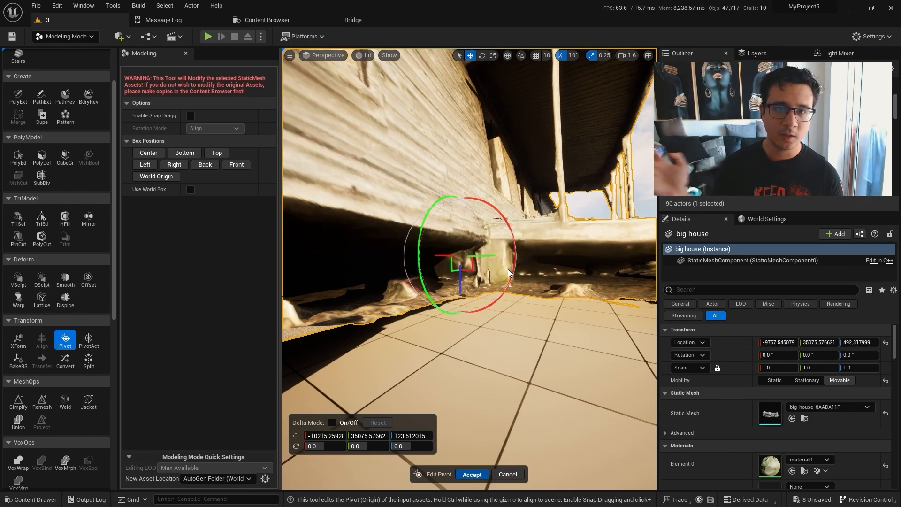
Locate the big house's mesh asset in the content browser and return to the level.
{"action": "key", "text": "s"}
{"action": "right_click_drag", "start_coordinate": [508, 269], "coordinate": [508, 269]}
{"action": "scroll", "coordinate": [508, 269], "scroll_direction": "up", "scroll_amount": 5}
{"action": "key", "text": "w"}
{"action": "right_click_drag", "start_coordinate": [435, 234], "coordinate": [435, 234]}
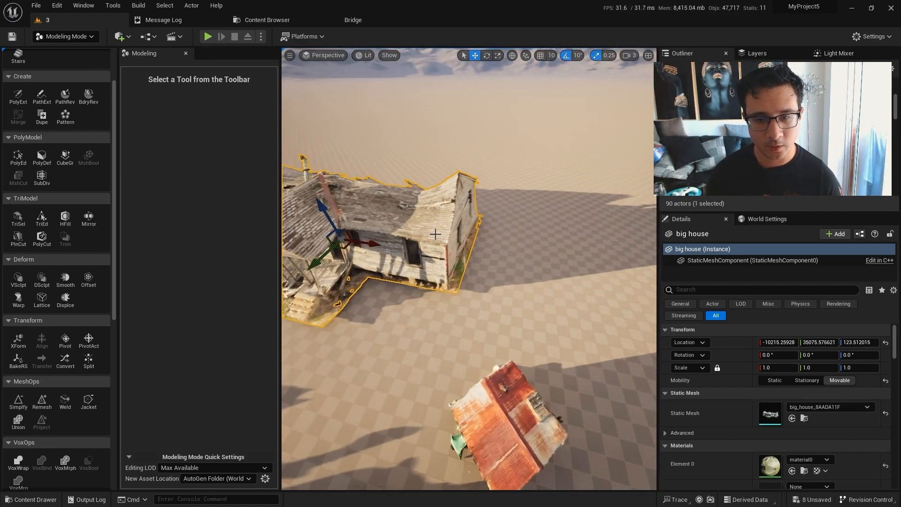
{"action": "key", "text": "ctrl+b"}
{"action": "left_click", "coordinate": [46, 16]}
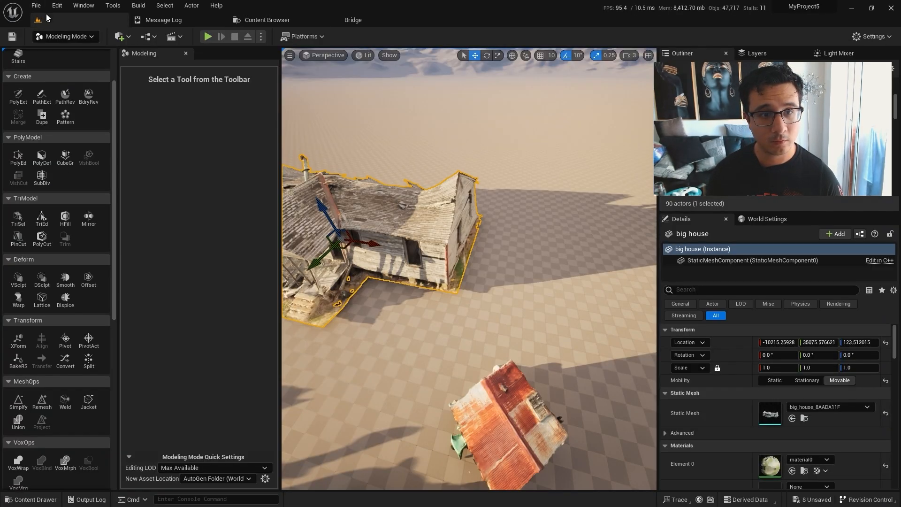
Open the subfolder of _GENERATED that holds the extracted meshes in the level's content drawer.
{"action": "right_click_drag", "start_coordinate": [355, 258], "coordinate": [356, 258]}
{"action": "key", "text": "ctrl+space"}
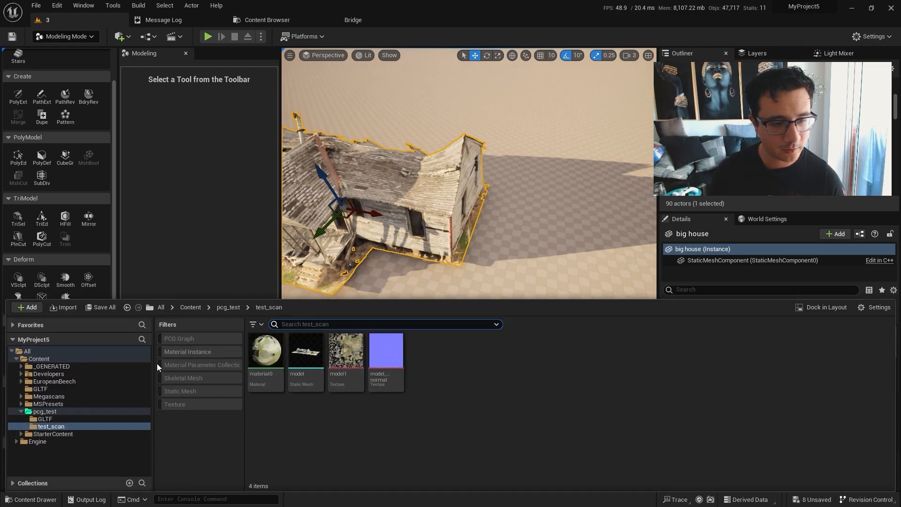
{"action": "left_click", "coordinate": [261, 20]}
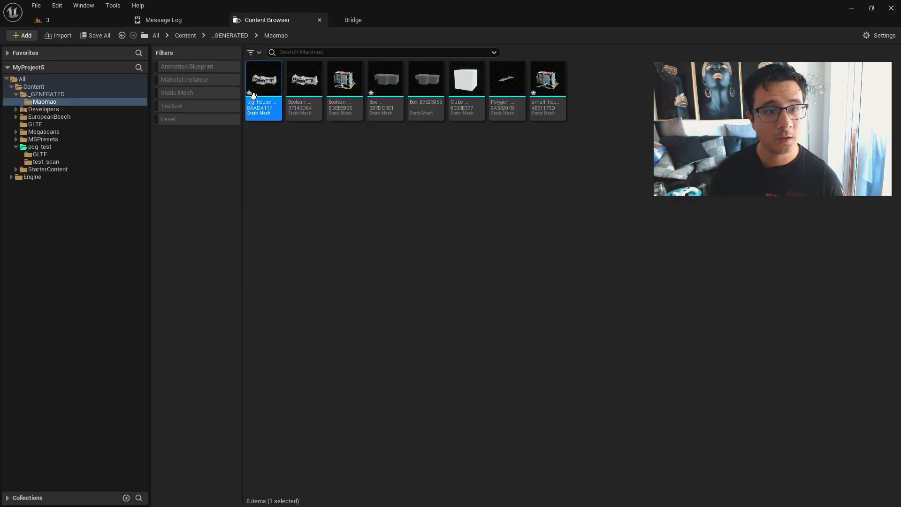
{"action": "left_click", "coordinate": [62, 19]}
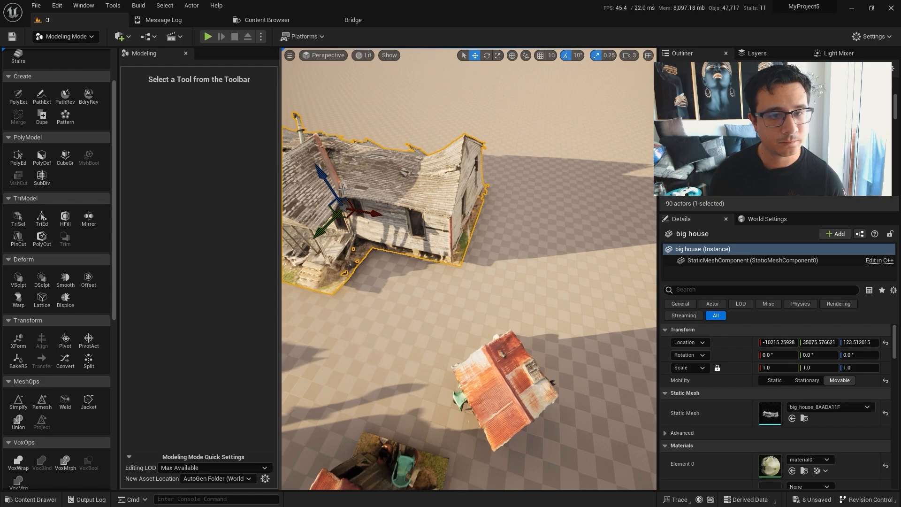
{"action": "key", "text": "ctrl+space"}
{"action": "double_click", "coordinate": [41, 367]}
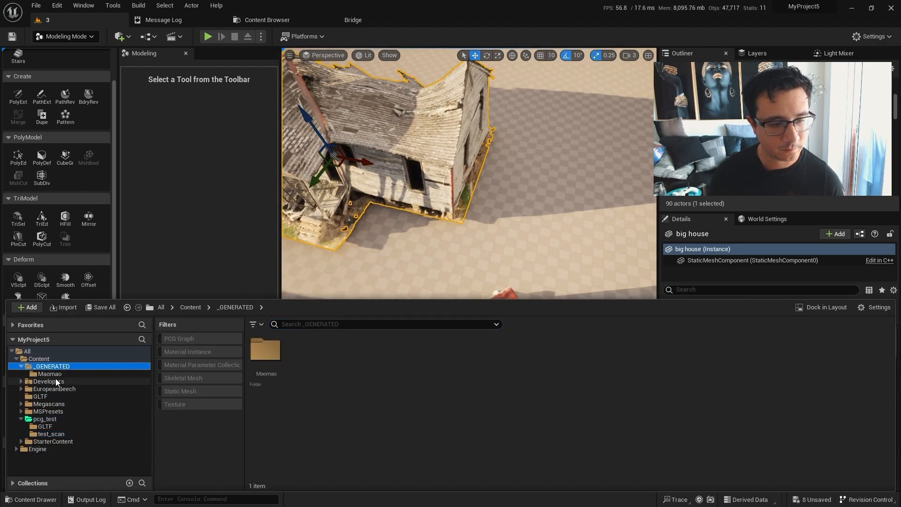
{"action": "left_click", "coordinate": [56, 375]}
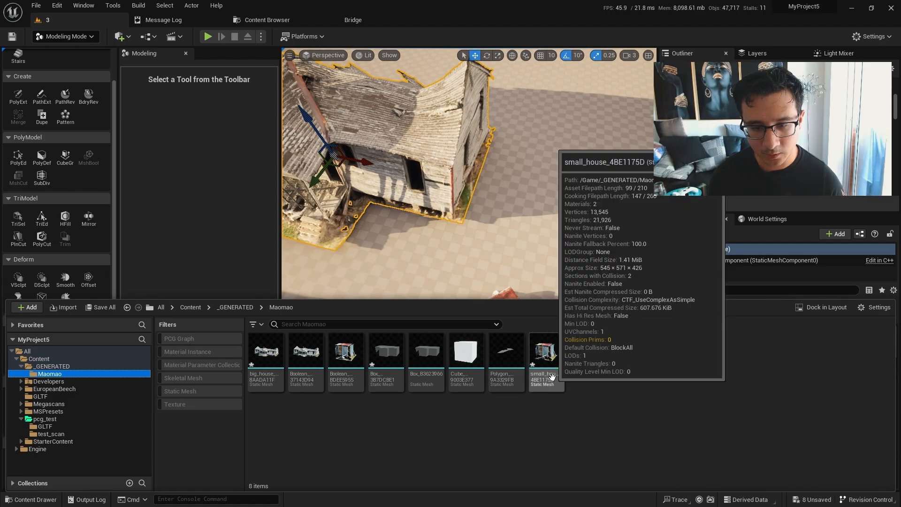
Place the big_house_8AADA11F mesh in the level at about X -7483, Y 33893 and raise it to about Z 29.
{"action": "left_click_drag", "start_coordinate": [264, 385], "coordinate": [597, 164]}
{"action": "right_click_drag", "start_coordinate": [597, 164], "coordinate": [601, 94]}
{"action": "key", "text": "w"}
{"action": "right_click_drag", "start_coordinate": [484, 248], "coordinate": [496, 237]}
{"action": "left_click_drag", "start_coordinate": [490, 230], "coordinate": [490, 224]}
{"action": "key", "text": "s"}
{"action": "right_click_drag", "start_coordinate": [490, 224], "coordinate": [281, 268]}
{"action": "key", "text": "w"}
{"action": "key", "text": "s"}
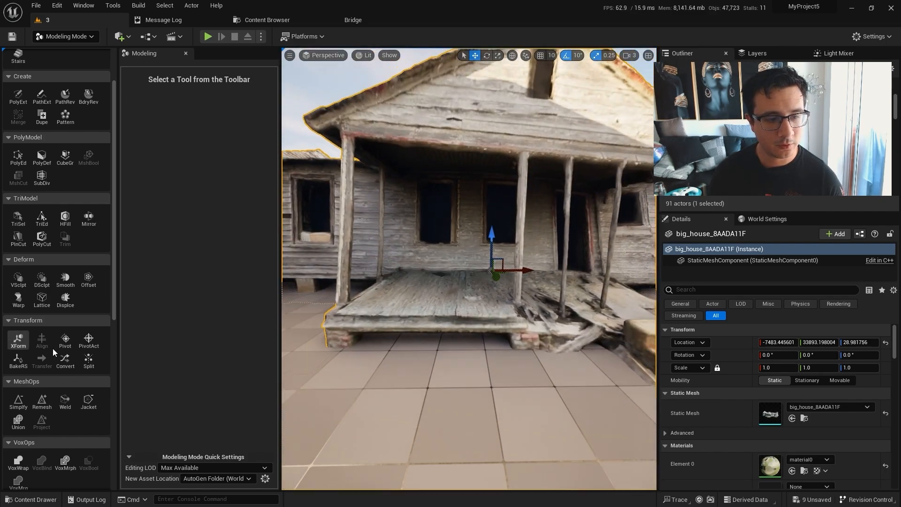
Lower the placed big house's pivot to about Z -55, accept the edit and delete that copy.
{"action": "left_click", "coordinate": [65, 339]}
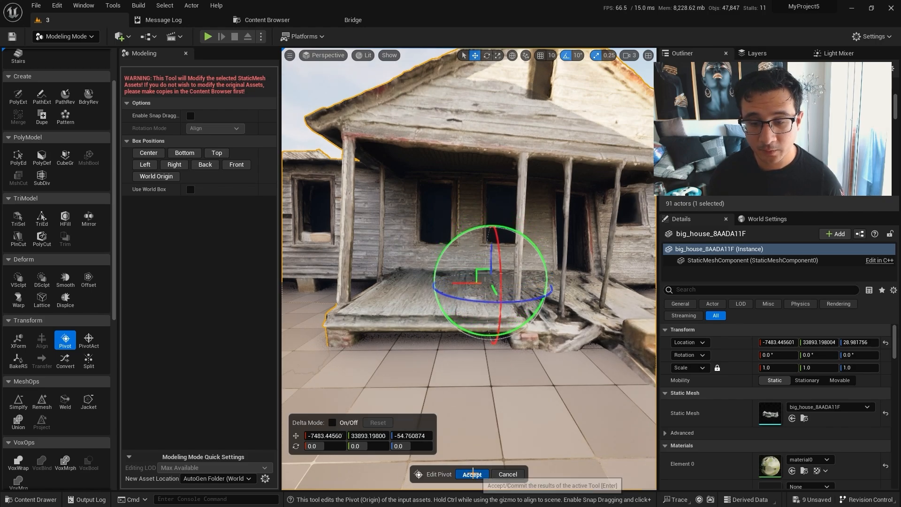
{"action": "left_click", "coordinate": [473, 474]}
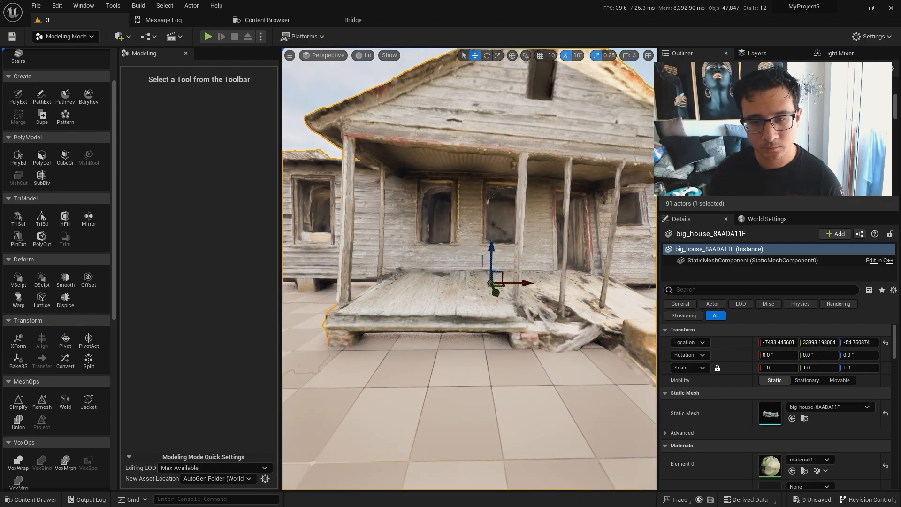
{"action": "scroll", "coordinate": [482, 260], "scroll_direction": "down", "scroll_amount": 5}
{"action": "key", "text": "Delete"}
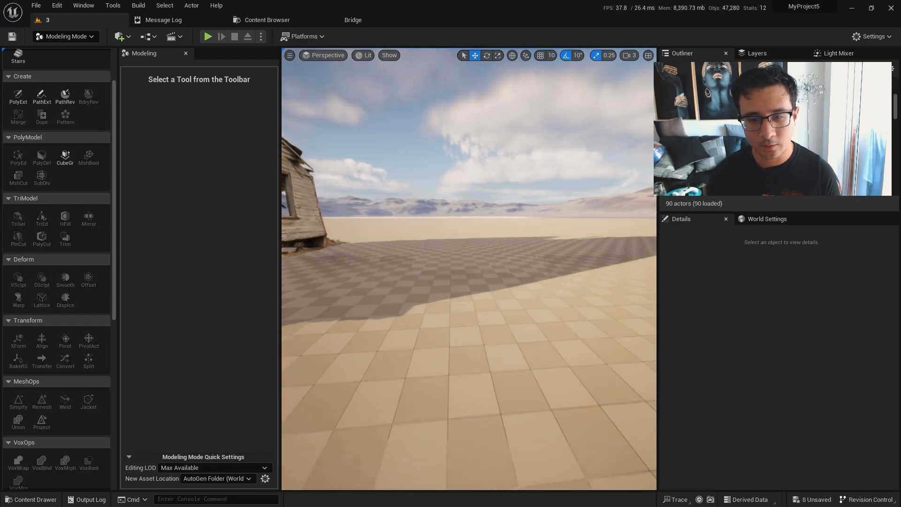
Place the big_house_8AADA11F mesh at about X -7658, Y 33871 and lower it into the ground to about Z -39.
{"action": "key", "text": "ctrl+space"}
{"action": "left_click_drag", "start_coordinate": [269, 364], "coordinate": [455, 249]}
{"action": "scroll", "coordinate": [460, 216], "scroll_direction": "up", "scroll_amount": 5}
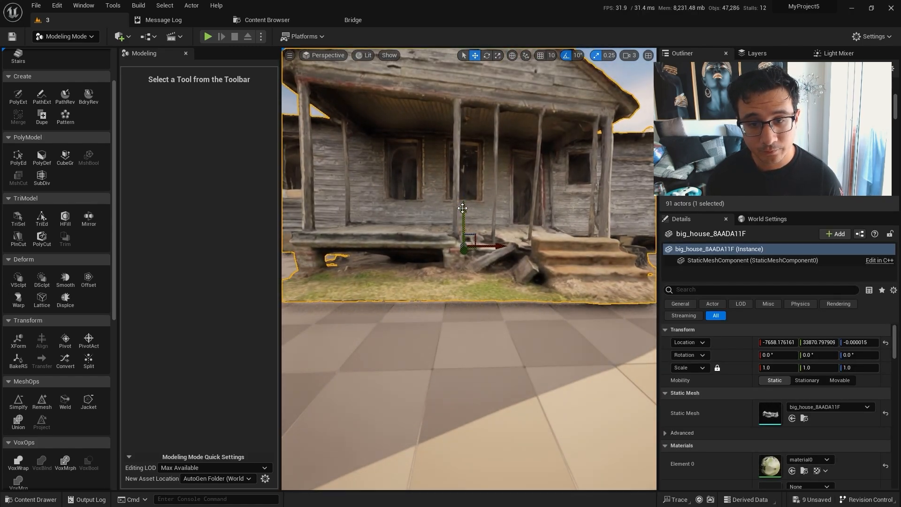
{"action": "left_click_drag", "start_coordinate": [463, 208], "coordinate": [463, 215]}
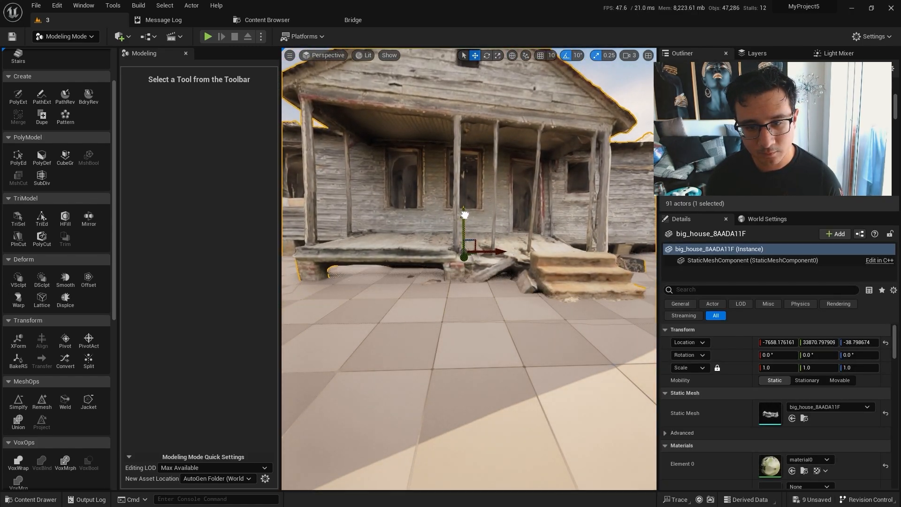
{"action": "key", "text": "Escape"}
Delete the original extracted big house actor from the level, keeping the newly placed mesh.
{"action": "key", "text": "s"}
{"action": "right_click_drag", "start_coordinate": [463, 225], "coordinate": [438, 339]}
{"action": "left_click", "coordinate": [435, 300]}
{"action": "key", "text": "Delete"}
Move the small_house_4BE1175D mesh beside the big house to about X -5527, Y 34404.
{"action": "left_click", "coordinate": [407, 340]}
{"action": "key", "text": "s"}
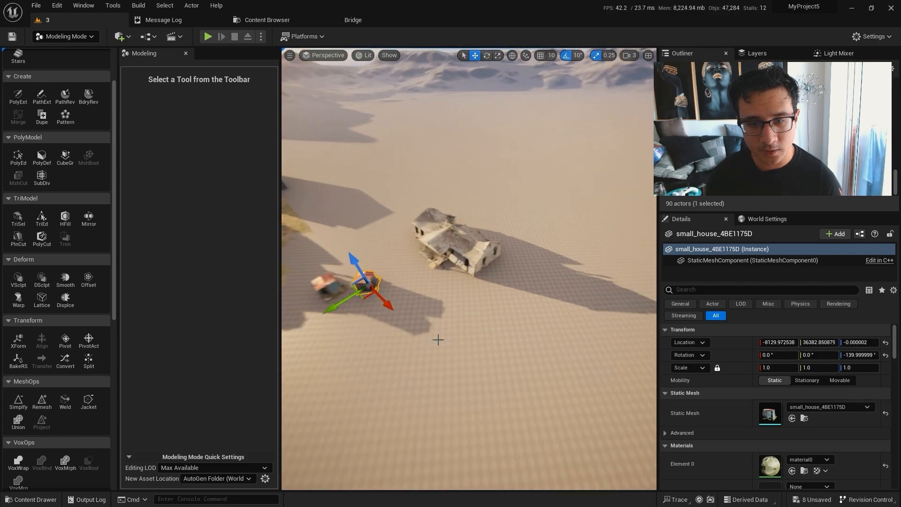
{"action": "right_click_drag", "start_coordinate": [357, 302], "coordinate": [412, 333]}
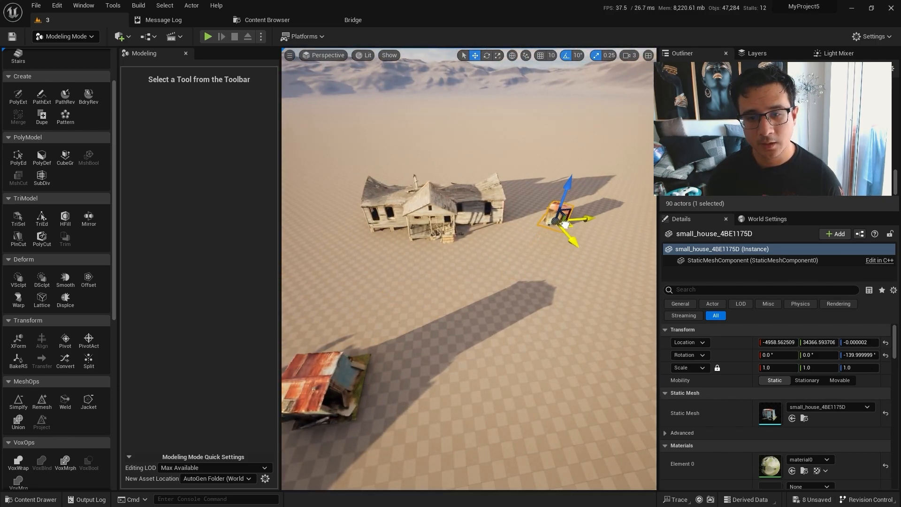
{"action": "key", "text": "w"}
{"action": "right_click_drag", "start_coordinate": [543, 228], "coordinate": [537, 191]}
{"action": "scroll", "coordinate": [538, 192], "scroll_direction": "down", "scroll_amount": 1}
{"action": "right_click_drag", "start_coordinate": [517, 281], "coordinate": [512, 283]}
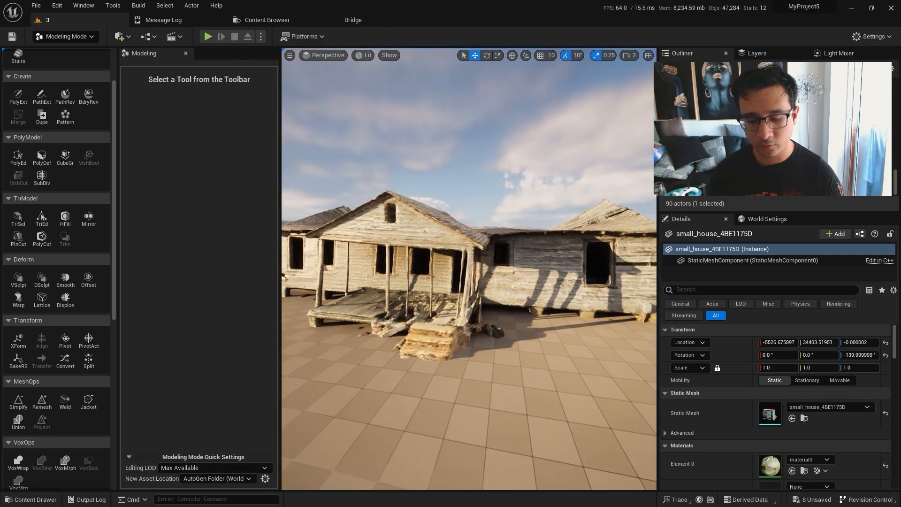
Examine the big house's porch and front wall up close in a fullscreen viewport.
{"action": "key", "text": "F11"}
{"action": "scroll", "coordinate": [522, 313], "scroll_direction": "down", "scroll_amount": 1}
{"action": "mouse_move", "coordinate": [522, 313]}
{"action": "right_mouse_down"}
{"action": "mouse_move", "coordinate": [512, 327]}
{"action": "mouse_move", "coordinate": [522, 313]}
{"action": "right_mouse_up"}
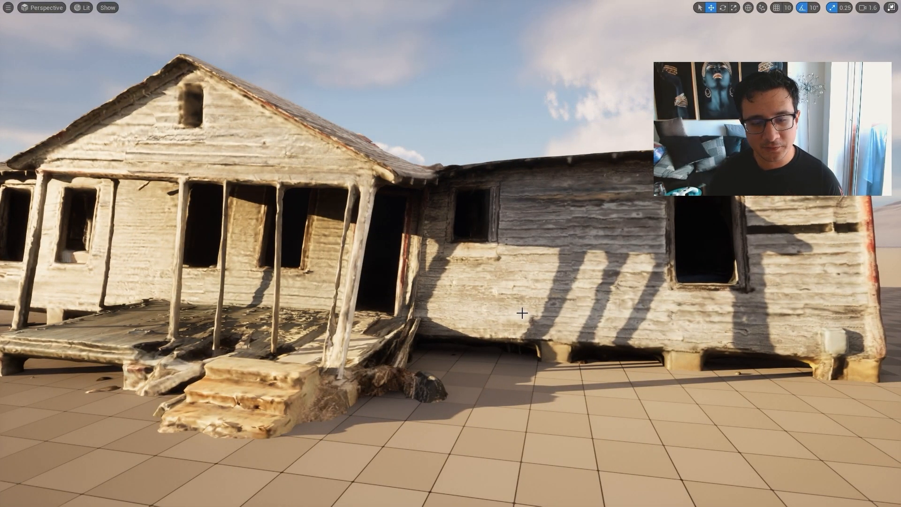
{"action": "mouse_move", "coordinate": [512, 316]}
{"action": "right_mouse_down"}
{"action": "mouse_move", "coordinate": [508, 323]}
{"action": "mouse_move", "coordinate": [514, 319]}
{"action": "right_mouse_up"}
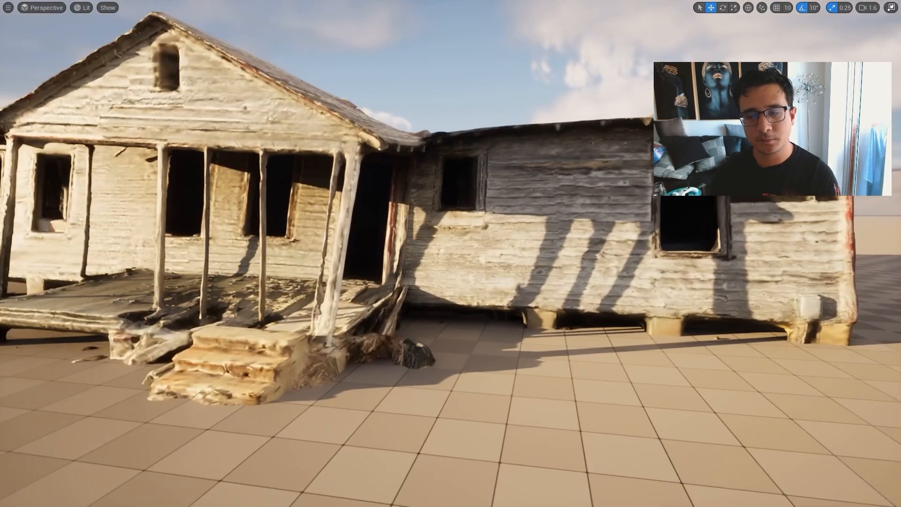
{"action": "key", "text": "F11"}
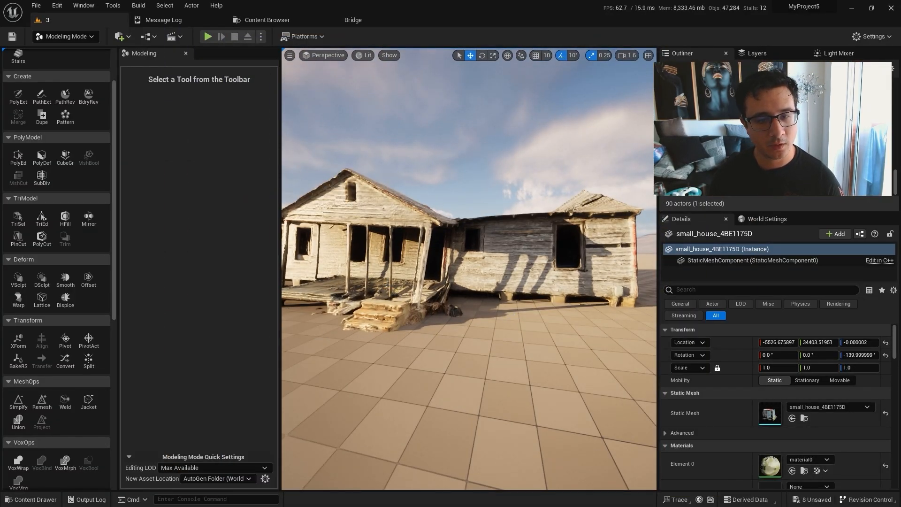
Start an Edit Normals operation on the placed big house mesh.
{"action": "left_click", "coordinate": [388, 285]}
{"action": "right_click_drag", "start_coordinate": [388, 280], "coordinate": [406, 302]}
{"action": "key", "text": "w"}
{"action": "scroll", "coordinate": [388, 280], "scroll_direction": "down", "scroll_amount": 2}
{"action": "key", "text": "s"}
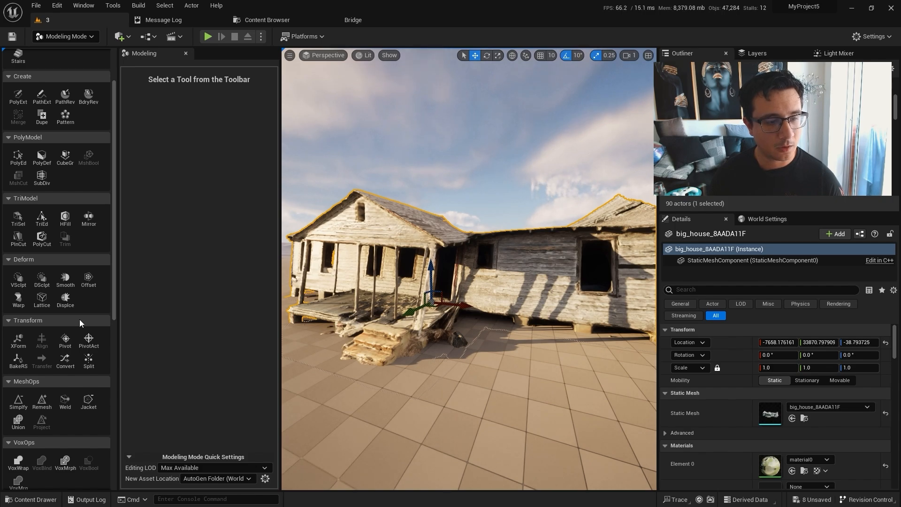
{"action": "scroll", "coordinate": [80, 320], "scroll_direction": "down", "scroll_amount": 3}
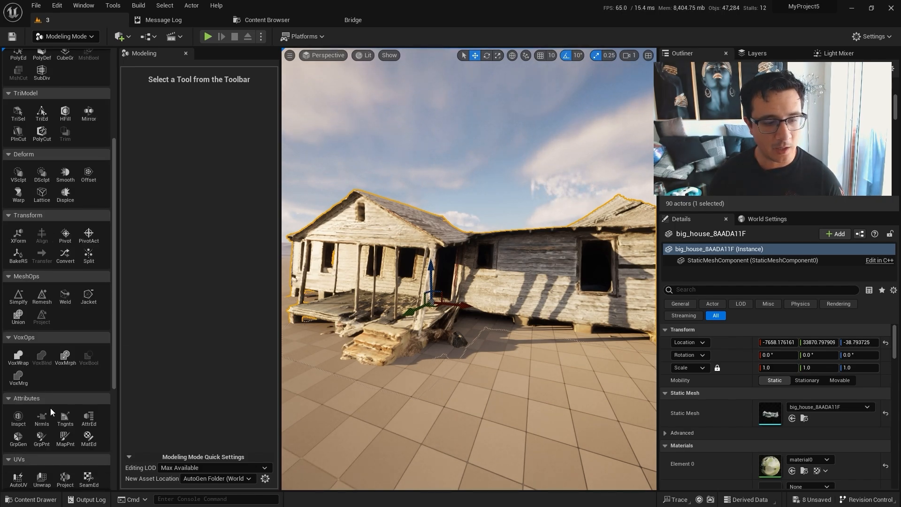
{"action": "left_click", "coordinate": [42, 420]}
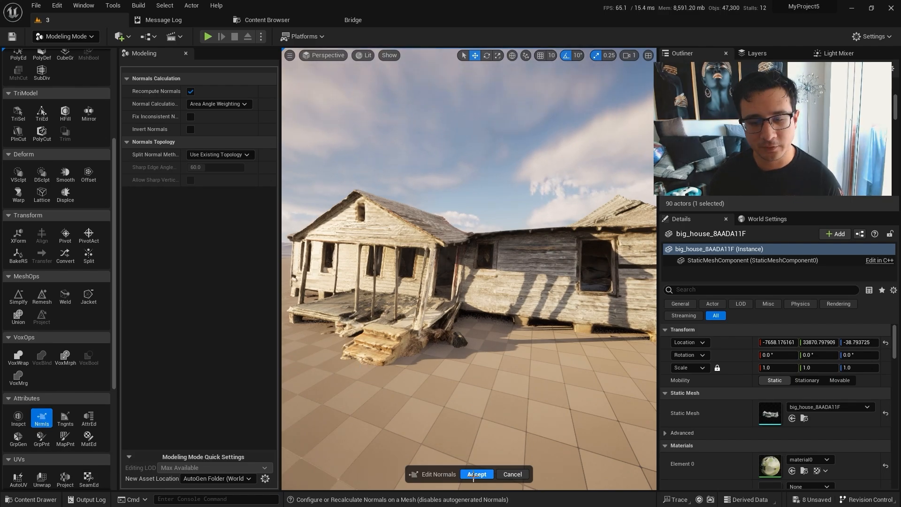
Try Face Normal Threshold as the split normal method, restore Use Existing Topology and accept the normals edit.
{"action": "left_click", "coordinate": [243, 154]}
{"action": "left_click", "coordinate": [238, 171]}
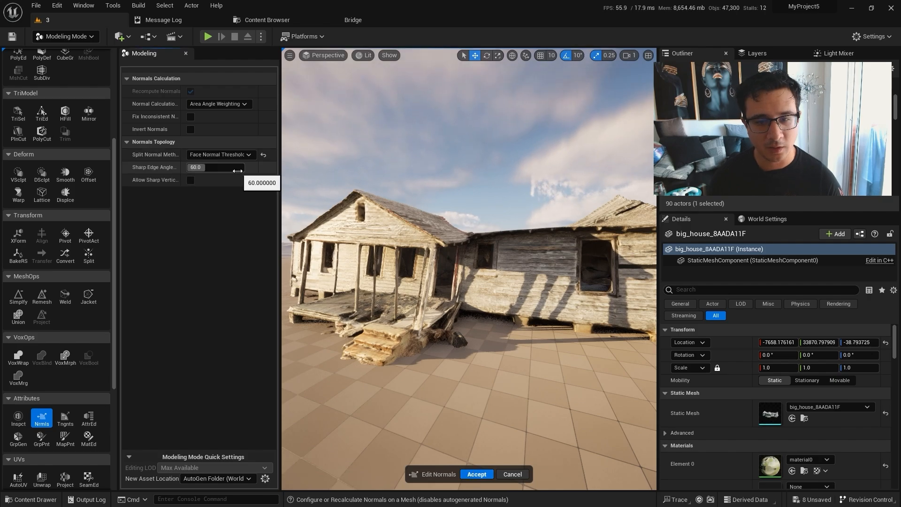
{"action": "left_click", "coordinate": [241, 154]}
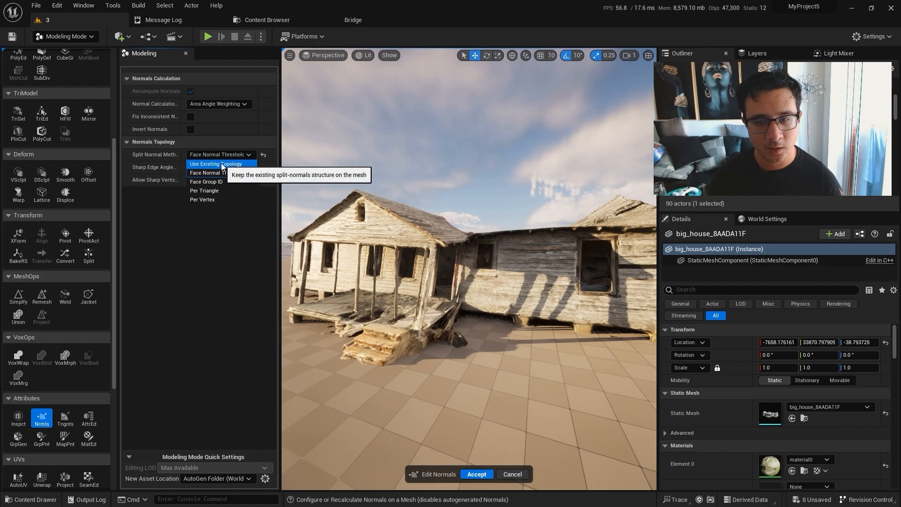
{"action": "left_click", "coordinate": [222, 166]}
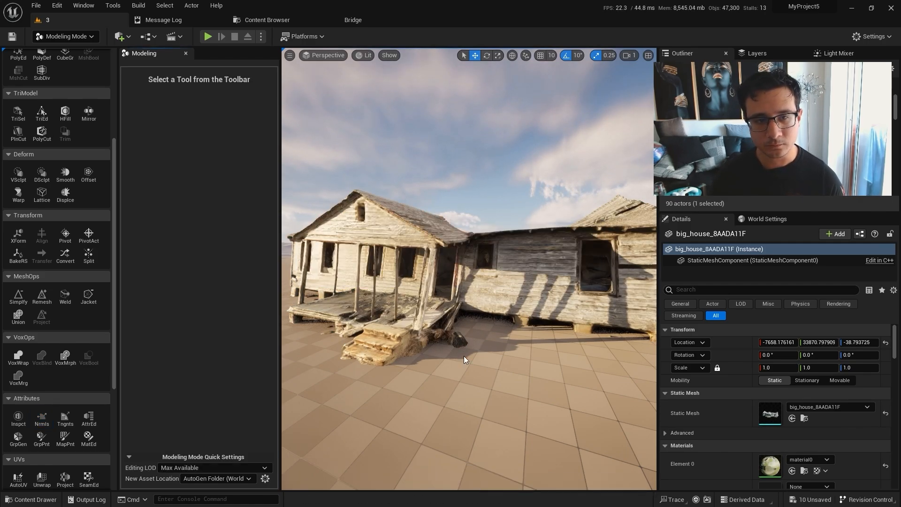
Recompute the small_house_4BE1175D mesh's normals using its existing topology and accept the edit.
{"action": "right_click_drag", "start_coordinate": [483, 360], "coordinate": [434, 371]}
{"action": "left_click", "coordinate": [436, 371]}
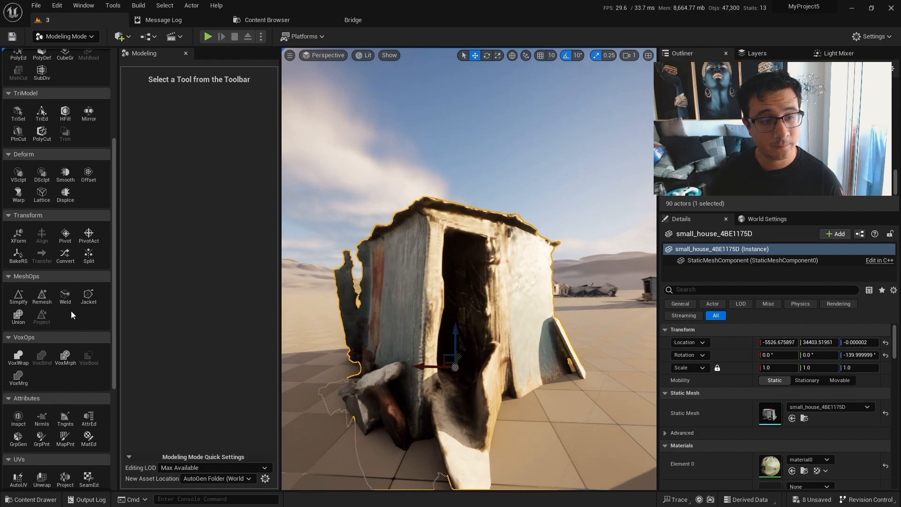
{"action": "left_click", "coordinate": [42, 418]}
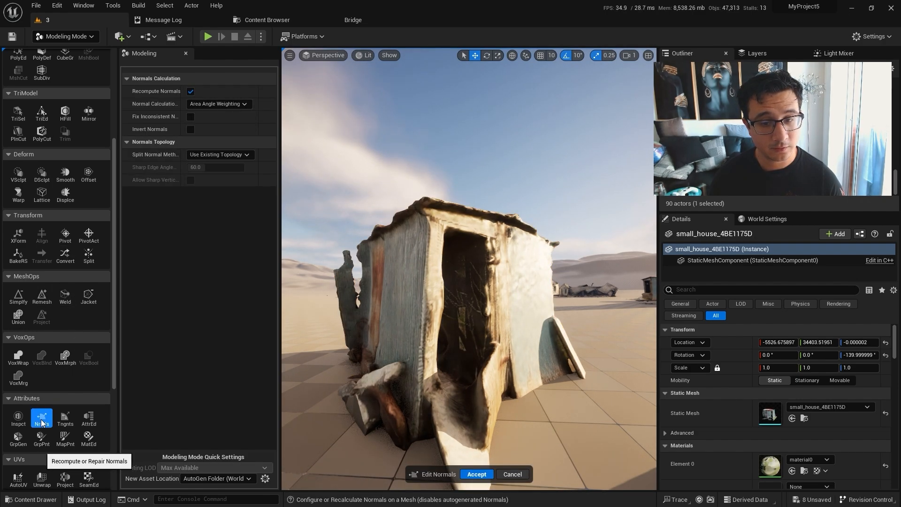
{"action": "left_click", "coordinate": [475, 474]}
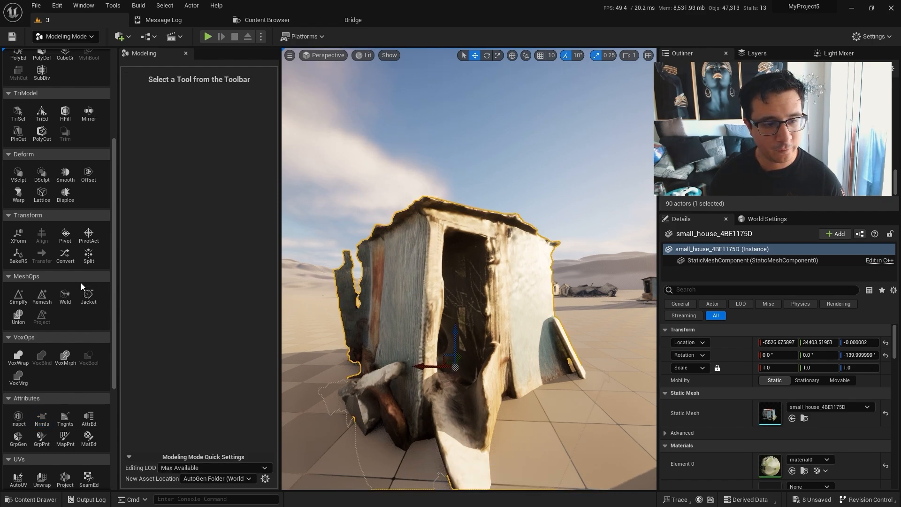
Start another normals edit on the small house with Face Normal Threshold splitting, trying sharp edge angles of 20, 180 and 50.
{"action": "left_click", "coordinate": [42, 418]}
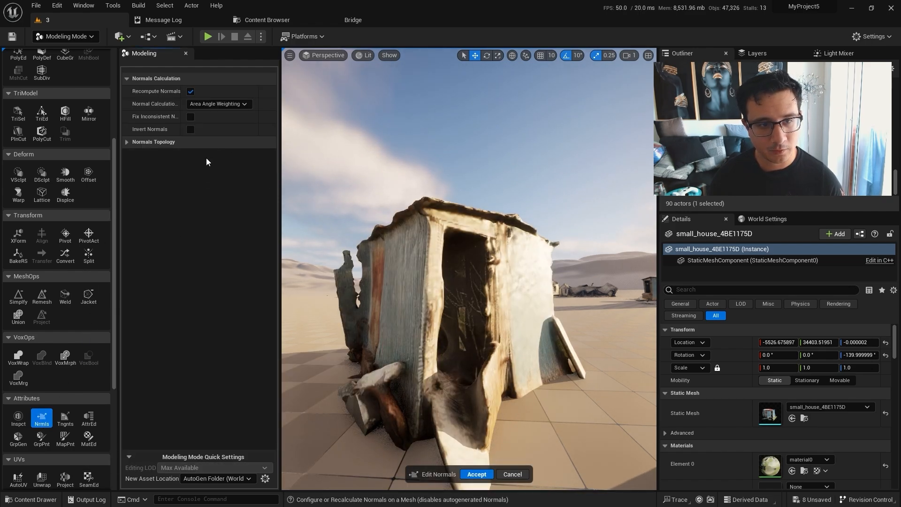
{"action": "left_click", "coordinate": [210, 156]}
{"action": "left_click", "coordinate": [207, 173]}
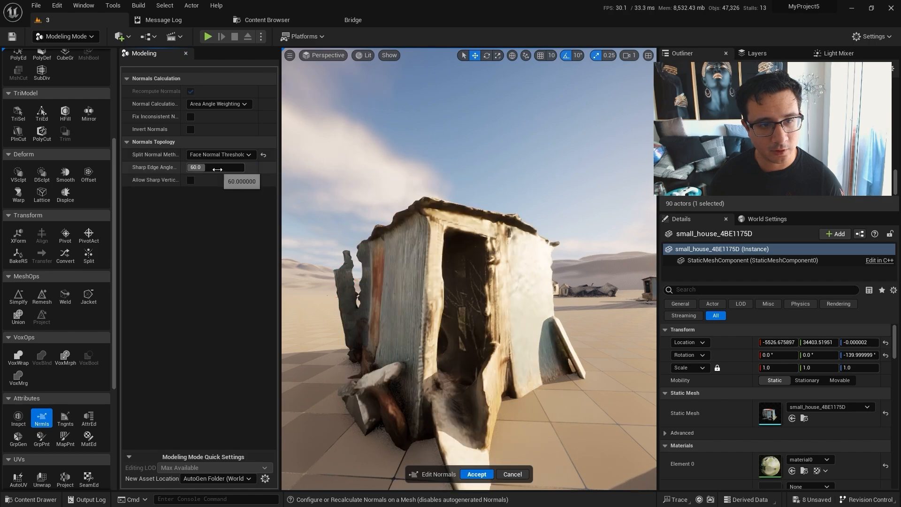
{"action": "left_click", "coordinate": [218, 169]}
{"action": "type", "text": "20"}
{"action": "key", "text": "Return"}
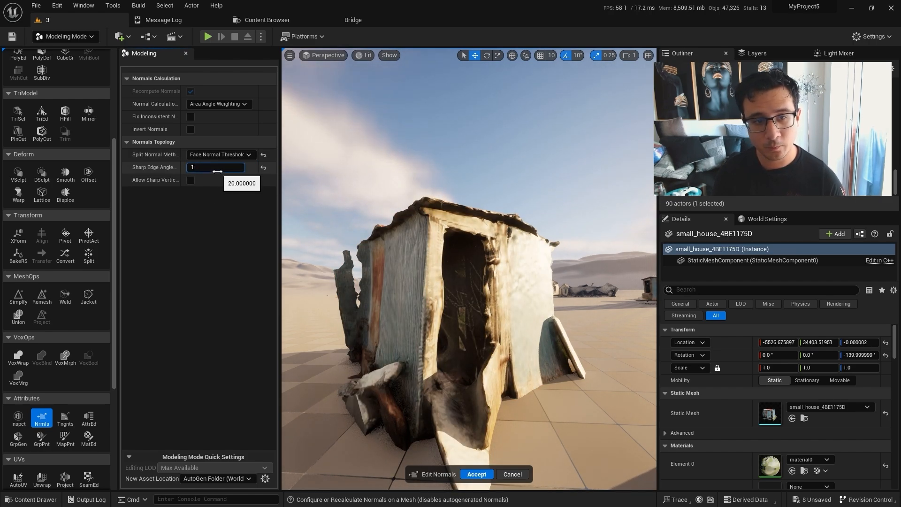
{"action": "key", "text": "Return"}
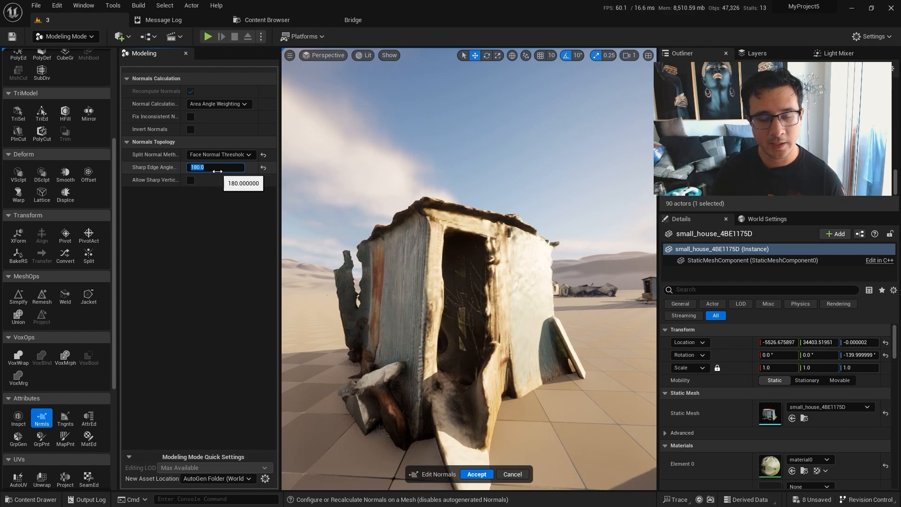
{"action": "key", "text": "Return"}
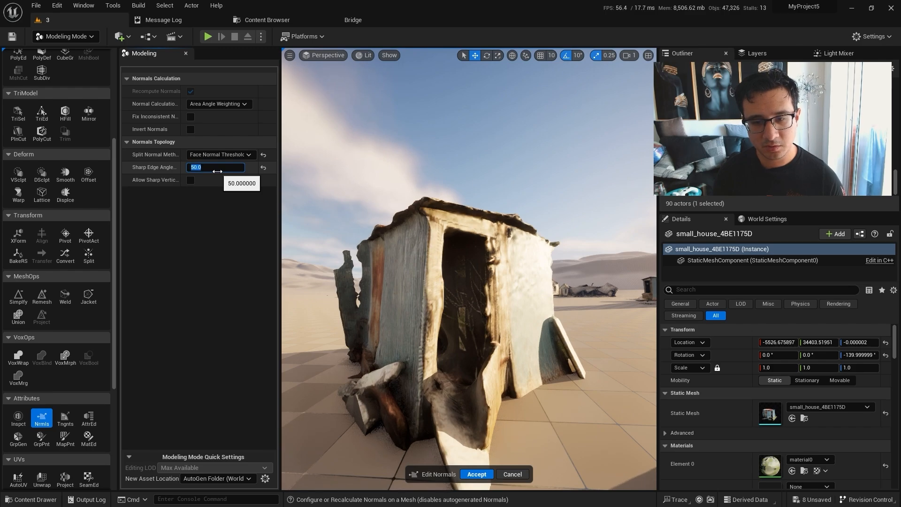
Accept the small house's recalculated normals, and rotate the house around its vertical axis to about -260 degrees.
{"action": "left_click", "coordinate": [477, 474]}
{"action": "key", "text": "e"}
{"action": "right_click_drag", "start_coordinate": [485, 332], "coordinate": [404, 361]}
{"action": "scroll", "coordinate": [484, 332], "scroll_direction": "up", "scroll_amount": 4}
{"action": "key", "text": "d"}
{"action": "key", "text": "d"}
{"action": "key", "text": "s"}
{"action": "key", "text": "w"}
{"action": "right_click_drag", "start_coordinate": [558, 324], "coordinate": [559, 322]}
{"action": "key", "text": "e"}
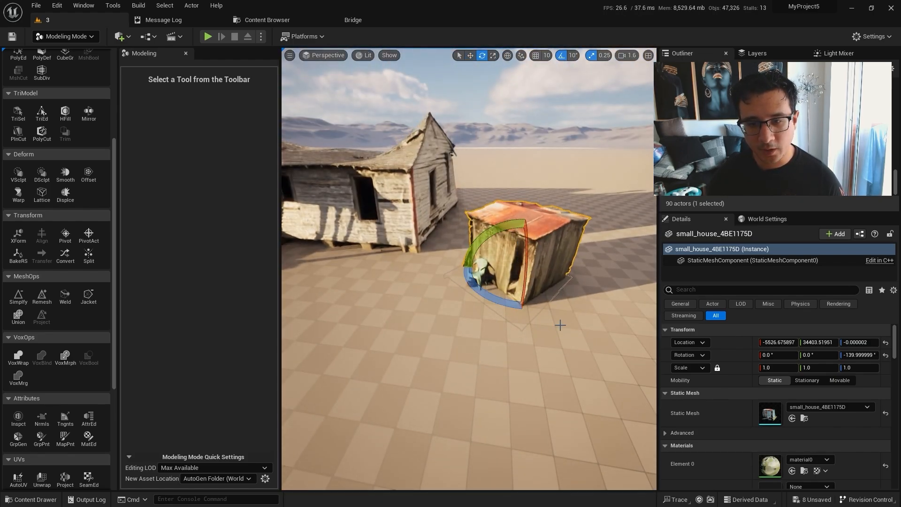
{"action": "left_click_drag", "start_coordinate": [493, 301], "coordinate": [712, 414]}
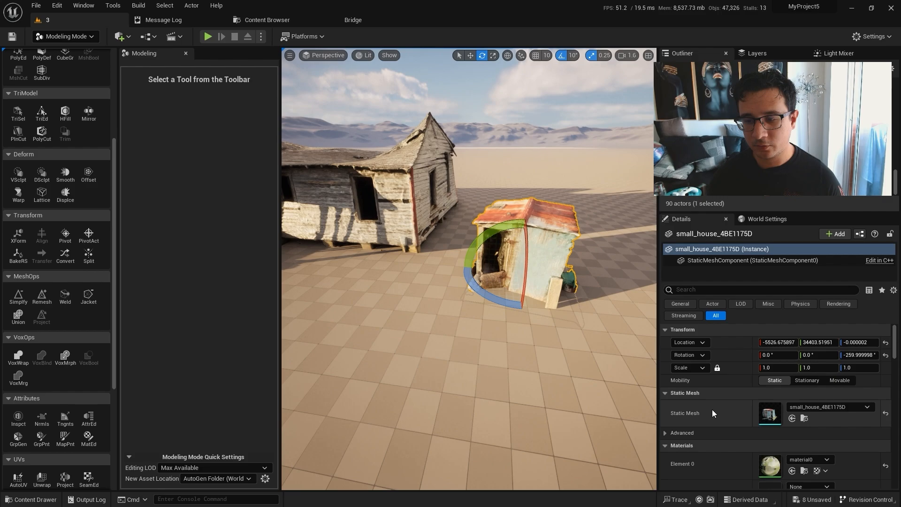
Enable Nanite support on the small house's static mesh and apply the changes.
{"action": "double_click", "coordinate": [770, 414]}
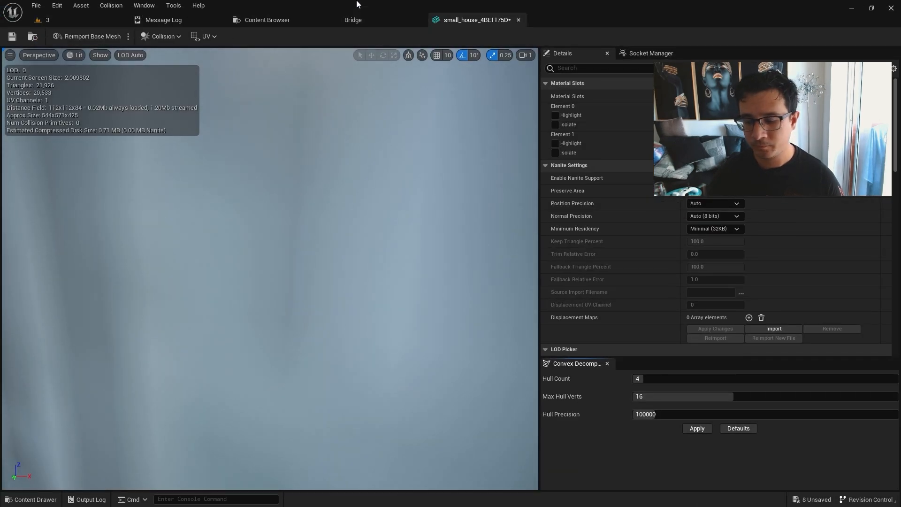
{"action": "scroll", "coordinate": [359, 230], "scroll_direction": "up", "scroll_amount": 2}
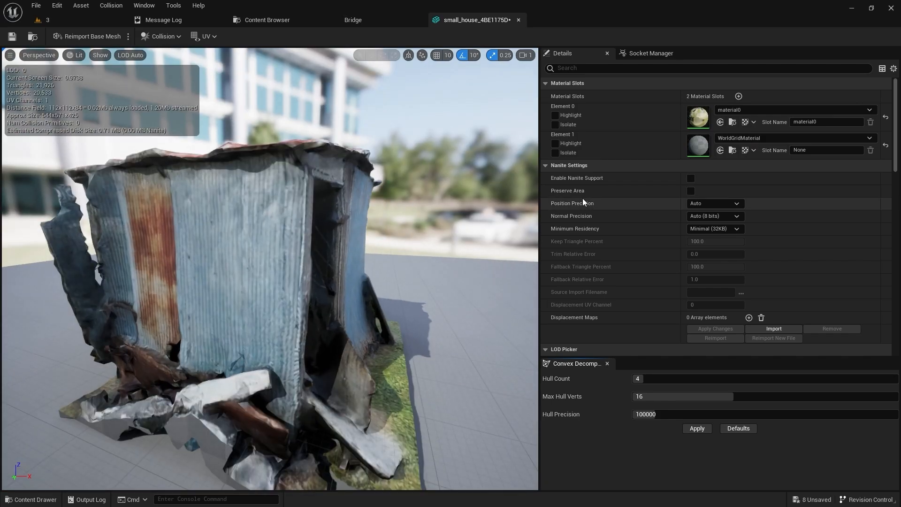
{"action": "left_click", "coordinate": [692, 178]}
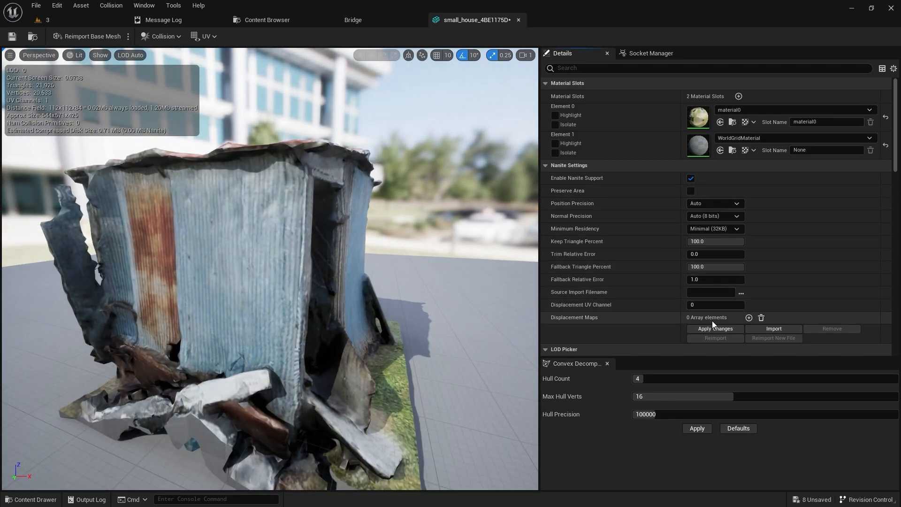
{"action": "left_click", "coordinate": [690, 329]}
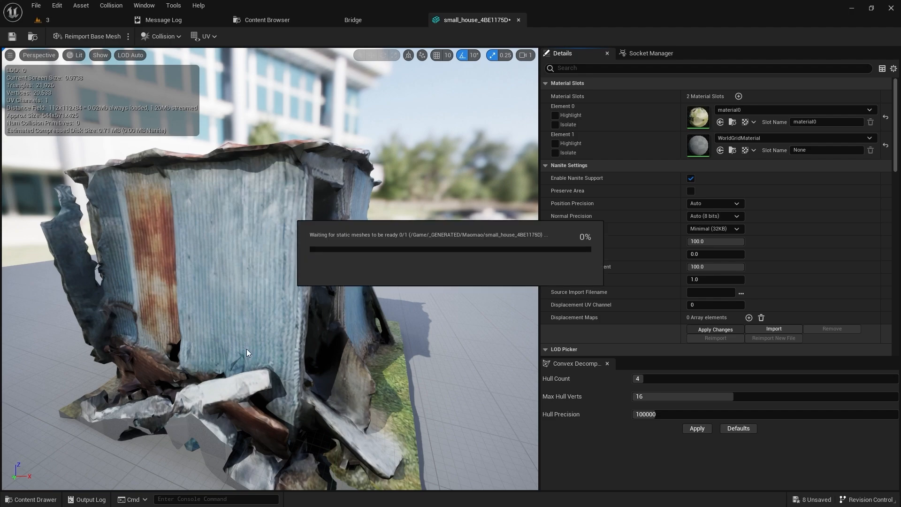
{"action": "left_click_drag", "start_coordinate": [364, 287], "coordinate": [221, 312]}
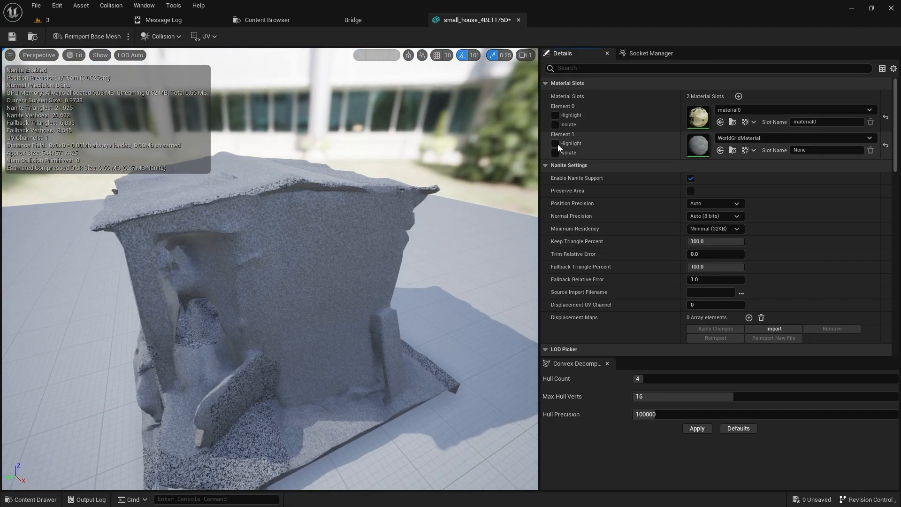
{"action": "left_click_drag", "start_coordinate": [444, 235], "coordinate": [366, 220]}
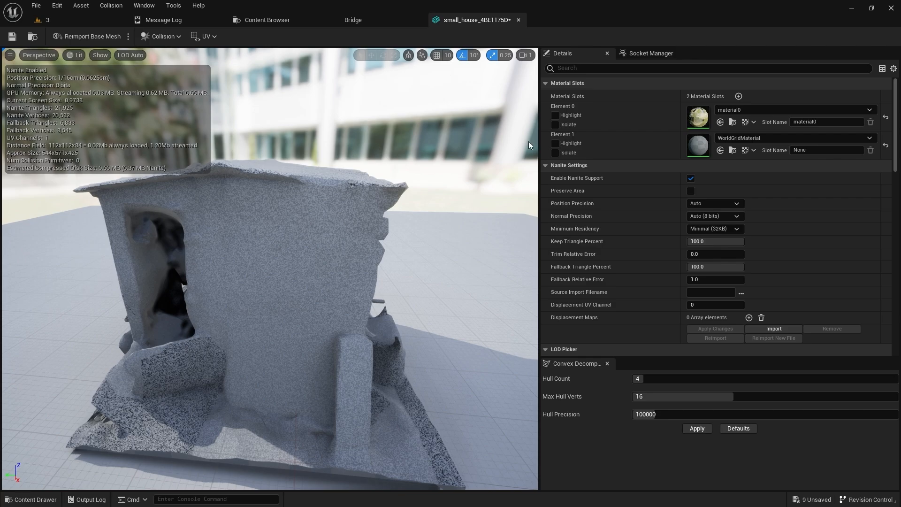
Generate convex collision for the small house mesh with hull count 4, max hull verts 16 and precision 100000, and return to the level.
{"action": "left_click", "coordinate": [697, 428]}
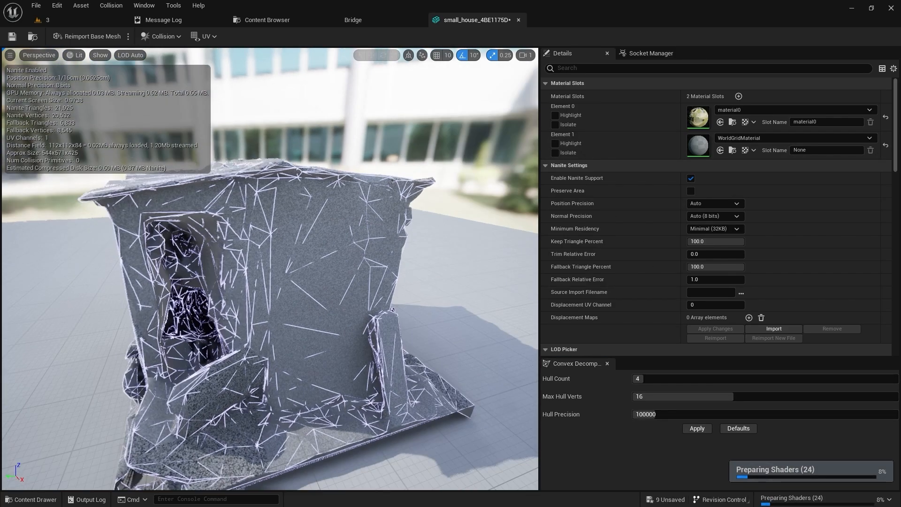
{"action": "left_click_drag", "start_coordinate": [301, 263], "coordinate": [394, 263]}
{"action": "left_click", "coordinate": [45, 21]}
{"action": "right_click_drag", "start_coordinate": [397, 183], "coordinate": [381, 184]}
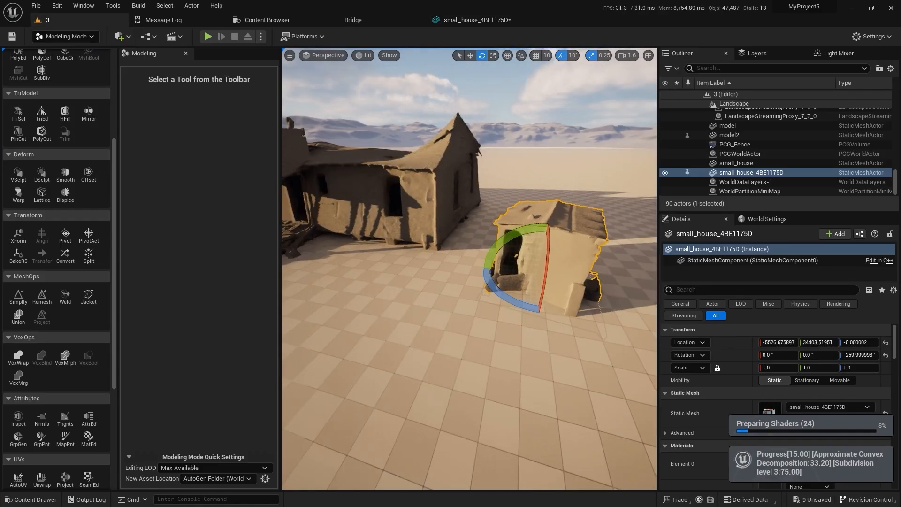
{"action": "right_click_drag", "start_coordinate": [507, 230], "coordinate": [422, 225]}
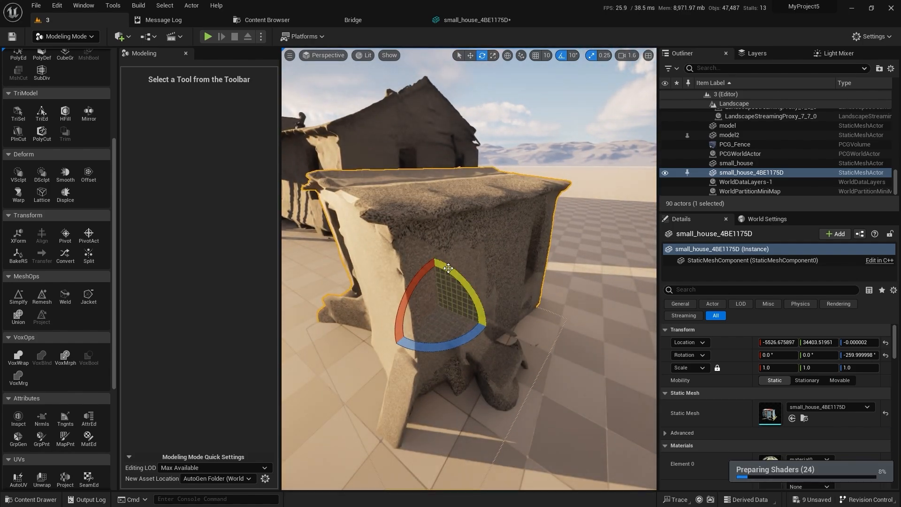
Delete the empty index 1 material from the small house with the Edit Materials tool and accept the edit.
{"action": "scroll", "coordinate": [46, 378], "scroll_direction": "down", "scroll_amount": 4}
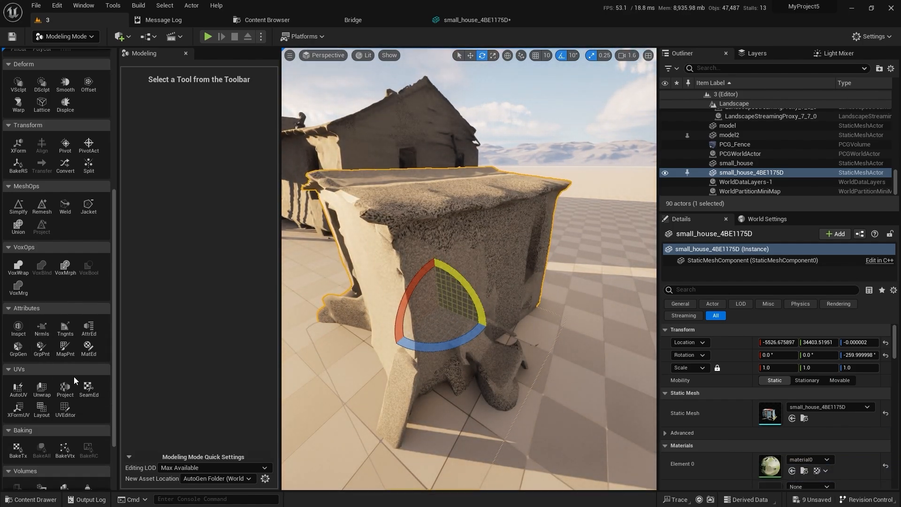
{"action": "scroll", "coordinate": [75, 375], "scroll_direction": "up", "scroll_amount": 2}
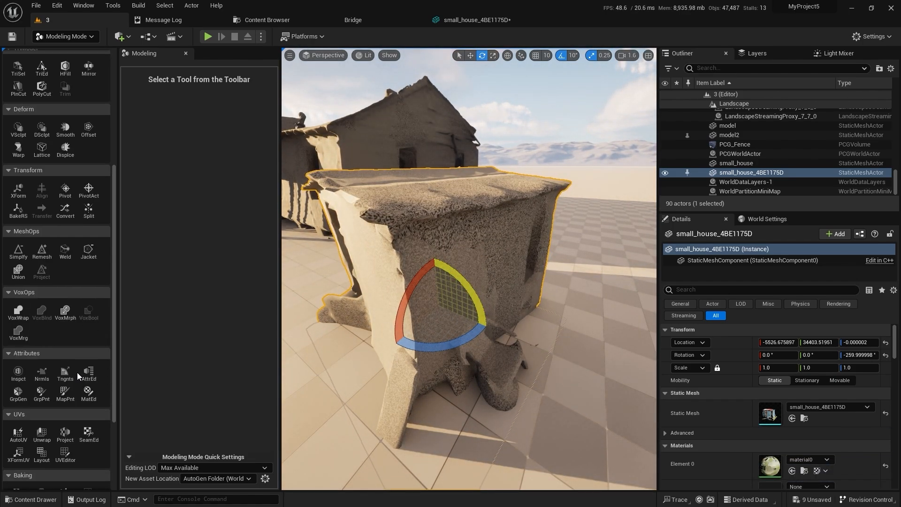
{"action": "left_click", "coordinate": [93, 399]}
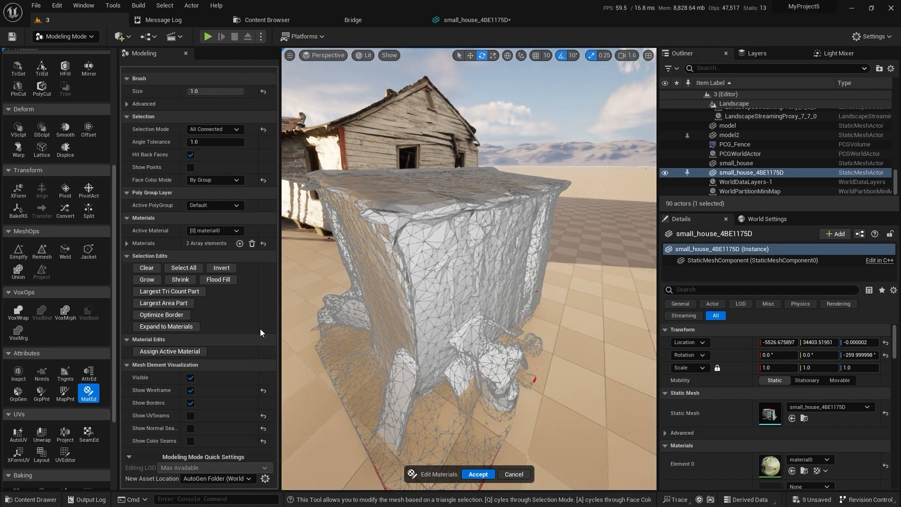
{"action": "left_click", "coordinate": [126, 244]}
{"action": "left_click", "coordinate": [250, 291]}
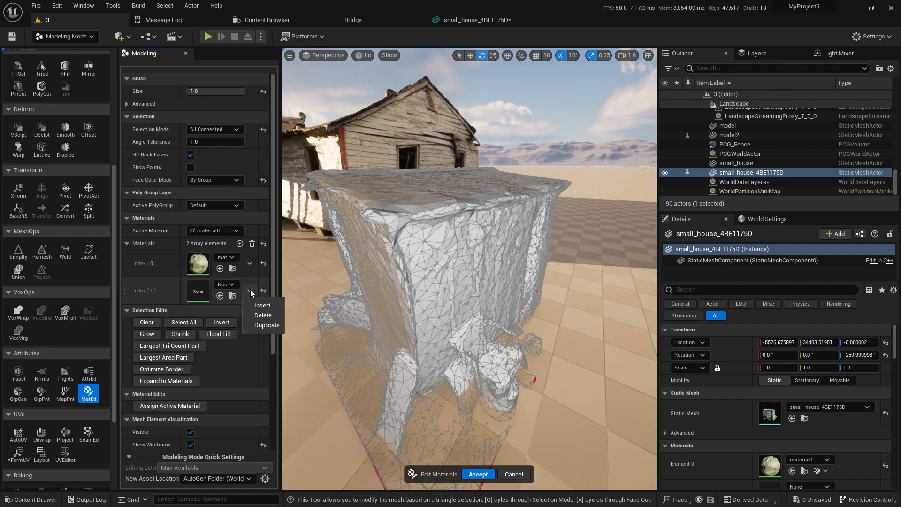
{"action": "left_click", "coordinate": [263, 317]}
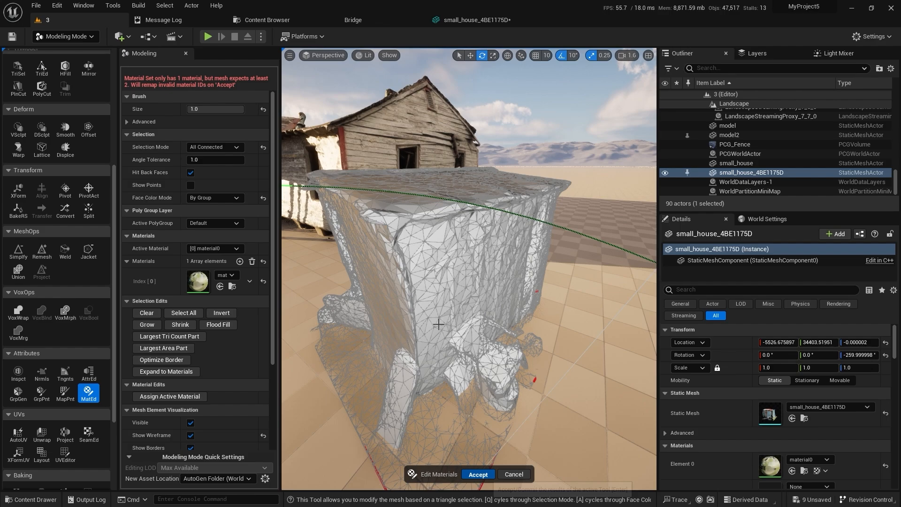
{"action": "left_click", "coordinate": [484, 471]}
Select the big house and start the Edit Materials tool on it.
{"action": "right_click_drag", "start_coordinate": [477, 310], "coordinate": [399, 270]}
{"action": "left_click", "coordinate": [469, 249]}
{"action": "key", "text": "w"}
{"action": "right_click_drag", "start_coordinate": [469, 249], "coordinate": [475, 220]}
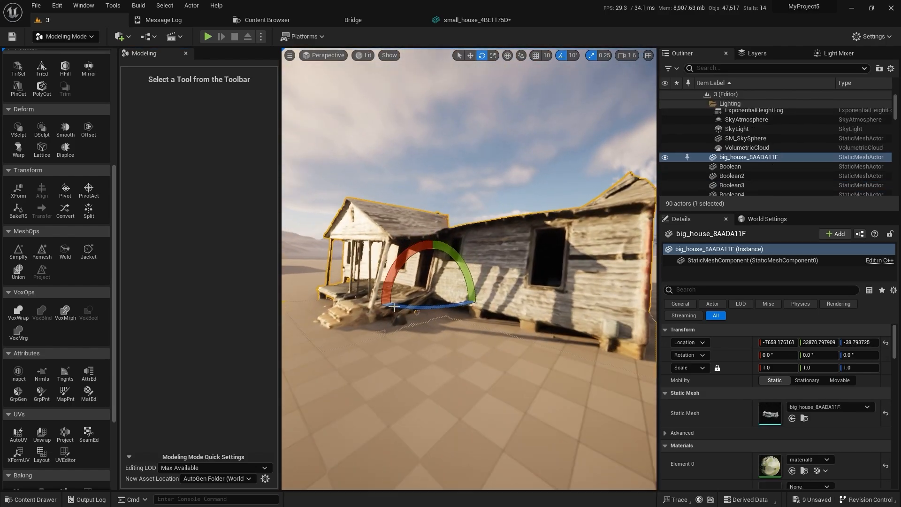
{"action": "left_click", "coordinate": [89, 395]}
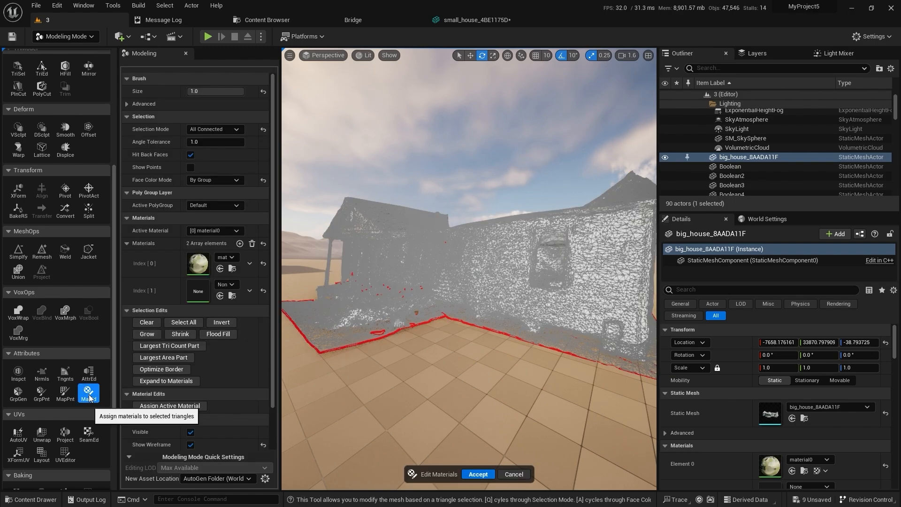
{"action": "left_click", "coordinate": [250, 292]}
{"action": "left_click", "coordinate": [255, 329]}
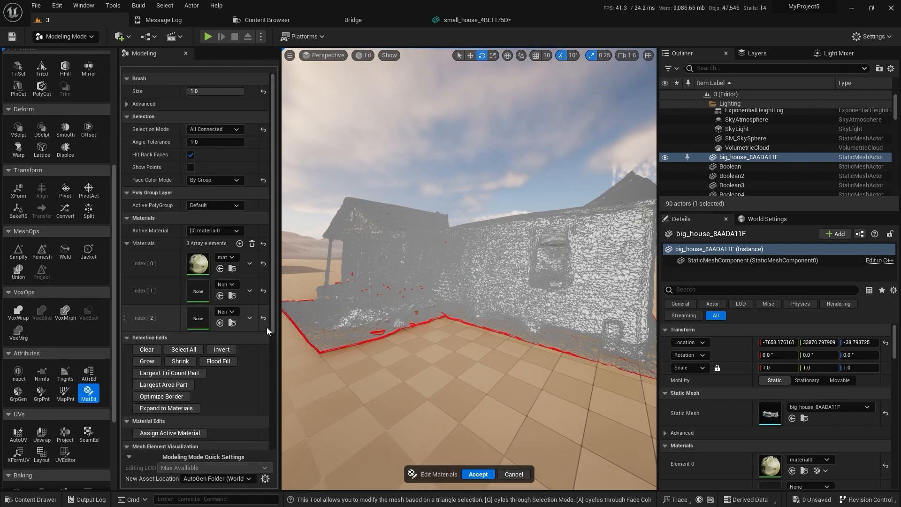
{"action": "left_click", "coordinate": [250, 318]}
{"action": "left_click", "coordinate": [257, 342]}
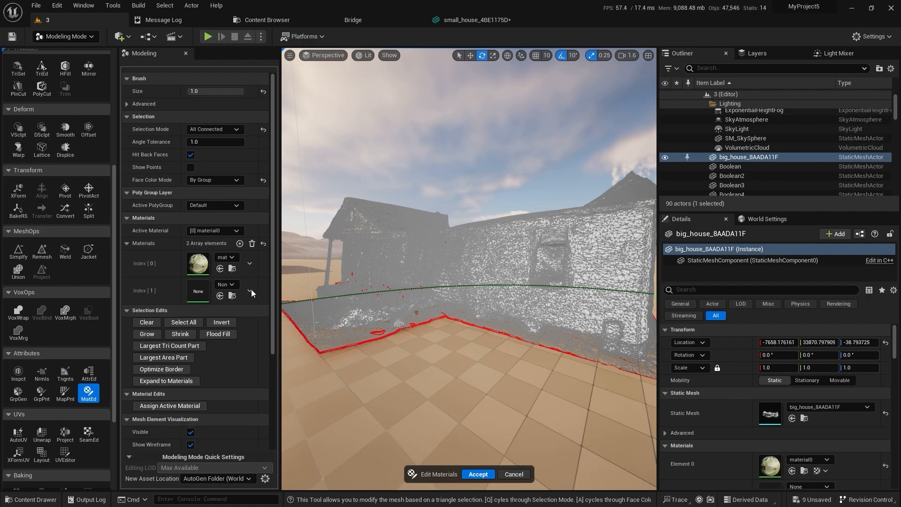
Delete the big house's empty index 1 material, leave no triangles selected and accept the material edit.
{"action": "left_click", "coordinate": [250, 291]}
{"action": "left_click", "coordinate": [262, 316]}
{"action": "right_click_drag", "start_coordinate": [376, 305], "coordinate": [376, 347]}
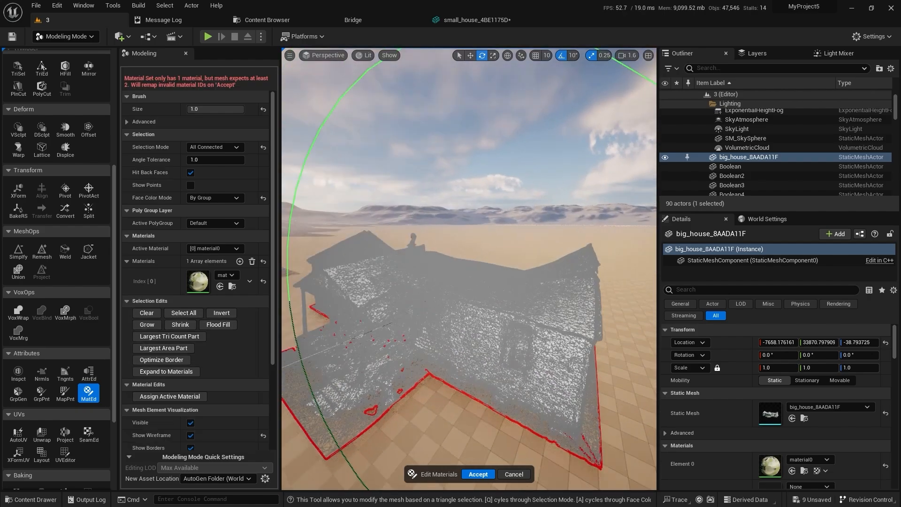
{"action": "right_click_drag", "start_coordinate": [512, 327], "coordinate": [478, 331]}
{"action": "left_click", "coordinate": [478, 358]}
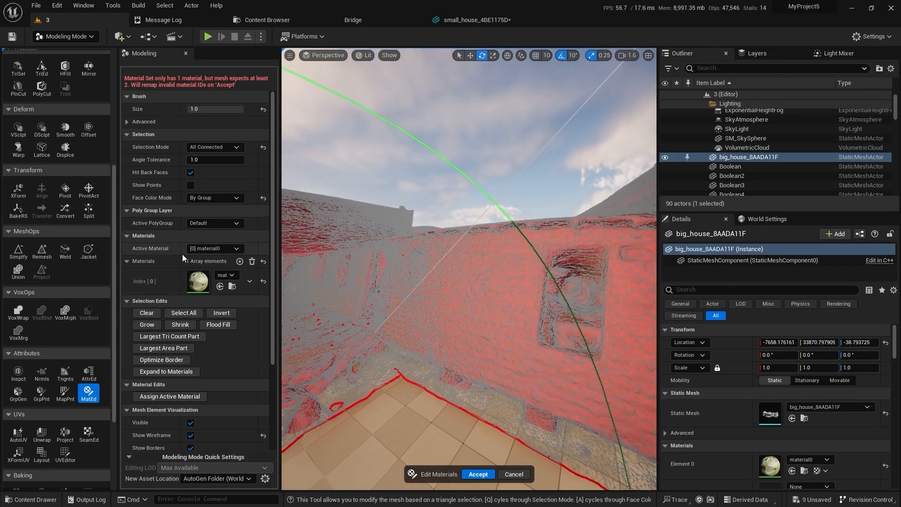
{"action": "left_click", "coordinate": [147, 312]}
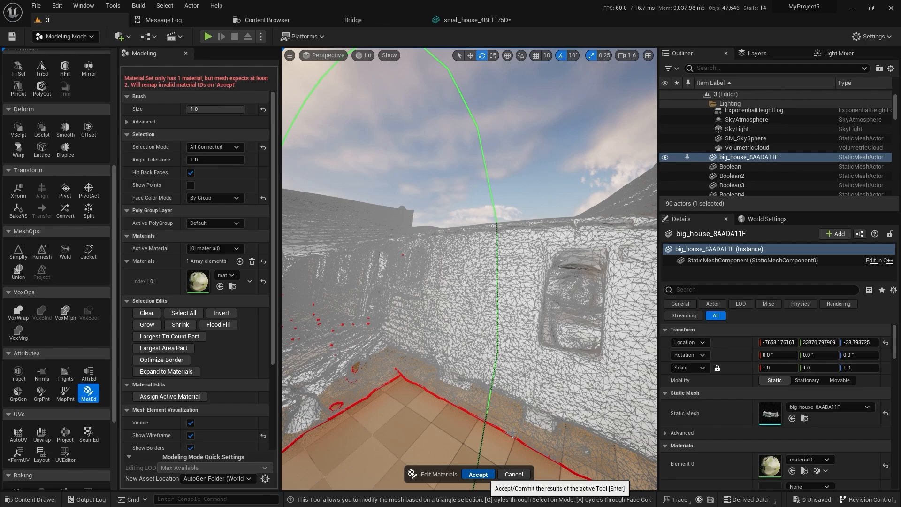
{"action": "right_click_drag", "start_coordinate": [513, 435], "coordinate": [559, 435]}
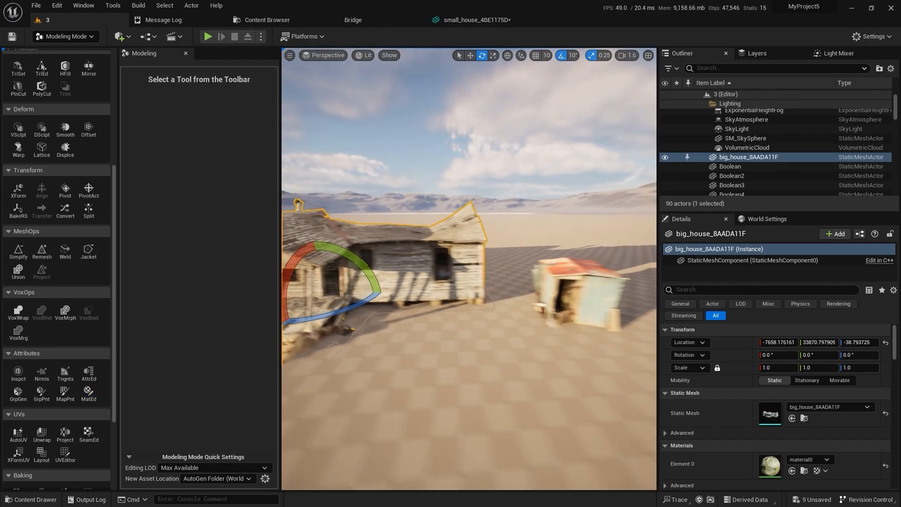
Switch the editor from Modeling to Selection mode with both houses in view.
{"action": "key", "text": "d"}
{"action": "right_click_drag", "start_coordinate": [484, 361], "coordinate": [445, 362]}
{"action": "key", "text": "w"}
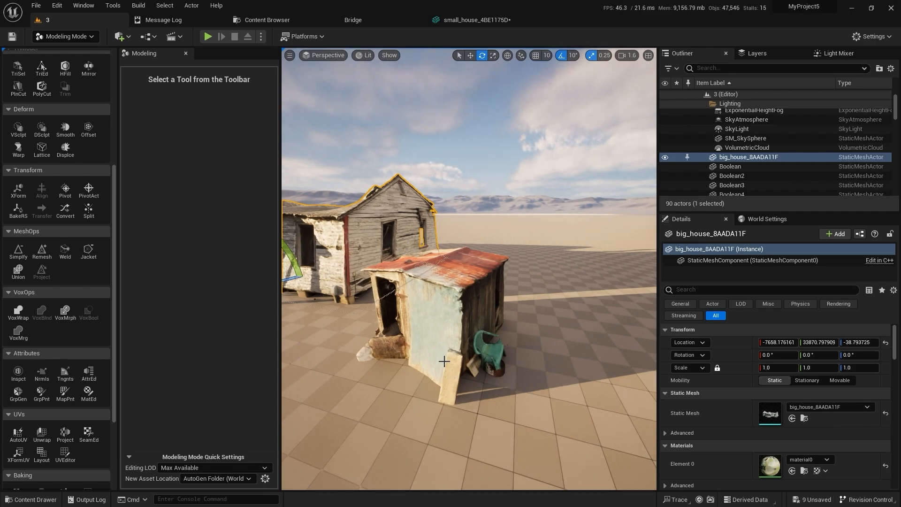
{"action": "key", "text": "a"}
{"action": "mouse_move", "coordinate": [459, 369]}
{"action": "right_mouse_down"}
{"action": "mouse_move", "coordinate": [490, 370]}
{"action": "mouse_move", "coordinate": [439, 369]}
{"action": "mouse_move", "coordinate": [459, 370]}
{"action": "right_mouse_up"}
{"action": "key", "text": "shift+1"}
{"action": "key", "text": "s"}
{"action": "key", "text": "w"}
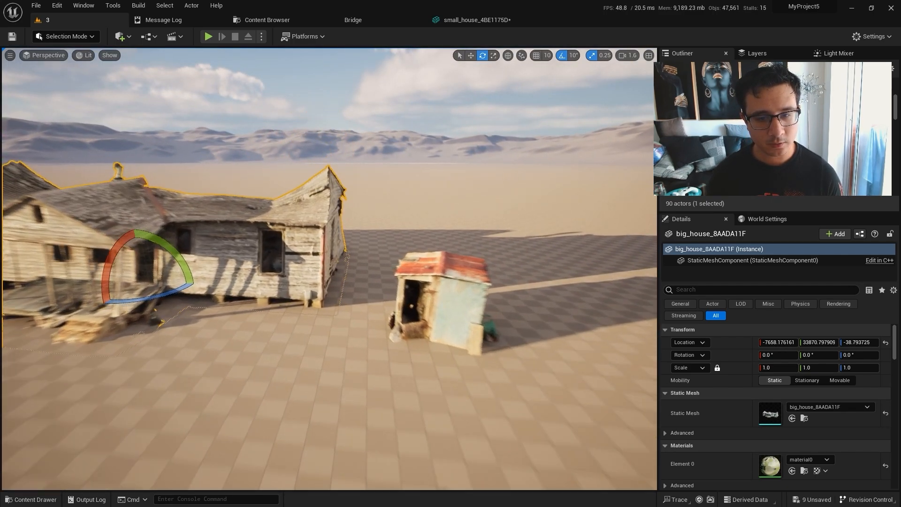
Enable Nanite support on the big house's static mesh and apply the changes.
{"action": "double_click", "coordinate": [770, 414]}
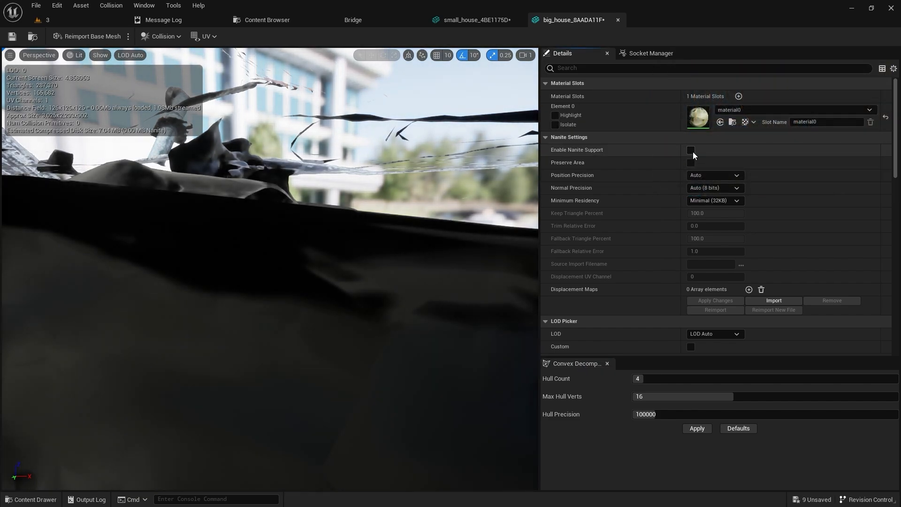
{"action": "left_click", "coordinate": [692, 150]}
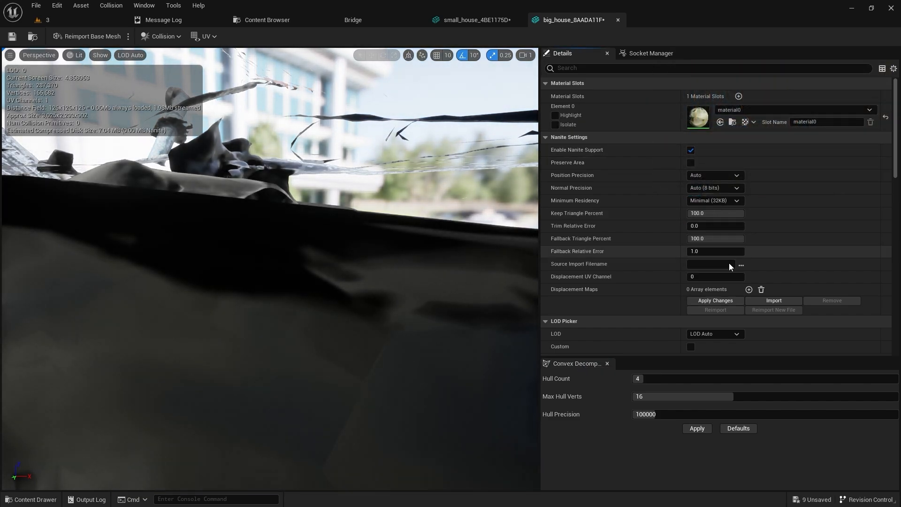
{"action": "left_click", "coordinate": [715, 301]}
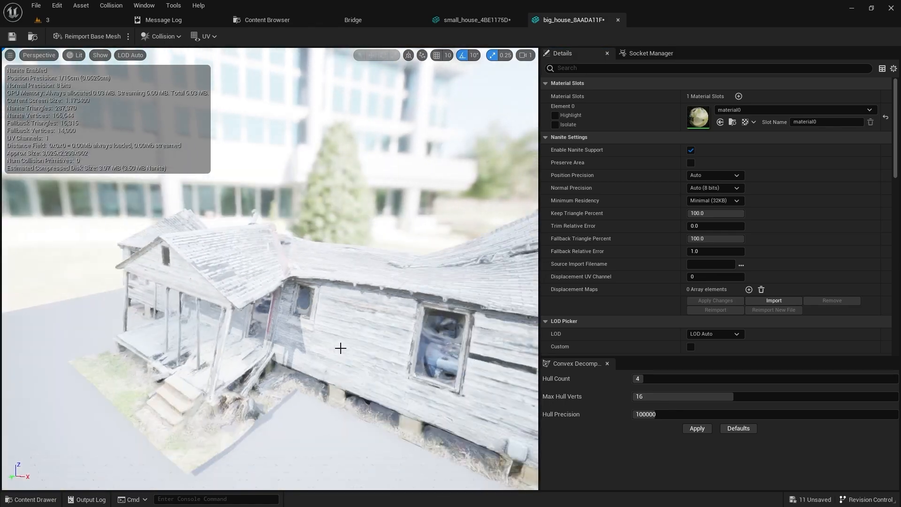
{"action": "scroll", "coordinate": [340, 348], "scroll_direction": "down", "scroll_amount": 3}
{"action": "left_click_drag", "start_coordinate": [341, 349], "coordinate": [455, 346]}
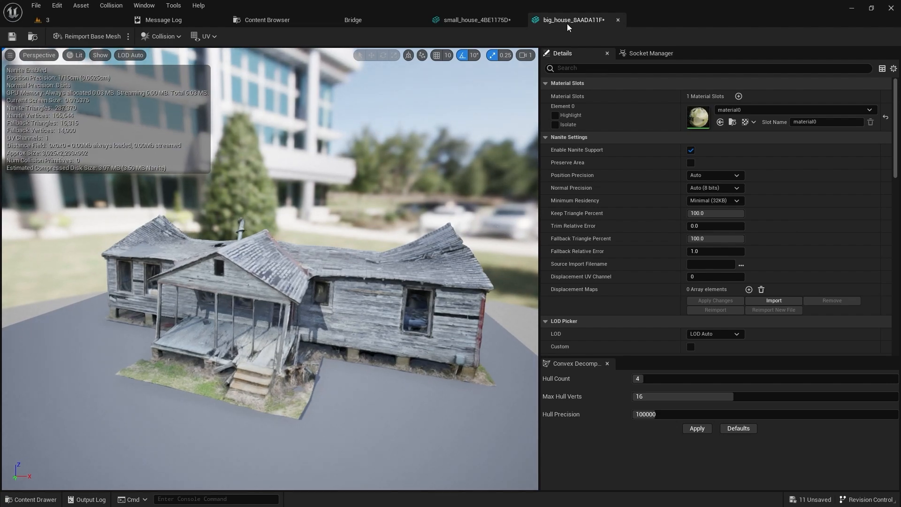
Reopen the big house mesh and generate its convex collision with hull count 4, max hull verts 16 and precision 100000.
{"action": "middle_click", "coordinate": [565, 19]}
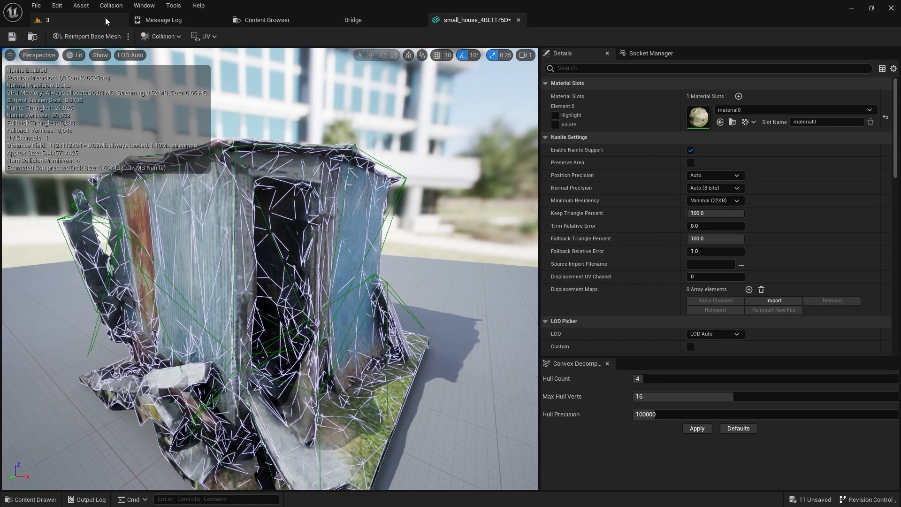
{"action": "left_click", "coordinate": [106, 19]}
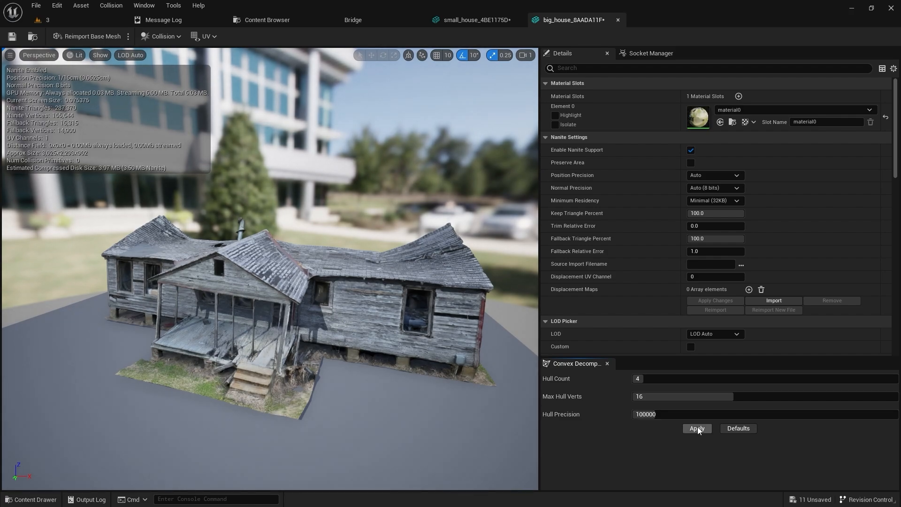
{"action": "left_click", "coordinate": [699, 428]}
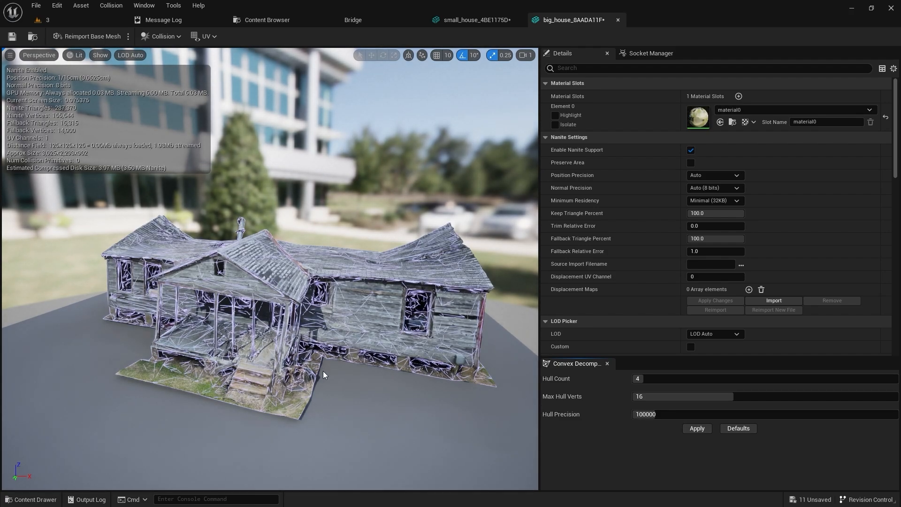
{"action": "left_click_drag", "start_coordinate": [334, 353], "coordinate": [287, 353]}
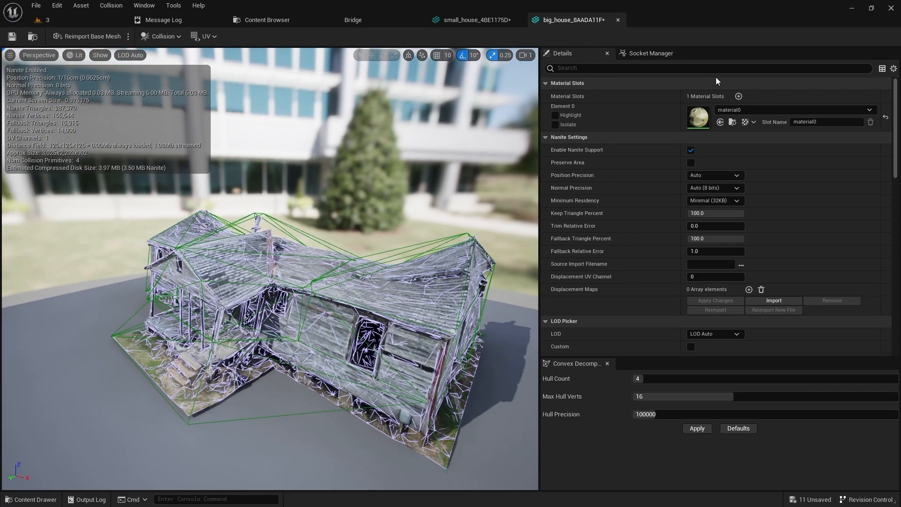
Set the big house mesh's collision complexity to Project Default and clear the property search.
{"action": "left_click", "coordinate": [706, 69]}
{"action": "type", "text": "comple"}
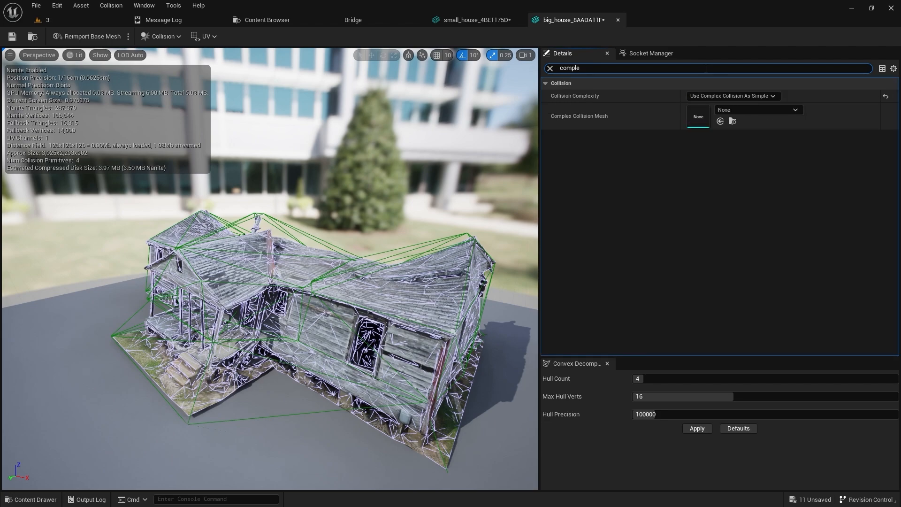
{"action": "left_click", "coordinate": [705, 96]}
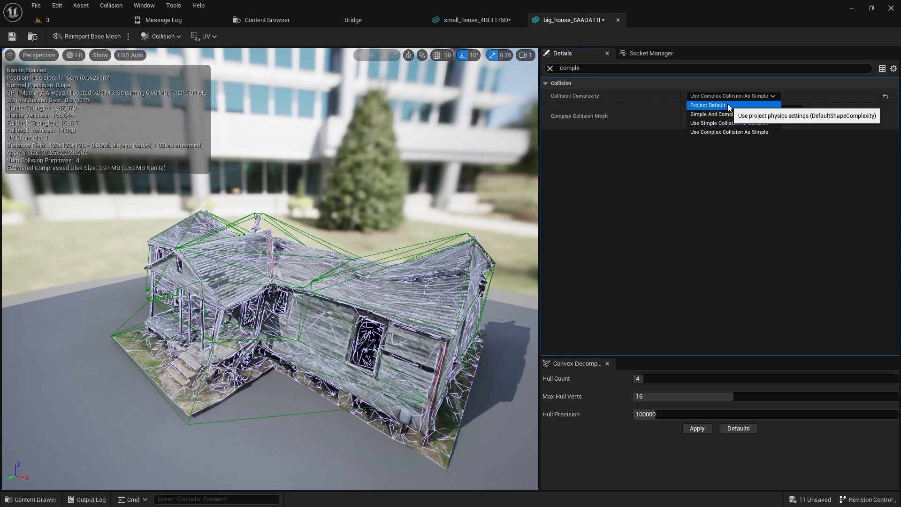
{"action": "left_click", "coordinate": [729, 106]}
{"action": "left_click", "coordinate": [550, 69]}
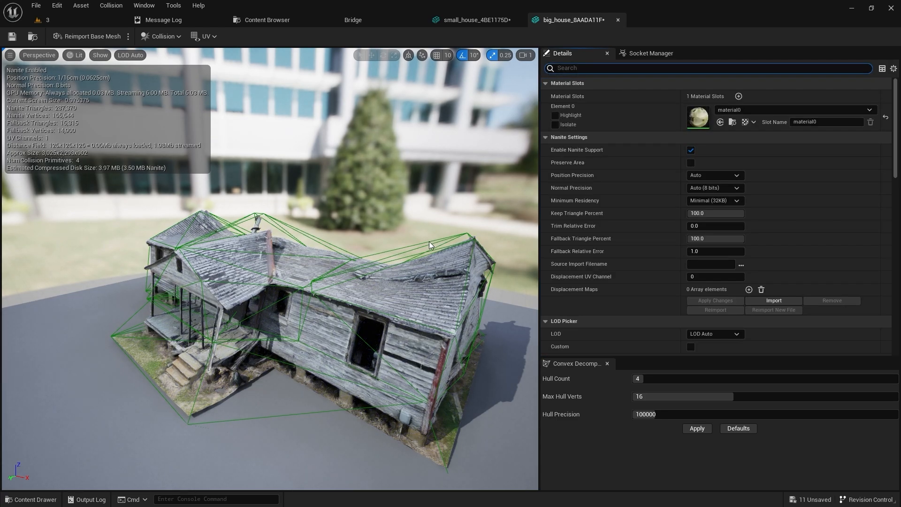
Regenerate the big house's convex collision with hull count 40 and max hull verts 27, then save and close the mesh.
{"action": "right_click_drag", "start_coordinate": [336, 119], "coordinate": [395, 119]}
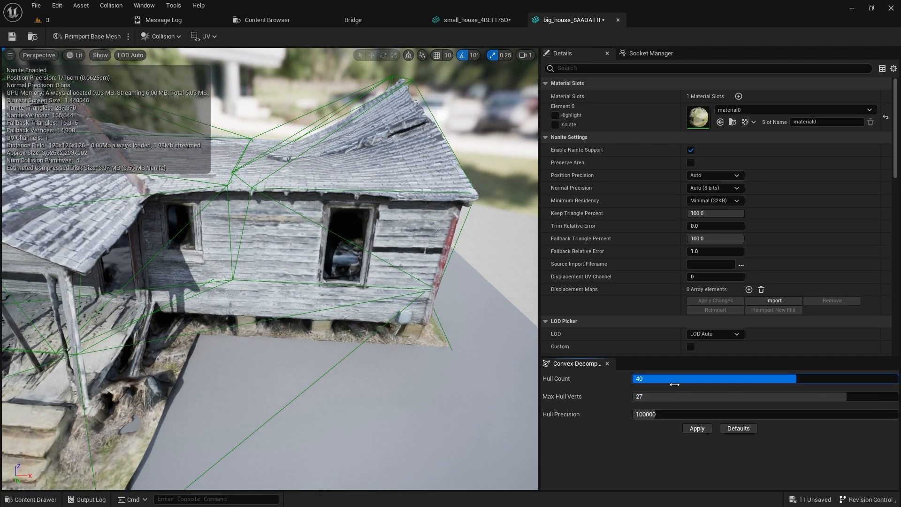
{"action": "left_click", "coordinate": [687, 428]}
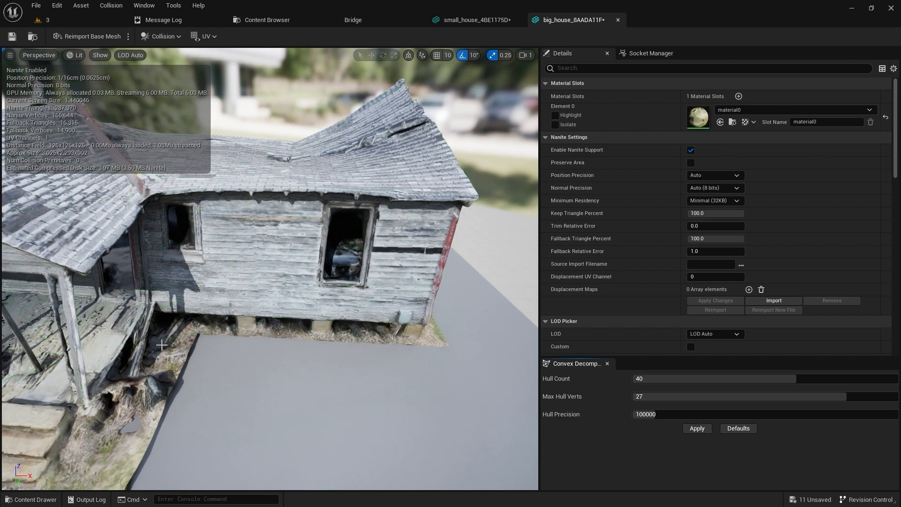
{"action": "mouse_move", "coordinate": [161, 345]}
{"action": "right_mouse_down"}
{"action": "mouse_move", "coordinate": [136, 359]}
{"action": "mouse_move", "coordinate": [168, 348]}
{"action": "right_mouse_up"}
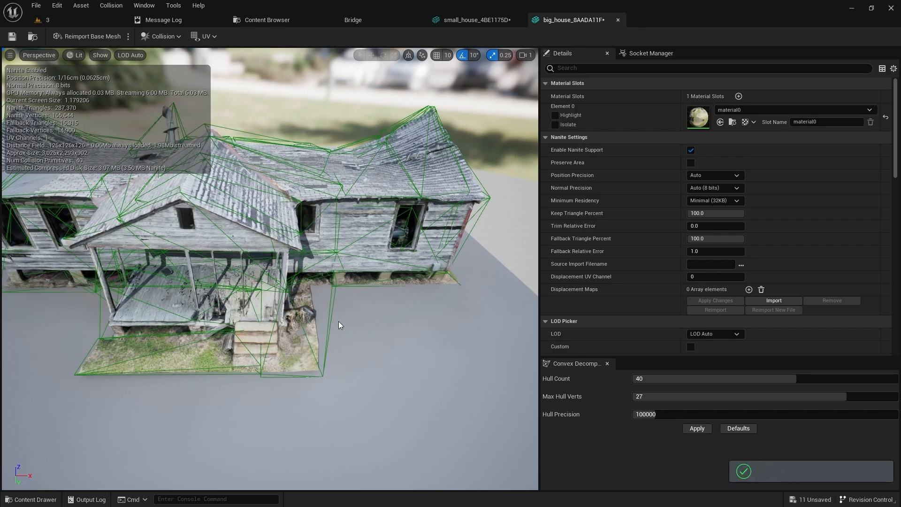
{"action": "left_click", "coordinate": [13, 37]}
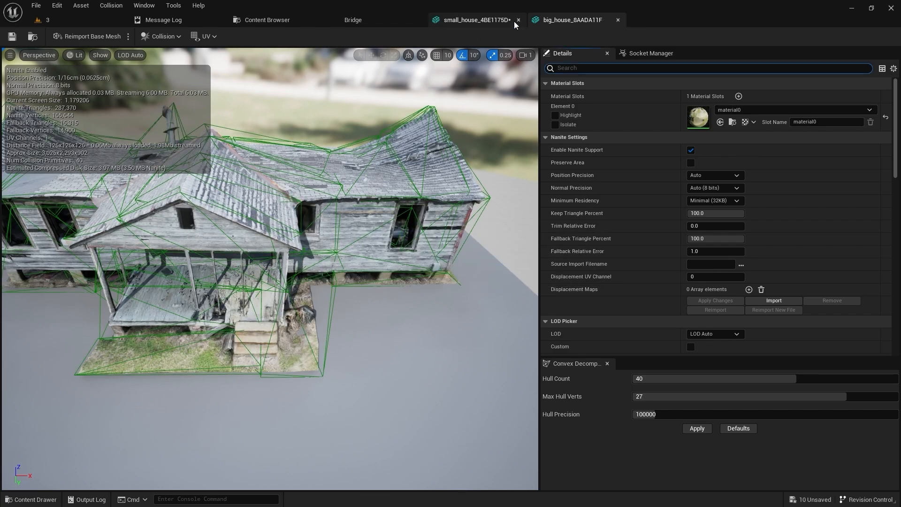
{"action": "middle_click", "coordinate": [546, 23]}
Set the small house mesh's collision complexity to Project Default and clear the property search.
{"action": "left_click_drag", "start_coordinate": [348, 281], "coordinate": [211, 324]}
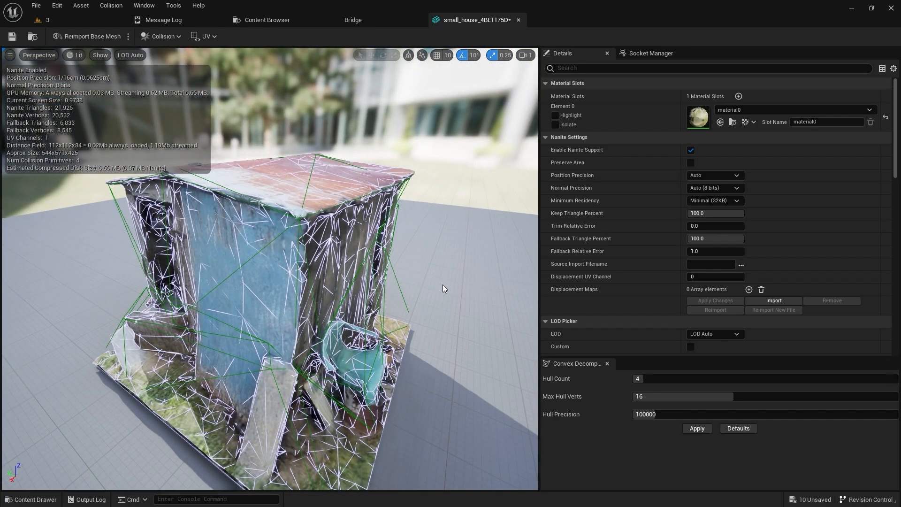
{"action": "left_click_drag", "start_coordinate": [246, 246], "coordinate": [347, 225]}
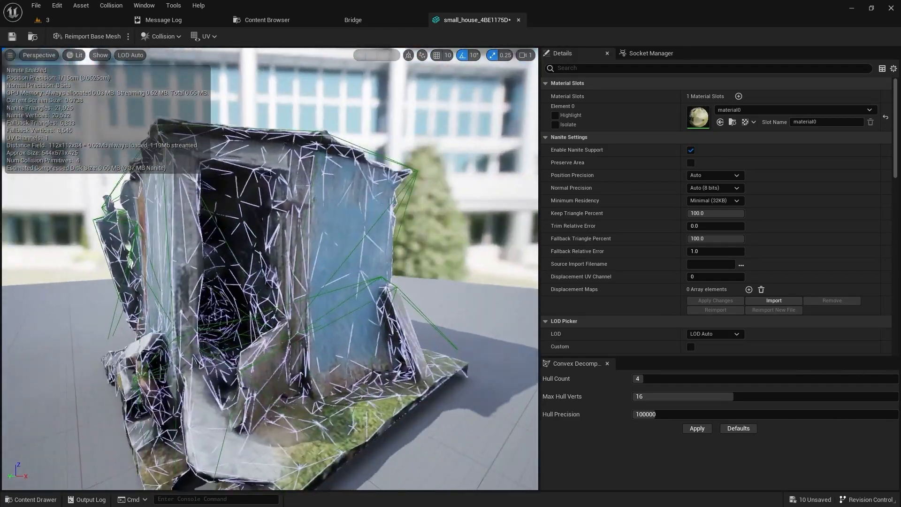
{"action": "left_click", "coordinate": [689, 69]}
{"action": "type", "text": "com"}
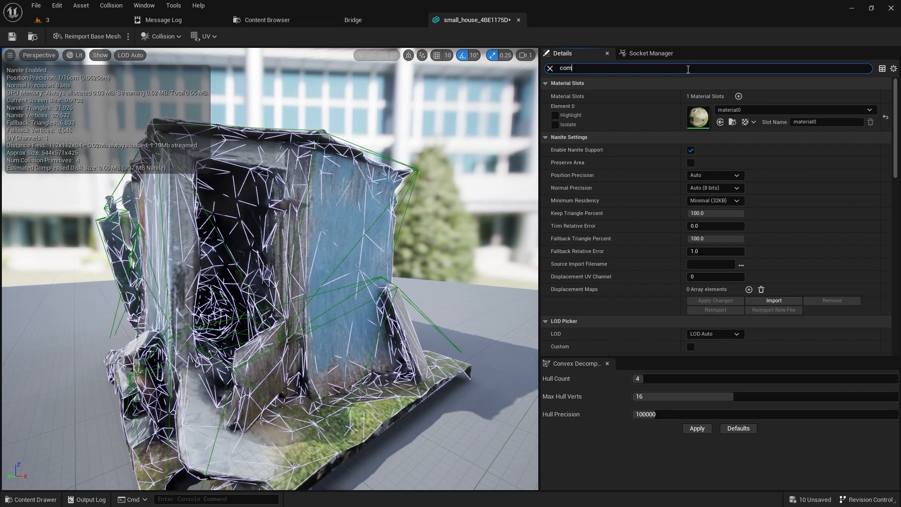
{"action": "type", "text": "ple"}
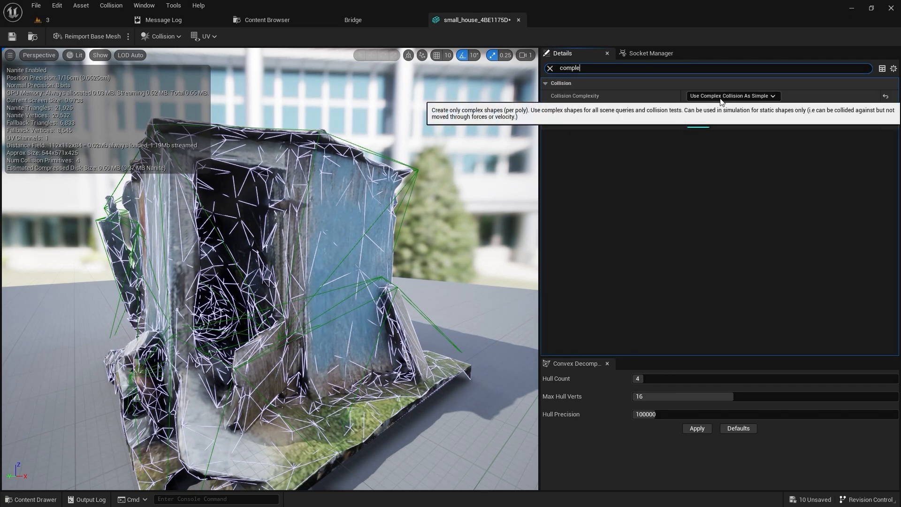
{"action": "left_click", "coordinate": [722, 100]}
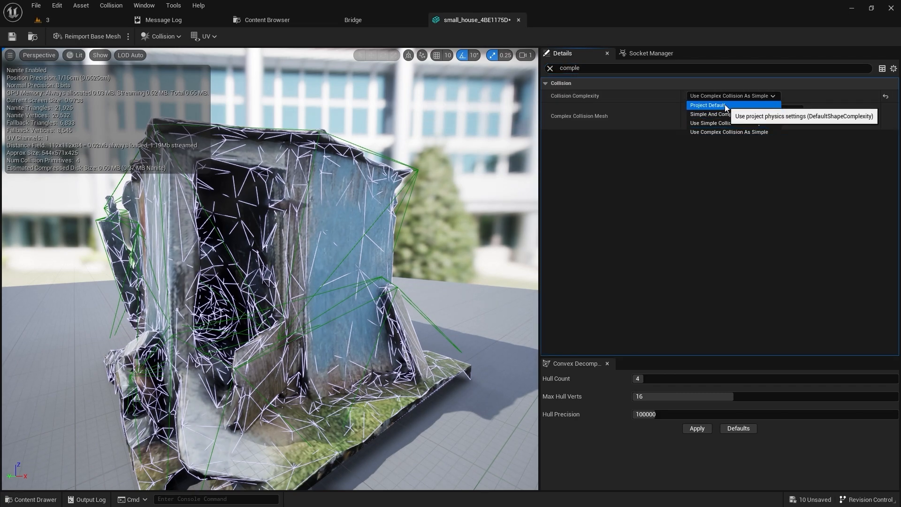
{"action": "left_click", "coordinate": [726, 106]}
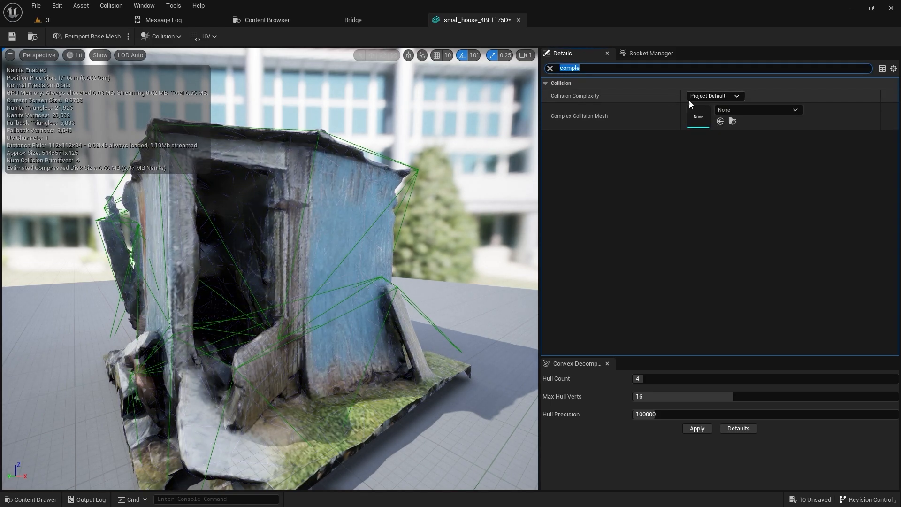
{"action": "left_click", "coordinate": [550, 71]}
Save the small house mesh, close its editor and return to the level.
{"action": "left_click_drag", "start_coordinate": [375, 206], "coordinate": [314, 228]}
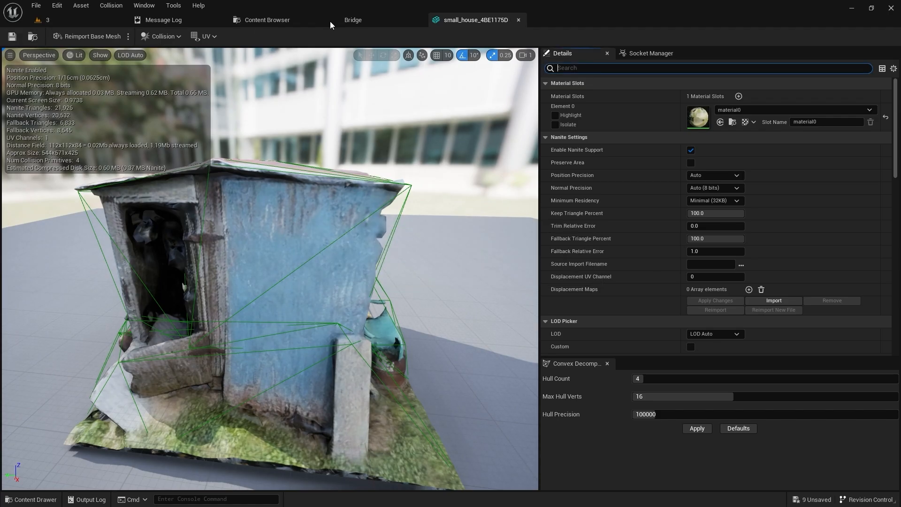
{"action": "left_click", "coordinate": [518, 20]}
{"action": "left_click", "coordinate": [68, 20]}
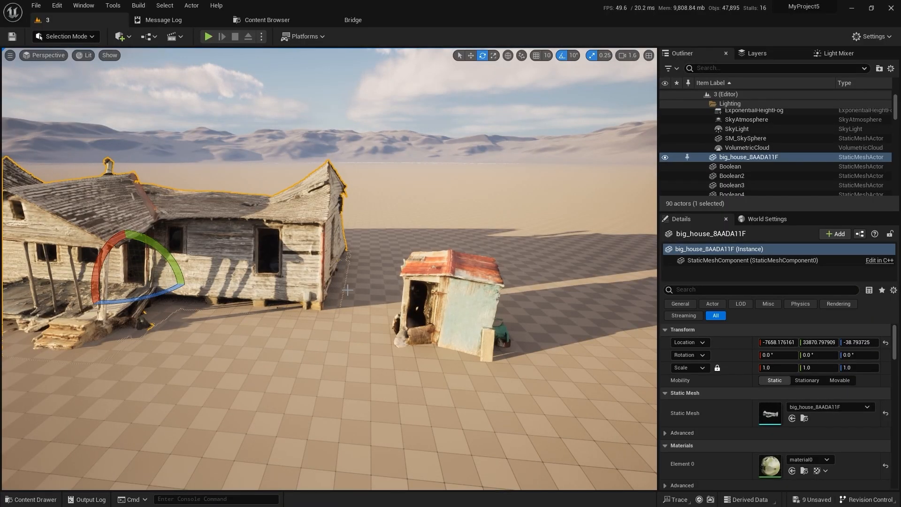
Show collision in the level view and delete the leftover Boolean copies of the big house.
{"action": "key", "text": "s"}
{"action": "right_click_drag", "start_coordinate": [380, 305], "coordinate": [505, 298]}
{"action": "key", "text": "w"}
{"action": "key", "text": "alt+c"}
{"action": "key", "text": "alt+c"}
{"action": "key", "text": "alt+c"}
{"action": "key", "text": "w"}
{"action": "key", "text": "e"}
{"action": "left_click", "coordinate": [506, 299]}
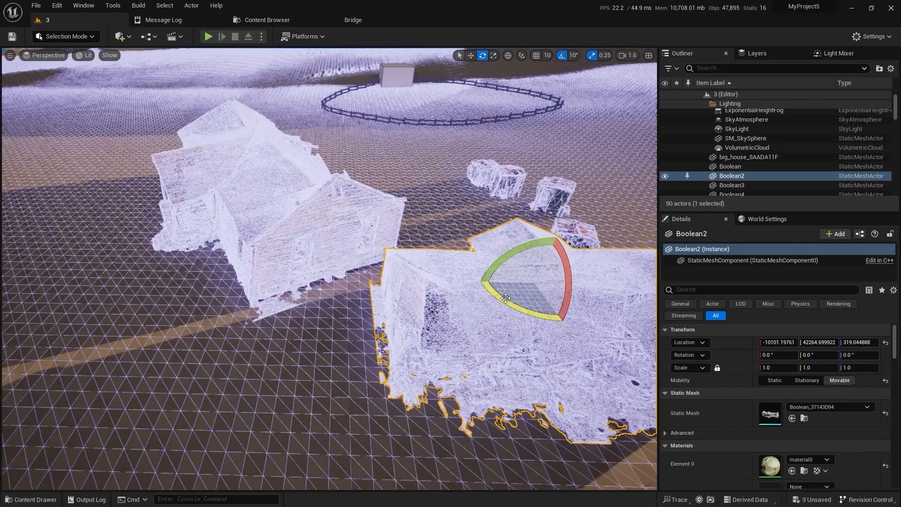
{"action": "left_click", "coordinate": [322, 224], "text": "ctrl"}
{"action": "key", "text": "Delete"}
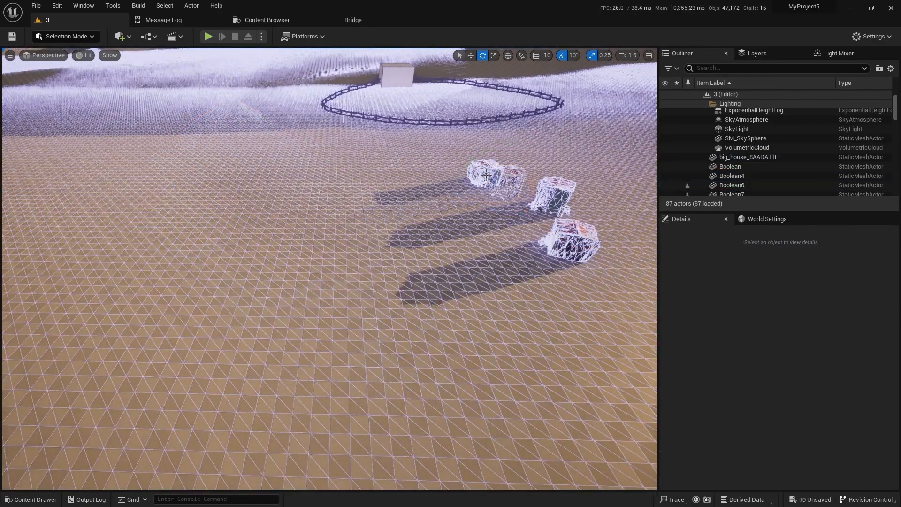
Delete the leftover small house copies near the fence ring and turn off the collision display.
{"action": "left_click", "coordinate": [486, 174]}
{"action": "key", "text": "Delete"}
{"action": "left_click", "coordinate": [552, 194]}
{"action": "key", "text": "Delete"}
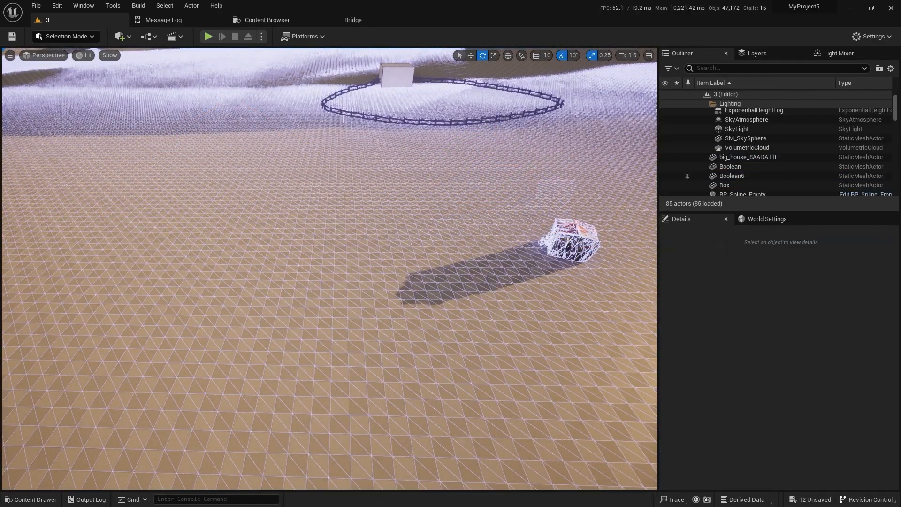
{"action": "left_click", "coordinate": [568, 239]}
{"action": "key", "text": "Delete"}
{"action": "mouse_move", "coordinate": [568, 237]}
{"action": "right_mouse_down"}
{"action": "mouse_move", "coordinate": [648, 202]}
{"action": "mouse_move", "coordinate": [676, 232]}
{"action": "mouse_move", "coordinate": [560, 245]}
{"action": "right_mouse_up"}
{"action": "key", "text": "w"}
{"action": "key", "text": "alt+c"}
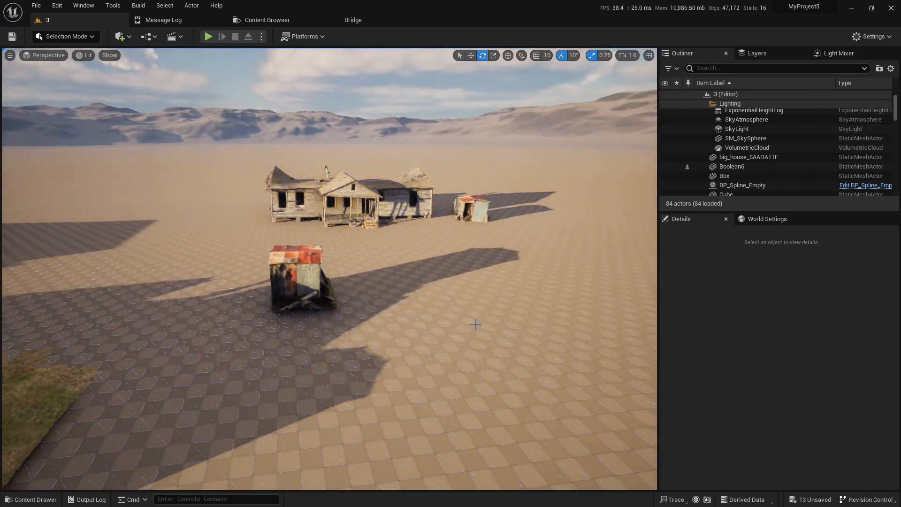
Select the nearer small_house and briefly show the level's collision display.
{"action": "key", "text": "d"}
{"action": "right_click_drag", "start_coordinate": [477, 326], "coordinate": [460, 325]}
{"action": "left_click", "coordinate": [187, 281]}
{"action": "key", "text": "alt+c"}
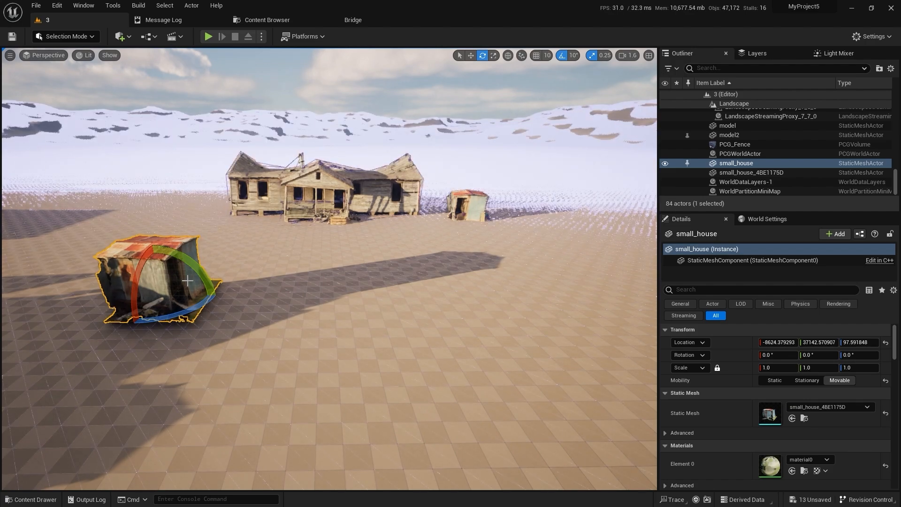
{"action": "key", "text": "alt+c"}
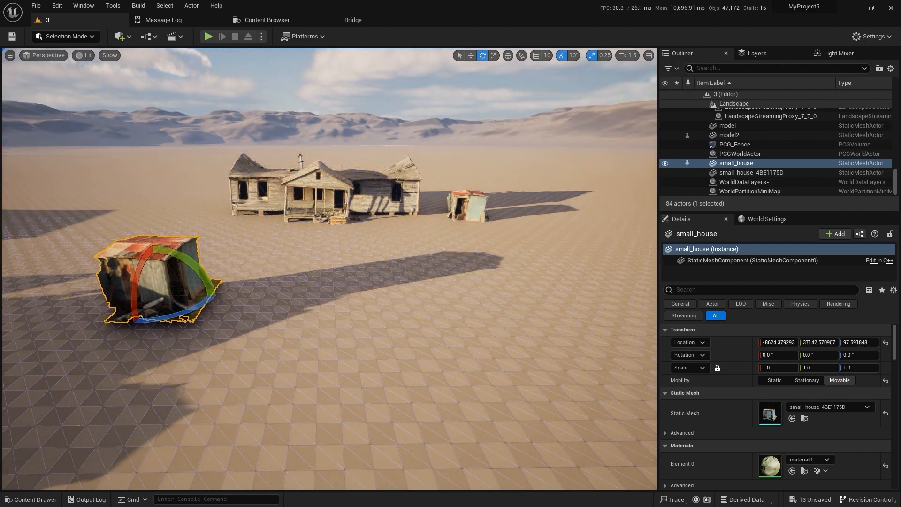
Place the test_bigboulder PCG graph from the pcg_test folder into the level near the big house.
{"action": "mouse_move", "coordinate": [229, 288]}
{"action": "right_mouse_down"}
{"action": "mouse_move", "coordinate": [226, 305]}
{"action": "mouse_move", "coordinate": [228, 288]}
{"action": "right_mouse_up"}
{"action": "key", "text": "e"}
{"action": "key", "text": "w"}
{"action": "right_click_drag", "start_coordinate": [351, 285], "coordinate": [406, 226]}
{"action": "key", "text": "a"}
{"action": "key", "text": "w"}
{"action": "right_click_drag", "start_coordinate": [328, 330], "coordinate": [328, 324]}
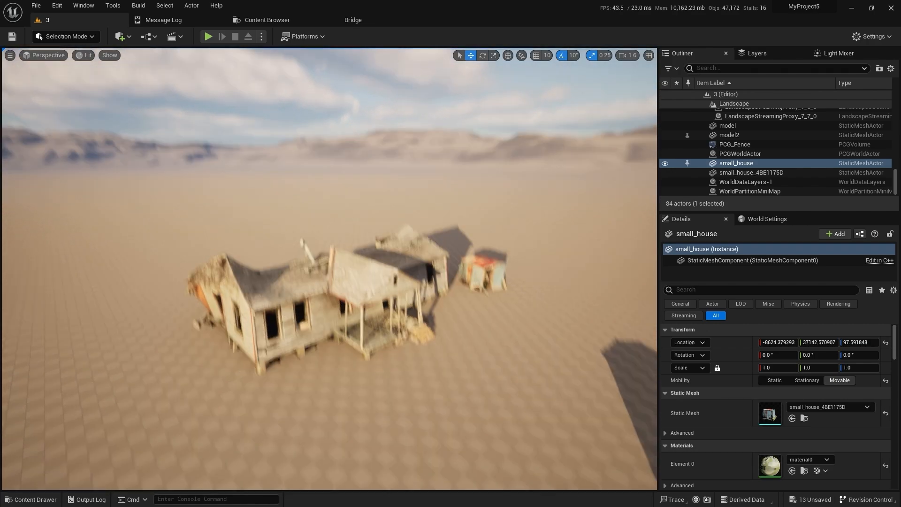
{"action": "key", "text": "ctrl+space"}
{"action": "left_click", "coordinate": [46, 428]}
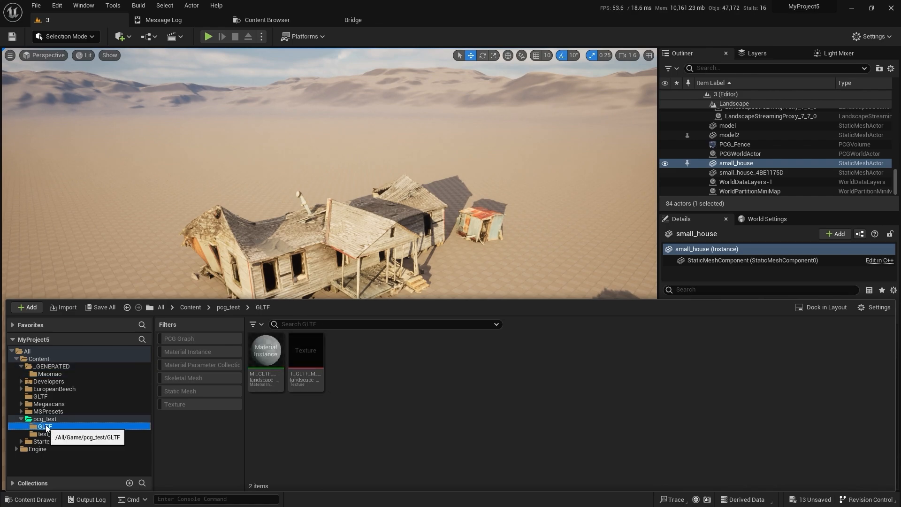
{"action": "left_click", "coordinate": [54, 420]}
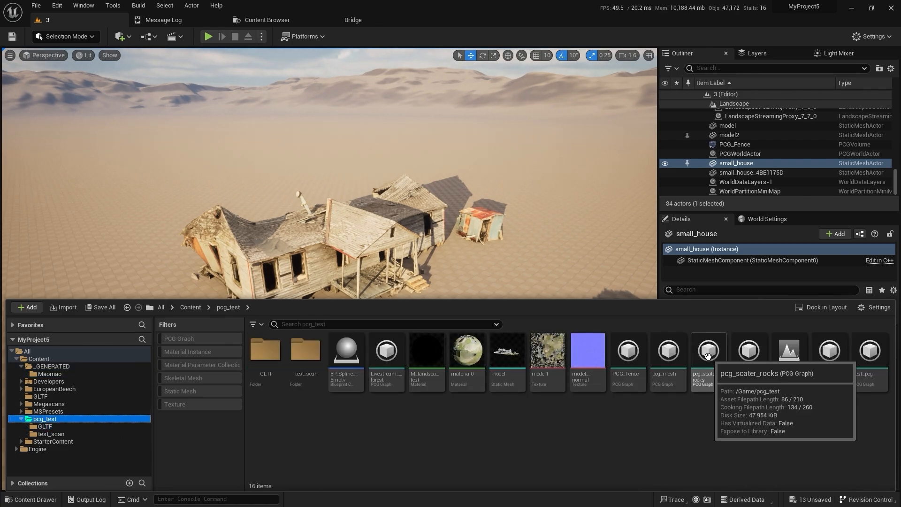
{"action": "left_click_drag", "start_coordinate": [757, 385], "coordinate": [260, 209]}
Move the test_bigboulder volume behind the big house, to about X -8326 and Y 30072.
{"action": "right_click_drag", "start_coordinate": [349, 229], "coordinate": [345, 232]}
{"action": "left_click_drag", "start_coordinate": [330, 227], "coordinate": [328, 207]}
{"action": "right_click_drag", "start_coordinate": [365, 233], "coordinate": [365, 233]}
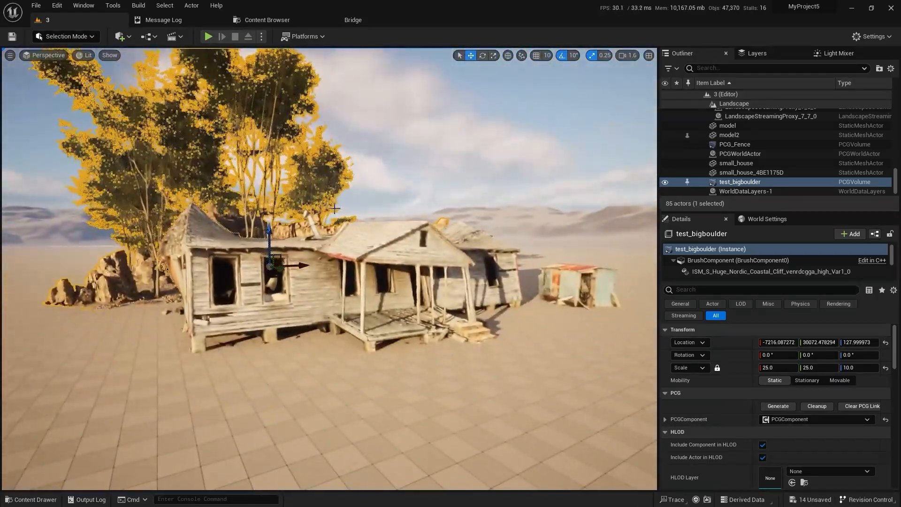
{"action": "left_click_drag", "start_coordinate": [302, 266], "coordinate": [261, 267]}
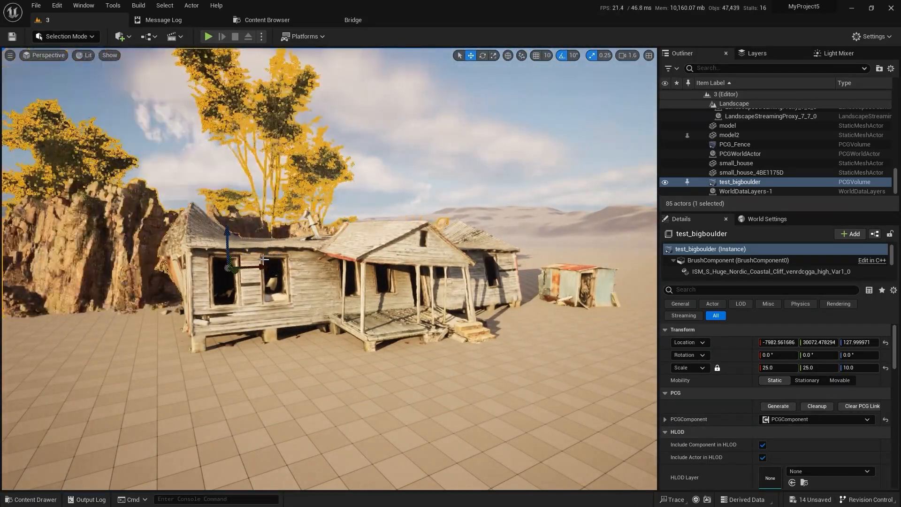
{"action": "right_click_drag", "start_coordinate": [261, 267], "coordinate": [235, 267]}
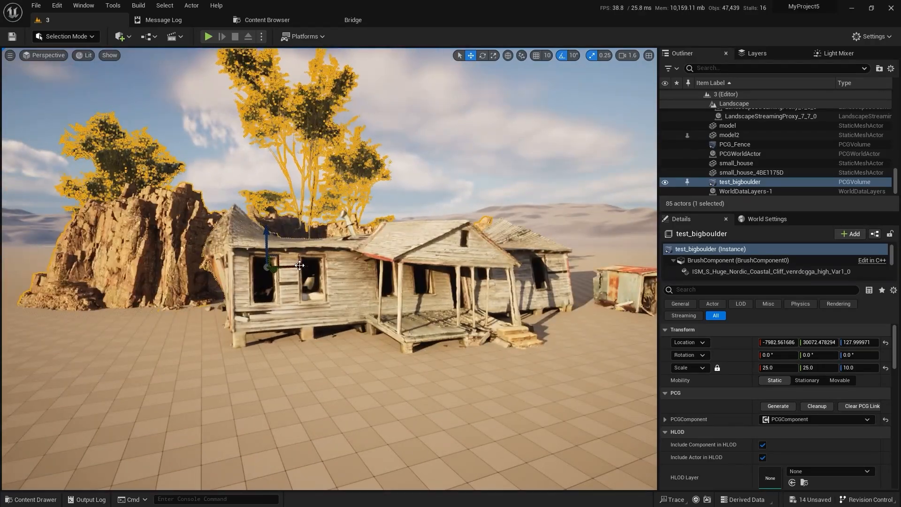
{"action": "left_click_drag", "start_coordinate": [298, 267], "coordinate": [281, 267]}
{"action": "right_click_drag", "start_coordinate": [280, 267], "coordinate": [278, 267]}
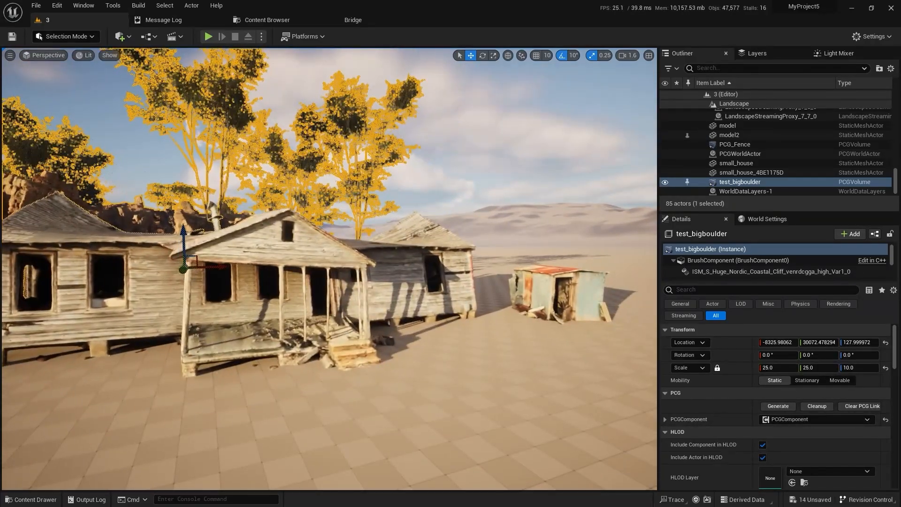
Duplicate the big house and place the copy in front of the original at about Y 36043.
{"action": "left_click", "coordinate": [384, 225]}
{"action": "right_click_drag", "start_coordinate": [383, 225], "coordinate": [383, 225]}
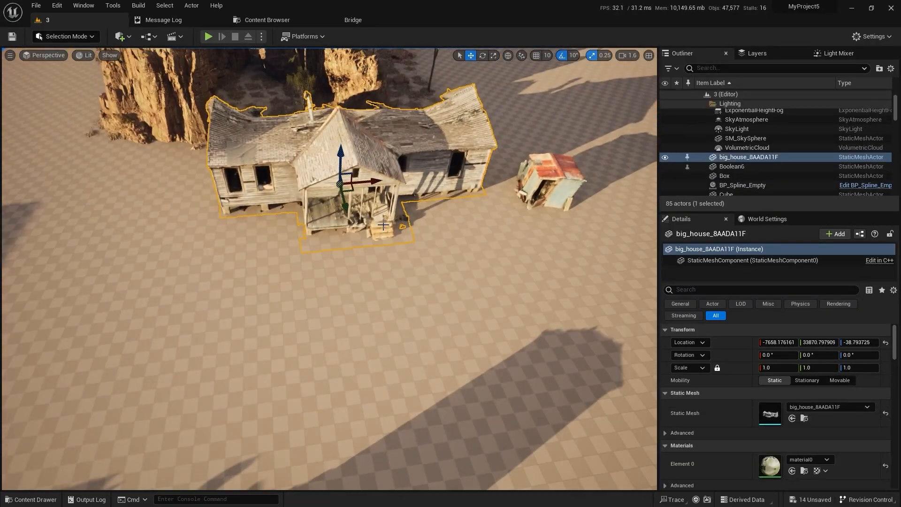
{"action": "key", "text": "e"}
{"action": "key", "text": "w"}
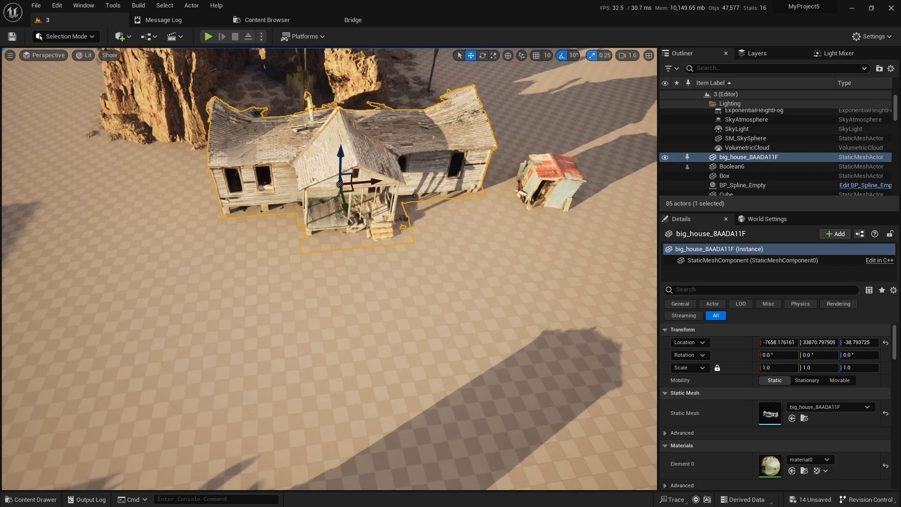
{"action": "right_click_drag", "start_coordinate": [343, 277], "coordinate": [343, 277]}
{"action": "left_click_drag", "start_coordinate": [342, 278], "coordinate": [472, 393], "text": "alt"}
{"action": "mouse_move", "coordinate": [472, 393]}
{"action": "right_mouse_down"}
{"action": "mouse_move", "coordinate": [493, 406]}
{"action": "mouse_move", "coordinate": [485, 383]}
{"action": "right_mouse_up"}
Mark the duplicated house with a red rectangle and outward arrows in a screen capture, and discard the capture.
{"action": "key", "text": "Print"}
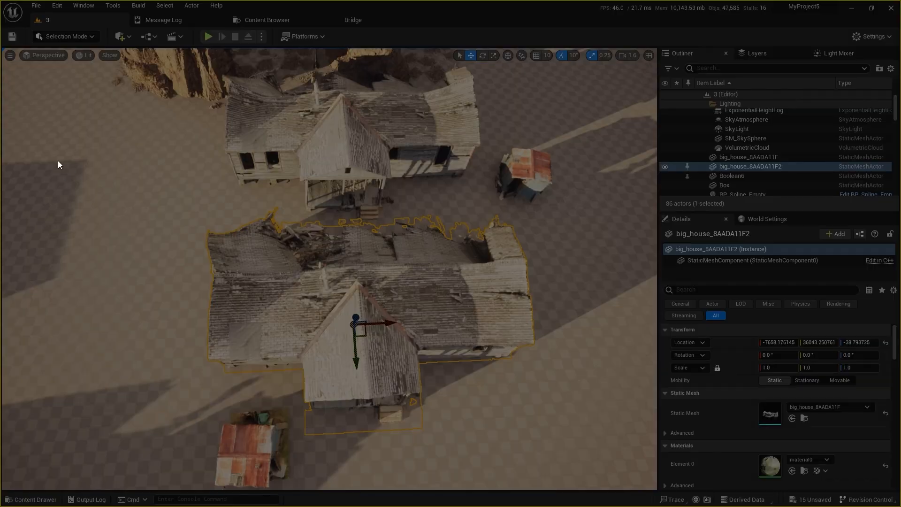
{"action": "mouse_move", "coordinate": [20, 108]}
{"action": "left_mouse_down"}
{"action": "mouse_move", "coordinate": [483, 388]}
{"action": "mouse_move", "coordinate": [674, 485]}
{"action": "left_mouse_up"}
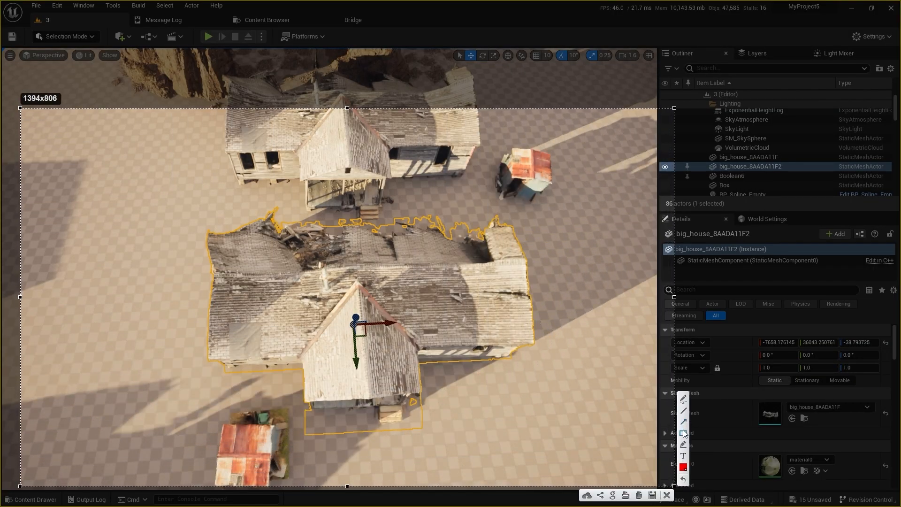
{"action": "mouse_move", "coordinate": [172, 214]}
{"action": "left_mouse_down"}
{"action": "mouse_move", "coordinate": [307, 272]}
{"action": "mouse_move", "coordinate": [551, 420]}
{"action": "mouse_move", "coordinate": [551, 434]}
{"action": "left_mouse_up"}
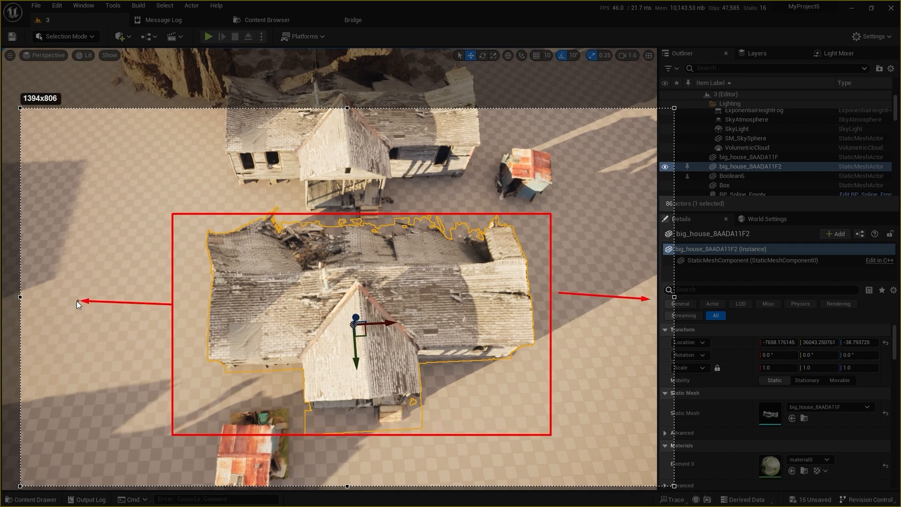
{"action": "left_click_drag", "start_coordinate": [378, 215], "coordinate": [377, 113]}
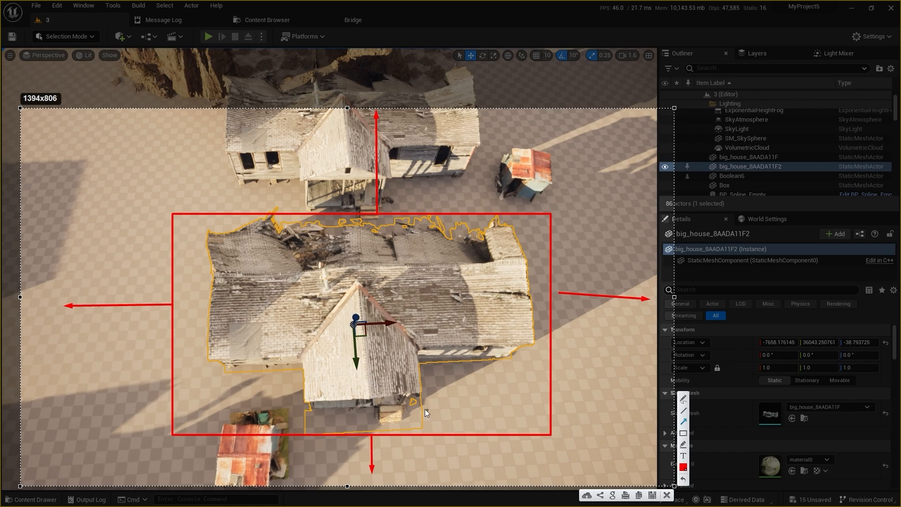
{"action": "left_click", "coordinate": [667, 496]}
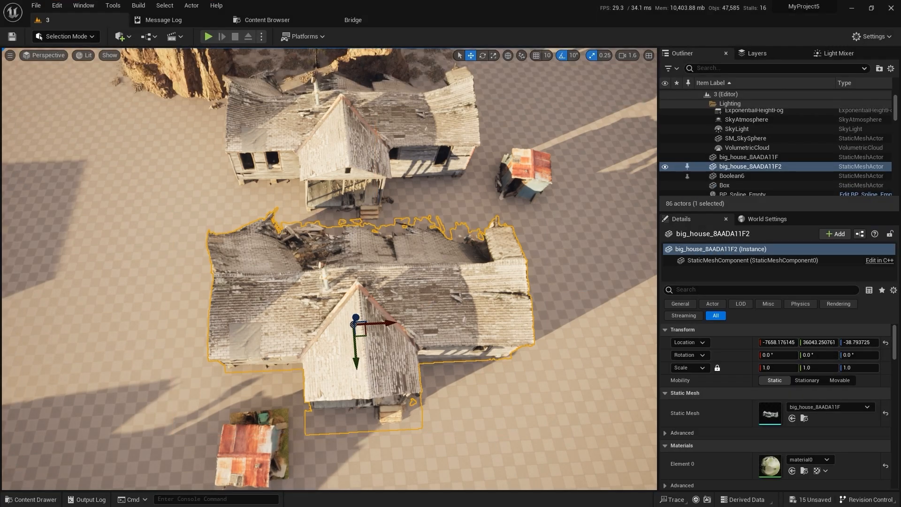
Rotate the duplicated big house 140° about Z and move it beside the original, to about X -9982 and Y 34963.
{"action": "mouse_move", "coordinate": [306, 338]}
{"action": "right_mouse_down"}
{"action": "mouse_move", "coordinate": [316, 324]}
{"action": "mouse_move", "coordinate": [306, 339]}
{"action": "right_mouse_up"}
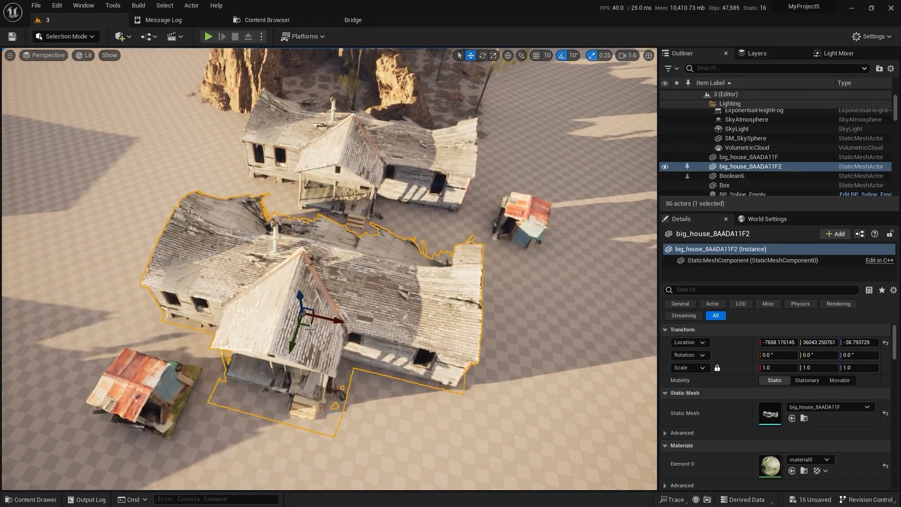
{"action": "key", "text": "e"}
{"action": "left_click_drag", "start_coordinate": [311, 330], "coordinate": [289, 362]}
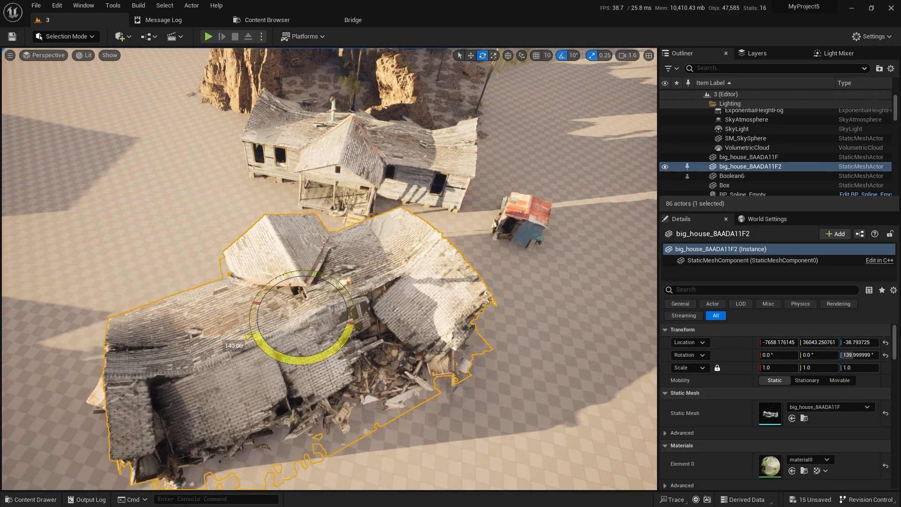
{"action": "key", "text": "w"}
{"action": "left_click_drag", "start_coordinate": [312, 325], "coordinate": [151, 202]}
{"action": "right_click_drag", "start_coordinate": [151, 203], "coordinate": [154, 164]}
Scale the duplicated big house's height to 1.5 and set its Z rotation to about 130°.
{"action": "key", "text": "e"}
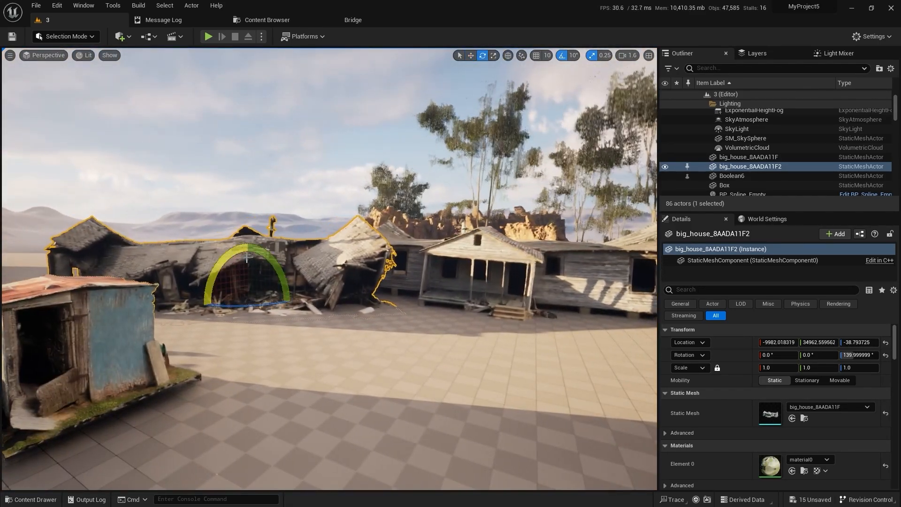
{"action": "key", "text": "r"}
{"action": "left_click_drag", "start_coordinate": [249, 267], "coordinate": [249, 240]}
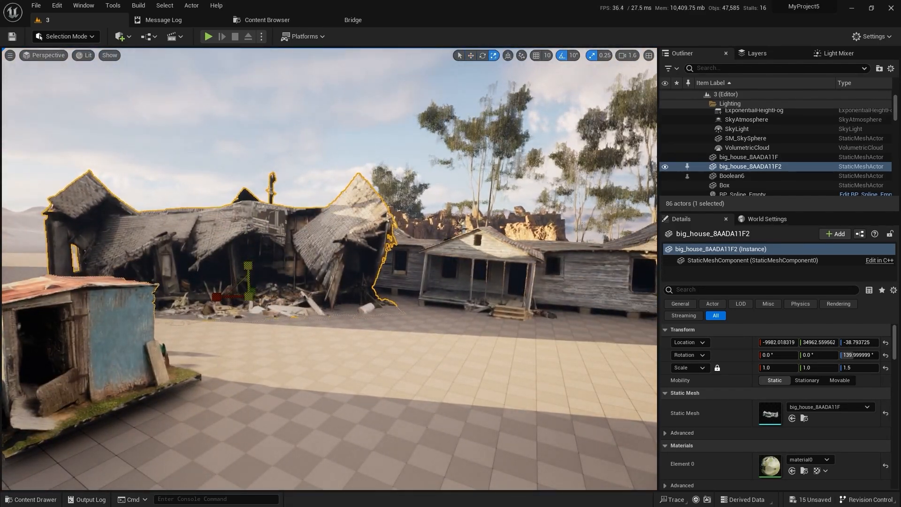
{"action": "key", "text": "e"}
{"action": "left_click_drag", "start_coordinate": [267, 304], "coordinate": [306, 304]}
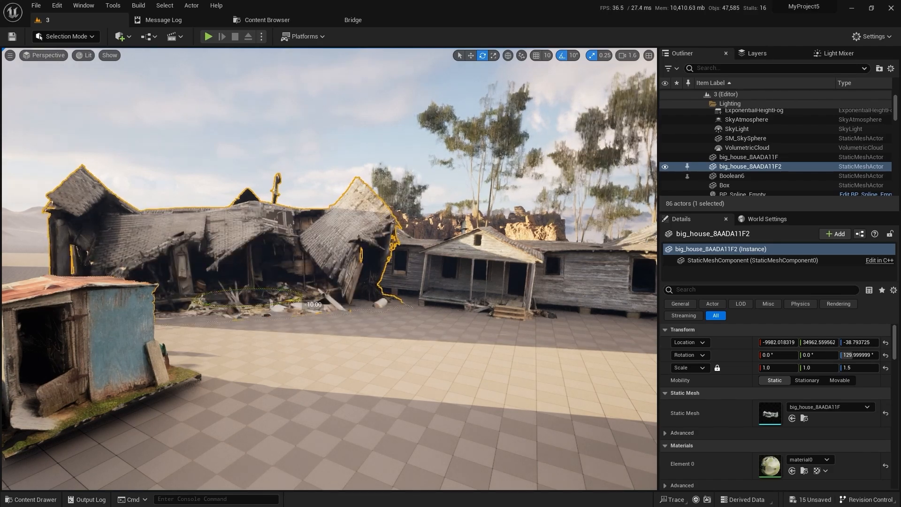
{"action": "left_click", "coordinate": [287, 342]}
Turn off rotation snapping, then tilt the original big house to about -0.8° on Y and shift it to about X -7250.
{"action": "right_click_drag", "start_coordinate": [289, 352], "coordinate": [325, 352]}
{"action": "left_click", "coordinate": [472, 282]}
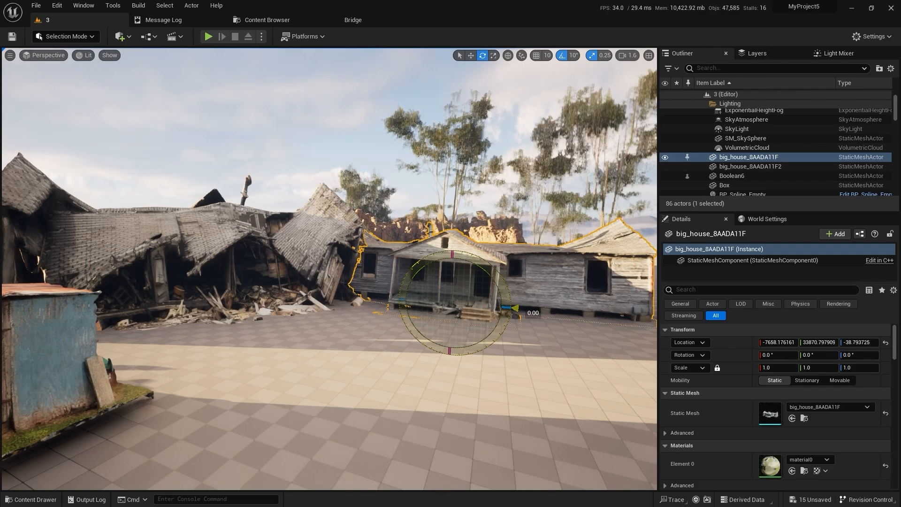
{"action": "left_click_drag", "start_coordinate": [500, 282], "coordinate": [503, 284]}
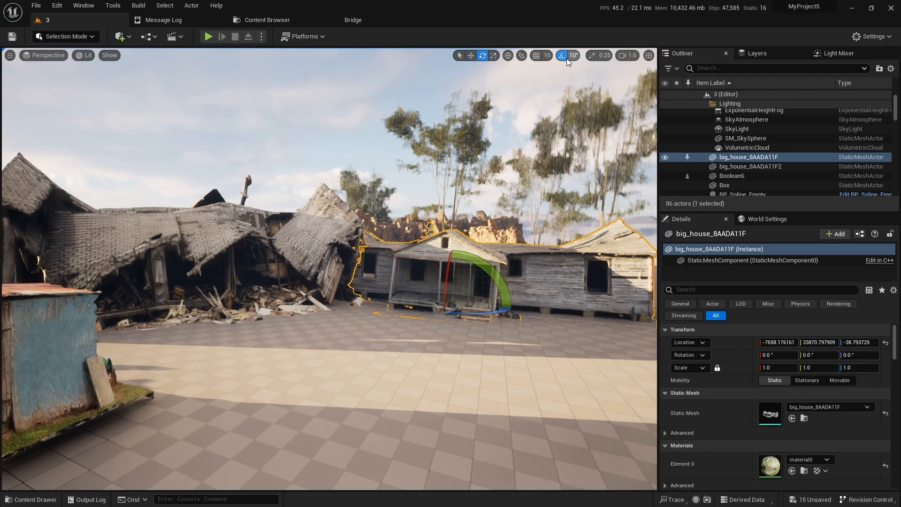
{"action": "left_click_drag", "start_coordinate": [493, 274], "coordinate": [508, 299]}
{"action": "key", "text": "Escape"}
Delete the leftover small_house, the model2 house and the dark box from the level.
{"action": "right_click_drag", "start_coordinate": [508, 297], "coordinate": [392, 319]}
{"action": "left_click", "coordinate": [257, 187]}
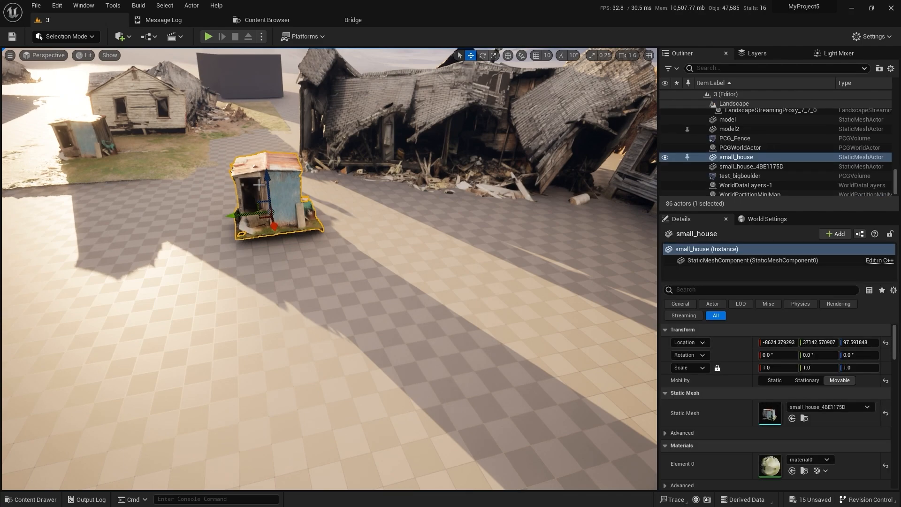
{"action": "key", "text": "Delete"}
{"action": "left_click", "coordinate": [176, 123]}
{"action": "right_click_drag", "start_coordinate": [176, 123], "coordinate": [281, 89]}
{"action": "key", "text": "Delete"}
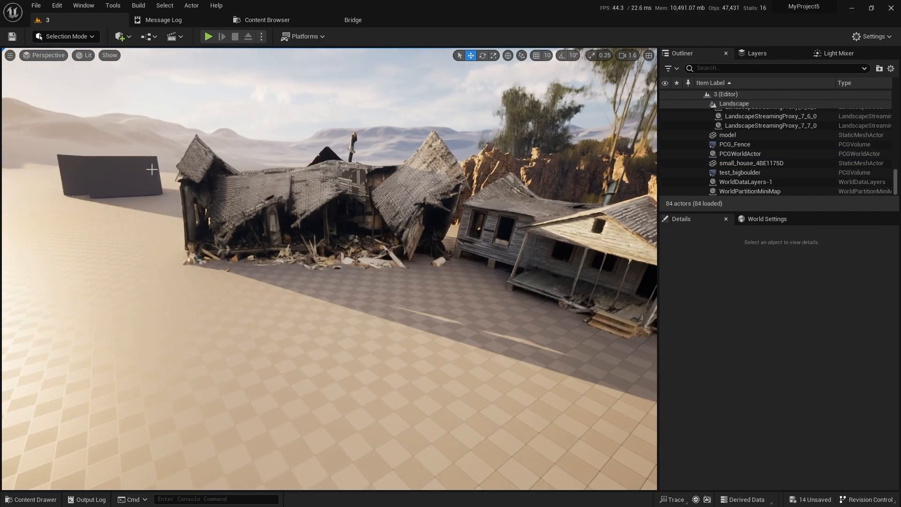
{"action": "left_click", "coordinate": [151, 170]}
{"action": "key", "text": "Delete"}
Duplicate the small shed beside the original big house and place the copy before the collapsed house, at about X -8835 and Y 35796.
{"action": "right_click_drag", "start_coordinate": [151, 170], "coordinate": [328, 188]}
{"action": "left_click", "coordinate": [460, 262]}
{"action": "right_click_drag", "start_coordinate": [460, 262], "coordinate": [486, 278]}
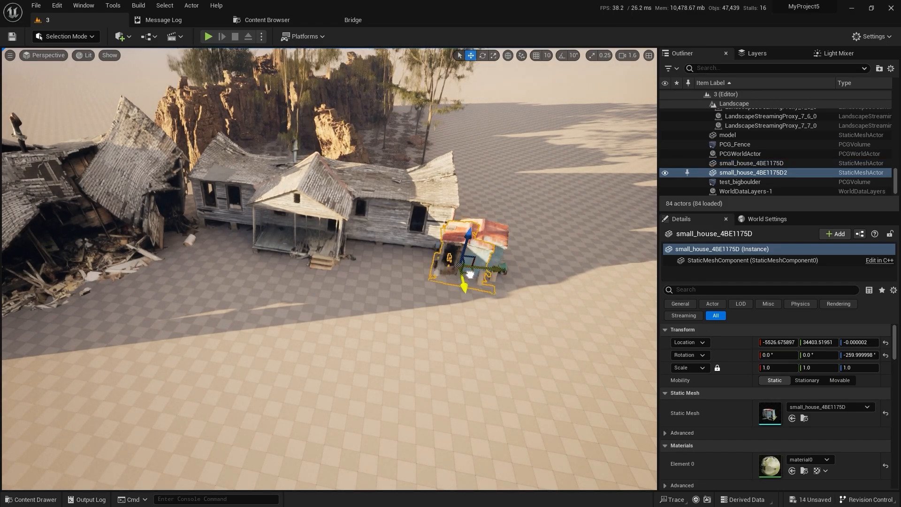
{"action": "left_click_drag", "start_coordinate": [484, 270], "coordinate": [80, 314], "text": "alt"}
{"action": "right_click_drag", "start_coordinate": [79, 314], "coordinate": [118, 380]}
Turn the shed copy to about -25° on Z and move it to the collapsed house's outer end, about X -9570 and Y 36539.
{"action": "key", "text": "e"}
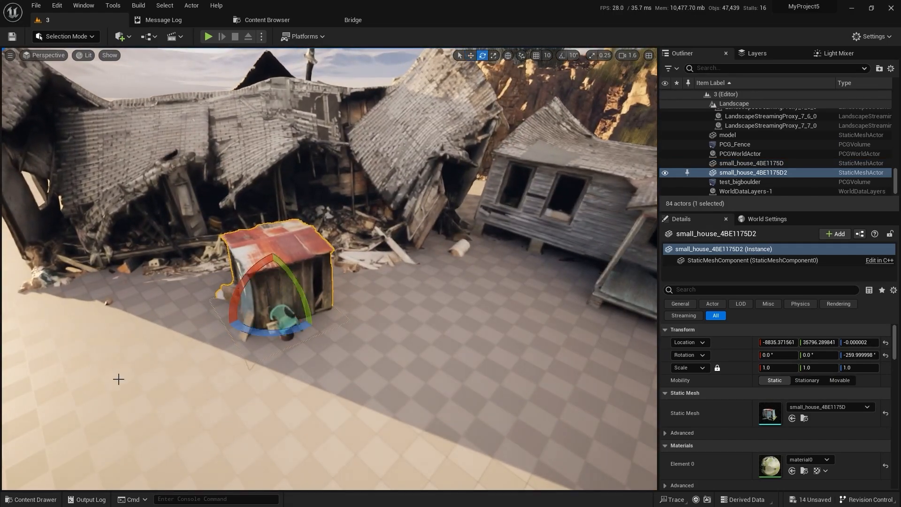
{"action": "left_click_drag", "start_coordinate": [283, 332], "coordinate": [207, 326]}
{"action": "key", "text": "w"}
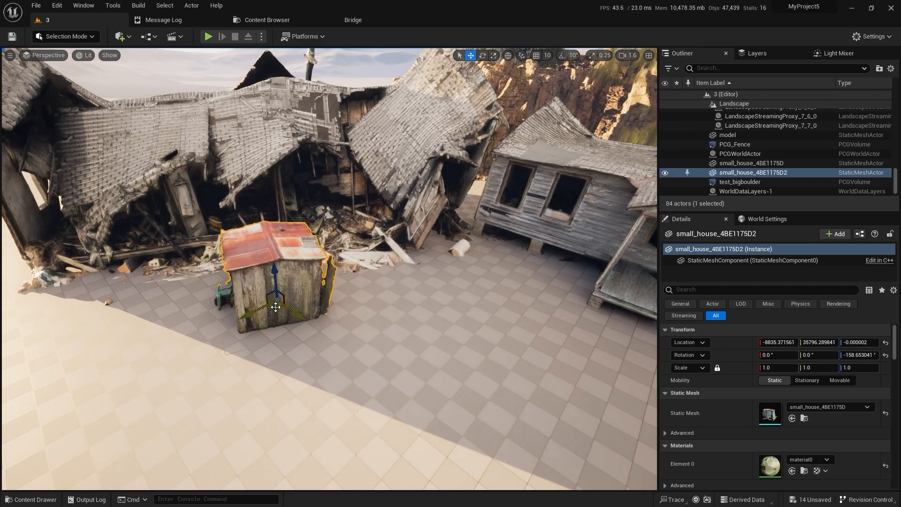
{"action": "left_click_drag", "start_coordinate": [276, 307], "coordinate": [94, 323]}
{"action": "right_click_drag", "start_coordinate": [206, 230], "coordinate": [169, 267]}
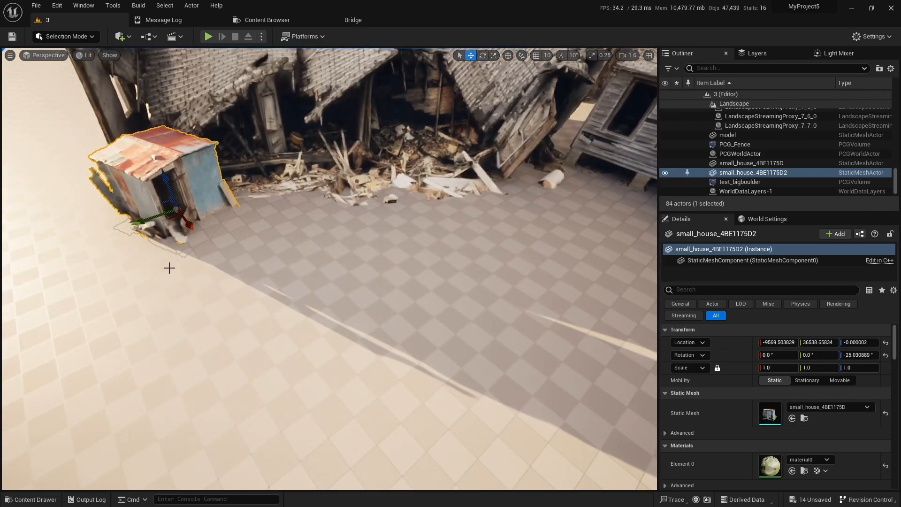
Duplicate the shed copy next to itself at about X -9421 and Y 37008, and rotate the new one to about 65.5° on Z.
{"action": "left_click_drag", "start_coordinate": [175, 217], "coordinate": [79, 271], "text": "alt"}
{"action": "key", "text": "e"}
{"action": "right_click_drag", "start_coordinate": [89, 268], "coordinate": [37, 262]}
{"action": "left_click_drag", "start_coordinate": [261, 261], "coordinate": [214, 270]}
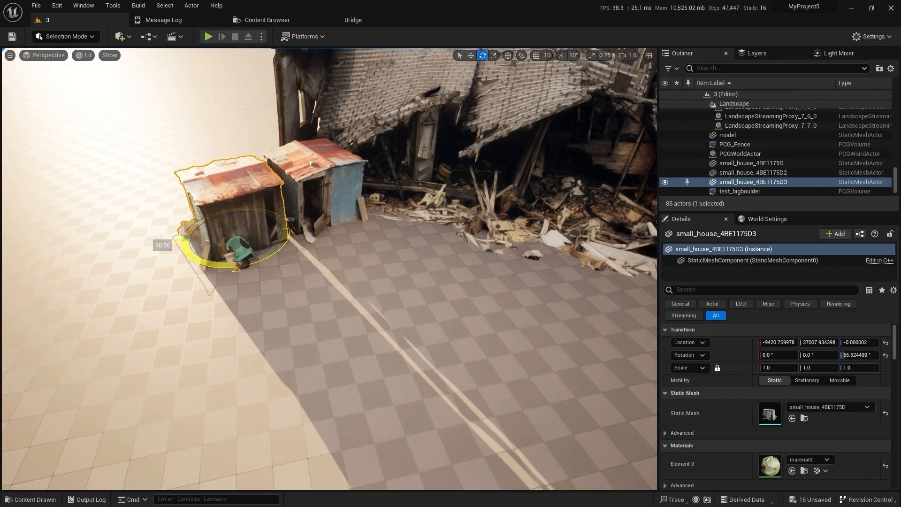
Stretch the newest shed copy's height to about 1.25 and fine-tune its Z rotation.
{"action": "left_click_drag", "start_coordinate": [232, 206], "coordinate": [231, 188]}
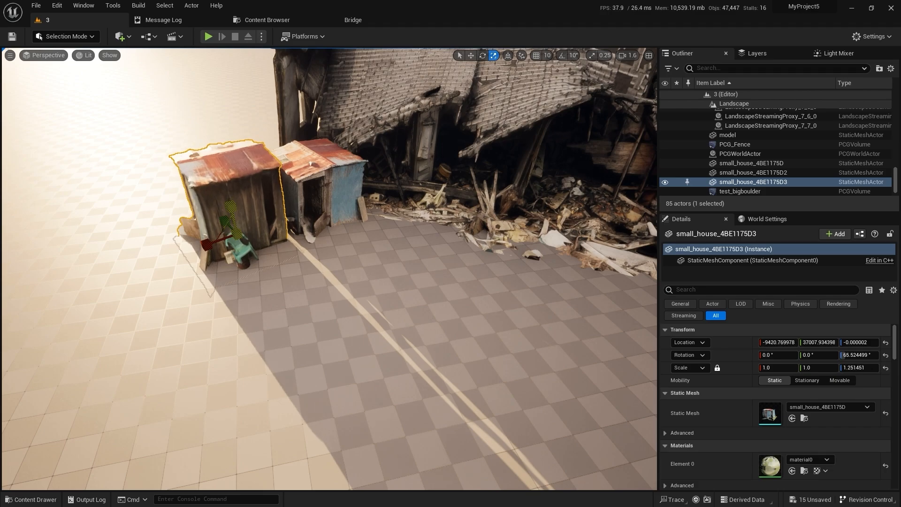
{"action": "key", "text": "Escape"}
{"action": "right_click_drag", "start_coordinate": [231, 189], "coordinate": [249, 164]}
{"action": "key", "text": "q"}
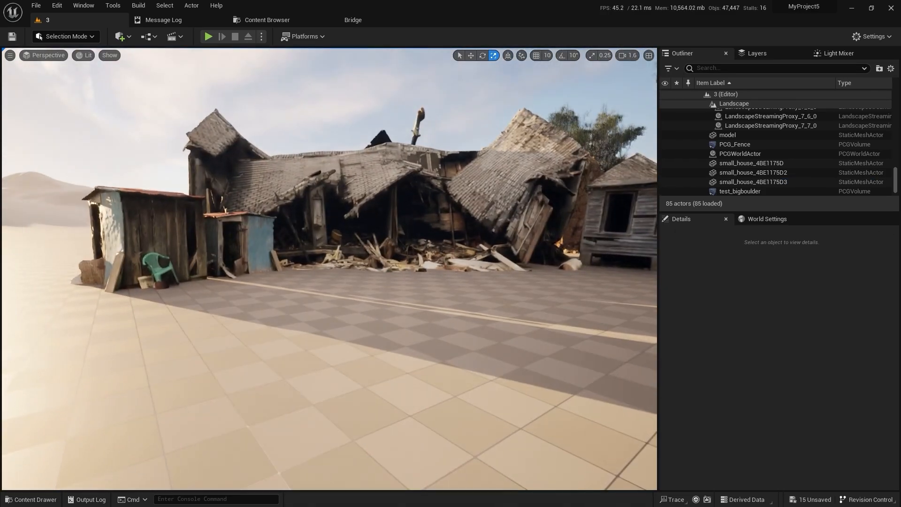
{"action": "left_click", "coordinate": [126, 241]}
{"action": "key", "text": "e"}
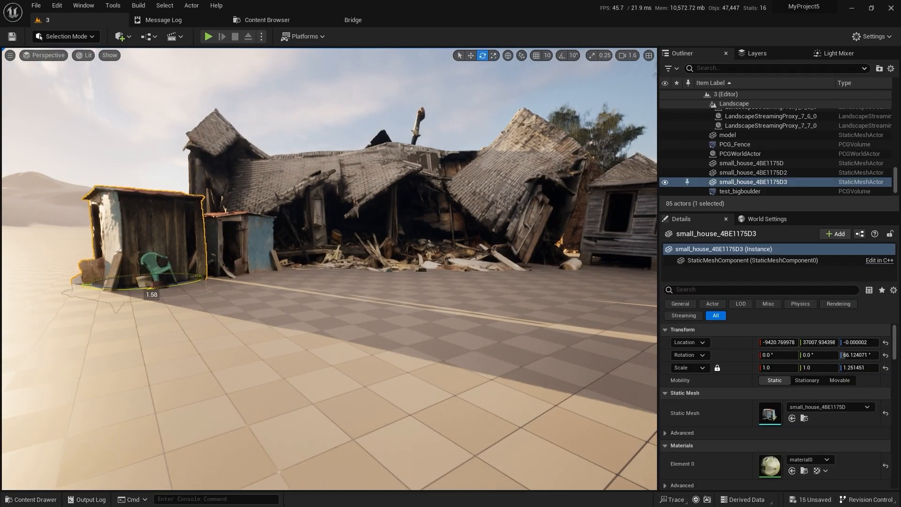
{"action": "left_click_drag", "start_coordinate": [152, 287], "coordinate": [186, 305]}
{"action": "key", "text": "Escape"}
Duplicate the original big house and place the copy across the yard, at about X -3946 and Y 35733.
{"action": "right_click_drag", "start_coordinate": [186, 314], "coordinate": [345, 359]}
{"action": "left_click", "coordinate": [305, 174]}
{"action": "mouse_move", "coordinate": [305, 174]}
{"action": "right_mouse_down"}
{"action": "mouse_move", "coordinate": [338, 197]}
{"action": "mouse_move", "coordinate": [300, 187]}
{"action": "right_mouse_up"}
{"action": "key", "text": "w"}
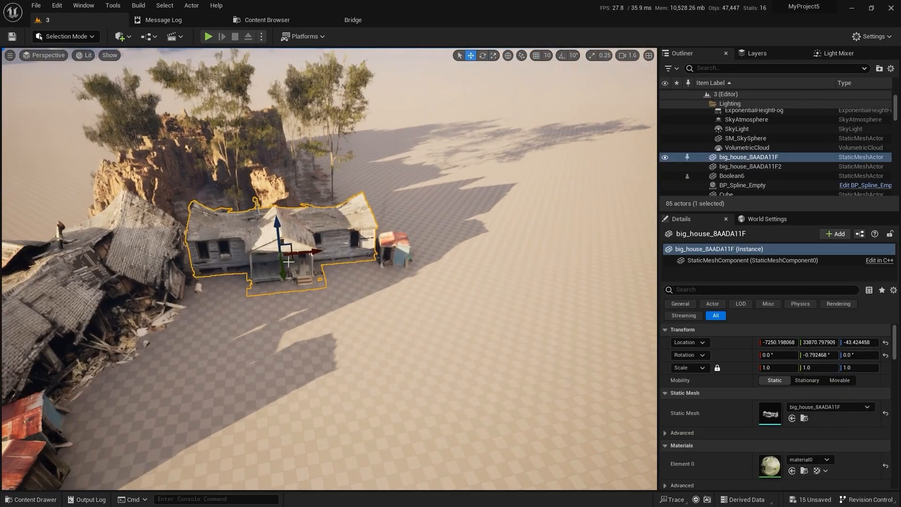
{"action": "left_click_drag", "start_coordinate": [288, 261], "coordinate": [561, 318], "text": "alt"}
{"action": "key", "text": "w"}
{"action": "right_click_drag", "start_coordinate": [517, 334], "coordinate": [538, 338]}
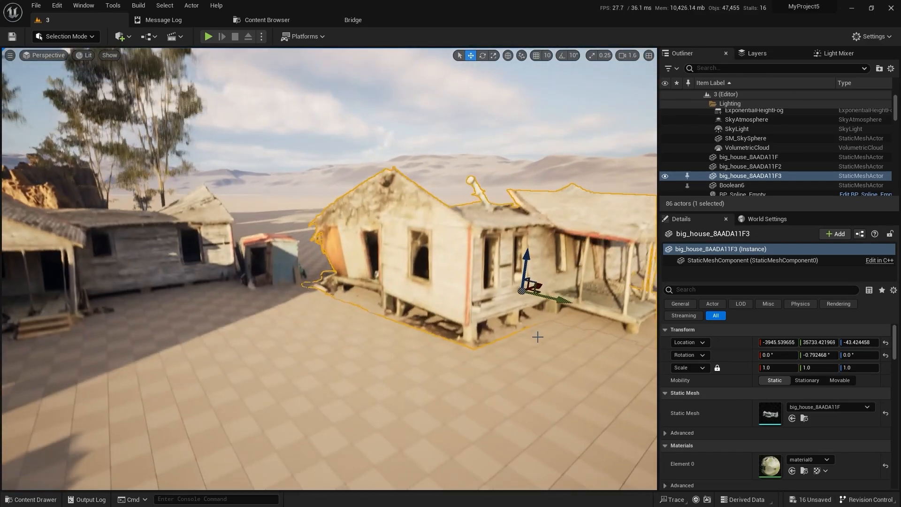
Lower the third big house to about Z -44.8 and rotate it to about -13.4° on Z.
{"action": "left_click_drag", "start_coordinate": [526, 254], "coordinate": [526, 257]}
{"action": "key", "text": "e"}
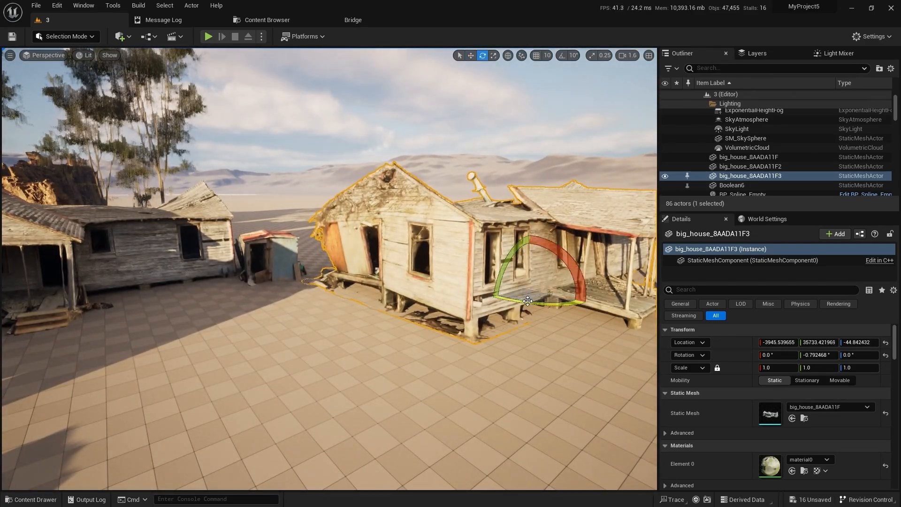
{"action": "left_click_drag", "start_coordinate": [528, 301], "coordinate": [557, 306]}
{"action": "key", "text": "Escape"}
Try the third big house behind the small shed, at about X -4620 and Y 33061, rotated to about -75.6° on Z.
{"action": "key", "text": "s"}
{"action": "right_click_drag", "start_coordinate": [557, 306], "coordinate": [533, 290]}
{"action": "key", "text": "w"}
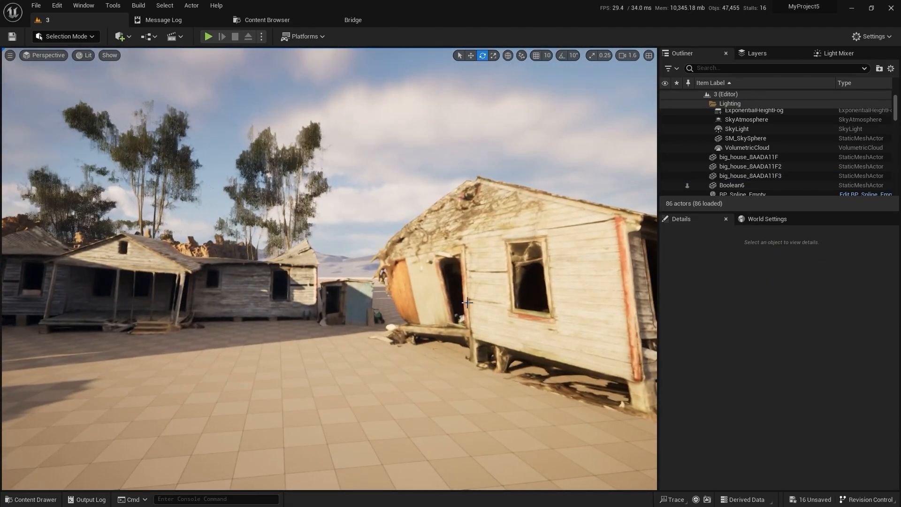
{"action": "key", "text": "s"}
{"action": "right_click_drag", "start_coordinate": [467, 303], "coordinate": [484, 376]}
{"action": "left_click", "coordinate": [383, 251]}
{"action": "key", "text": "w"}
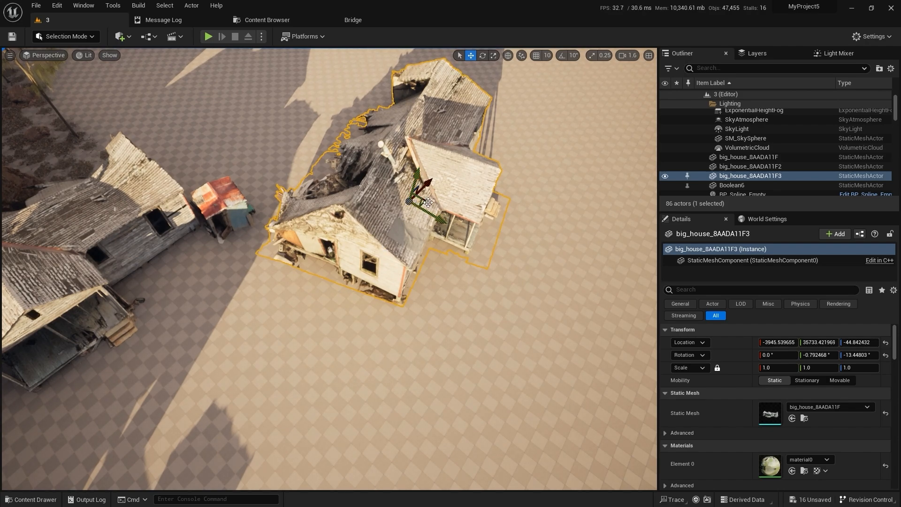
{"action": "left_click_drag", "start_coordinate": [425, 203], "coordinate": [314, 120]}
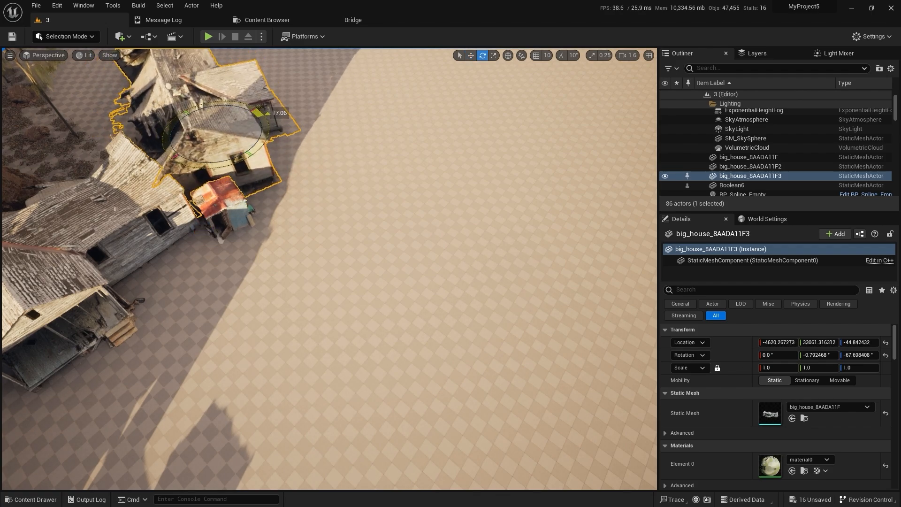
{"action": "left_click_drag", "start_coordinate": [261, 110], "coordinate": [259, 110]}
{"action": "key", "text": "Escape"}
Move the third big house back to the open side of the yard, at about X -4914 and Y 35985.
{"action": "right_click_drag", "start_coordinate": [300, 198], "coordinate": [228, 89]}
{"action": "key", "text": "q"}
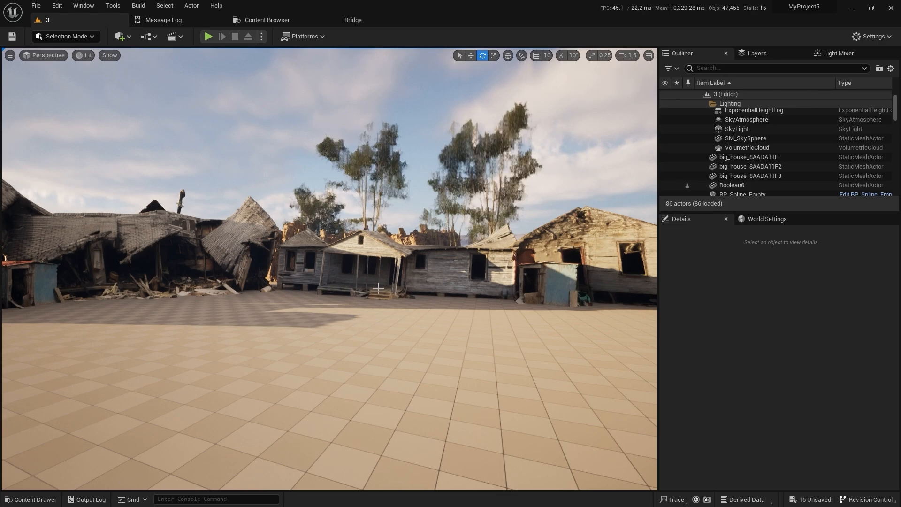
{"action": "key", "text": "e"}
{"action": "right_click_drag", "start_coordinate": [378, 292], "coordinate": [373, 319]}
{"action": "left_click", "coordinate": [188, 221]}
{"action": "right_click_drag", "start_coordinate": [187, 220], "coordinate": [376, 189]}
{"action": "key", "text": "w"}
{"action": "left_click", "coordinate": [463, 186]}
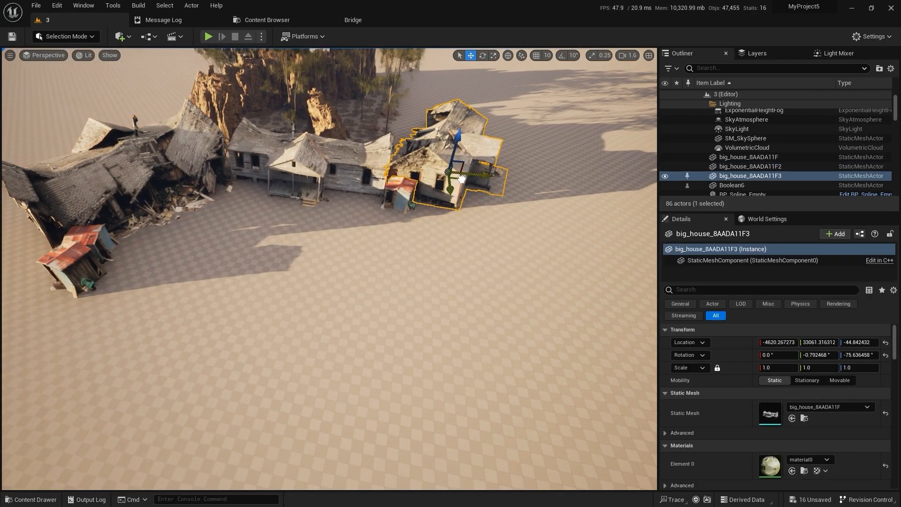
{"action": "left_click_drag", "start_coordinate": [462, 179], "coordinate": [455, 295]}
{"action": "key", "text": "Escape"}
Rotate the third big house to about -7.2° on Z.
{"action": "right_click_drag", "start_coordinate": [455, 295], "coordinate": [456, 210]}
{"action": "left_click", "coordinate": [455, 287]}
{"action": "key", "text": "e"}
{"action": "left_click_drag", "start_coordinate": [448, 305], "coordinate": [429, 305]}
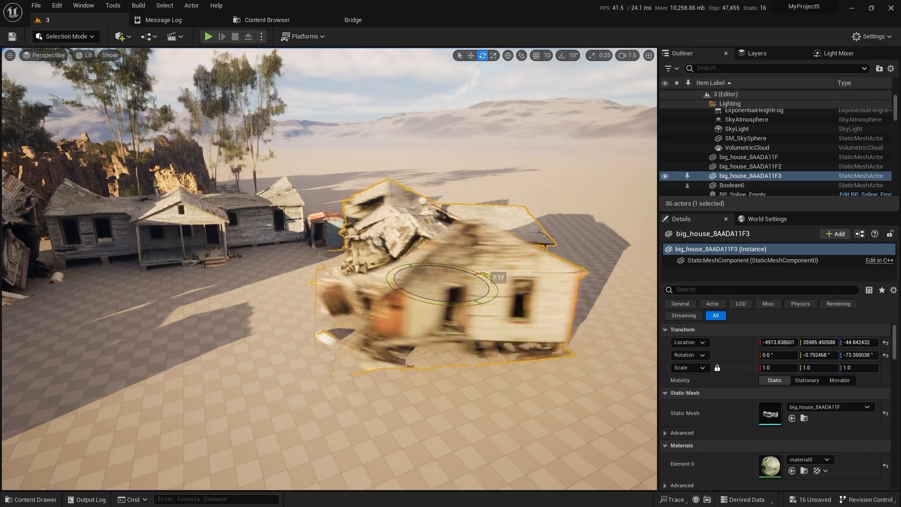
{"action": "left_click_drag", "start_coordinate": [488, 277], "coordinate": [495, 313]}
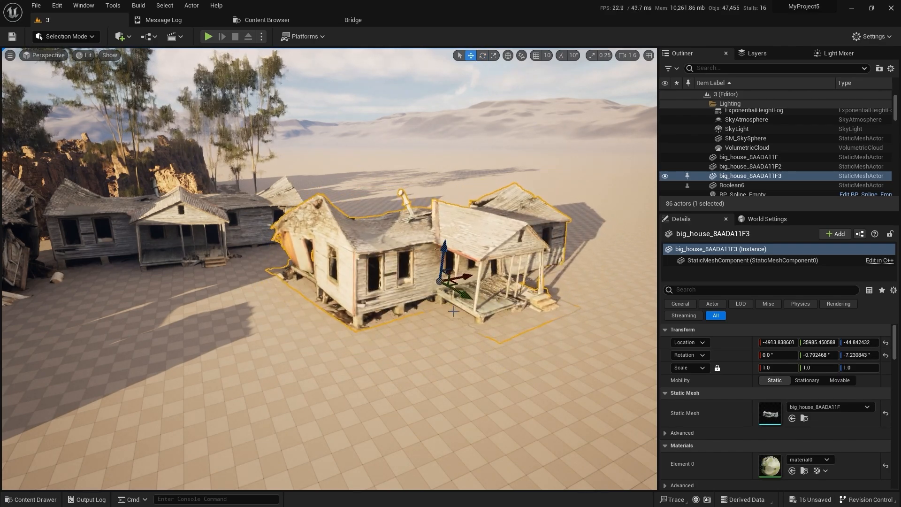
{"action": "key", "text": "Escape"}
Examine the layout of the three big houses and the sheds from ground level and from above.
{"action": "right_click_drag", "start_coordinate": [498, 270], "coordinate": [441, 277]}
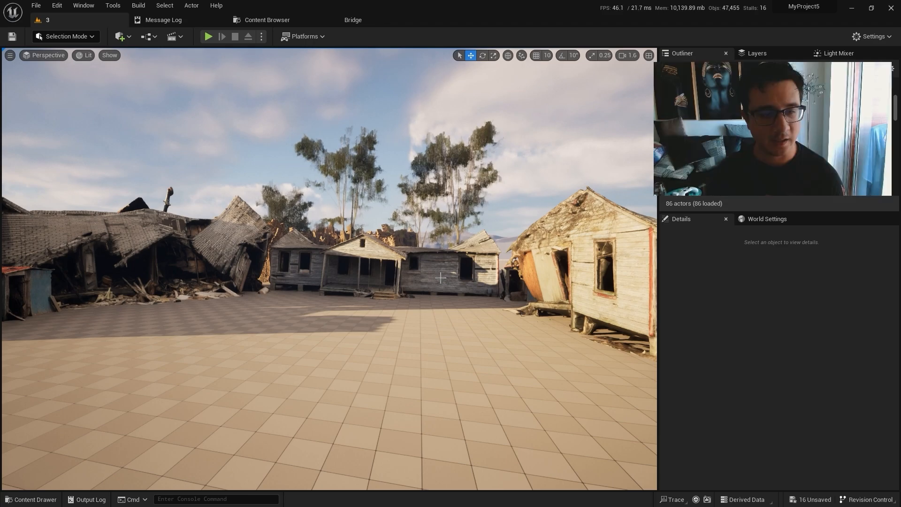
{"action": "left_click", "coordinate": [466, 270]}
{"action": "key", "text": "Escape"}
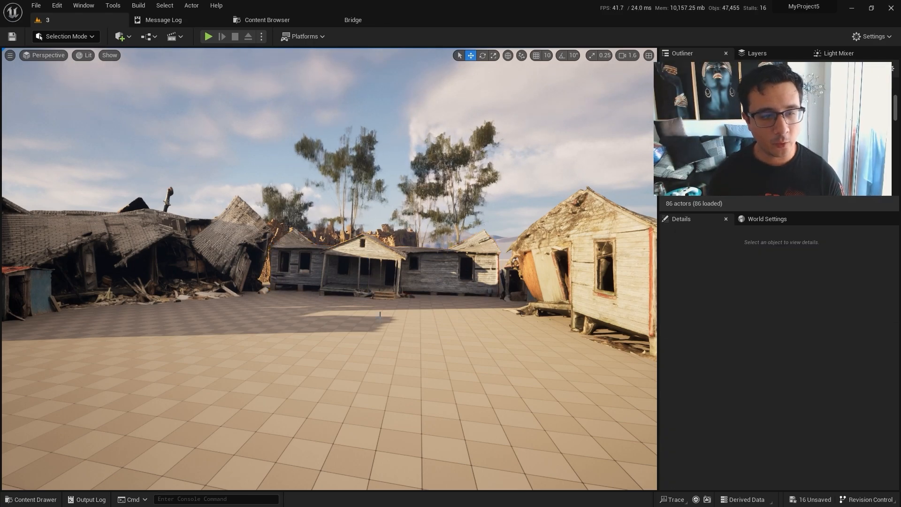
{"action": "right_click_drag", "start_coordinate": [466, 271], "coordinate": [470, 317]}
{"action": "key", "text": "w"}
{"action": "key", "text": "s"}
{"action": "key", "text": "s"}
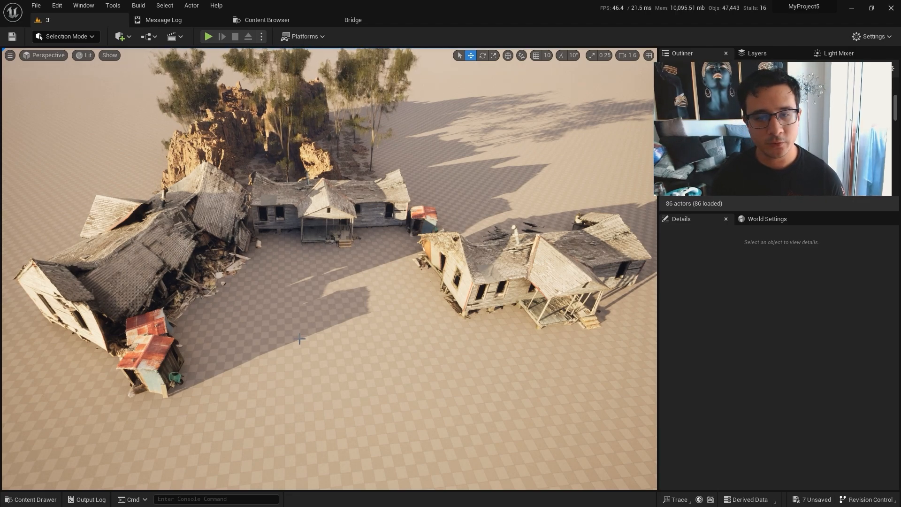
Move the white cube away from the fence loop in the desert, to about X -10272, Y 51737 and Z 370.
{"action": "right_click_drag", "start_coordinate": [333, 337], "coordinate": [512, 277]}
{"action": "key", "text": "w"}
{"action": "left_click", "coordinate": [299, 349]}
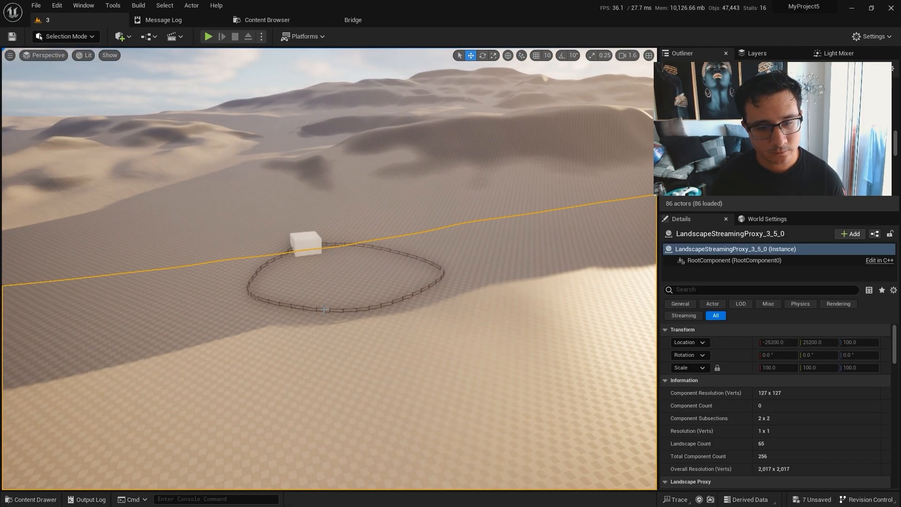
{"action": "right_click_drag", "start_coordinate": [299, 349], "coordinate": [285, 382]}
{"action": "key", "text": "w"}
{"action": "key", "text": "w"}
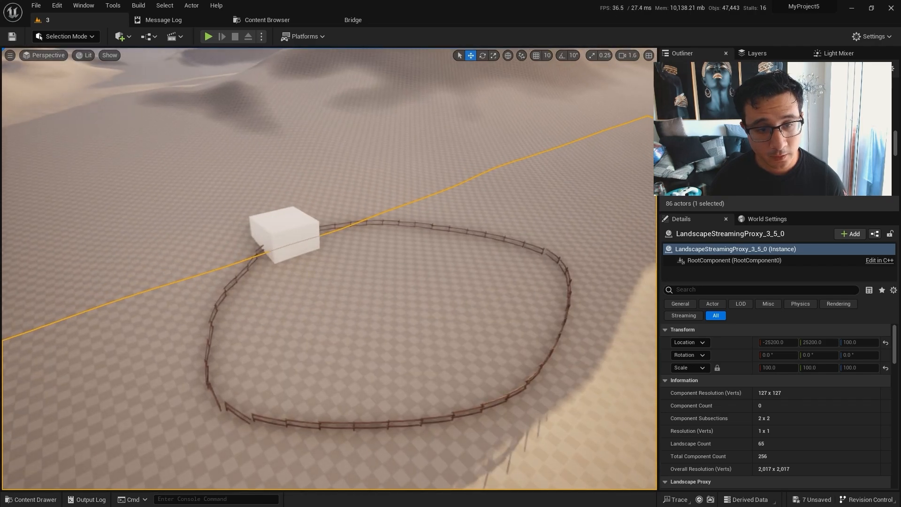
{"action": "left_click", "coordinate": [318, 226]}
{"action": "left_click_drag", "start_coordinate": [268, 227], "coordinate": [237, 197]}
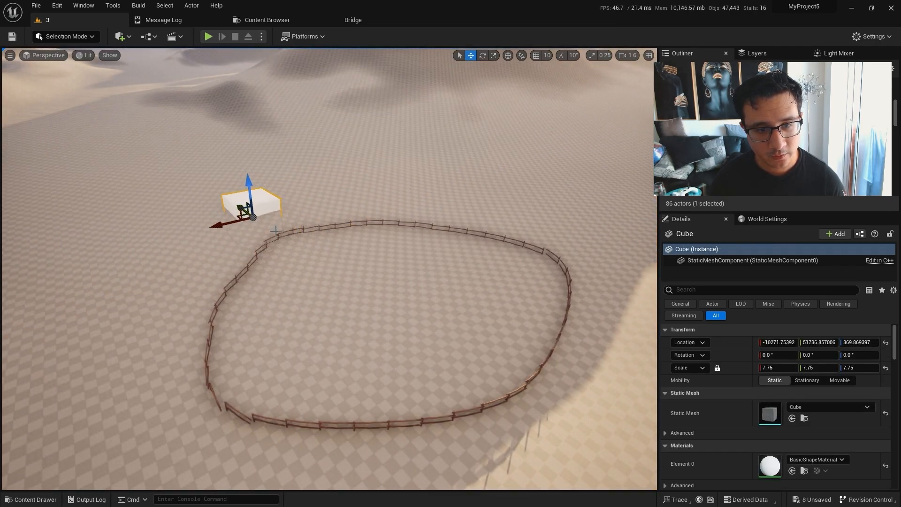
Reshape the PCG fence loop by moving the control points of the BP_Spline_Empty spline.
{"action": "left_click", "coordinate": [274, 233]}
{"action": "left_click", "coordinate": [279, 238]}
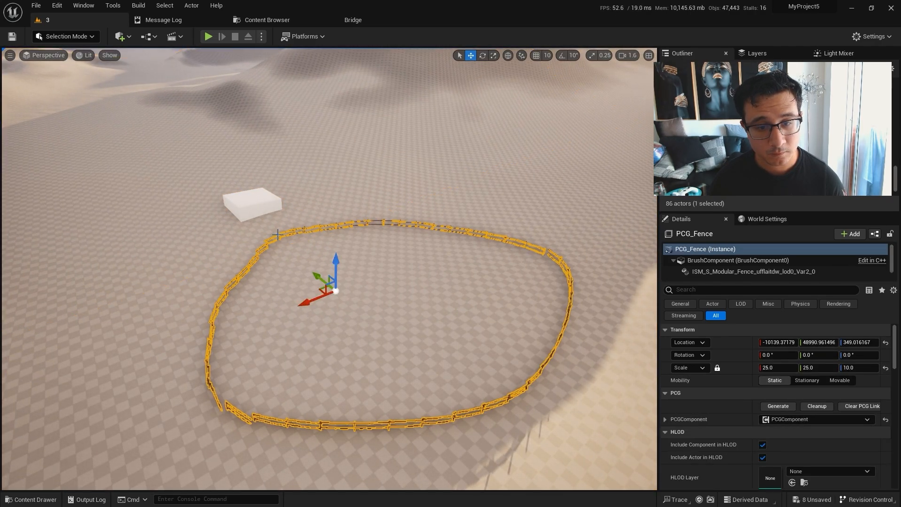
{"action": "key", "text": "s"}
{"action": "right_click_drag", "start_coordinate": [307, 280], "coordinate": [318, 338]}
{"action": "key", "text": "w"}
{"action": "left_click", "coordinate": [324, 358]}
{"action": "key", "text": "s"}
{"action": "left_click_drag", "start_coordinate": [303, 305], "coordinate": [383, 305]}
{"action": "key", "text": "s"}
{"action": "right_click_drag", "start_coordinate": [383, 304], "coordinate": [349, 282]}
{"action": "left_click", "coordinate": [373, 254]}
{"action": "left_click_drag", "start_coordinate": [369, 258], "coordinate": [410, 256]}
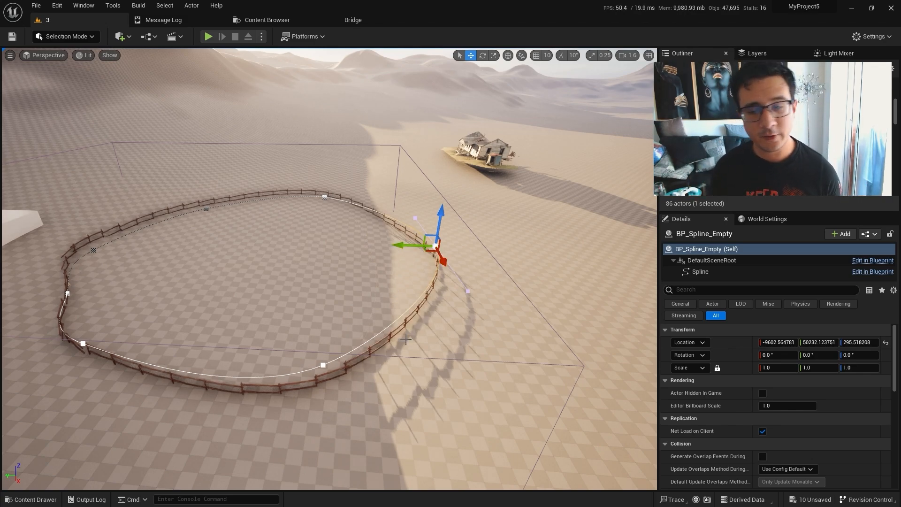
Create a Blueprint Class with Actor as its parent in the pcg_test/test_scan folder.
{"action": "key", "text": "w"}
{"action": "scroll", "coordinate": [497, 323], "scroll_direction": "up", "scroll_amount": 2}
{"action": "right_click_drag", "start_coordinate": [408, 344], "coordinate": [526, 324]}
{"action": "right_click_drag", "start_coordinate": [421, 326], "coordinate": [431, 343]}
{"action": "key", "text": "w"}
{"action": "scroll", "coordinate": [417, 328], "scroll_direction": "down", "scroll_amount": 3}
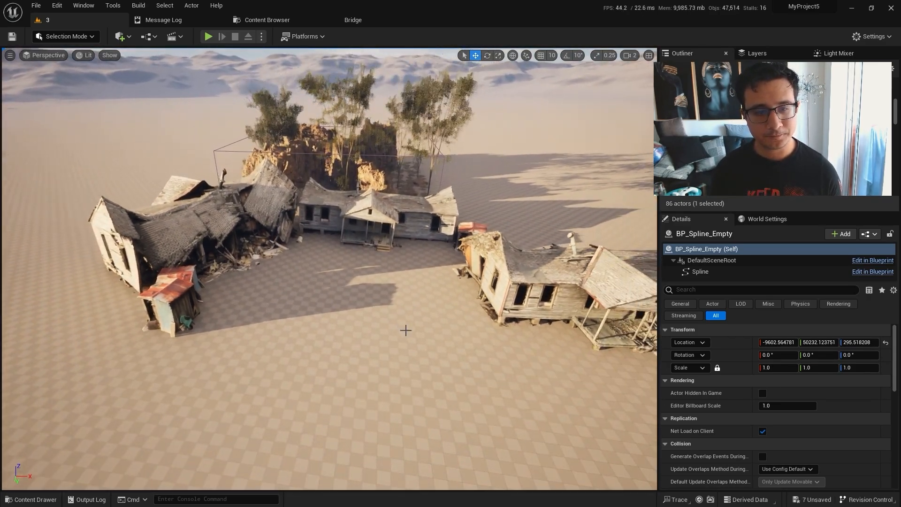
{"action": "key", "text": "ctrl+space"}
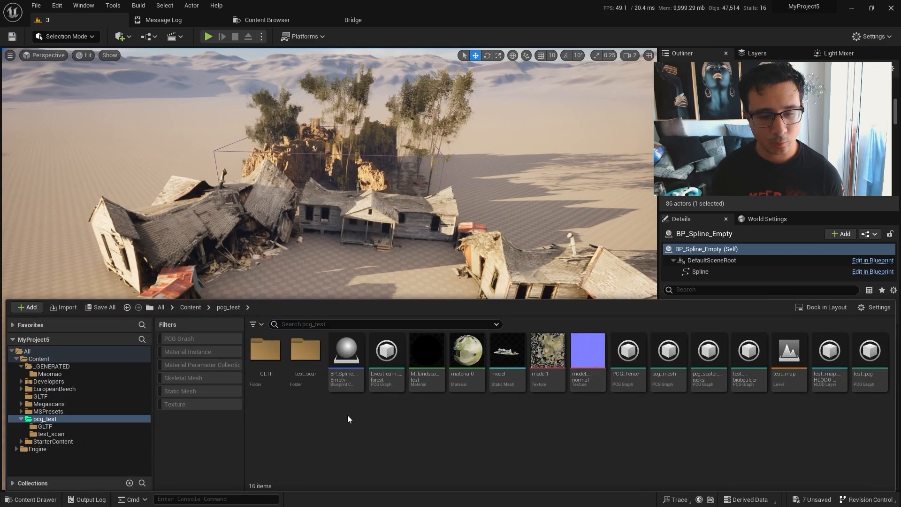
{"action": "double_click", "coordinate": [298, 355]}
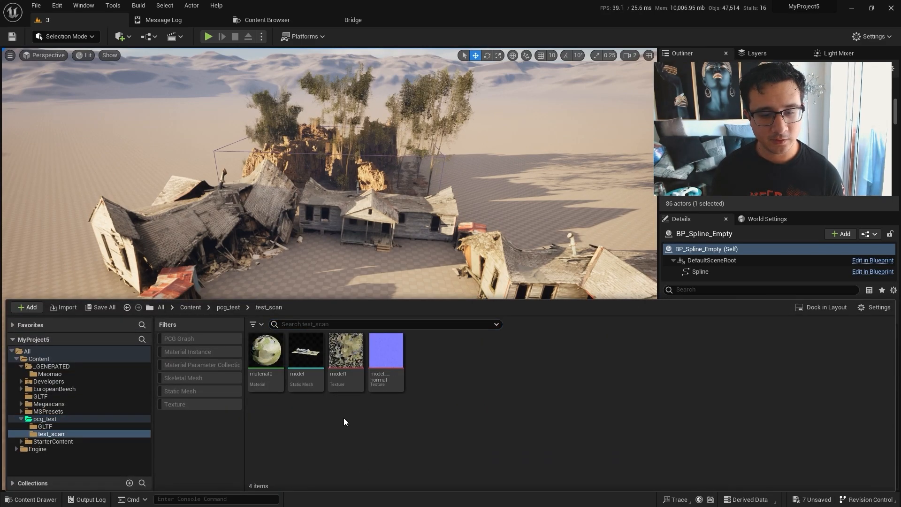
{"action": "right_click", "coordinate": [365, 438]}
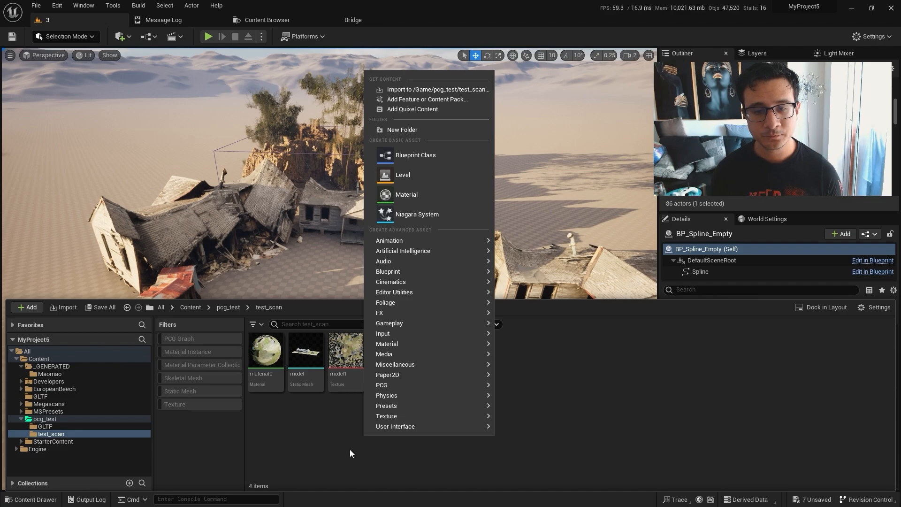
{"action": "left_click", "coordinate": [429, 158]}
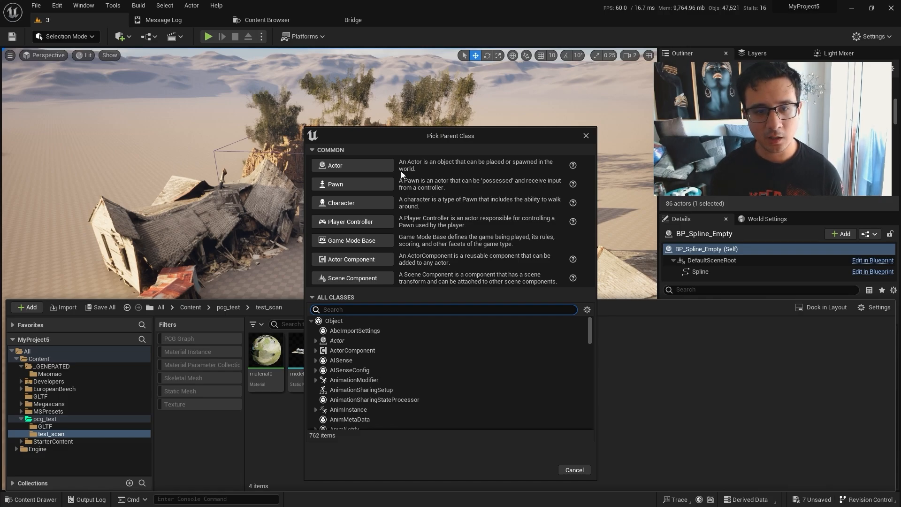
{"action": "left_click", "coordinate": [353, 162]}
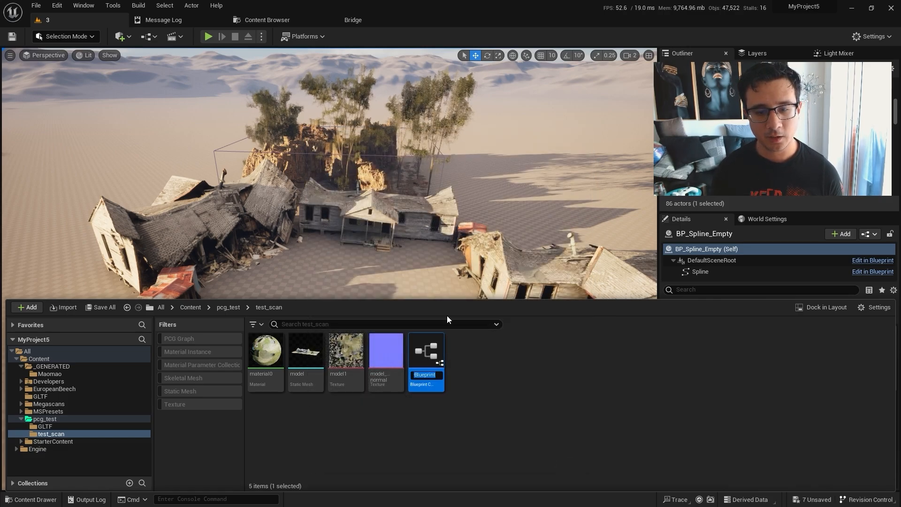
Name the new Actor Blueprint BP_Spline_Simple.
{"action": "type", "text": "BP"}
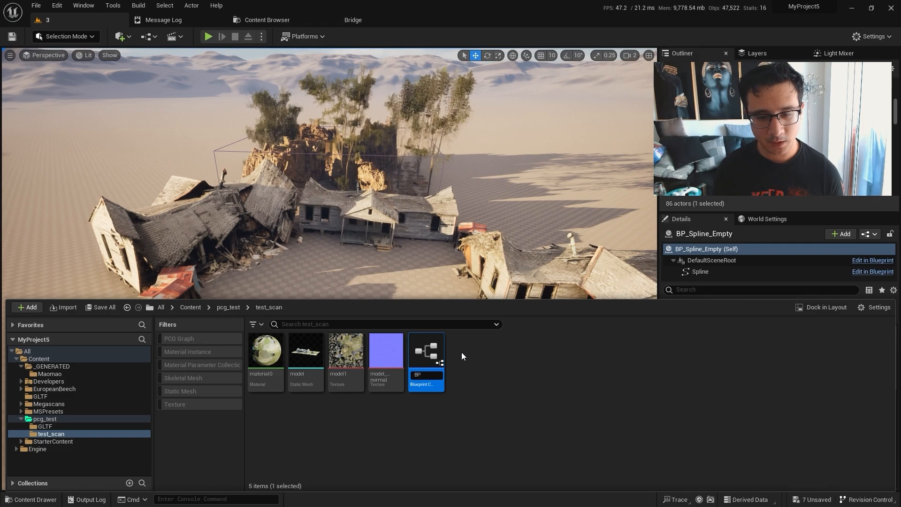
{"action": "type", "text": "_Spline"}
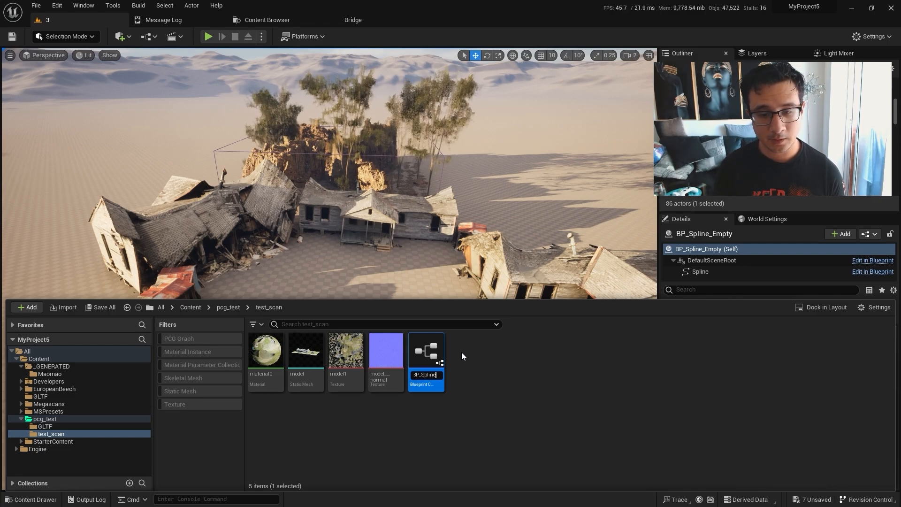
{"action": "type", "text": "_Simple"}
{"action": "key", "text": "Return"}
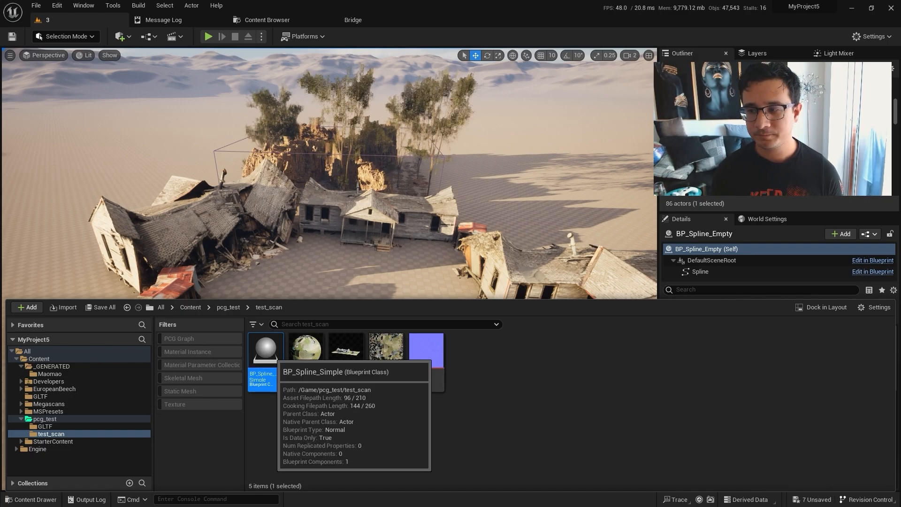
Add a Spline component to the BP_Spline_Simple Blueprint and compile it.
{"action": "double_click", "coordinate": [271, 356]}
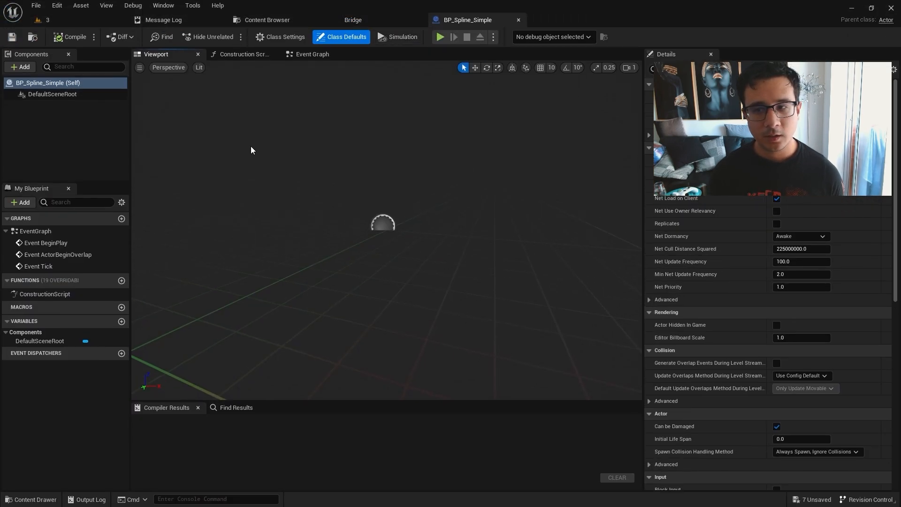
{"action": "left_click", "coordinate": [24, 68]}
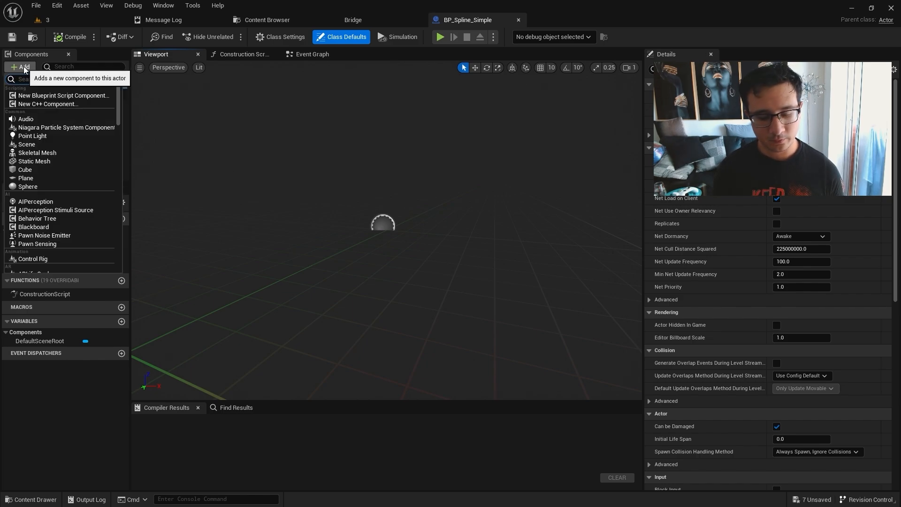
{"action": "type", "text": "spline"}
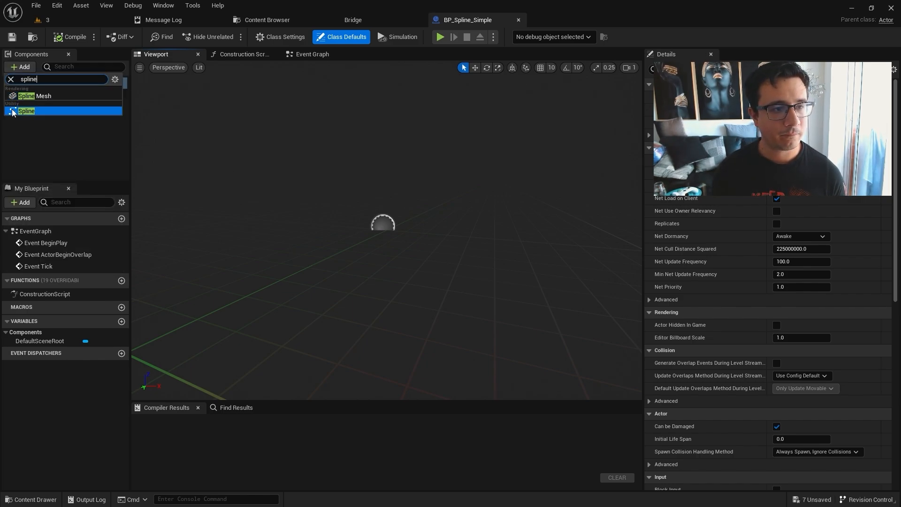
{"action": "left_click", "coordinate": [31, 112]}
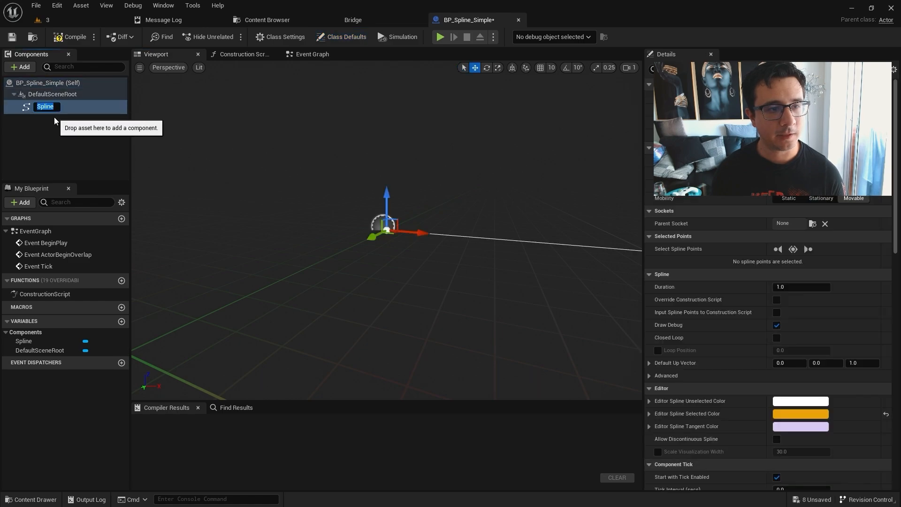
{"action": "mouse_move", "coordinate": [374, 258]}
{"action": "right_mouse_down"}
{"action": "mouse_move", "coordinate": [378, 286]}
{"action": "mouse_move", "coordinate": [375, 258]}
{"action": "right_mouse_up"}
{"action": "left_click", "coordinate": [58, 38]}
Place BP_Spline_Simple in the level on the ground before the houses, at about X -8304, Y 37855, Z 0.
{"action": "left_click", "coordinate": [57, 22]}
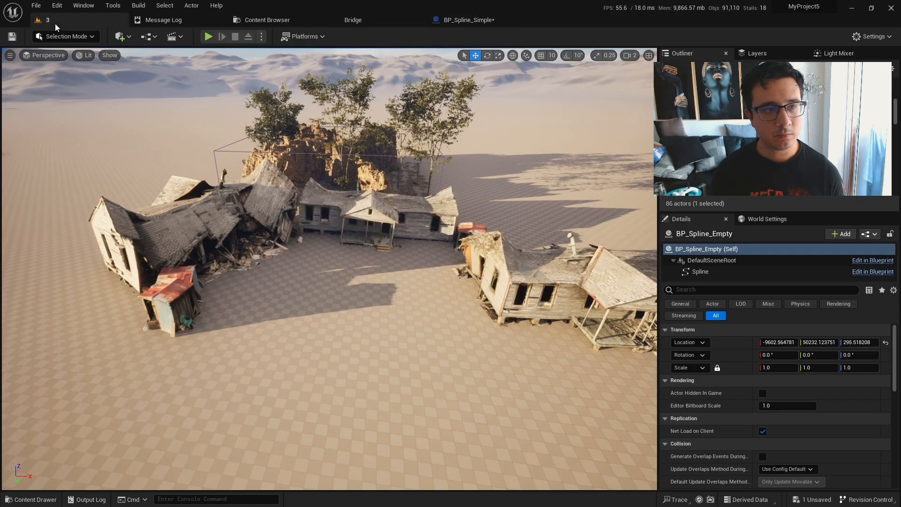
{"action": "mouse_move", "coordinate": [303, 343]}
{"action": "right_mouse_down"}
{"action": "mouse_move", "coordinate": [304, 371]}
{"action": "mouse_move", "coordinate": [303, 343]}
{"action": "right_mouse_up"}
{"action": "key", "text": "ctrl+space"}
{"action": "left_click_drag", "start_coordinate": [265, 469], "coordinate": [267, 334]}
{"action": "key", "text": "w"}
{"action": "right_click_drag", "start_coordinate": [342, 328], "coordinate": [285, 295]}
Extend the BP_Spline_Simple spline to five points in a wavy path across the ground in front of the houses.
{"action": "left_click_drag", "start_coordinate": [329, 312], "coordinate": [358, 333]}
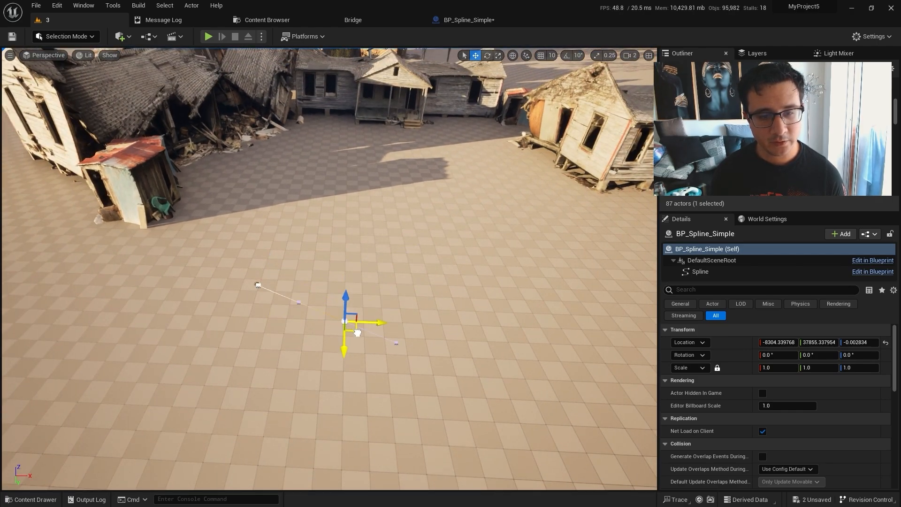
{"action": "key", "text": "d"}
{"action": "right_click_drag", "start_coordinate": [361, 339], "coordinate": [341, 344]}
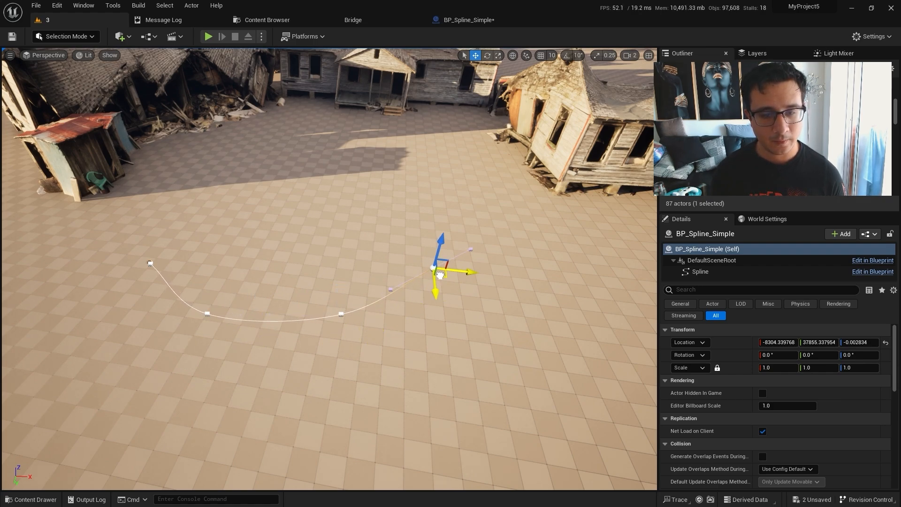
{"action": "left_click_drag", "start_coordinate": [498, 286], "coordinate": [531, 305]}
{"action": "key", "text": "d"}
{"action": "right_click_drag", "start_coordinate": [530, 305], "coordinate": [279, 357]}
{"action": "key", "text": "s"}
{"action": "right_click_drag", "start_coordinate": [360, 342], "coordinate": [359, 342]}
{"action": "key", "text": "a"}
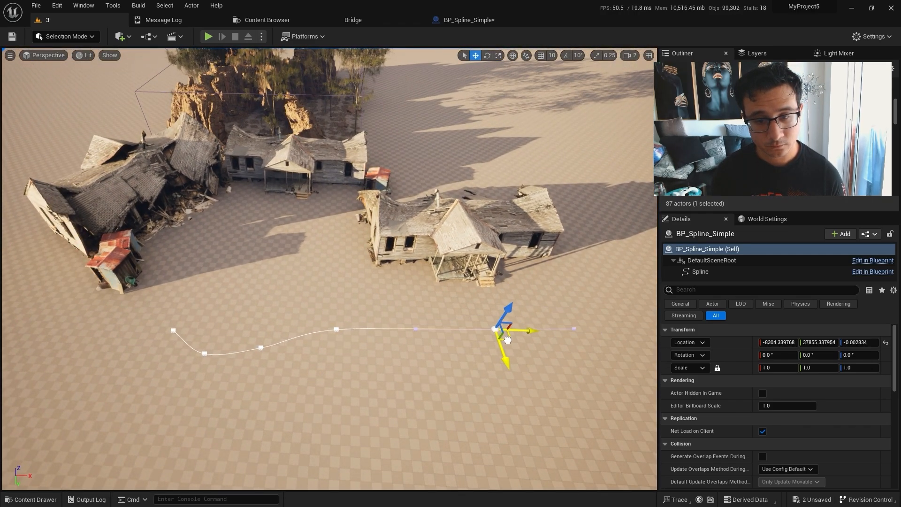
Add two more spline points that curve the path around the outer end of the third house.
{"action": "left_click_drag", "start_coordinate": [507, 342], "coordinate": [594, 317], "text": "alt"}
{"action": "key", "text": "e"}
{"action": "key", "text": "w"}
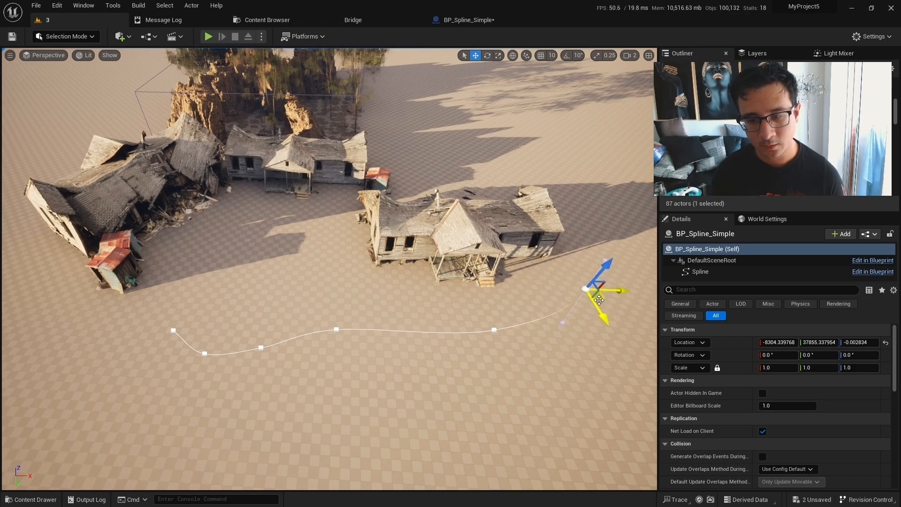
{"action": "left_click_drag", "start_coordinate": [622, 265], "coordinate": [607, 221]}
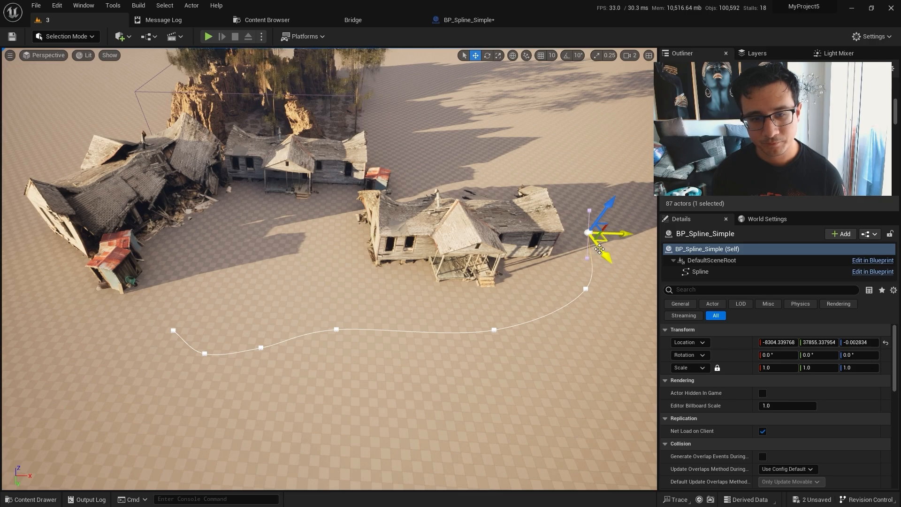
Save the level and the BP_Spline_Simple Blueprint.
{"action": "key", "text": "w"}
{"action": "right_click_drag", "start_coordinate": [600, 250], "coordinate": [470, 235]}
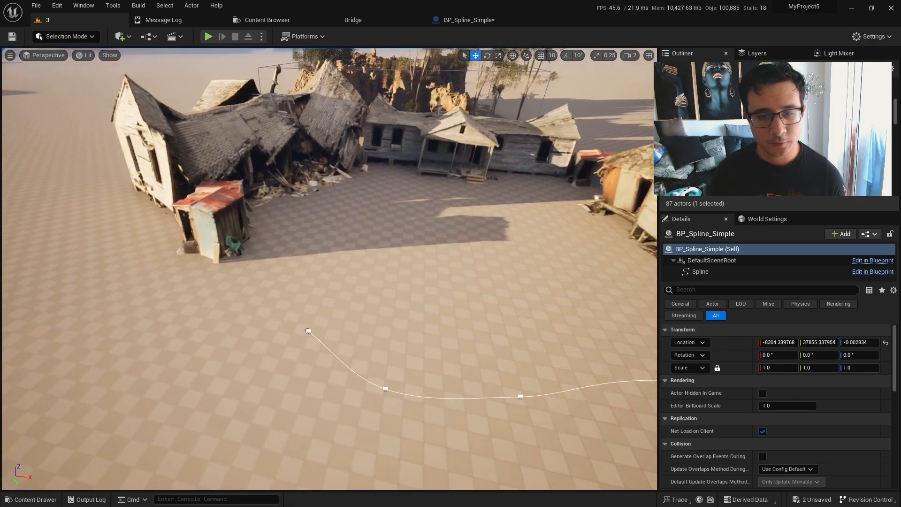
{"action": "key", "text": "w"}
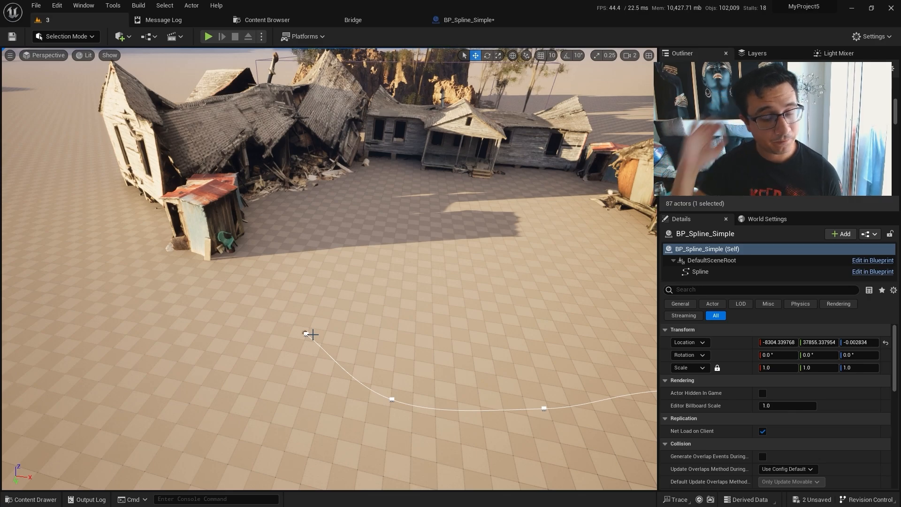
{"action": "right_click_drag", "start_coordinate": [328, 359], "coordinate": [375, 360]}
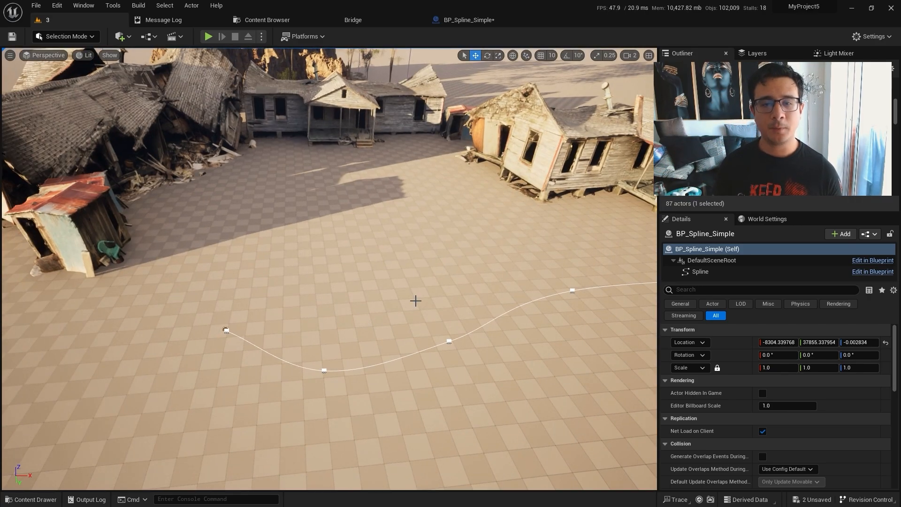
{"action": "right_click_drag", "start_coordinate": [409, 315], "coordinate": [413, 316]}
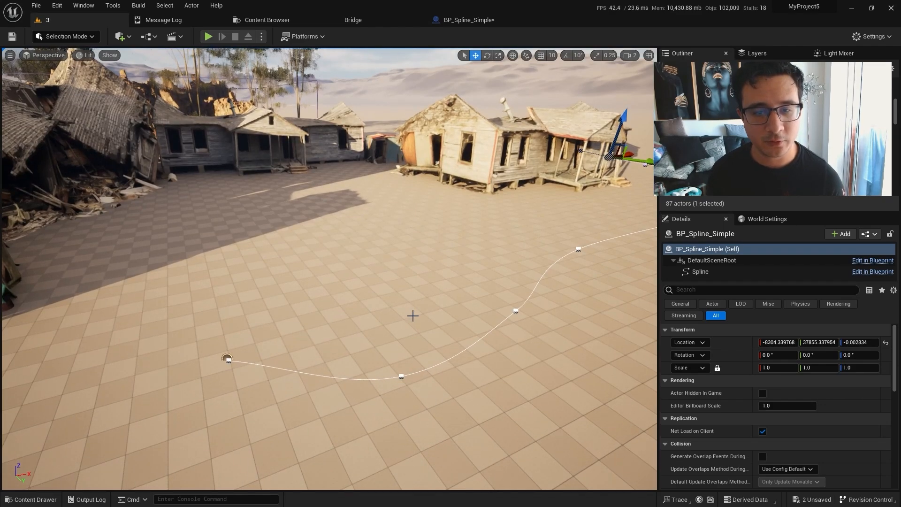
{"action": "key", "text": "ctrl+s"}
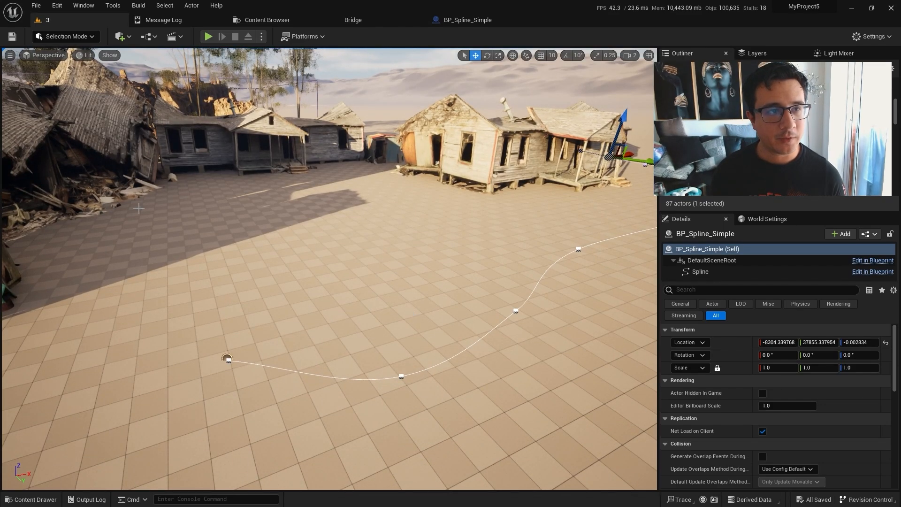
Search the plugins for "procedural" to check the Procedural Content Generation Framework, and return to the level.
{"action": "left_click", "coordinate": [56, 5]}
{"action": "left_click", "coordinate": [77, 151]}
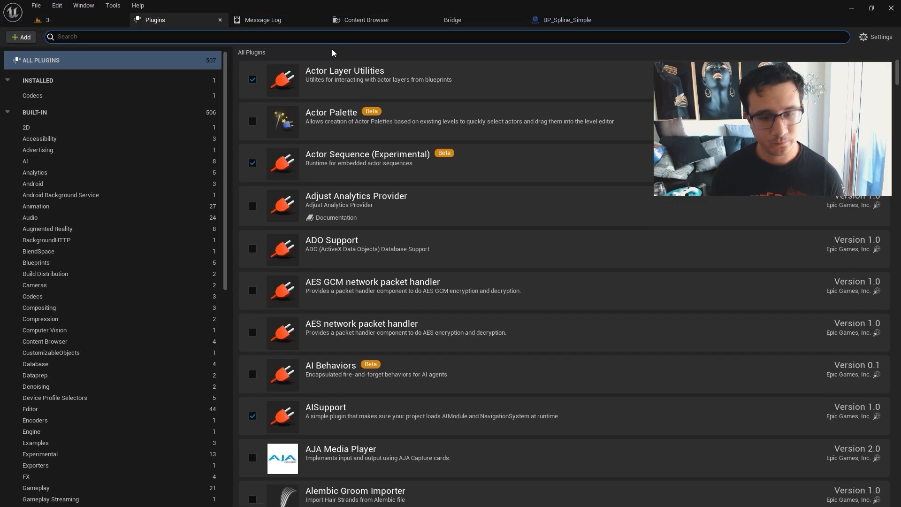
{"action": "type", "text": "procedural"}
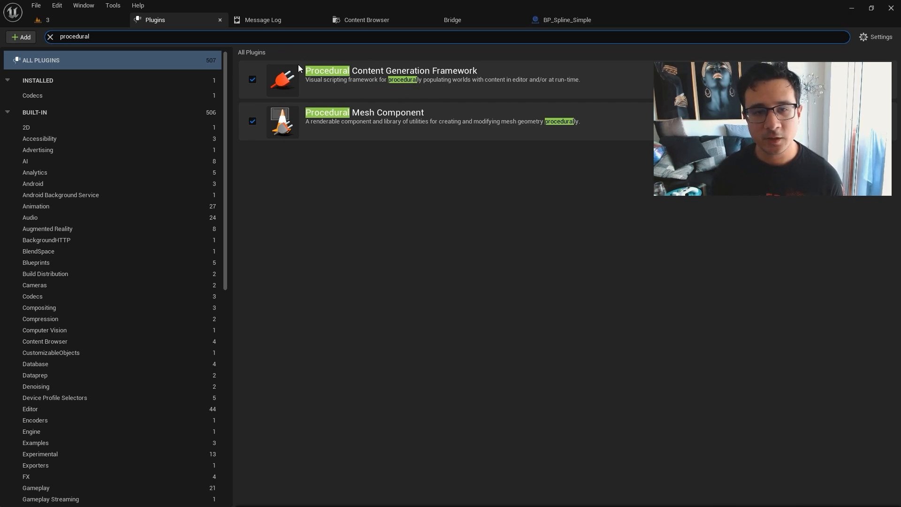
{"action": "middle_click", "coordinate": [196, 27]}
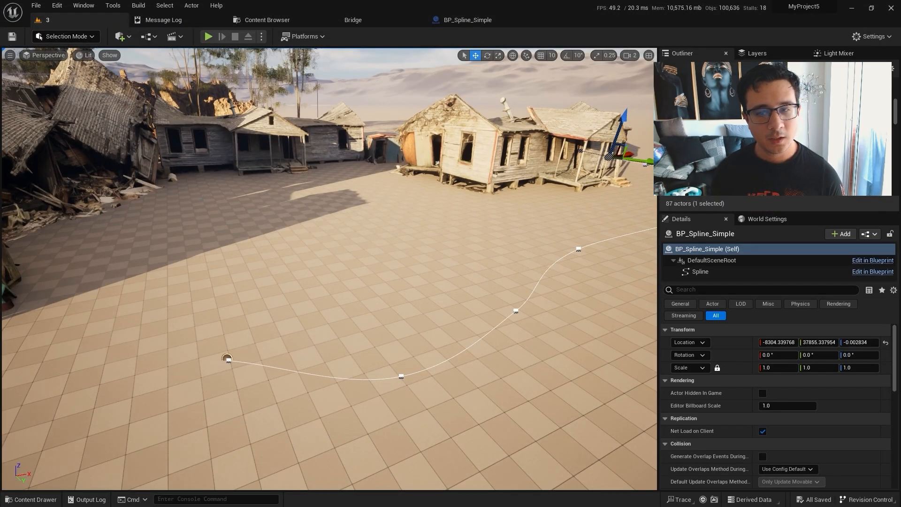
Create a PCG Graph named PCG_Livestream_Fence in the test_scan folder and save it.
{"action": "right_click_drag", "start_coordinate": [330, 268], "coordinate": [321, 230]}
{"action": "key", "text": "w"}
{"action": "key", "text": "ctrl+space"}
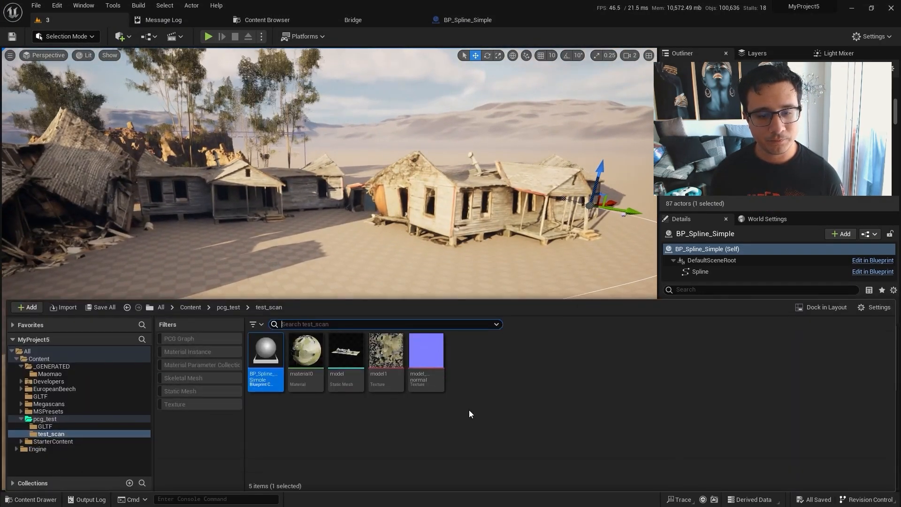
{"action": "left_click", "coordinate": [469, 410]}
{"action": "right_click", "coordinate": [460, 370]}
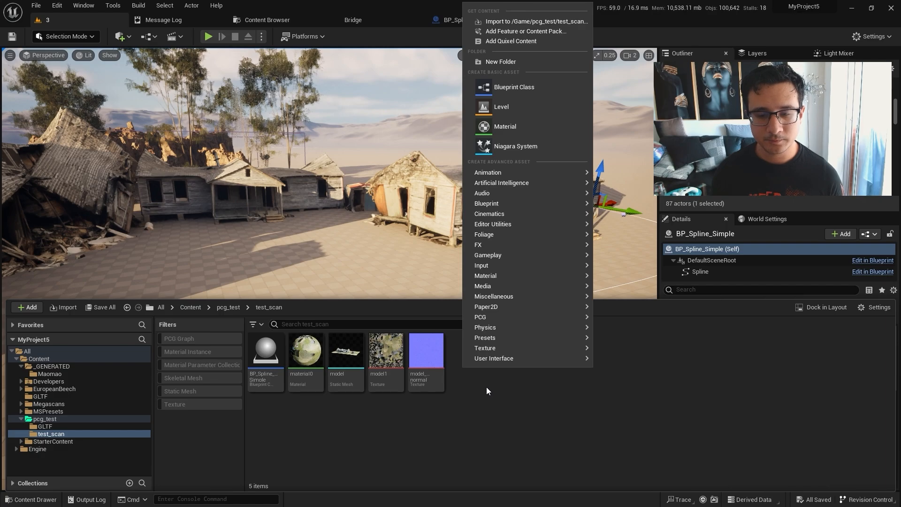
{"action": "mouse_move", "coordinate": [531, 319]}
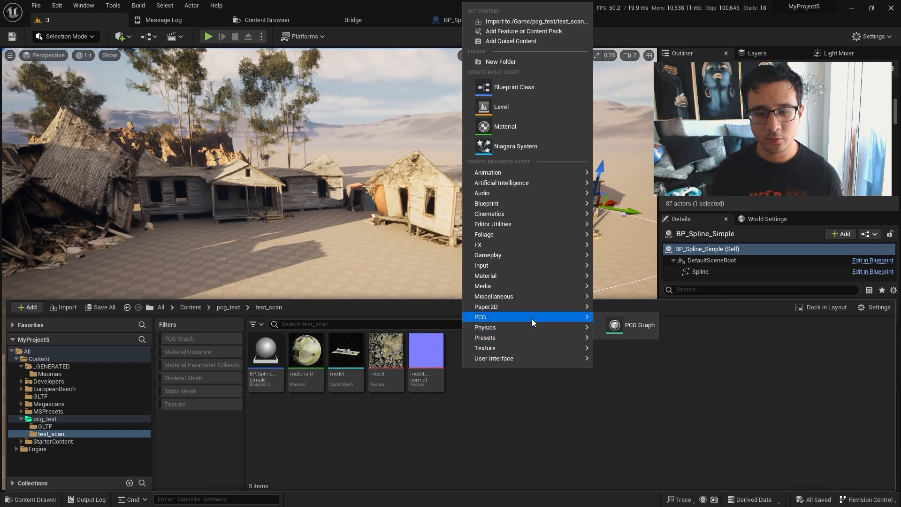
{"action": "left_click", "coordinate": [631, 328]}
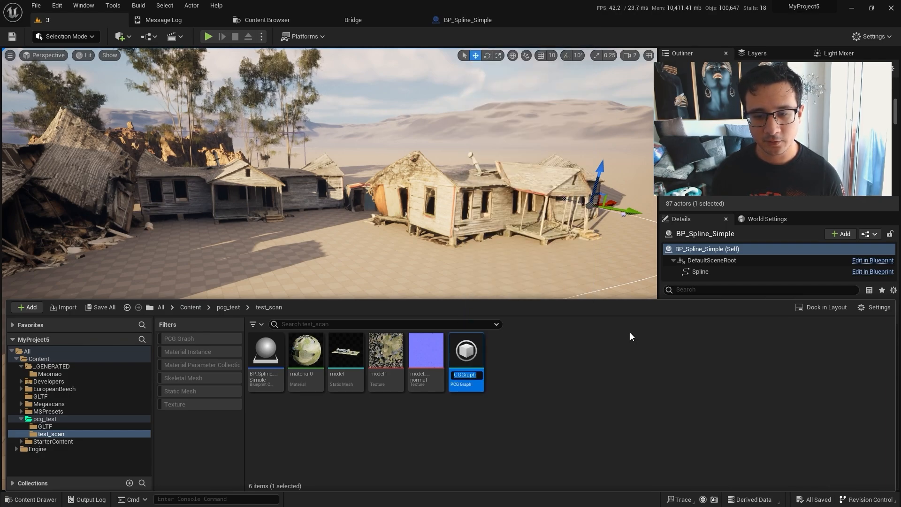
{"action": "type", "text": "PCG_"}
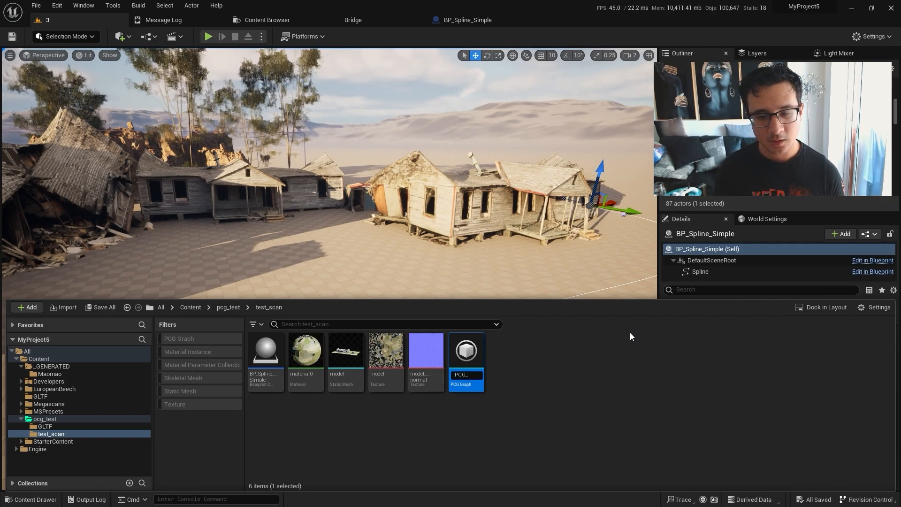
{"action": "type", "text": "... Livestream"}
{"action": "key", "text": "Return"}
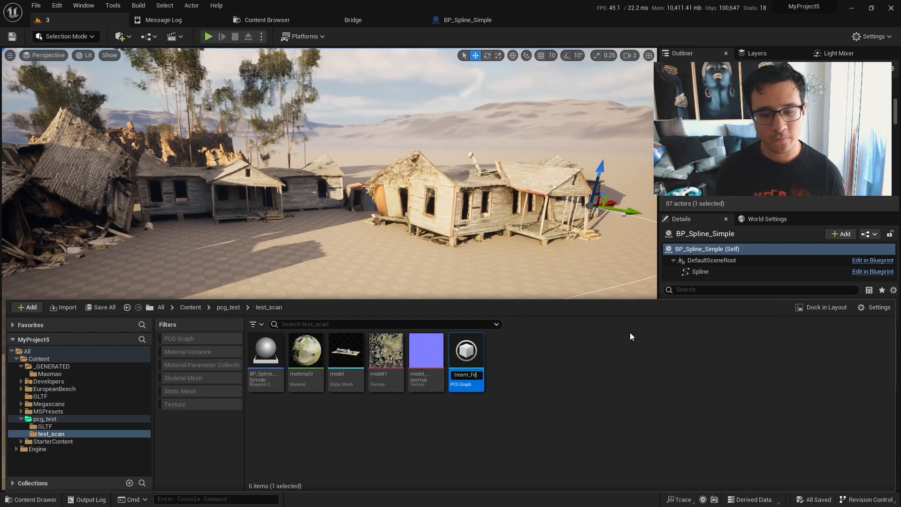
{"action": "key", "text": "ctrl+s"}
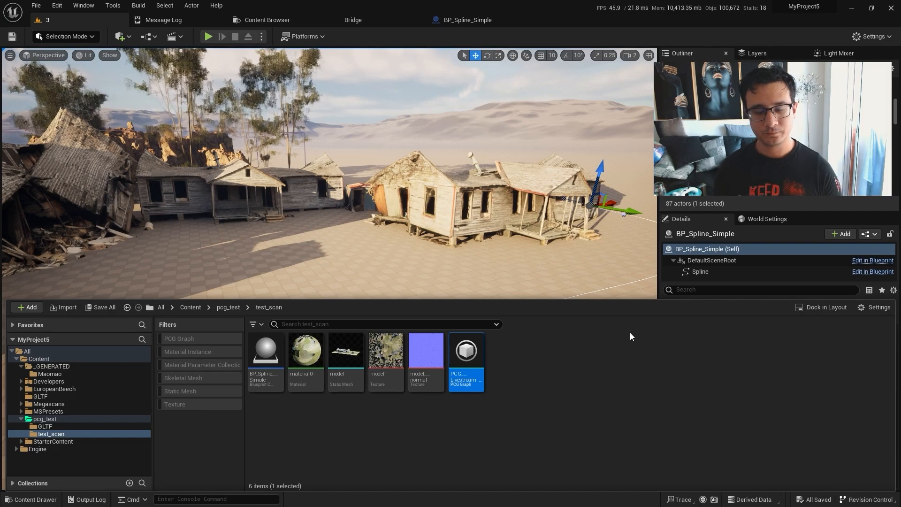
Open the PCG_Livestream_Fence graph for editing.
{"action": "double_click", "coordinate": [479, 359]}
{"action": "right_click_drag", "start_coordinate": [382, 275], "coordinate": [346, 224]}
{"action": "scroll", "coordinate": [345, 206], "scroll_direction": "down", "scroll_amount": 1}
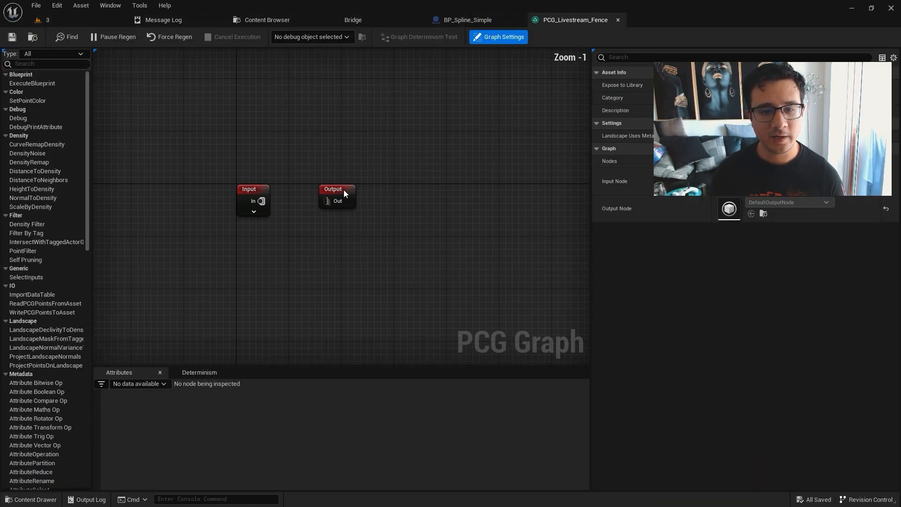
Move the Output node well away from the Input node to make room between them.
{"action": "left_click_drag", "start_coordinate": [344, 189], "coordinate": [476, 187]}
{"action": "right_click_drag", "start_coordinate": [493, 154], "coordinate": [445, 150]}
{"action": "left_click", "coordinate": [427, 127]}
{"action": "scroll", "coordinate": [411, 136], "scroll_direction": "down", "scroll_amount": 1}
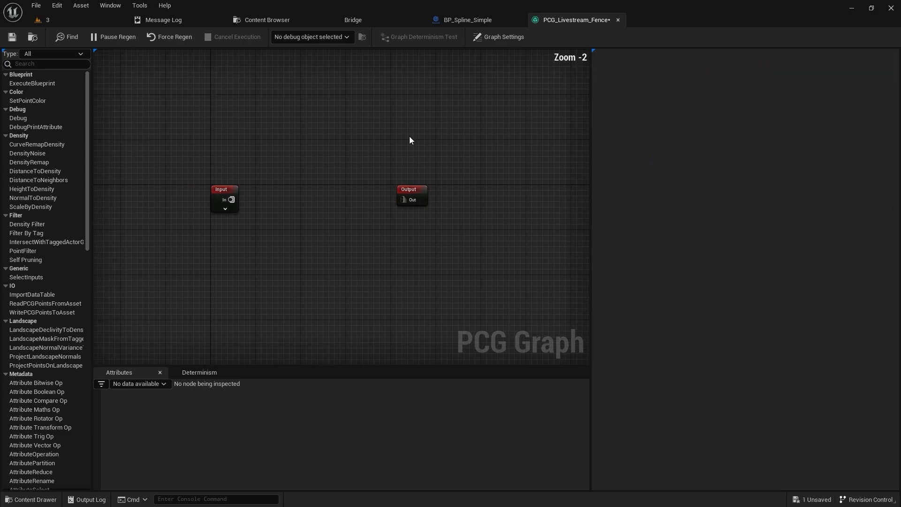
{"action": "scroll", "coordinate": [413, 141], "scroll_direction": "up", "scroll_amount": 2}
{"action": "left_click", "coordinate": [460, 200]}
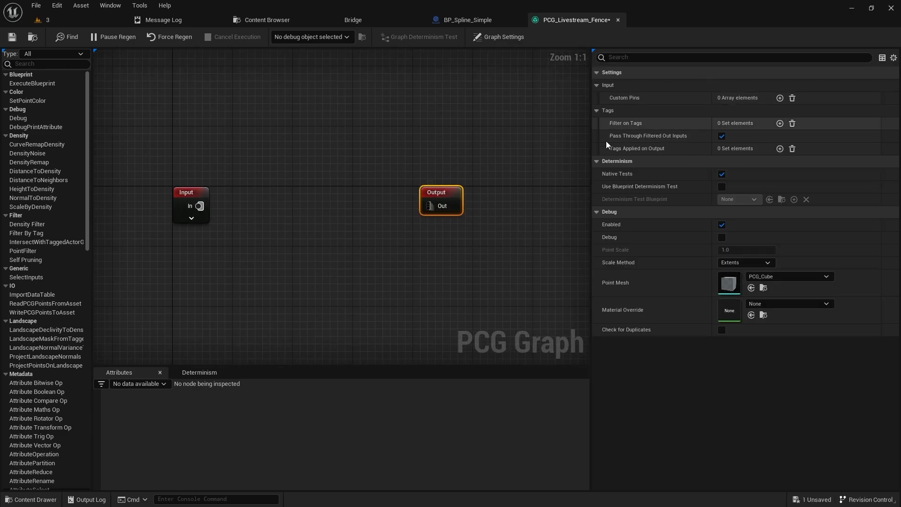
{"action": "left_click", "coordinate": [179, 193]}
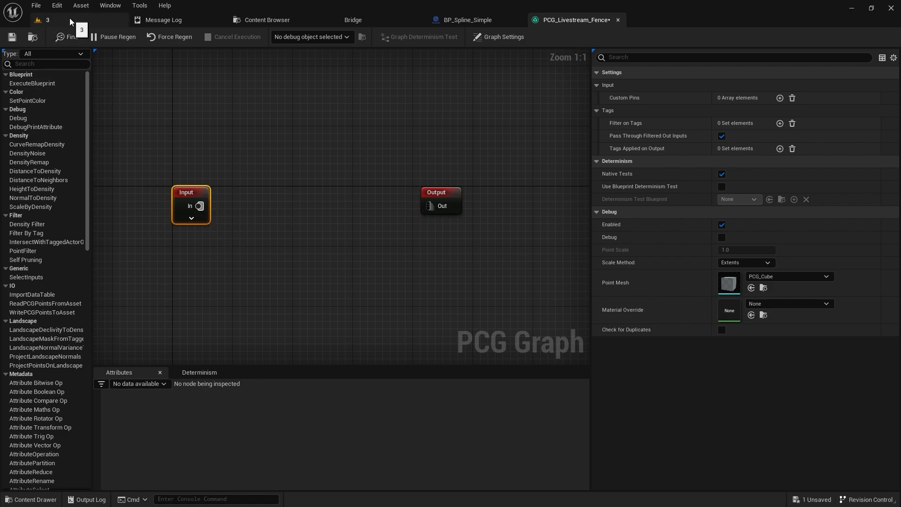
Add a Get Spline Data node to the graph and place it above the Input node.
{"action": "right_click_drag", "start_coordinate": [205, 136], "coordinate": [265, 172]}
{"action": "left_click", "coordinate": [266, 172]}
{"action": "right_click", "coordinate": [266, 172]}
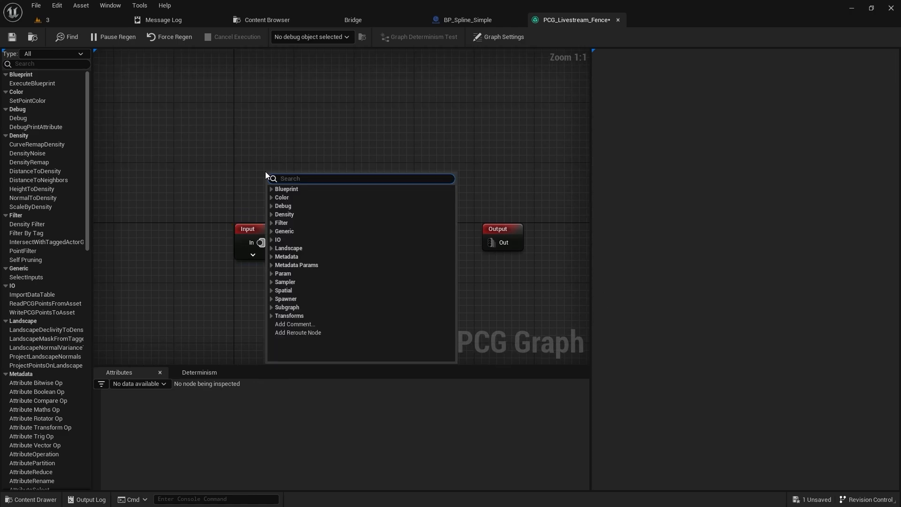
{"action": "type", "text": "spline"}
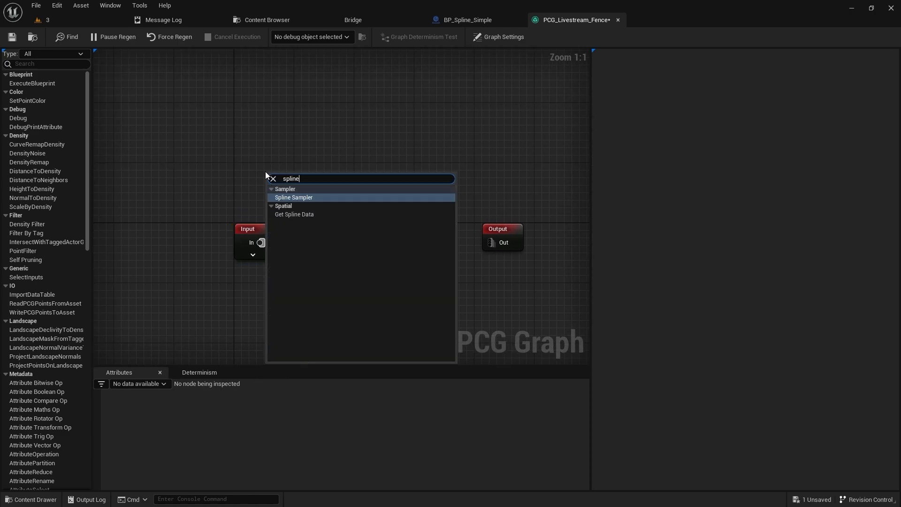
{"action": "key", "text": "Down"}
{"action": "key", "text": "Return"}
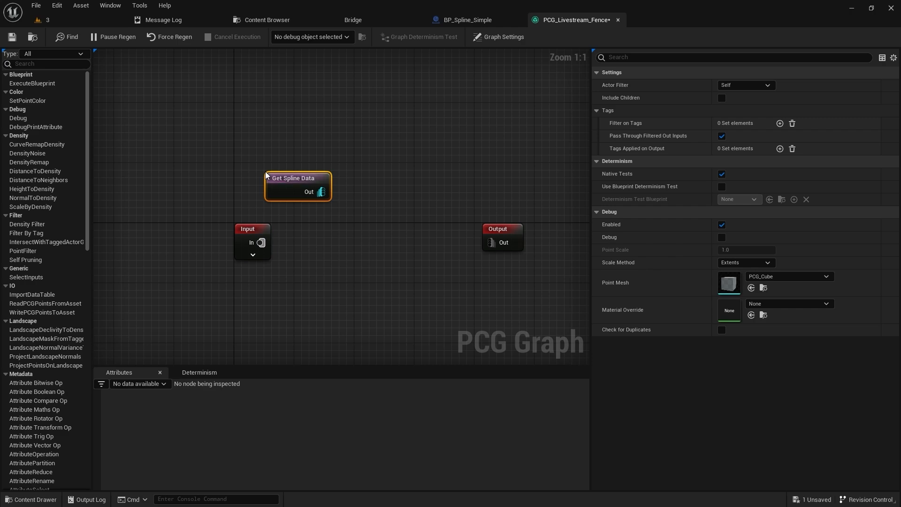
{"action": "left_click_drag", "start_coordinate": [288, 179], "coordinate": [310, 159]}
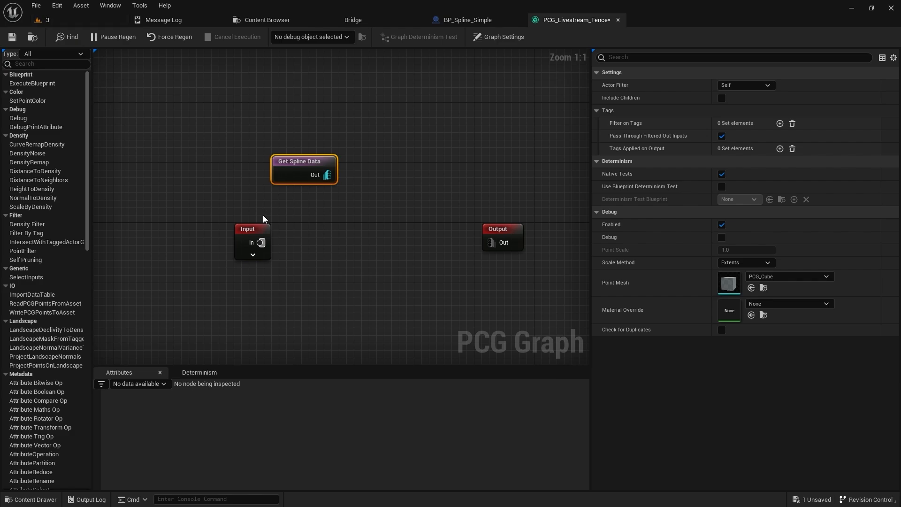
Place the PCG_Livestream_Fence graph into the level on the ground near the houses and save everything.
{"action": "left_click", "coordinate": [97, 21]}
{"action": "mouse_move", "coordinate": [386, 348]}
{"action": "right_mouse_down"}
{"action": "mouse_move", "coordinate": [388, 399]}
{"action": "mouse_move", "coordinate": [376, 381]}
{"action": "mouse_move", "coordinate": [385, 355]}
{"action": "right_mouse_up"}
{"action": "key", "text": "ctrl+space"}
{"action": "left_click_drag", "start_coordinate": [467, 356], "coordinate": [422, 298]}
{"action": "right_click_drag", "start_coordinate": [423, 298], "coordinate": [457, 323]}
{"action": "key", "text": "ctrl+shift+s"}
{"action": "mouse_move", "coordinate": [409, 215]}
{"action": "right_mouse_down"}
{"action": "mouse_move", "coordinate": [421, 214]}
{"action": "mouse_move", "coordinate": [409, 216]}
{"action": "right_mouse_up"}
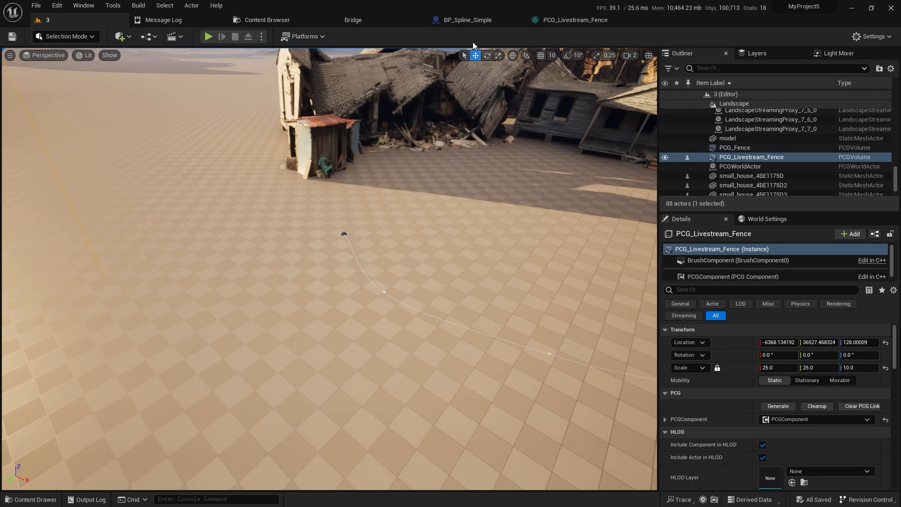
Return to the PCG_Livestream_Fence graph and shift the Output node farther from the other nodes.
{"action": "left_click", "coordinate": [568, 20]}
{"action": "right_click_drag", "start_coordinate": [436, 169], "coordinate": [355, 177]}
{"action": "left_click", "coordinate": [415, 171]}
{"action": "left_click_drag", "start_coordinate": [421, 212], "coordinate": [481, 209]}
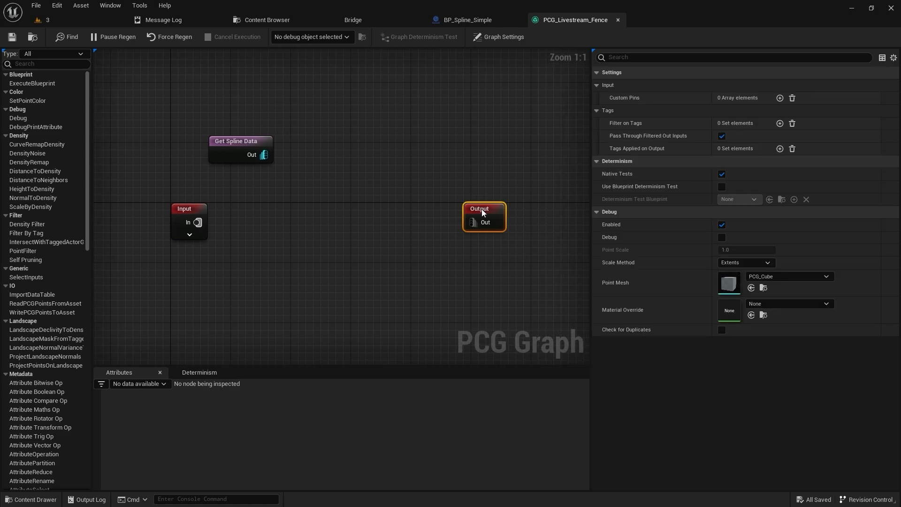
{"action": "right_click", "coordinate": [483, 209]}
Add a Spline Sampler node and connect the Get Spline Data output to its Spline input.
{"action": "left_click", "coordinate": [322, 139]}
{"action": "left_click", "coordinate": [244, 139]}
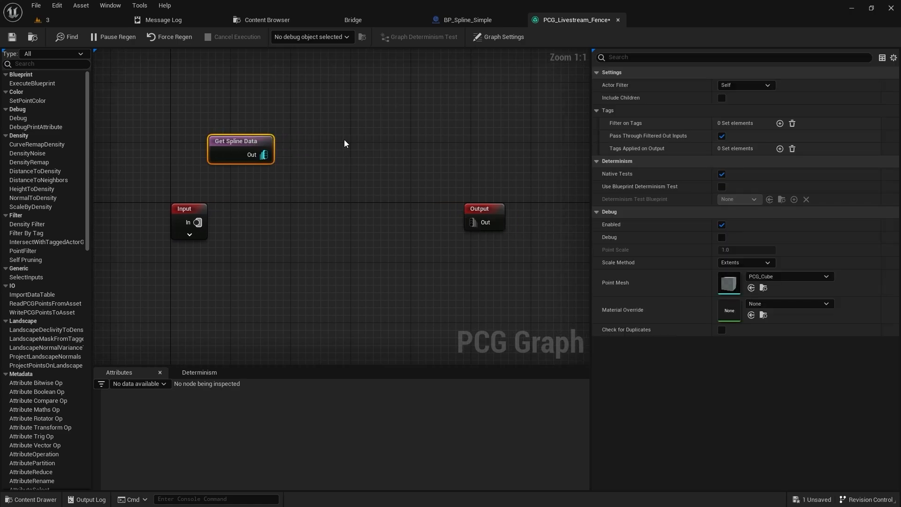
{"action": "left_click", "coordinate": [329, 159]}
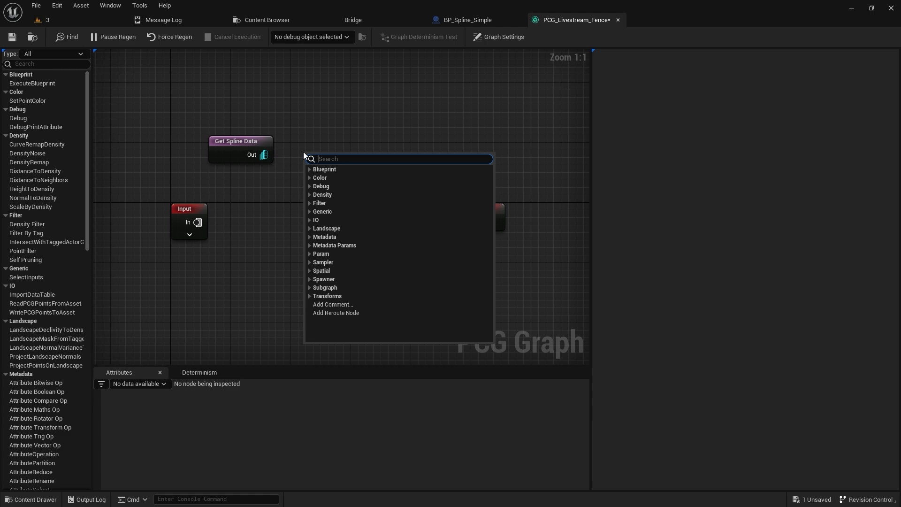
{"action": "type", "text": "spline"}
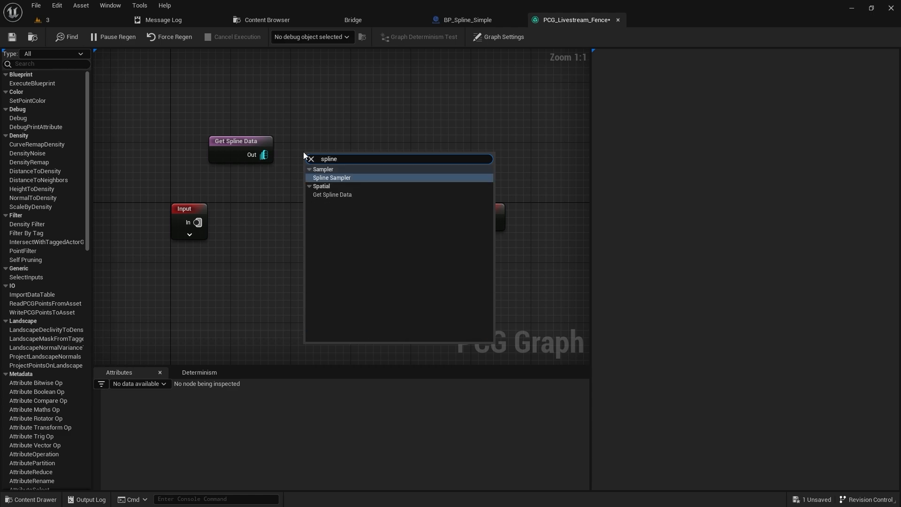
{"action": "left_click", "coordinate": [331, 177]}
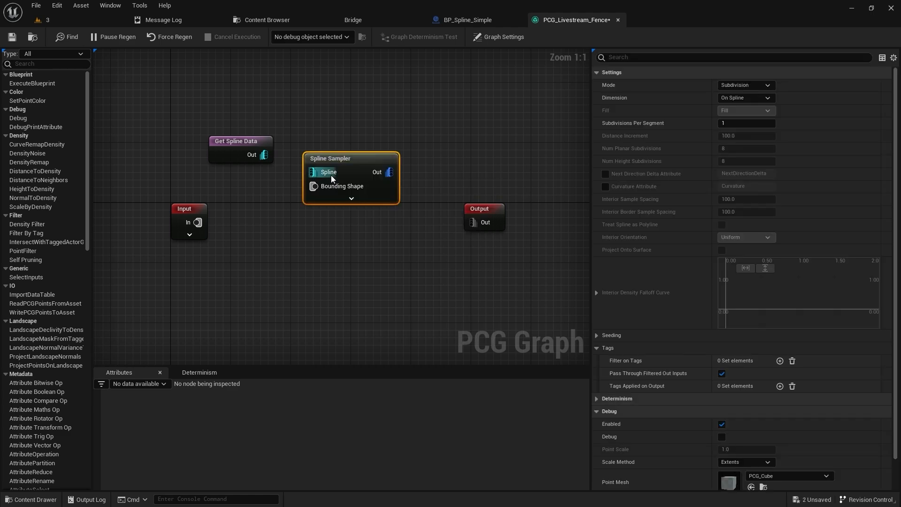
{"action": "left_click_drag", "start_coordinate": [310, 171], "coordinate": [312, 171]}
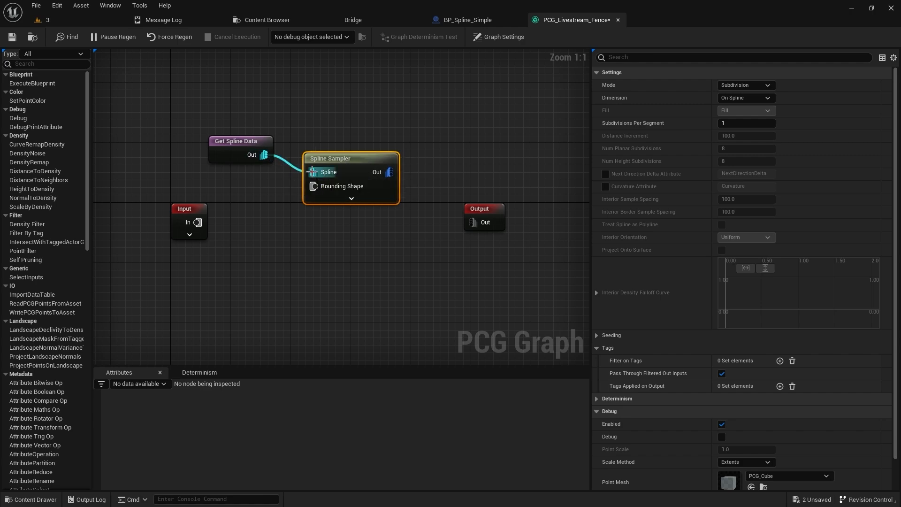
Add a StaticMeshSpawner node and connect the Spline Sampler output to its input.
{"action": "right_click", "coordinate": [440, 151]}
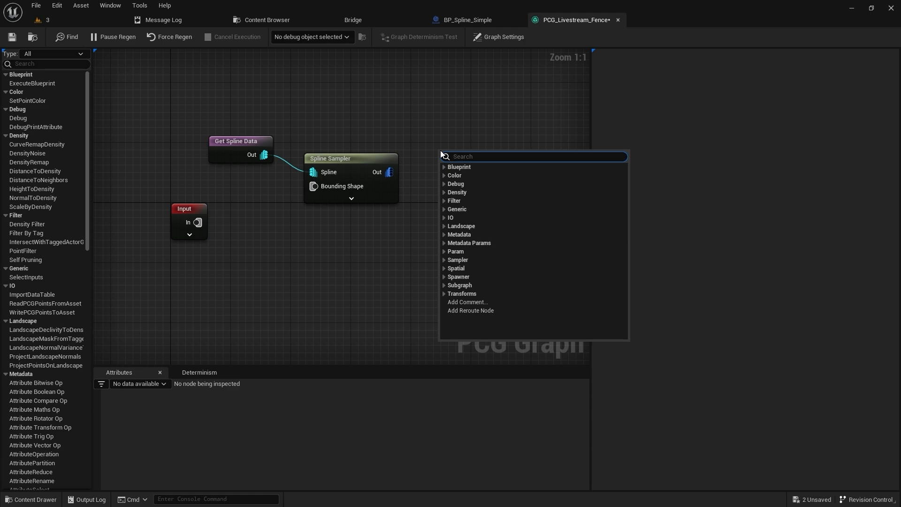
{"action": "type", "text": "static"}
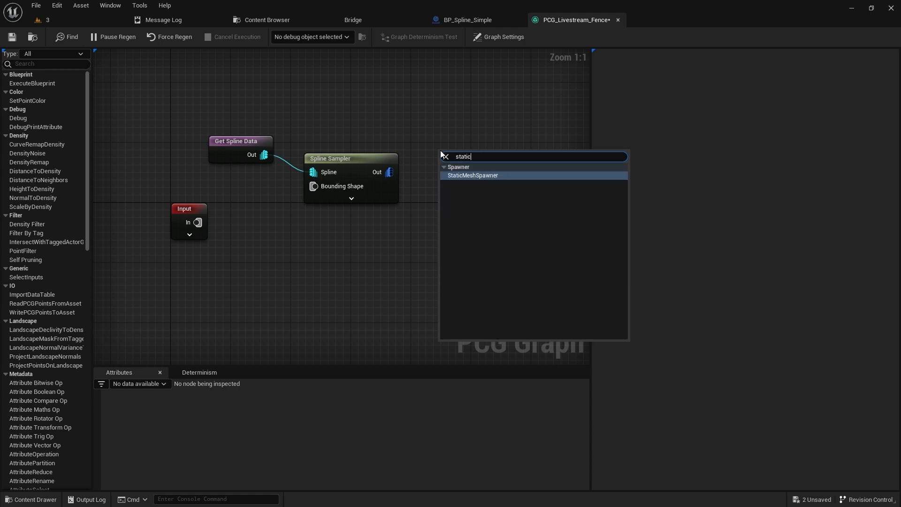
{"action": "key", "text": "Return"}
{"action": "left_click_drag", "start_coordinate": [389, 172], "coordinate": [448, 169]}
{"action": "right_click_drag", "start_coordinate": [447, 123], "coordinate": [404, 110]}
Filter the Megascans 3D_Assets folder to static meshes and select S_Modular_Fence_ufflaitdw_lod0_Var2.
{"action": "key", "text": "ctrl+space"}
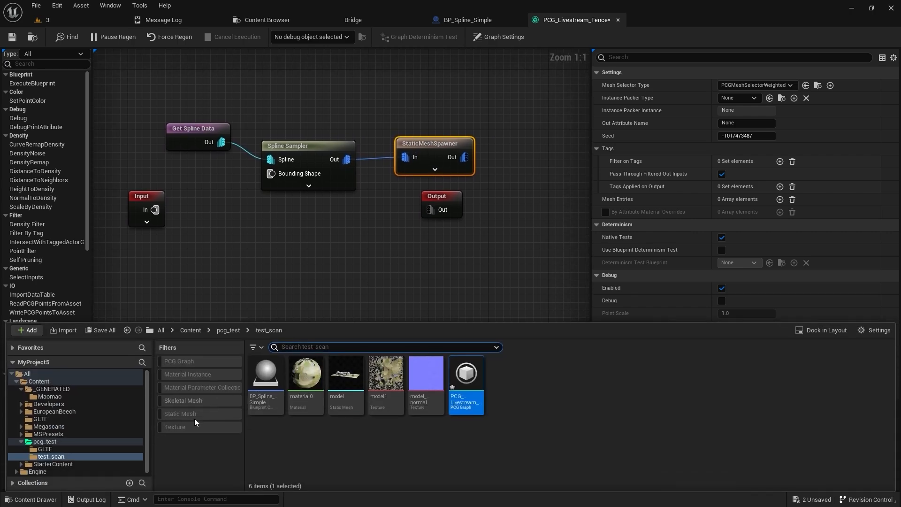
{"action": "left_click", "coordinate": [49, 427]}
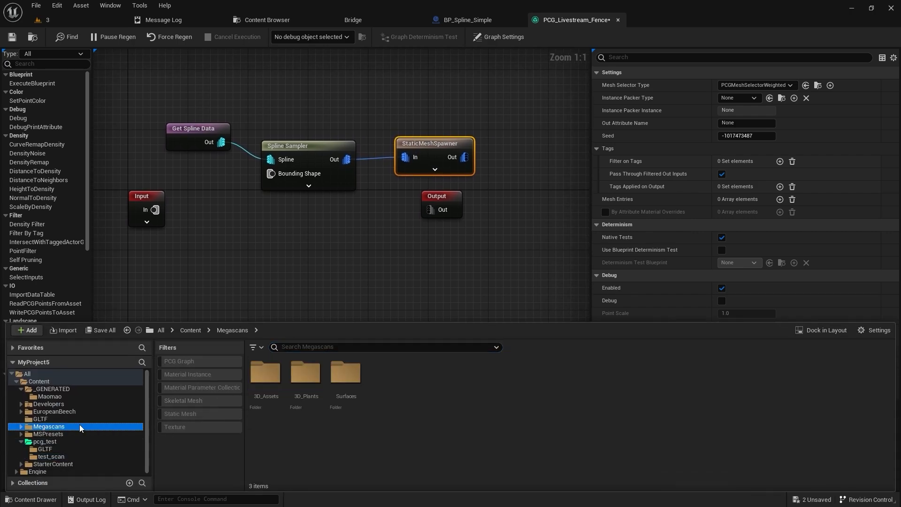
{"action": "double_click", "coordinate": [261, 406]}
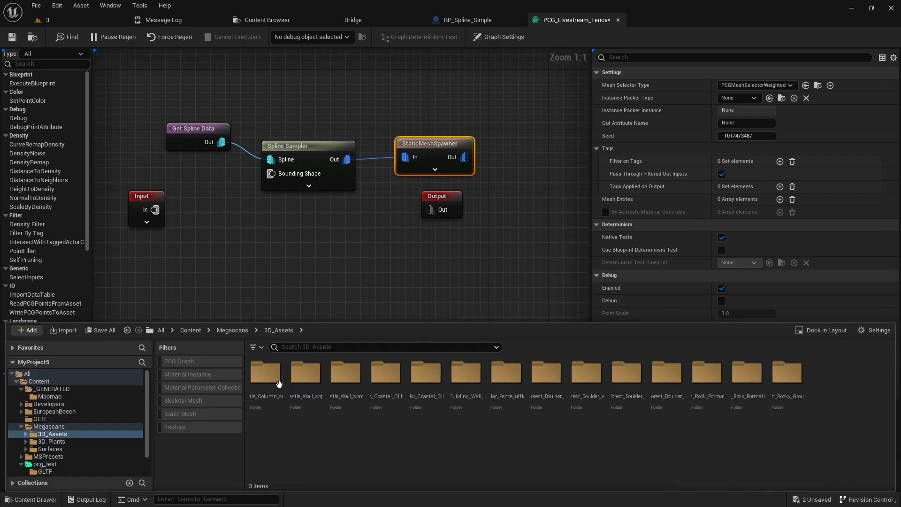
{"action": "left_click", "coordinate": [195, 413]}
{"action": "left_click", "coordinate": [549, 388]}
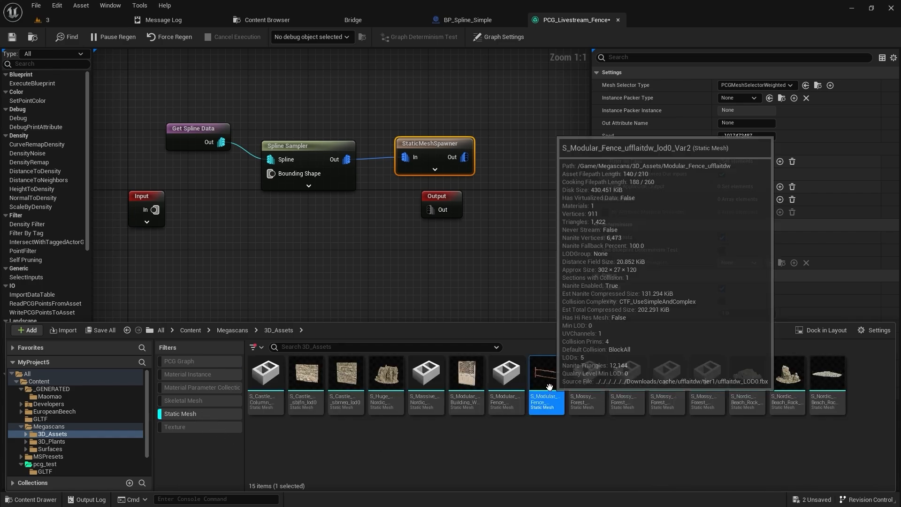
Add one mesh entry to the StaticMeshSpawner and assign the selected modular fence mesh to it.
{"action": "right_click_drag", "start_coordinate": [540, 253], "coordinate": [512, 259]}
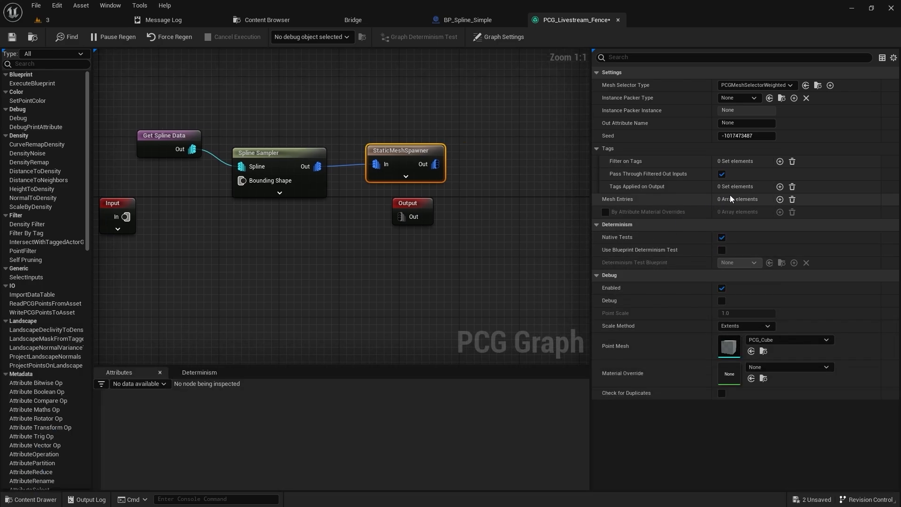
{"action": "left_click", "coordinate": [780, 199]}
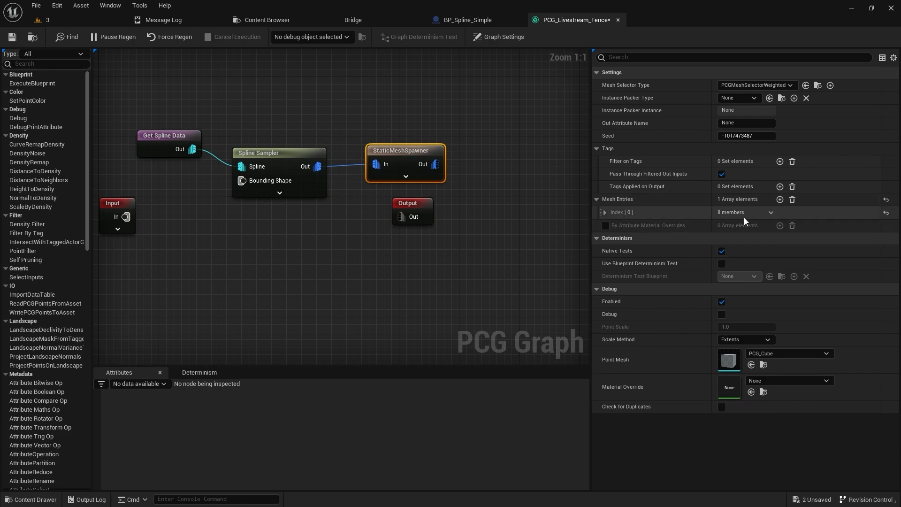
{"action": "left_click", "coordinate": [605, 212]}
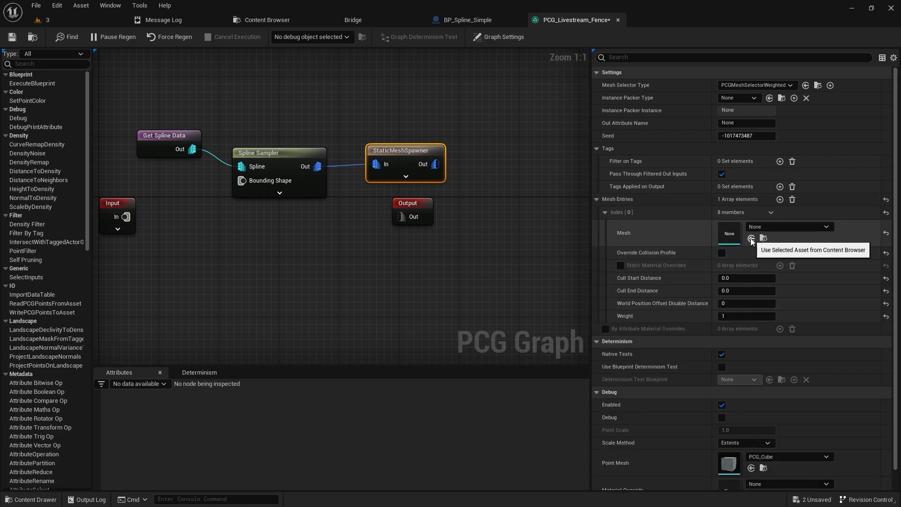
Check the fence volume and spline among the houses in the level, and save all changes.
{"action": "left_click", "coordinate": [90, 22]}
{"action": "right_click_drag", "start_coordinate": [286, 262], "coordinate": [324, 211]}
{"action": "right_click_drag", "start_coordinate": [305, 275], "coordinate": [306, 276]}
{"action": "key", "text": "e"}
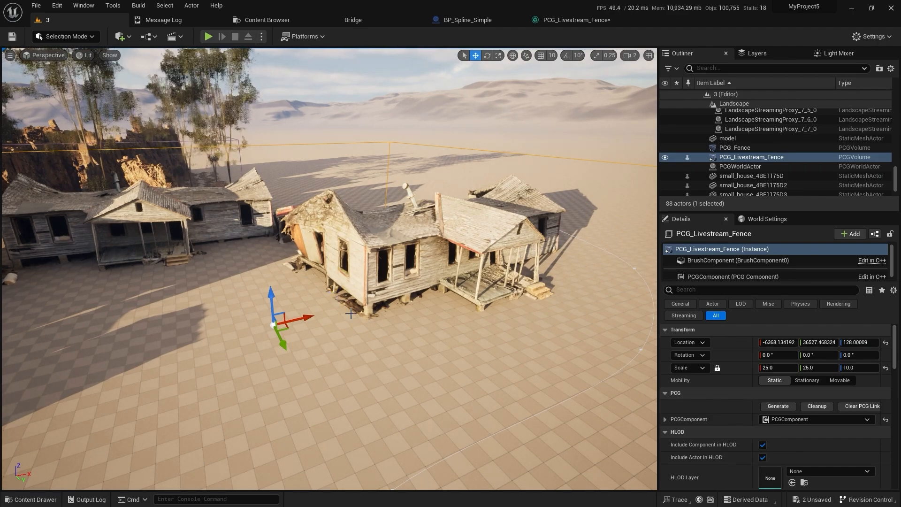
{"action": "key", "text": "d"}
{"action": "right_click_drag", "start_coordinate": [306, 275], "coordinate": [252, 274]}
{"action": "key", "text": "a"}
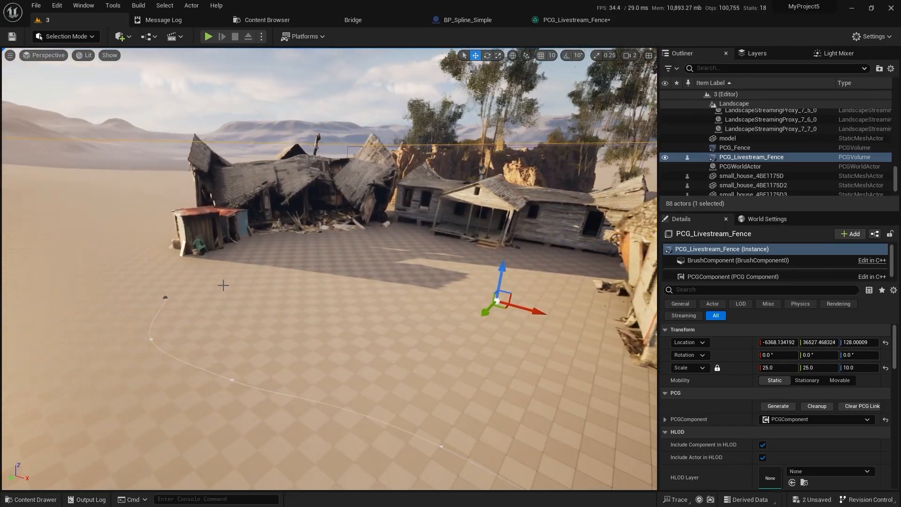
{"action": "left_click", "coordinate": [167, 298]}
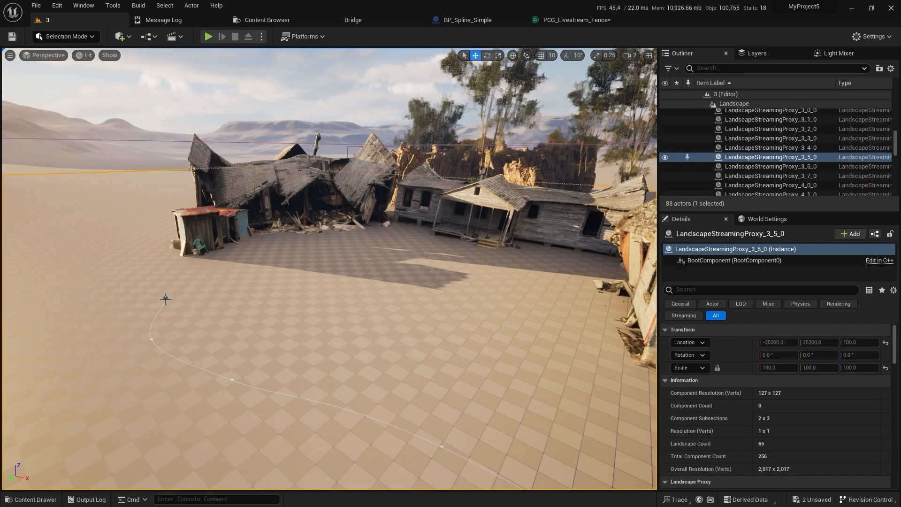
{"action": "key", "text": "ctrl+shift+s"}
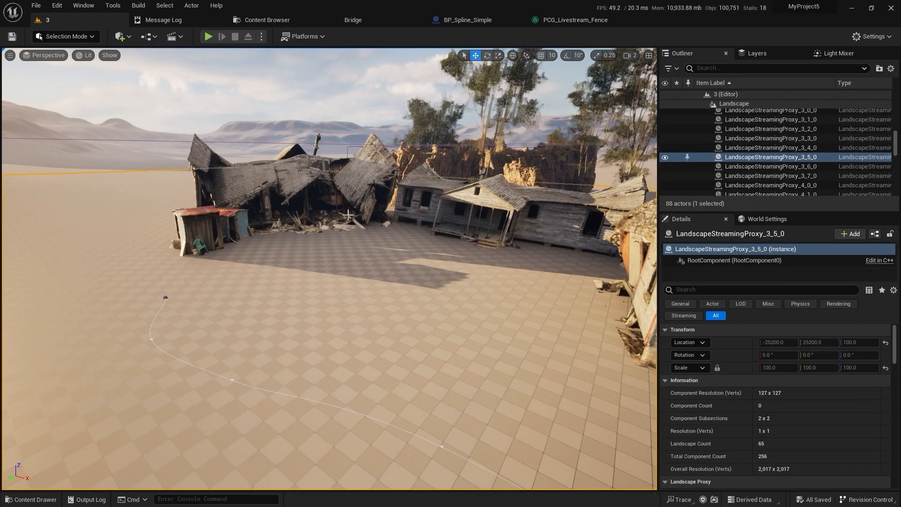
Set the Get Spline Data node's Actor Filter to All World Actors in the fence graph.
{"action": "left_click", "coordinate": [568, 21]}
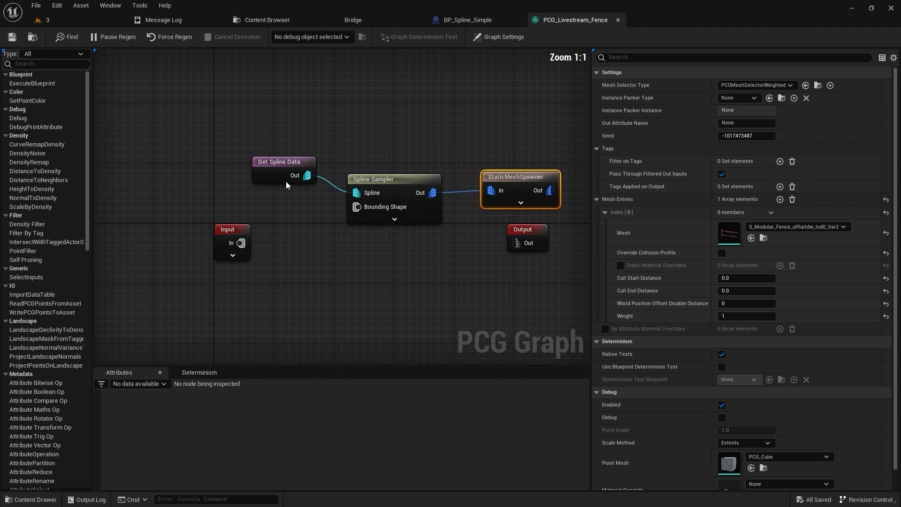
{"action": "left_click", "coordinate": [257, 177]}
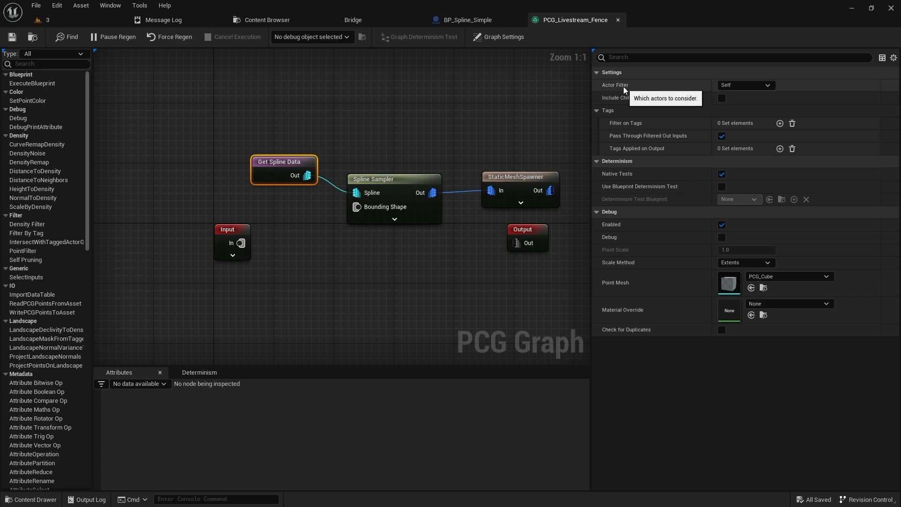
{"action": "left_click", "coordinate": [745, 85]}
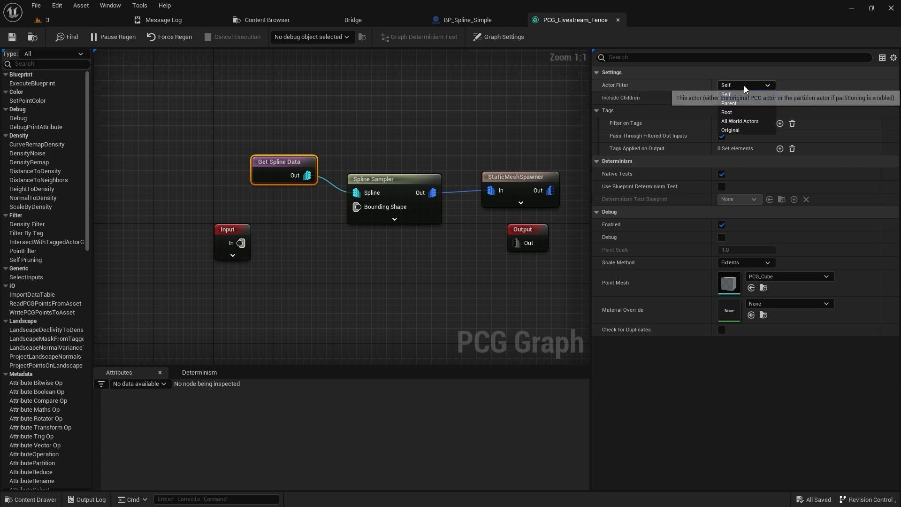
{"action": "left_click", "coordinate": [746, 121]}
{"action": "left_click", "coordinate": [70, 20]}
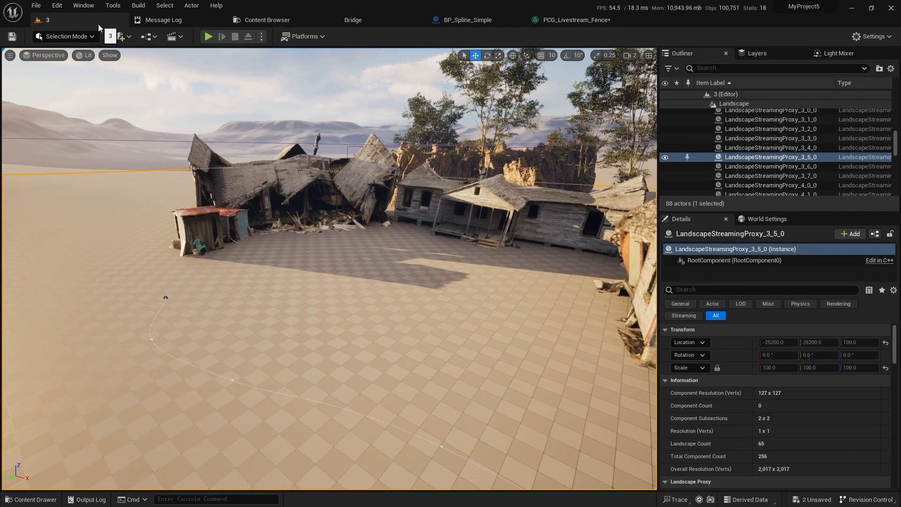
{"action": "right_click_drag", "start_coordinate": [222, 213], "coordinate": [310, 213]}
{"action": "key", "text": "w"}
Use By Tag as the Get Spline Data node's Actor Selection, open its Actor Selection Tag for editing, and save the graph.
{"action": "left_click", "coordinate": [542, 21]}
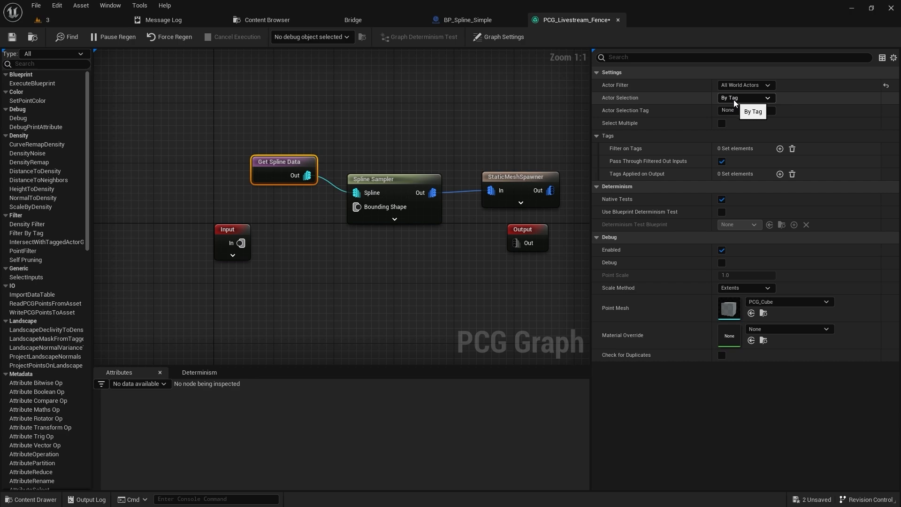
{"action": "left_click", "coordinate": [745, 97]}
{"action": "left_click", "coordinate": [742, 107]}
{"action": "left_click", "coordinate": [750, 111]}
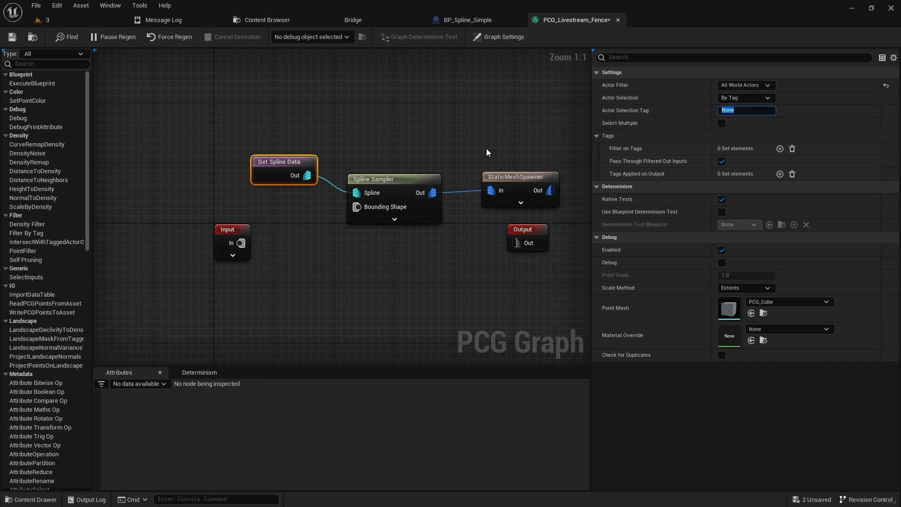
{"action": "right_click_drag", "start_coordinate": [431, 126], "coordinate": [384, 154]}
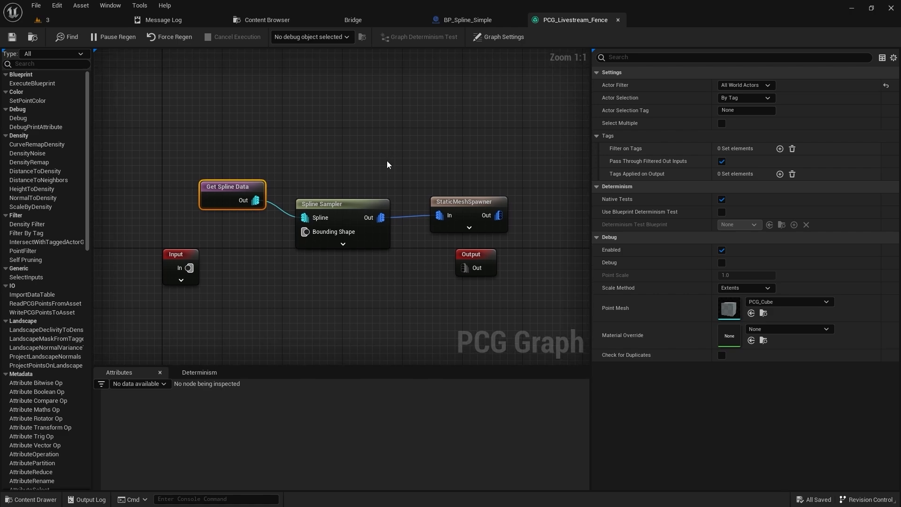
{"action": "left_click", "coordinate": [753, 110]}
{"action": "left_click", "coordinate": [354, 106]}
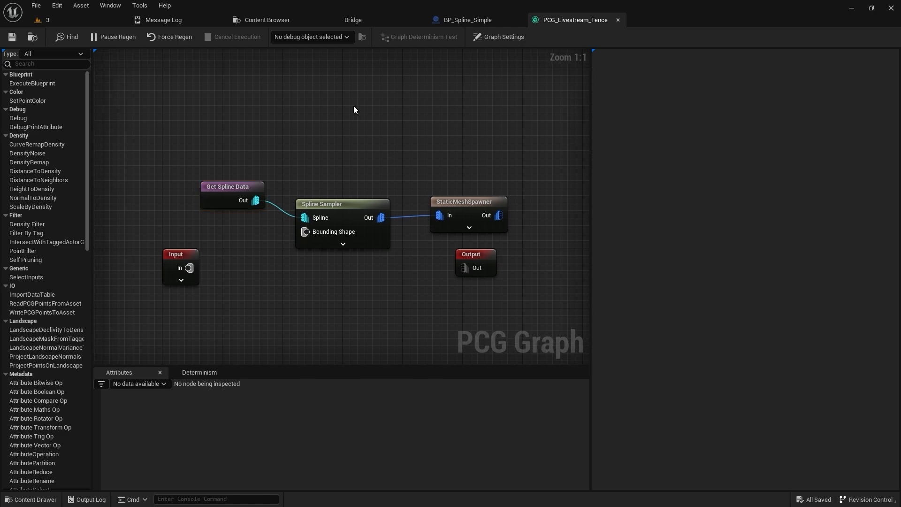
Look up the tag settings of a house in the level, clear the filter, and select BP_Spline_Simple.
{"action": "left_click", "coordinate": [93, 20]}
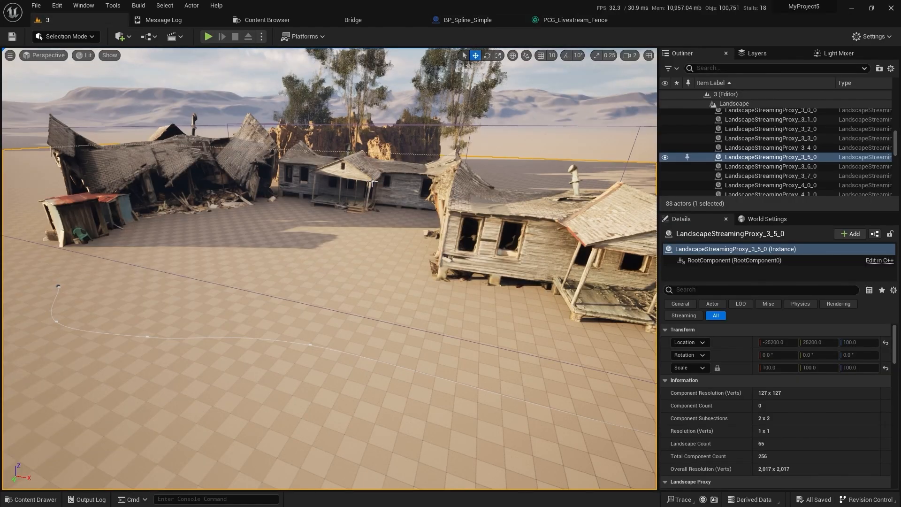
{"action": "left_click", "coordinate": [696, 289]}
{"action": "type", "text": "tag"}
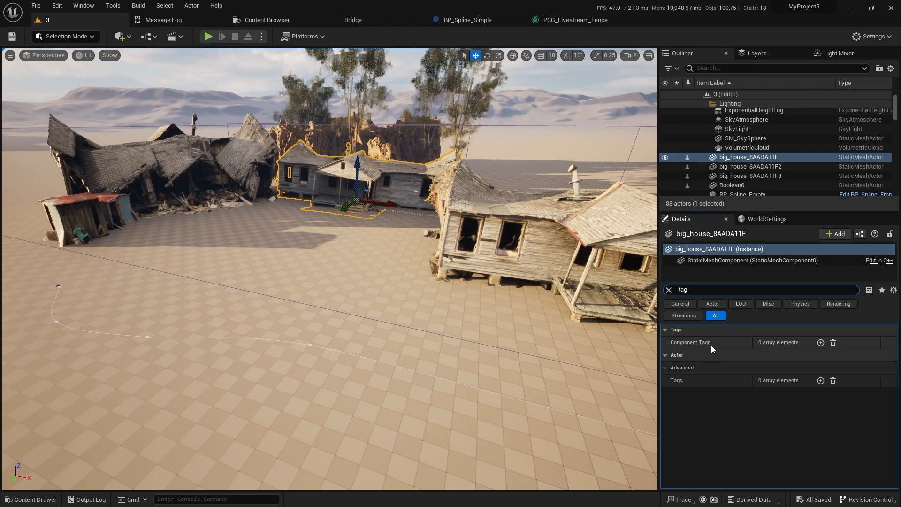
{"action": "left_click", "coordinate": [671, 291]}
{"action": "right_click_drag", "start_coordinate": [516, 316], "coordinate": [545, 335]}
{"action": "key", "text": "Escape"}
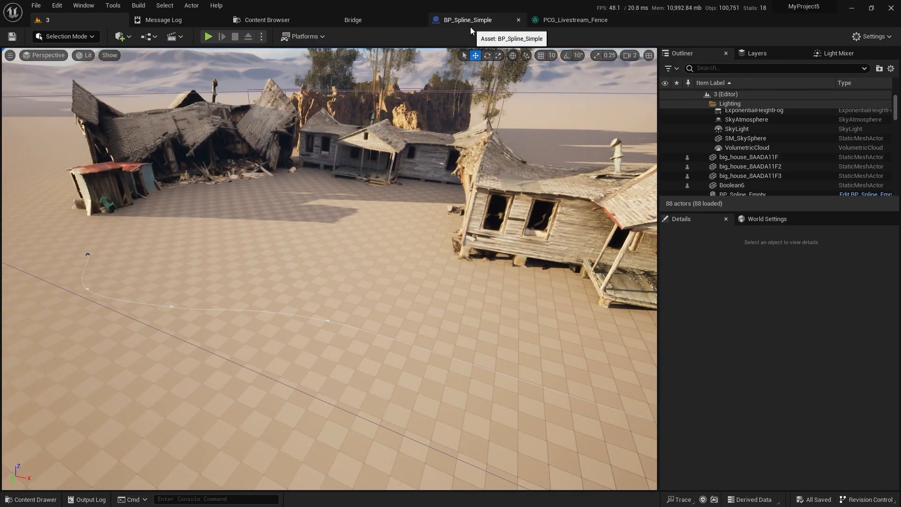
{"action": "left_click", "coordinate": [87, 255]}
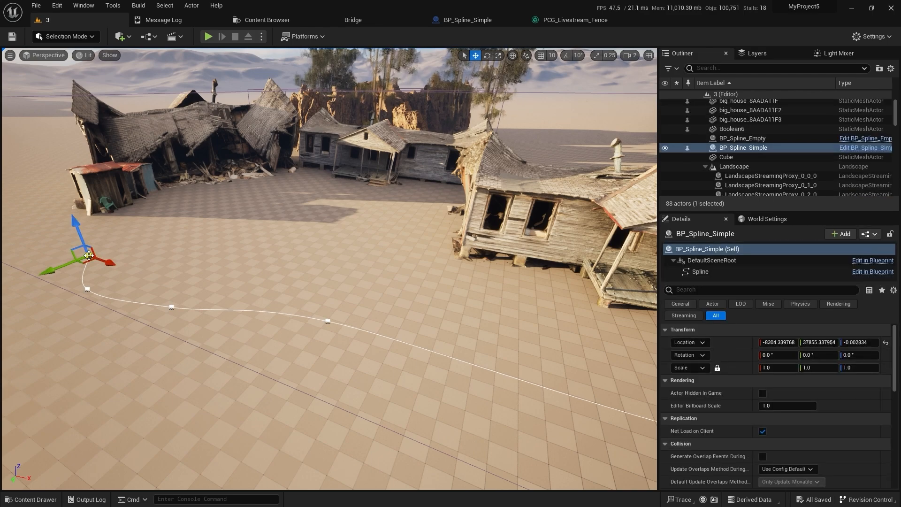
Add an actor tag named test to the BP_Spline_Simple blueprint's root.
{"action": "left_click", "coordinate": [468, 19]}
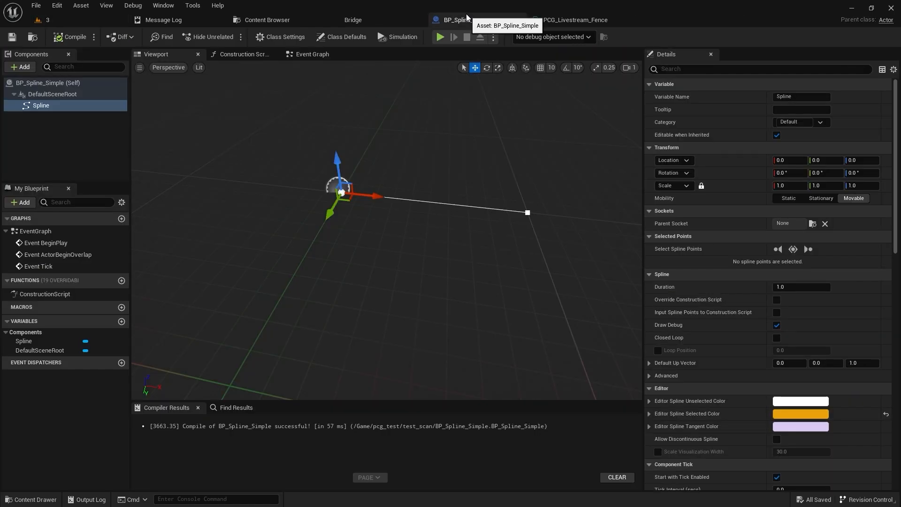
{"action": "left_click", "coordinate": [78, 85]}
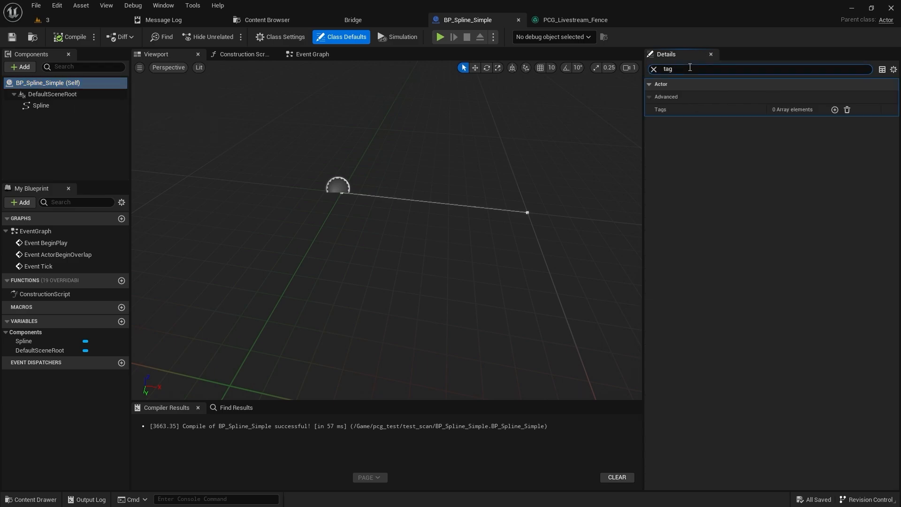
{"action": "left_click", "coordinate": [835, 111]}
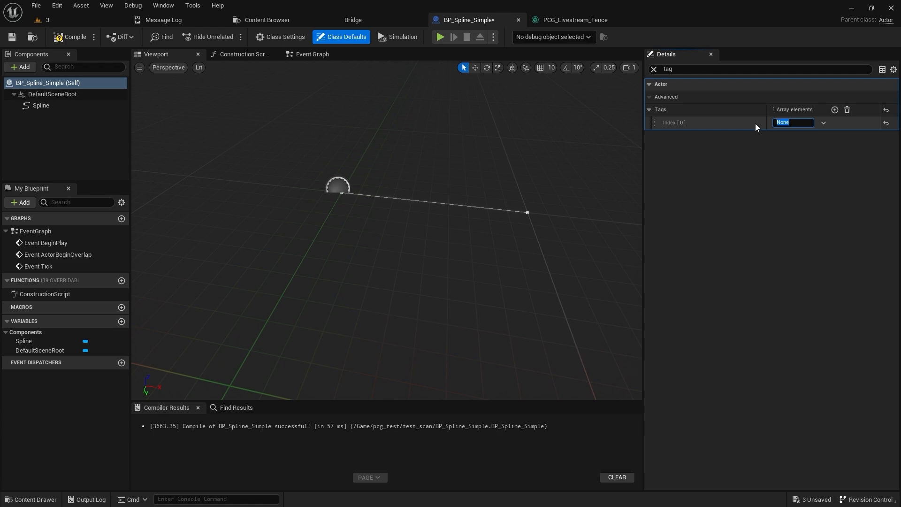
{"action": "type", "text": "test"}
{"action": "key", "text": "Return"}
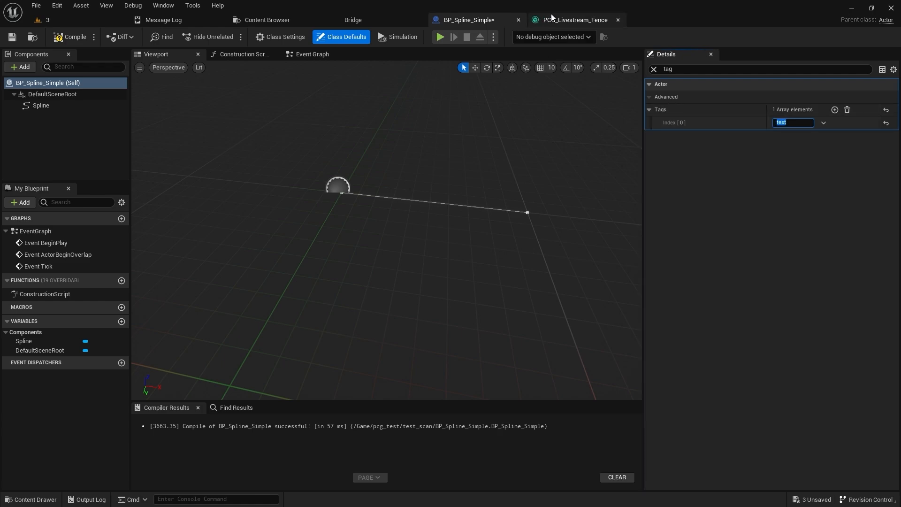
Set the Get Spline Data node's Actor Selection Tag to test and check the fence in the level.
{"action": "left_click", "coordinate": [552, 17]}
{"action": "left_click", "coordinate": [235, 185]}
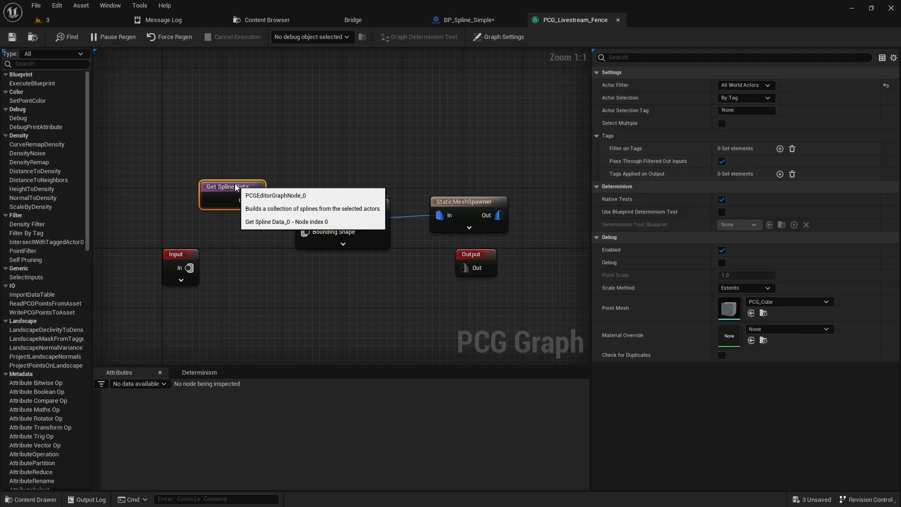
{"action": "left_click", "coordinate": [751, 110]}
{"action": "type", "text": "test"}
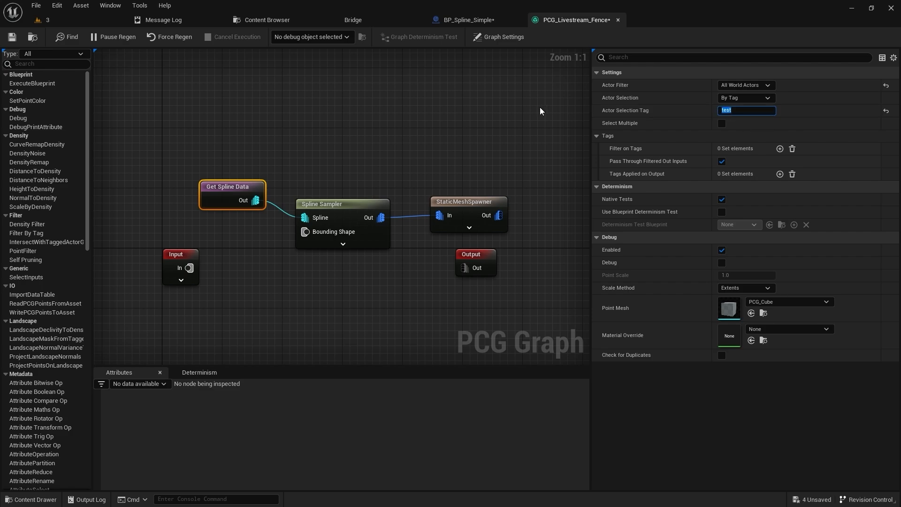
{"action": "left_click", "coordinate": [88, 24]}
{"action": "right_click_drag", "start_coordinate": [150, 141], "coordinate": [132, 120]}
{"action": "right_click_drag", "start_coordinate": [343, 324], "coordinate": [296, 340]}
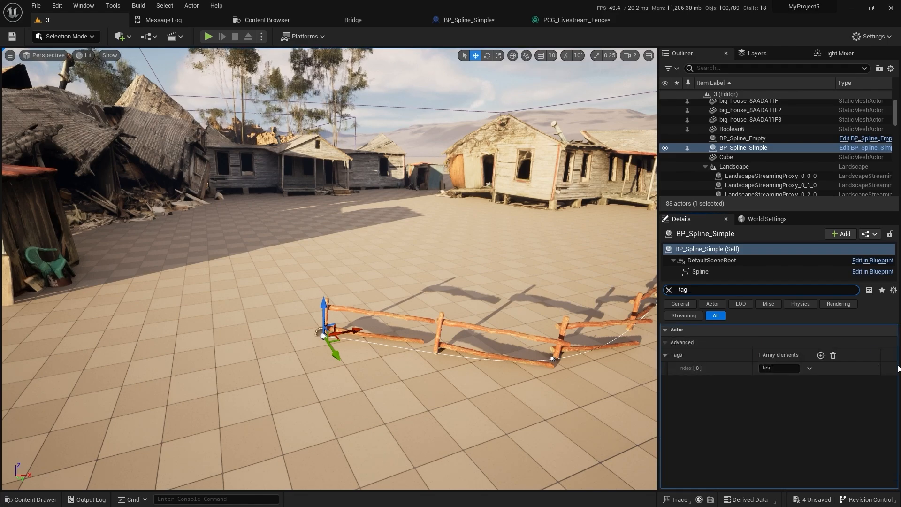
Test the tag matching by setting the placed BP_Spline_Simple's tag to test2 and restoring it to test.
{"action": "left_click", "coordinate": [786, 367]}
{"action": "type", "text": "2"}
{"action": "key", "text": "Return"}
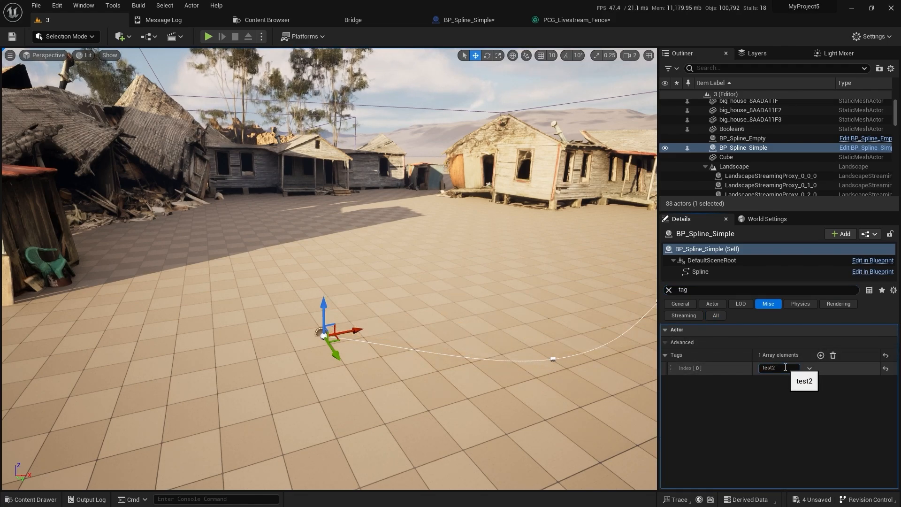
{"action": "right_click_drag", "start_coordinate": [460, 370], "coordinate": [554, 362]}
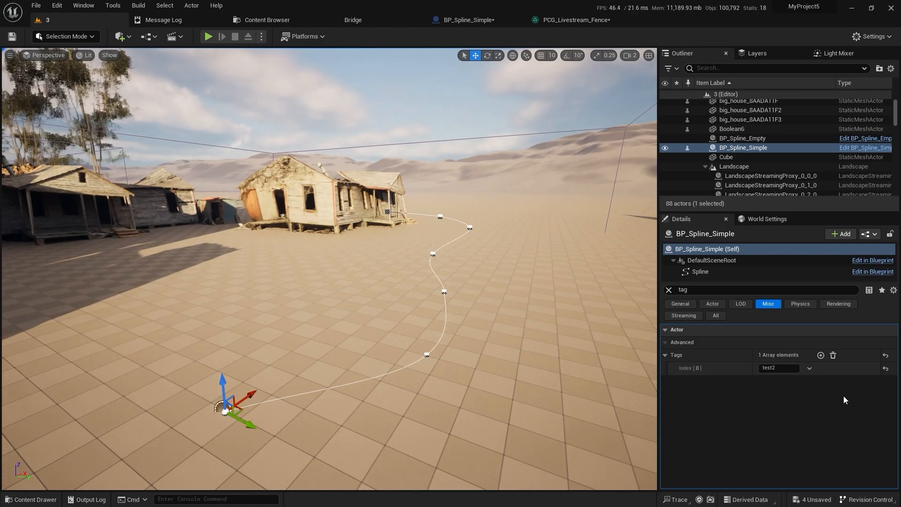
{"action": "double_click", "coordinate": [786, 371]}
{"action": "key", "text": "BackSpace"}
{"action": "type", "text": "test"}
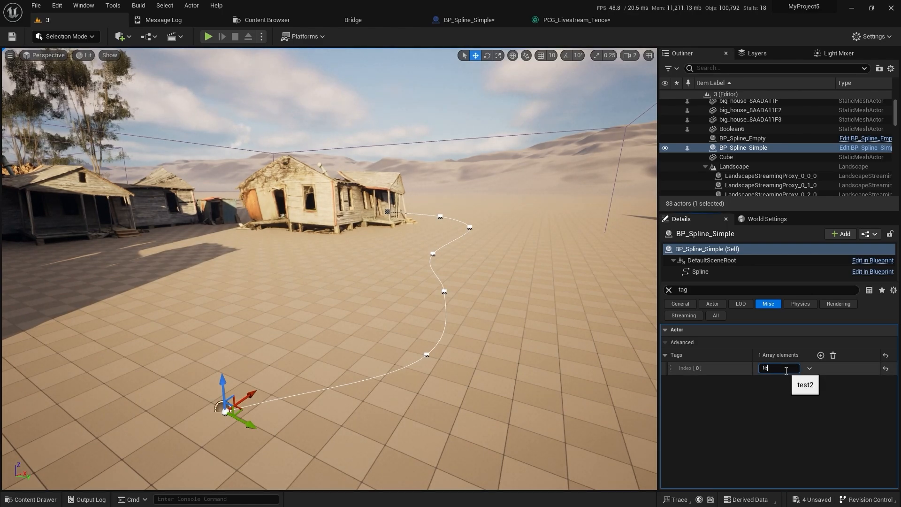
{"action": "key", "text": "Return"}
{"action": "right_click_drag", "start_coordinate": [493, 329], "coordinate": [101, 150]}
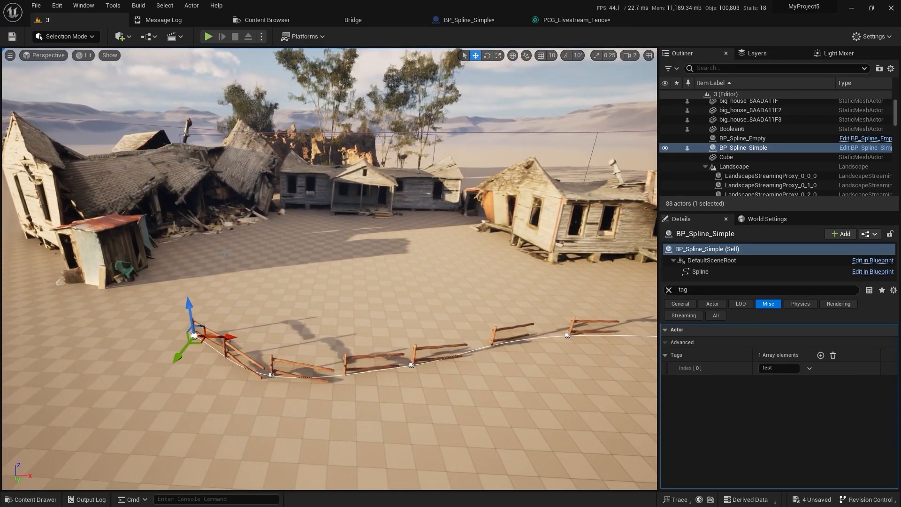
Reposition the Spline Sampler node in the fence graph and open its Subdivisions Per Segment for editing.
{"action": "left_click", "coordinate": [558, 20]}
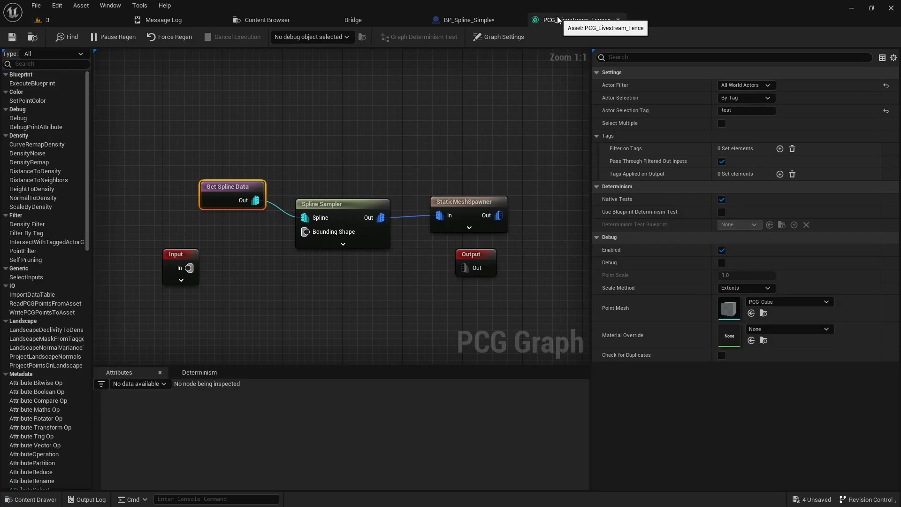
{"action": "mouse_move", "coordinate": [370, 201]}
{"action": "left_mouse_down"}
{"action": "mouse_move", "coordinate": [369, 175]}
{"action": "mouse_move", "coordinate": [373, 206]}
{"action": "left_mouse_up"}
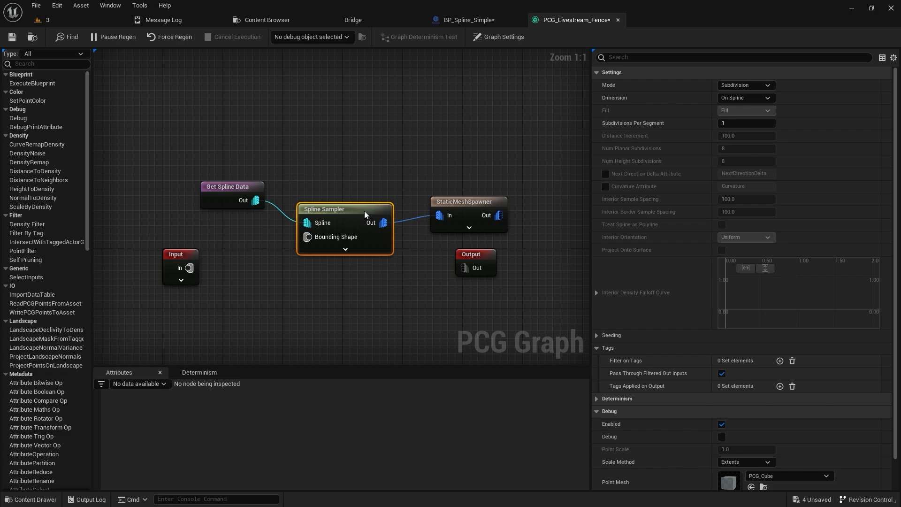
{"action": "left_click_drag", "start_coordinate": [365, 210], "coordinate": [349, 217]}
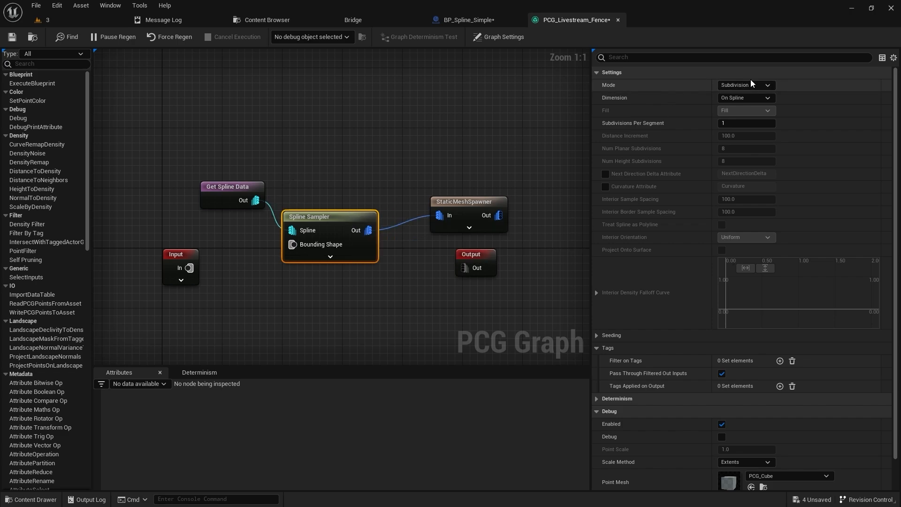
{"action": "left_click", "coordinate": [746, 123]}
Move the fence spline's starting point outward in the level to lengthen its first segment.
{"action": "left_click", "coordinate": [49, 21]}
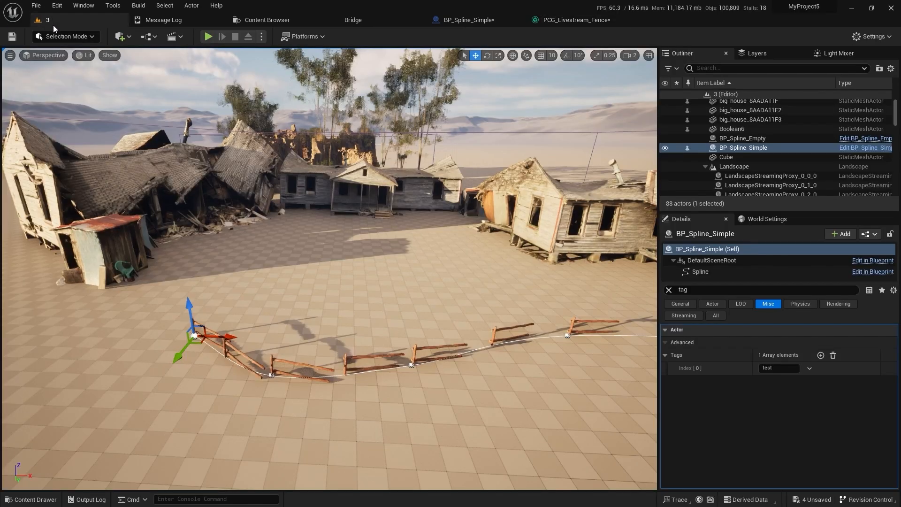
{"action": "right_click_drag", "start_coordinate": [328, 263], "coordinate": [250, 304]}
{"action": "key", "text": "d"}
{"action": "key", "text": "s"}
{"action": "key", "text": "w"}
{"action": "key", "text": "w"}
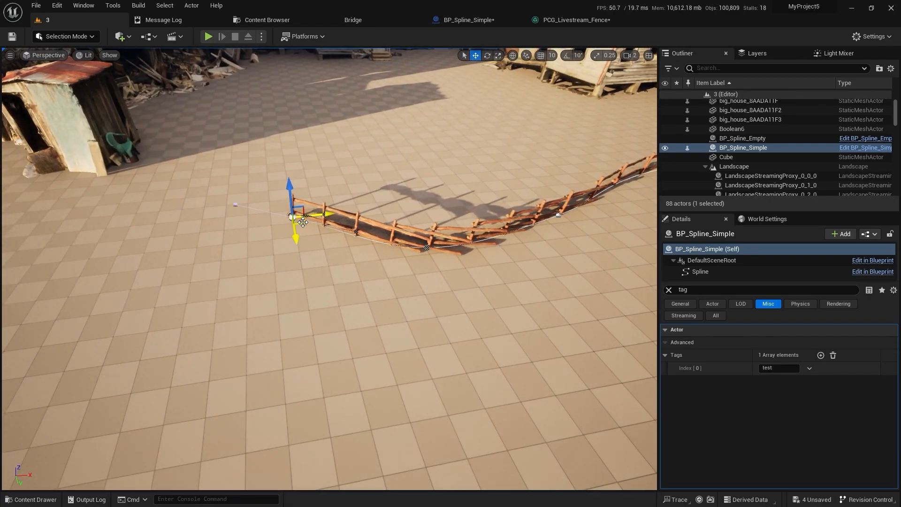
{"action": "left_click_drag", "start_coordinate": [213, 231], "coordinate": [201, 231]}
{"action": "right_click_drag", "start_coordinate": [329, 261], "coordinate": [240, 246]}
Review the Spline Sampler's Dimension options and set its Mode to Distance.
{"action": "left_click", "coordinate": [580, 22]}
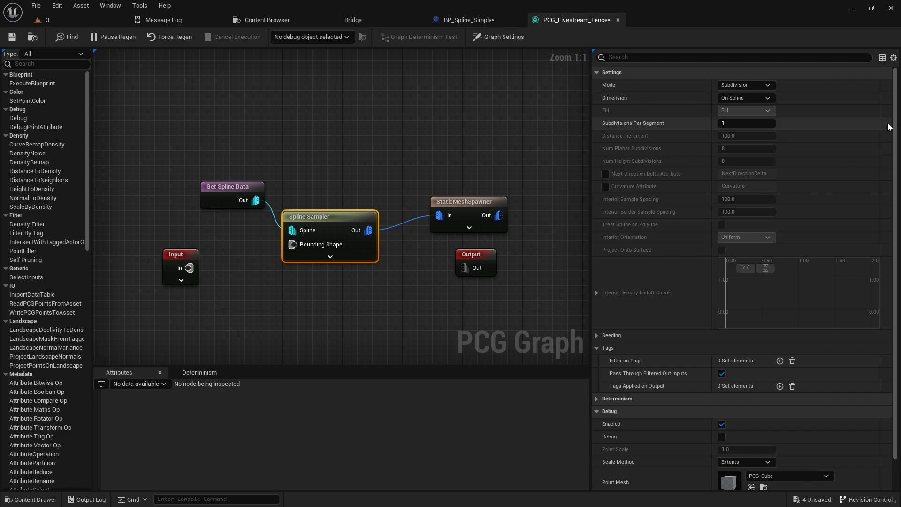
{"action": "left_click", "coordinate": [887, 123]}
{"action": "left_click", "coordinate": [738, 100]}
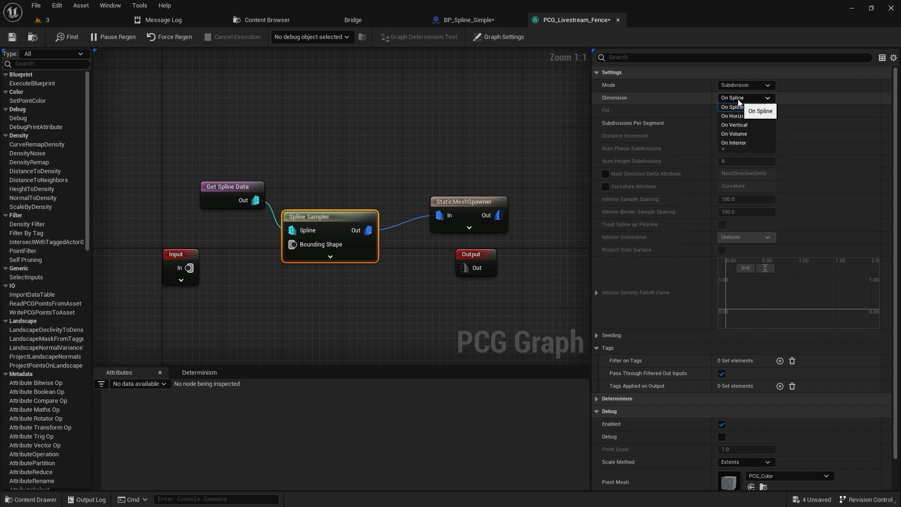
{"action": "left_click", "coordinate": [738, 99]}
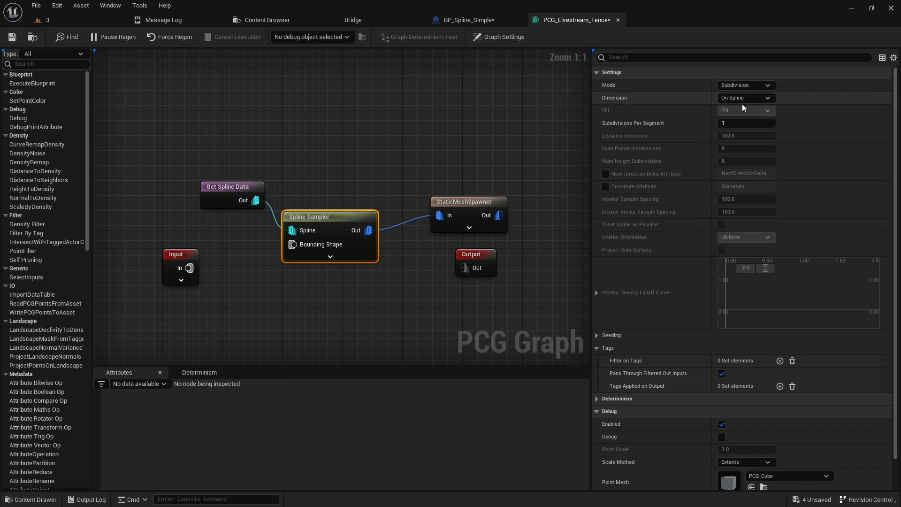
{"action": "left_click", "coordinate": [743, 83]}
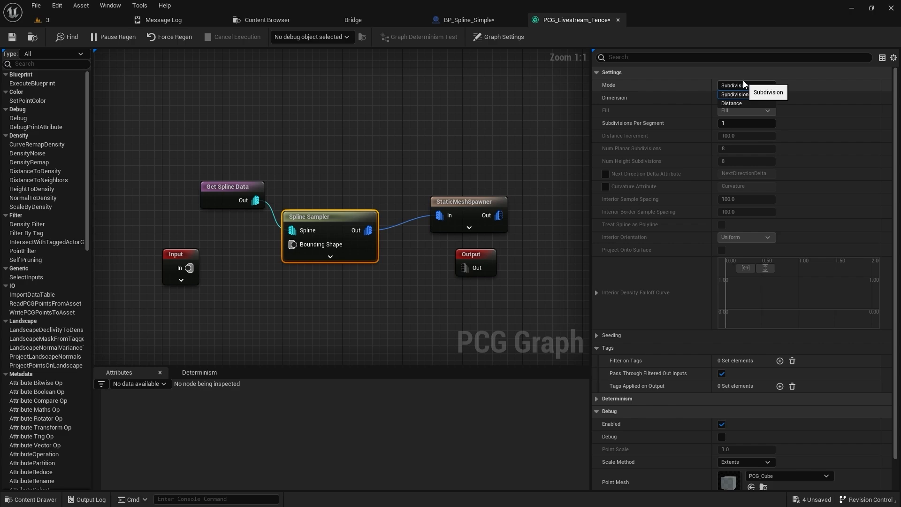
{"action": "left_click", "coordinate": [733, 103]}
Look up the fence mesh's dimensions, set the Spline Sampler's Distance Increment to 302, and check the fence spacing in the level.
{"action": "right_click_drag", "start_coordinate": [385, 149], "coordinate": [348, 135]}
{"action": "key", "text": "ctrl+space"}
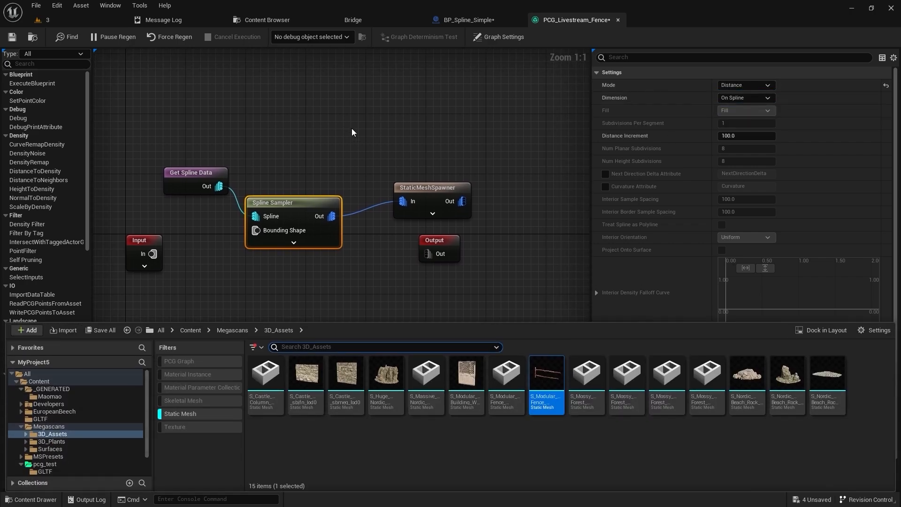
{"action": "mouse_move", "coordinate": [540, 377]}
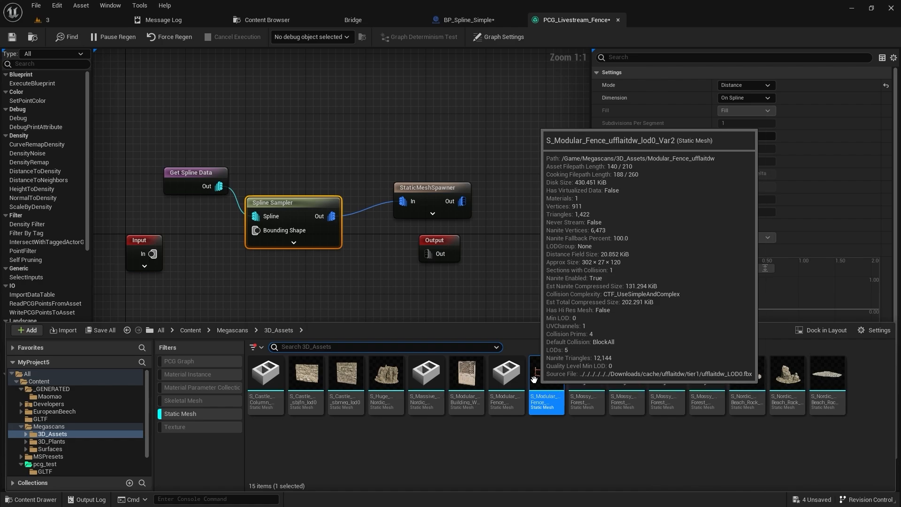
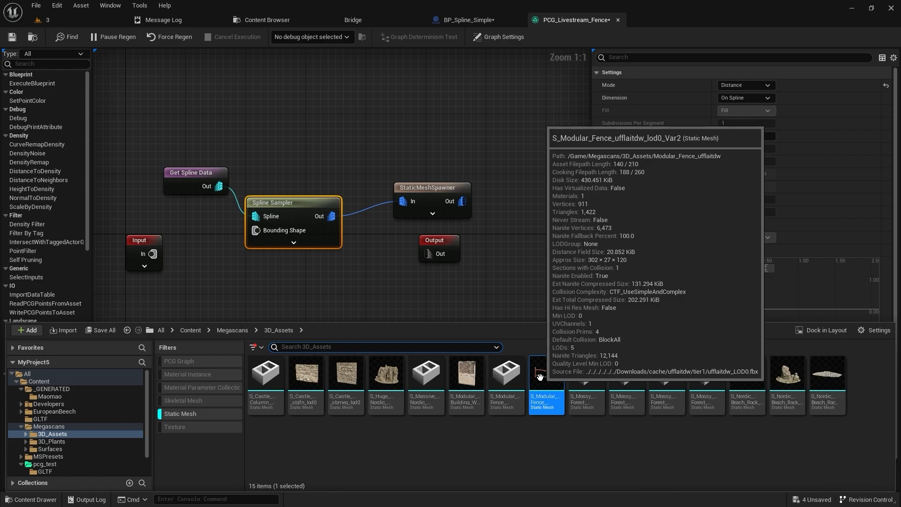
{"action": "right_click_drag", "start_coordinate": [345, 275], "coordinate": [321, 292]}
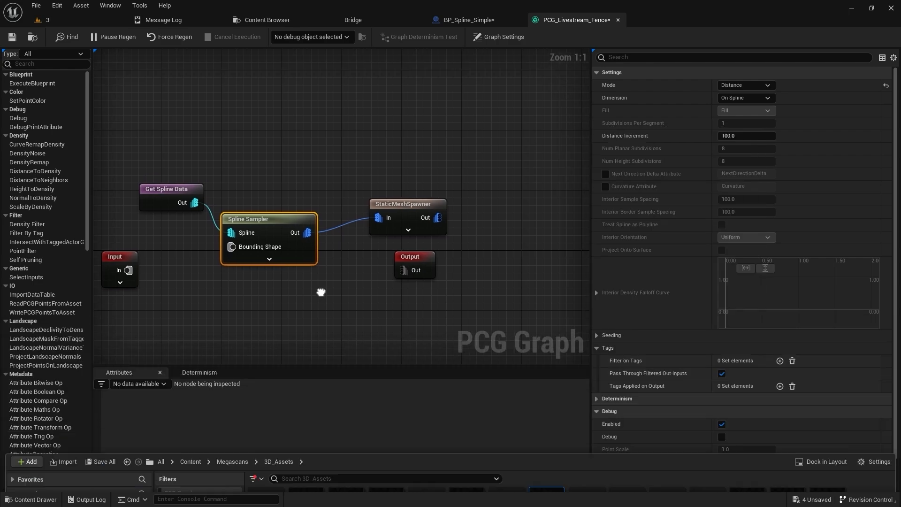
{"action": "left_click", "coordinate": [749, 140]}
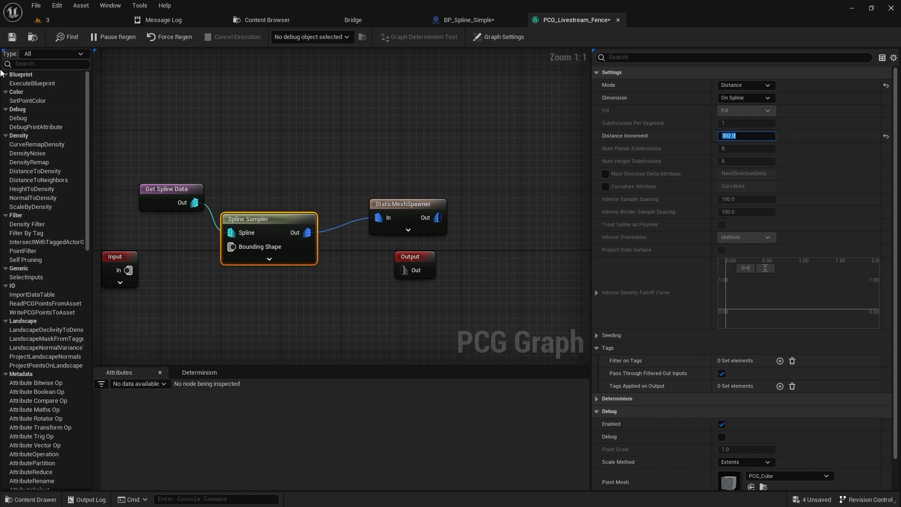
{"action": "left_click", "coordinate": [58, 20]}
{"action": "right_click_drag", "start_coordinate": [202, 225], "coordinate": [169, 298]}
{"action": "scroll", "coordinate": [182, 276], "scroll_direction": "down", "scroll_amount": 1}
{"action": "right_click_drag", "start_coordinate": [363, 324], "coordinate": [363, 324]}
{"action": "key", "text": "a"}
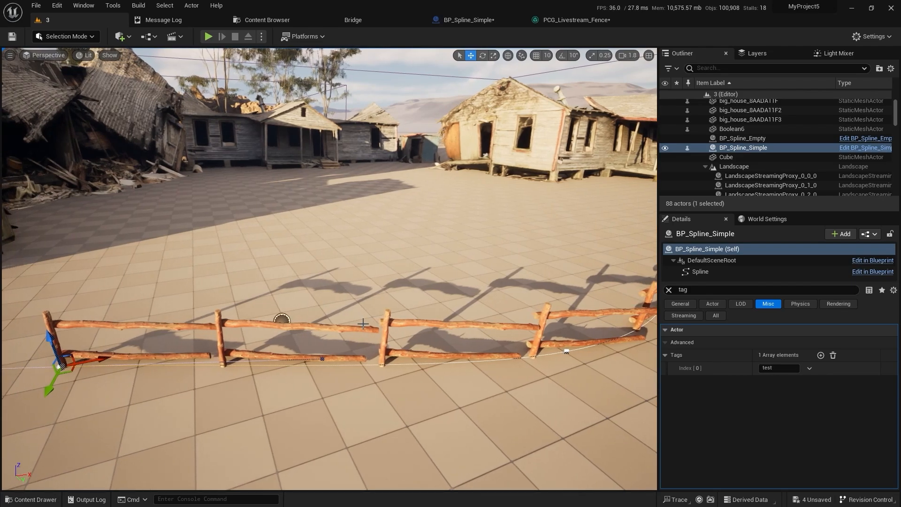
Set the Spline Sampler's Distance Increment to 298, check the fence along the whole spline, and save all changes.
{"action": "left_click", "coordinate": [582, 22]}
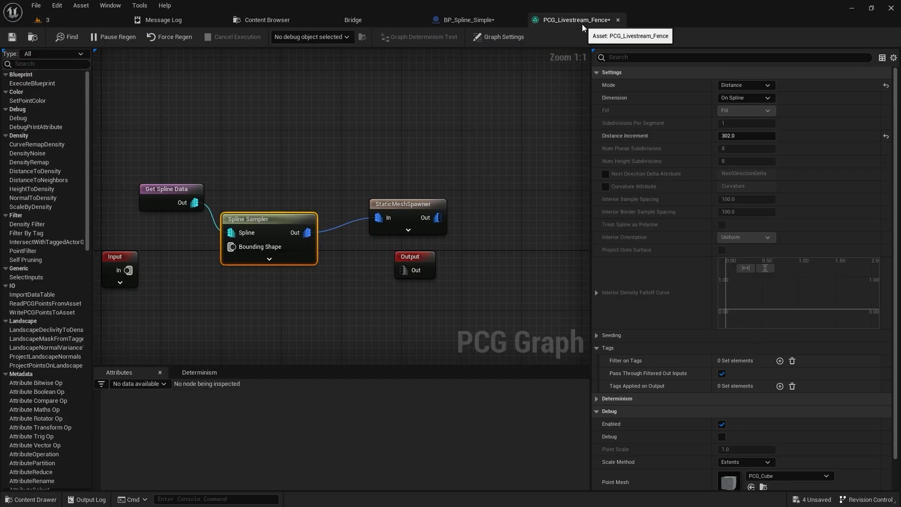
{"action": "left_click", "coordinate": [729, 139]}
{"action": "type", "text": "298"}
{"action": "left_click", "coordinate": [42, 23]}
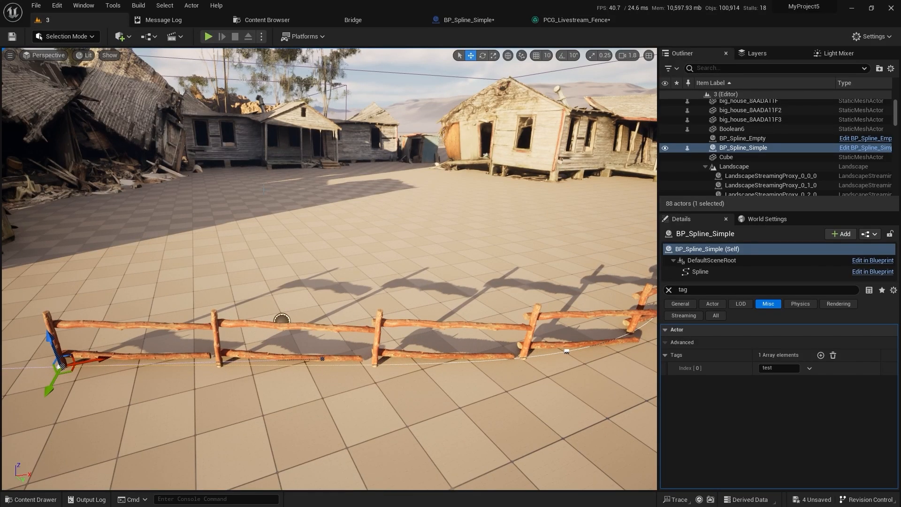
{"action": "key", "text": "s"}
{"action": "right_click_drag", "start_coordinate": [329, 282], "coordinate": [306, 254]}
{"action": "key", "text": "d"}
{"action": "key", "text": "s"}
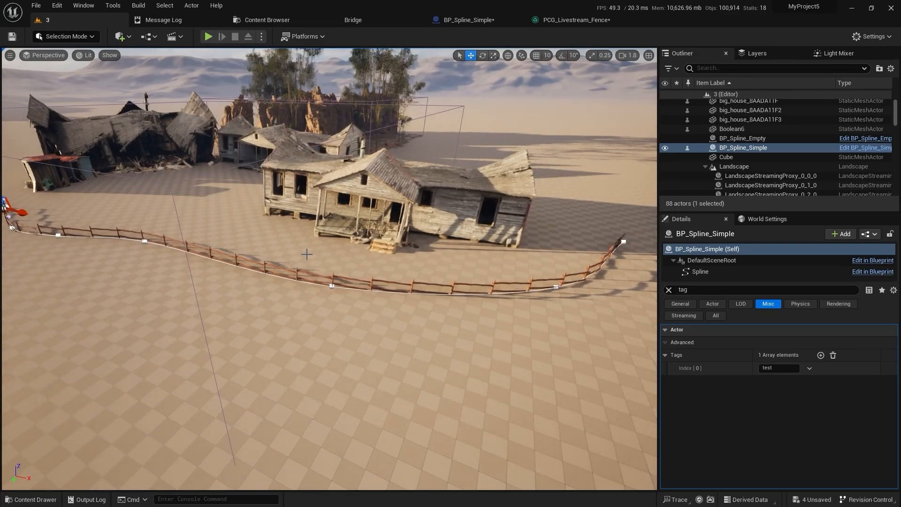
{"action": "key", "text": "w"}
{"action": "right_click_drag", "start_coordinate": [435, 317], "coordinate": [434, 317]}
{"action": "right_click_drag", "start_coordinate": [393, 351], "coordinate": [208, 148]}
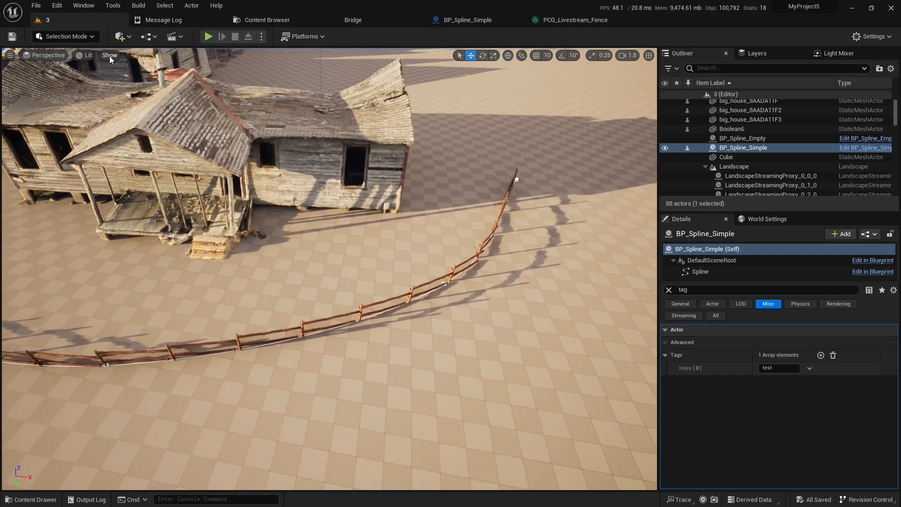
Sculpt a mound in the landscape around the fence's end beside the house, undo the excess stroke, and return to Selection Mode.
{"action": "left_click", "coordinate": [86, 41]}
{"action": "left_click", "coordinate": [86, 65]}
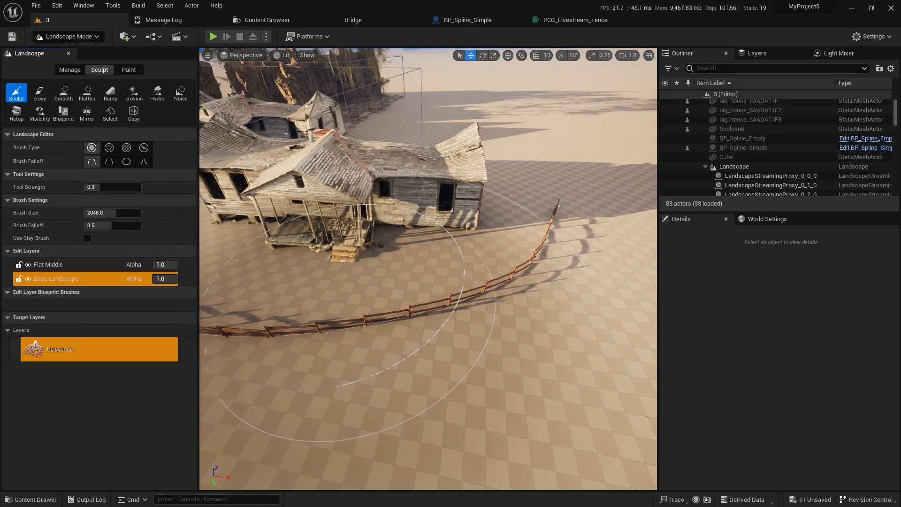
{"action": "right_click_drag", "start_coordinate": [339, 292], "coordinate": [392, 316]}
{"action": "mouse_move", "coordinate": [456, 307]}
{"action": "right_mouse_down"}
{"action": "mouse_move", "coordinate": [357, 323]}
{"action": "mouse_move", "coordinate": [453, 322]}
{"action": "right_mouse_up"}
{"action": "key", "text": "s"}
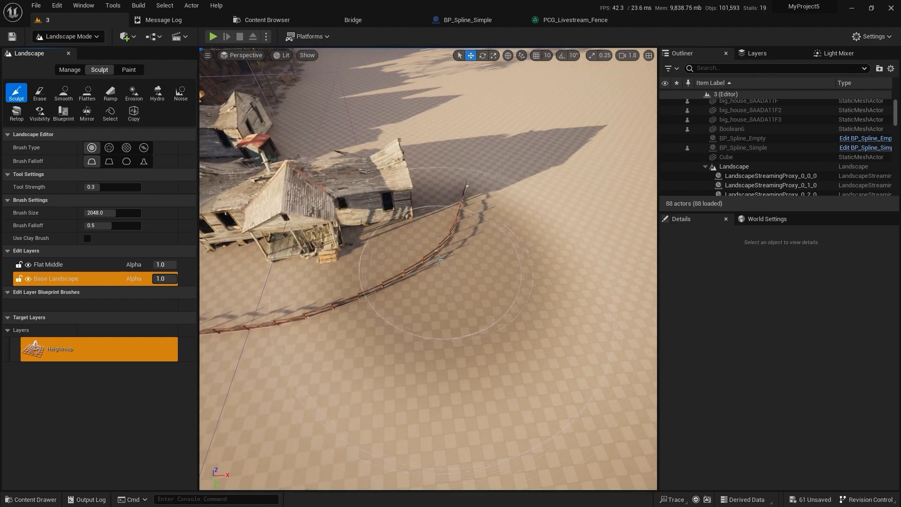
{"action": "left_click_drag", "start_coordinate": [439, 258], "coordinate": [439, 269]}
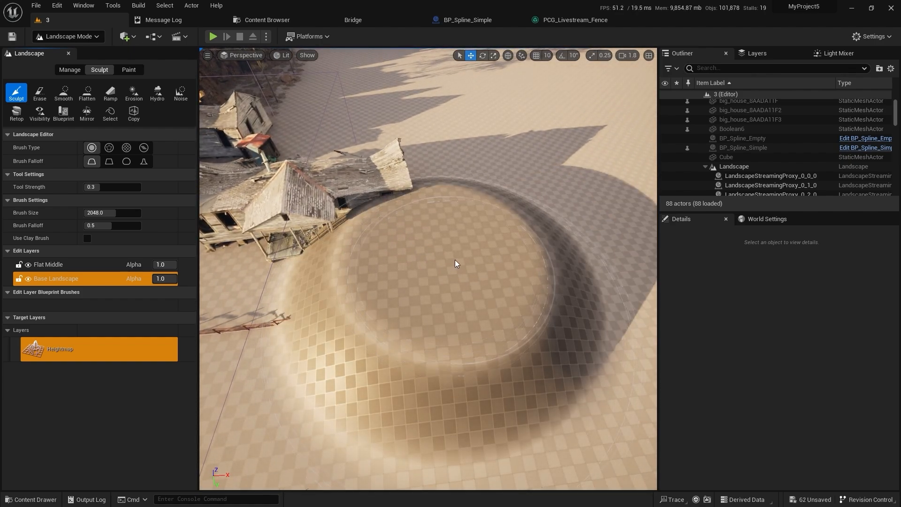
{"action": "key", "text": "ctrl+z"}
{"action": "mouse_move", "coordinate": [428, 262]}
{"action": "right_mouse_down"}
{"action": "mouse_move", "coordinate": [422, 213]}
{"action": "mouse_move", "coordinate": [350, 216]}
{"action": "mouse_move", "coordinate": [408, 249]}
{"action": "mouse_move", "coordinate": [392, 242]}
{"action": "mouse_move", "coordinate": [471, 216]}
{"action": "right_mouse_up"}
{"action": "key", "text": "w"}
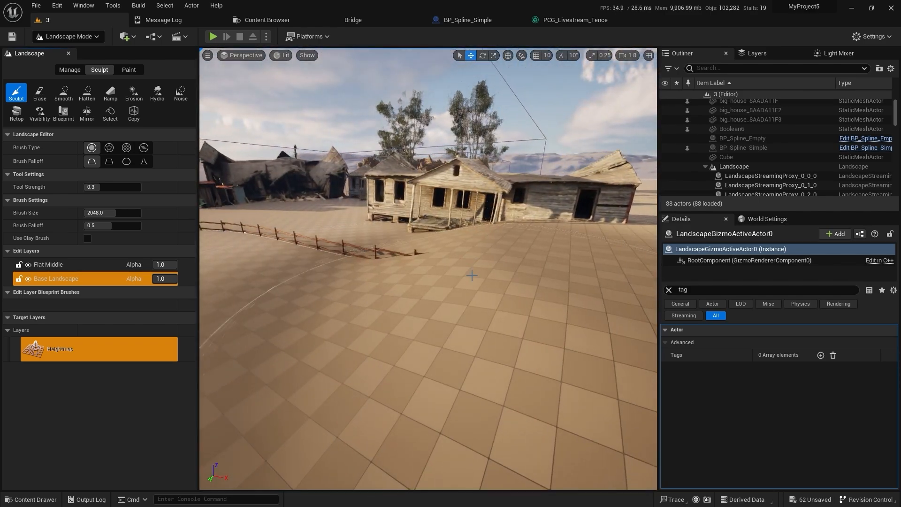
{"action": "key", "text": "shift+1"}
Try raising a buried point of the fence spline above the sculpted mound.
{"action": "key", "text": "w"}
{"action": "scroll", "coordinate": [434, 258], "scroll_direction": "down", "scroll_amount": 3}
{"action": "right_click_drag", "start_coordinate": [472, 276], "coordinate": [508, 266]}
{"action": "key", "text": "w"}
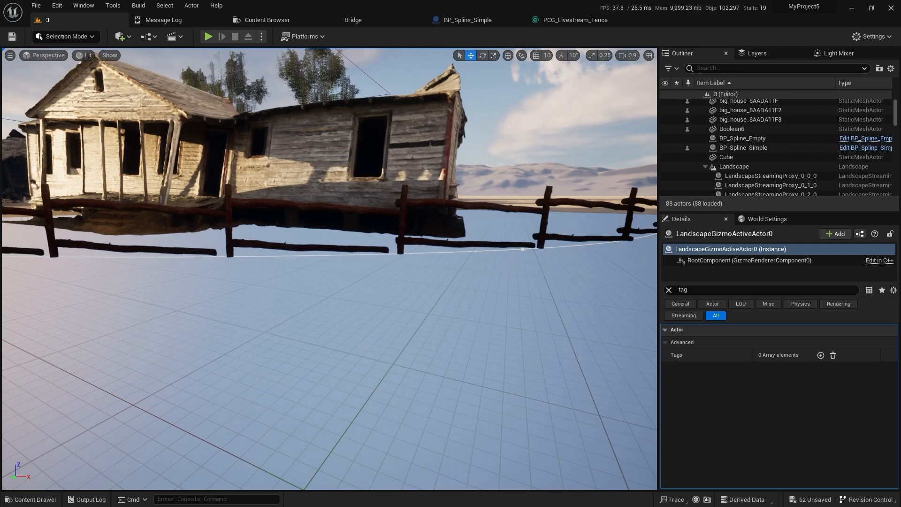
{"action": "left_click", "coordinate": [523, 249]}
{"action": "left_click", "coordinate": [523, 248]}
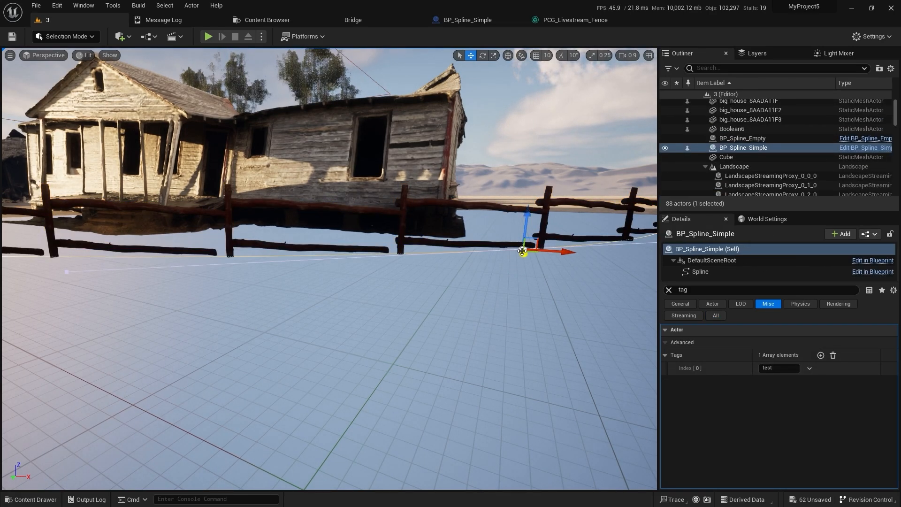
{"action": "key", "text": "s"}
{"action": "right_click_drag", "start_coordinate": [522, 251], "coordinate": [516, 270]}
{"action": "left_click_drag", "start_coordinate": [429, 244], "coordinate": [438, 160]}
{"action": "key", "text": "s"}
{"action": "right_click_drag", "start_coordinate": [400, 225], "coordinate": [329, 234]}
{"action": "key", "text": "ctrl+z"}
{"action": "right_click_drag", "start_coordinate": [413, 274], "coordinate": [413, 273]}
{"action": "key", "text": "Escape"}
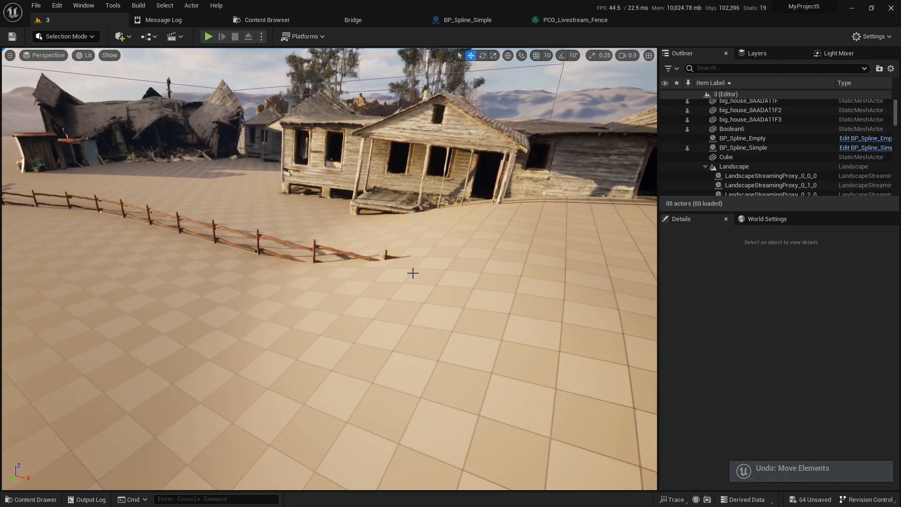
Save all changes and move the Input node away from the other nodes in the PCG_Livestream_Fence graph.
{"action": "key", "text": "ctrl+s"}
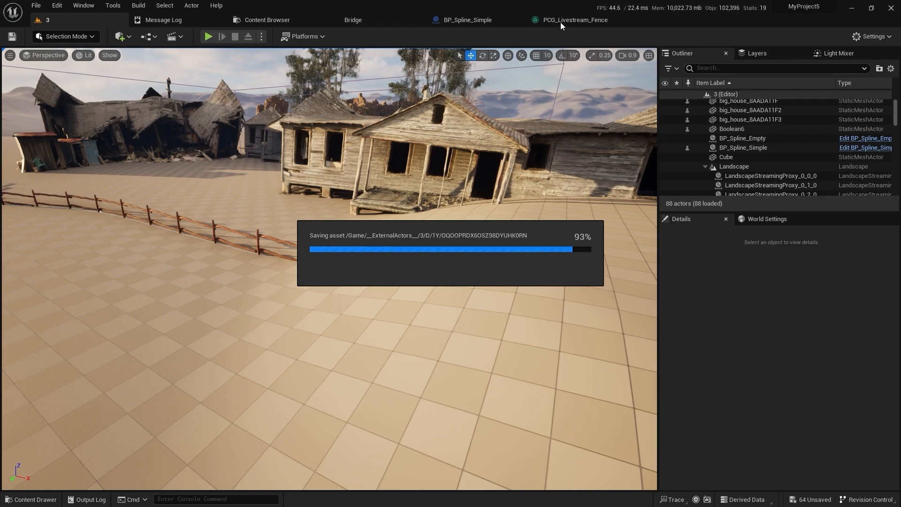
{"action": "left_click", "coordinate": [560, 22]}
{"action": "right_click_drag", "start_coordinate": [276, 280], "coordinate": [338, 275]}
{"action": "mouse_move", "coordinate": [346, 214]}
{"action": "left_mouse_down"}
{"action": "mouse_move", "coordinate": [353, 193]}
{"action": "mouse_move", "coordinate": [354, 206]}
{"action": "left_mouse_up"}
{"action": "right_click_drag", "start_coordinate": [184, 277], "coordinate": [292, 224]}
{"action": "left_click", "coordinate": [292, 225]}
{"action": "right_click_drag", "start_coordinate": [413, 258], "coordinate": [358, 239]}
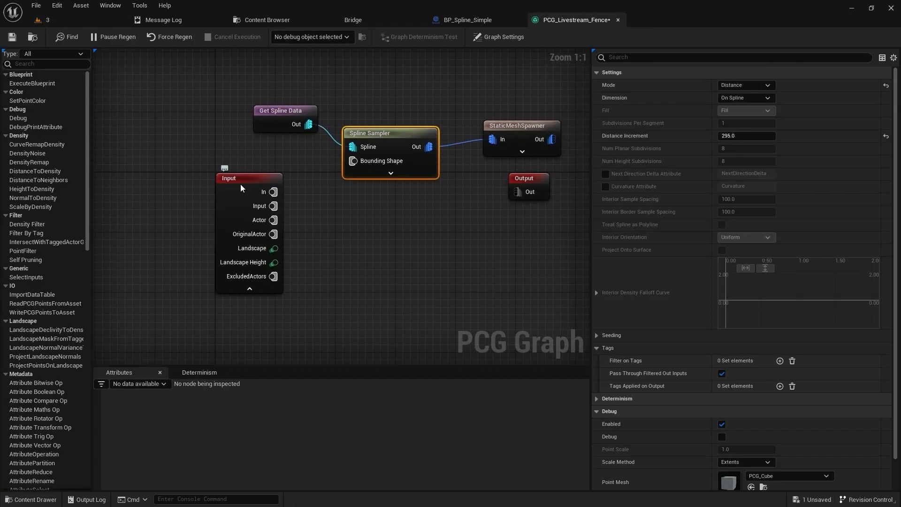
{"action": "left_click_drag", "start_coordinate": [240, 184], "coordinate": [194, 186]}
{"action": "left_click", "coordinate": [378, 214]}
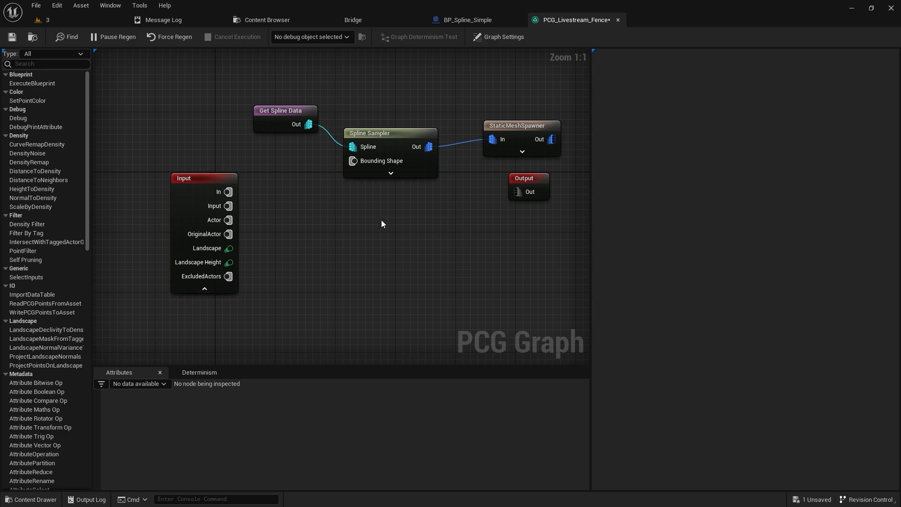
Add a Projection node, feeding the Spline Sampler's output to its In and the Input node's Landscape to its Projection Target.
{"action": "right_click", "coordinate": [382, 221]}
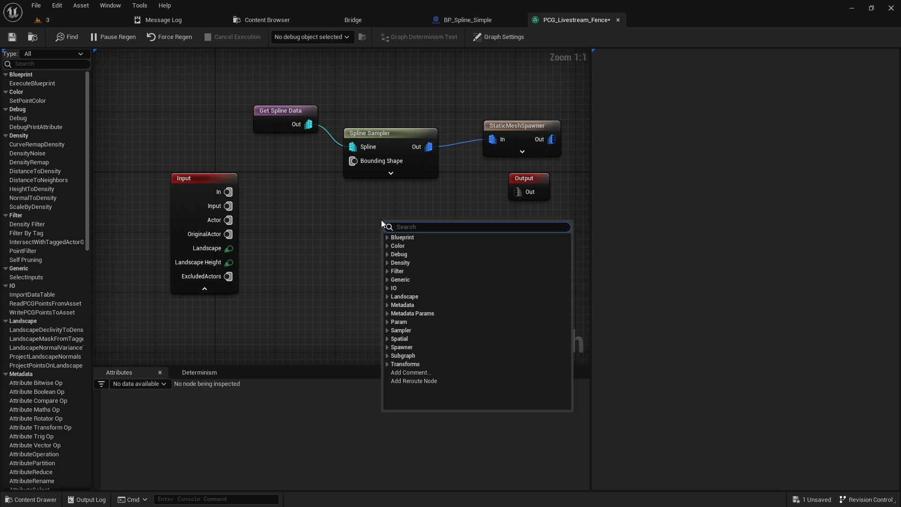
{"action": "type", "text": "proje"}
{"action": "key", "text": "Return"}
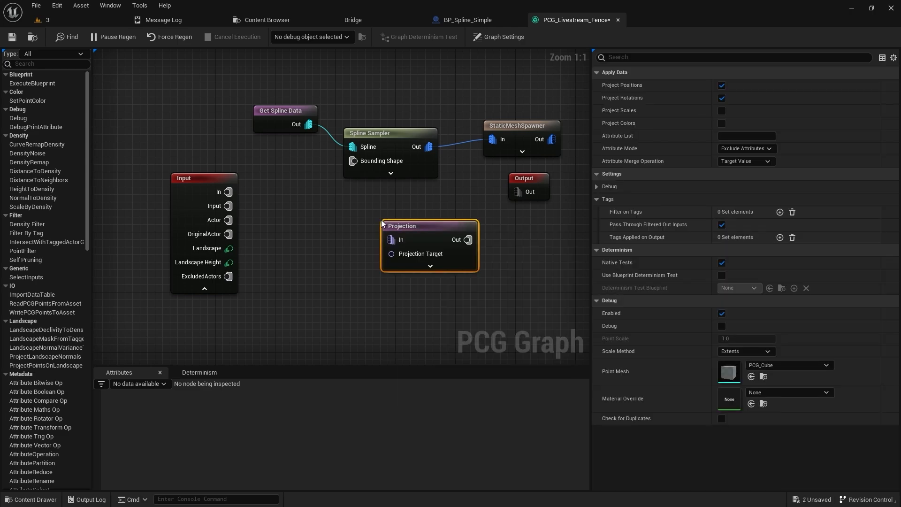
{"action": "left_click_drag", "start_coordinate": [421, 233], "coordinate": [480, 238]}
{"action": "right_click_drag", "start_coordinate": [407, 208], "coordinate": [382, 205]}
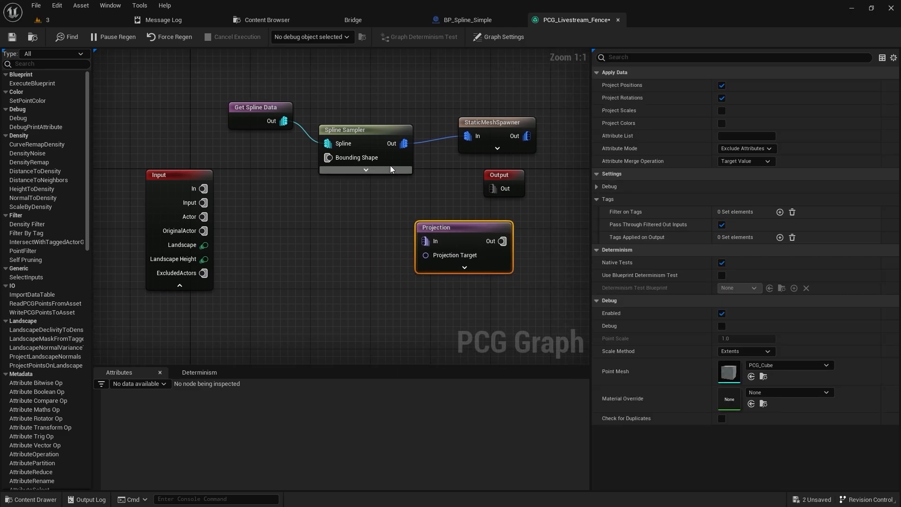
{"action": "left_click_drag", "start_coordinate": [404, 144], "coordinate": [411, 177]}
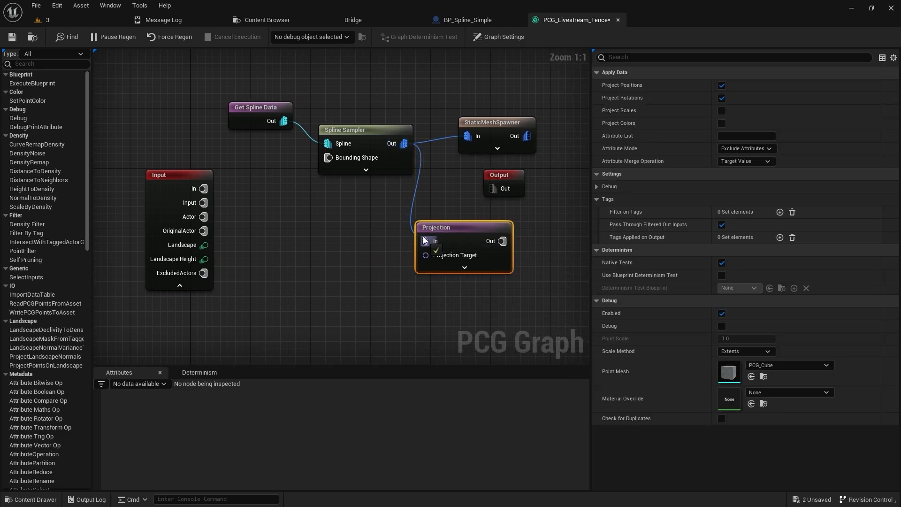
{"action": "left_click_drag", "start_coordinate": [423, 234], "coordinate": [208, 244]}
Space out the StaticMeshSpawner and Output nodes, and feed the spawner from Projection instead of directly from Spline Sampler.
{"action": "right_click_drag", "start_coordinate": [388, 200], "coordinate": [271, 209]}
{"action": "left_click_drag", "start_coordinate": [392, 130], "coordinate": [516, 130]}
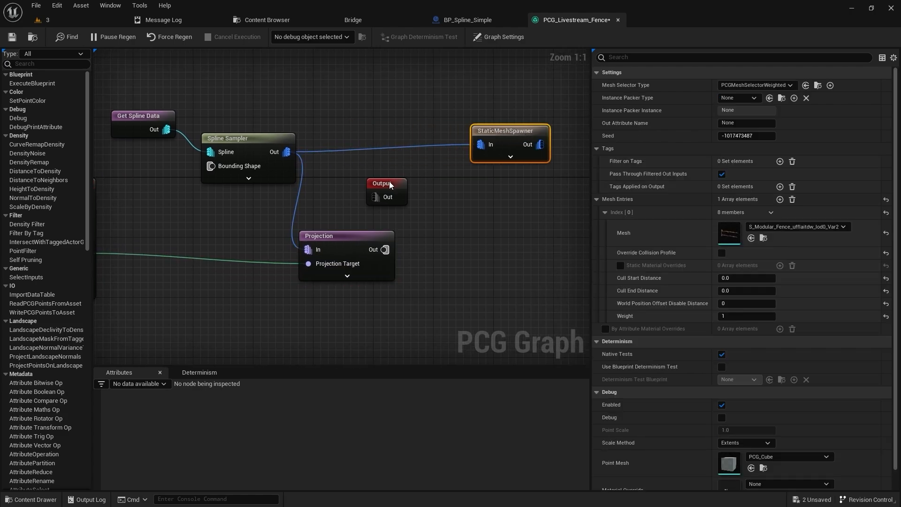
{"action": "left_click_drag", "start_coordinate": [389, 183], "coordinate": [542, 211]}
{"action": "left_click", "coordinate": [369, 144], "text": "alt"}
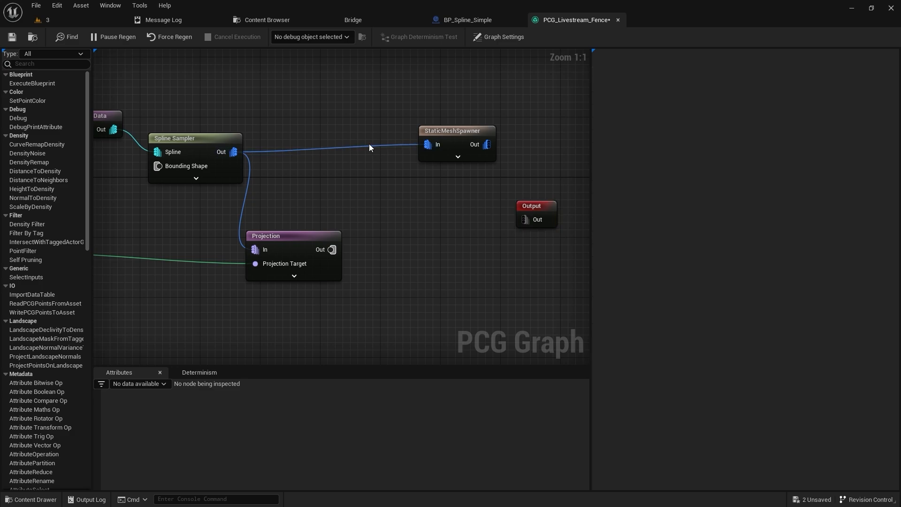
{"action": "left_click", "coordinate": [362, 150], "text": "alt"}
{"action": "left_click_drag", "start_coordinate": [331, 253], "coordinate": [424, 145]}
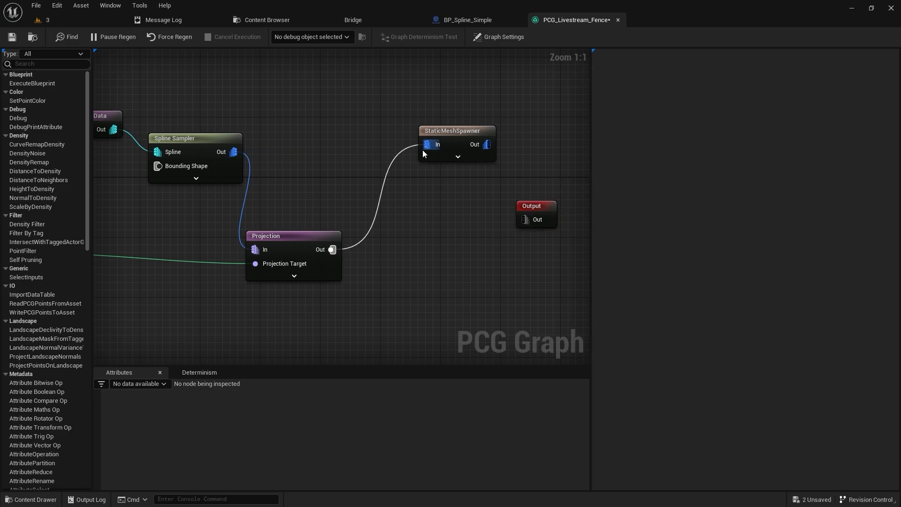
Examine the projected fence's placement and rotation along the spline in the level, in both wireframe and lit views.
{"action": "left_click", "coordinate": [80, 24]}
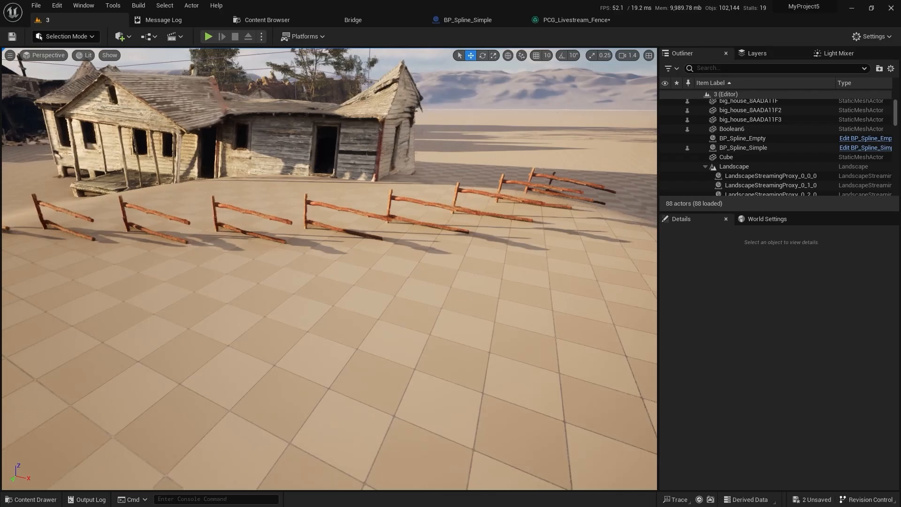
{"action": "right_click_drag", "start_coordinate": [345, 245], "coordinate": [394, 218]}
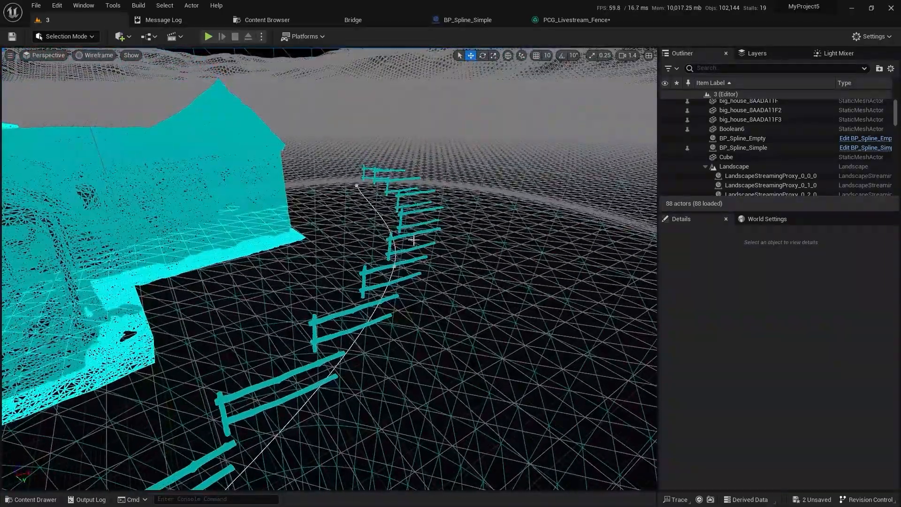
{"action": "key", "text": "alt+4"}
{"action": "mouse_move", "coordinate": [414, 240]}
{"action": "right_mouse_down"}
{"action": "mouse_move", "coordinate": [310, 240]}
{"action": "mouse_move", "coordinate": [296, 249]}
{"action": "mouse_move", "coordinate": [403, 239]}
{"action": "right_mouse_up"}
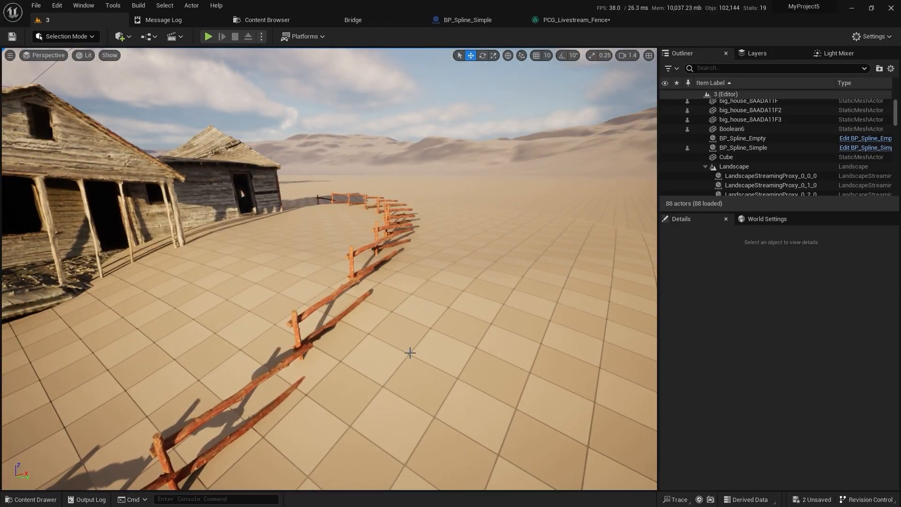
{"action": "right_click_drag", "start_coordinate": [410, 353], "coordinate": [234, 404]}
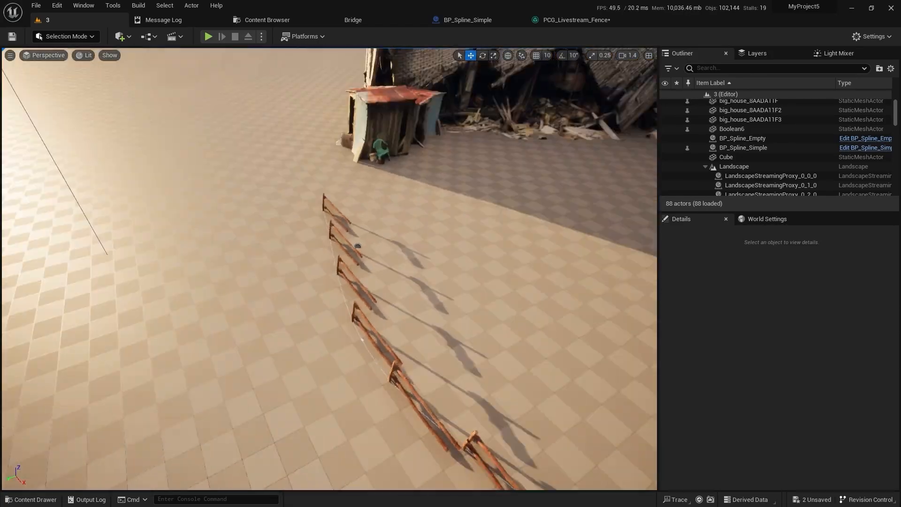
{"action": "right_click_drag", "start_coordinate": [423, 234], "coordinate": [348, 256]}
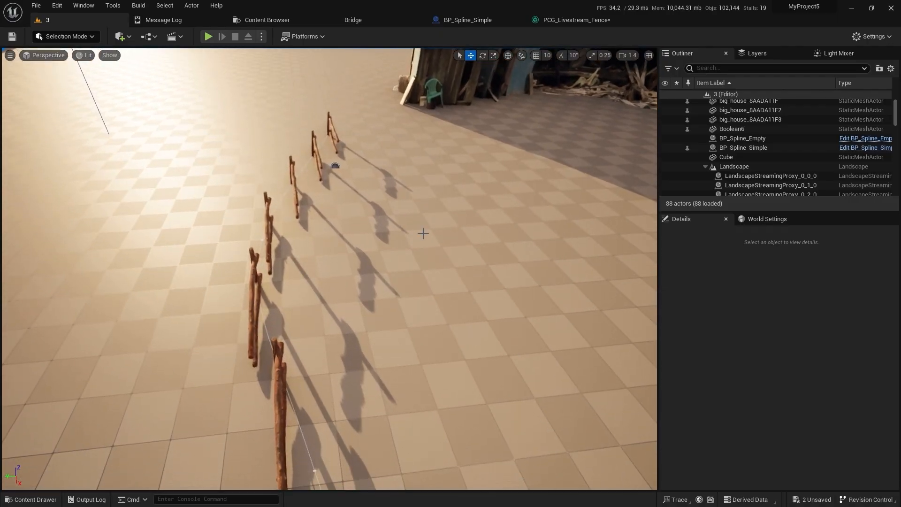
{"action": "key", "text": "alt+2"}
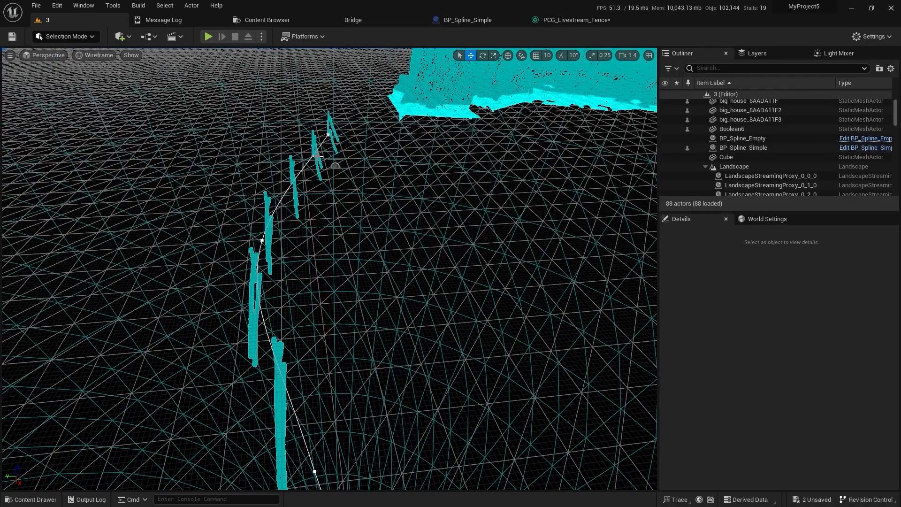
{"action": "right_click_drag", "start_coordinate": [328, 255], "coordinate": [329, 282]}
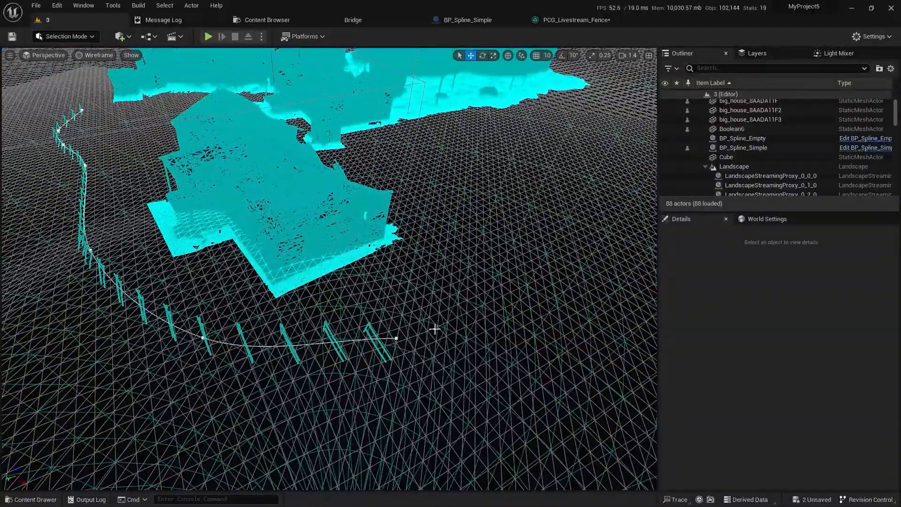
{"action": "left_click", "coordinate": [398, 338]}
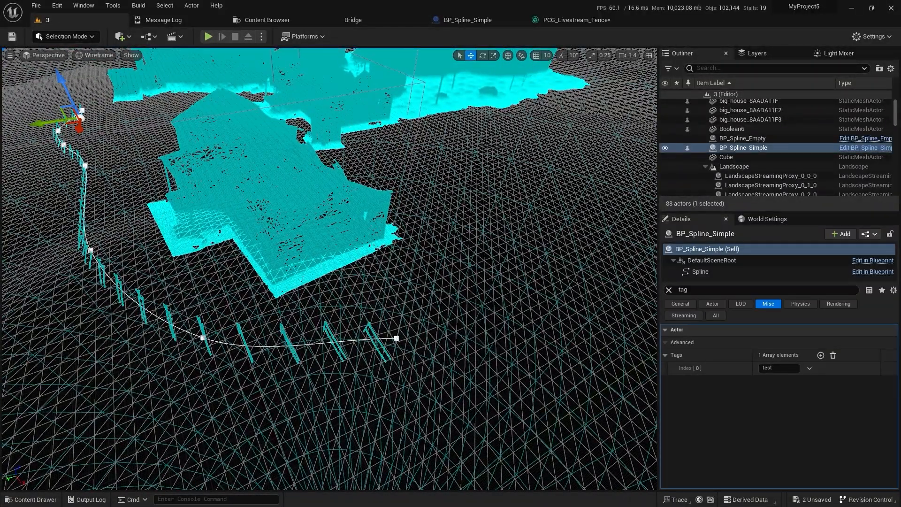
{"action": "left_click", "coordinate": [396, 337]}
{"action": "key", "text": "alt+4"}
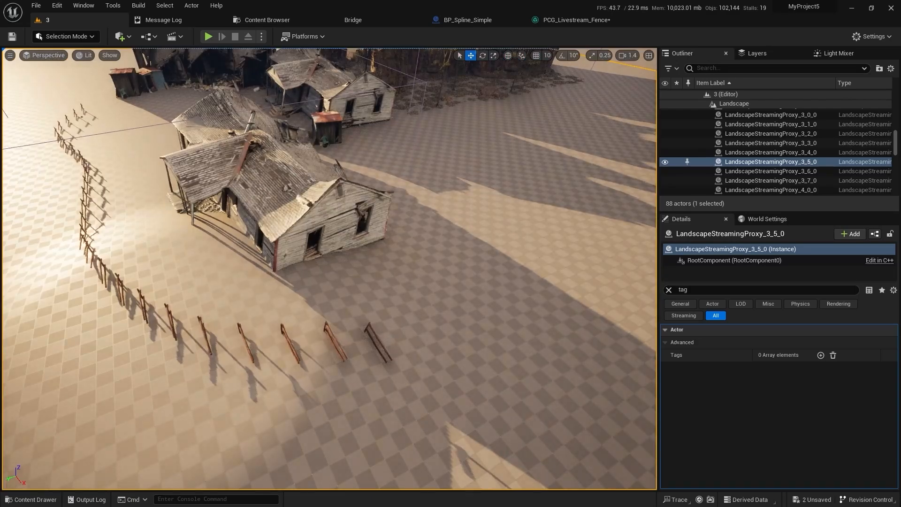
{"action": "right_click_drag", "start_coordinate": [288, 414], "coordinate": [269, 366]}
Mark a direction beside the fence with a red arrow on a viewport capture, and discard the capture.
{"action": "key", "text": "Print"}
{"action": "left_click_drag", "start_coordinate": [32, 51], "coordinate": [631, 472]}
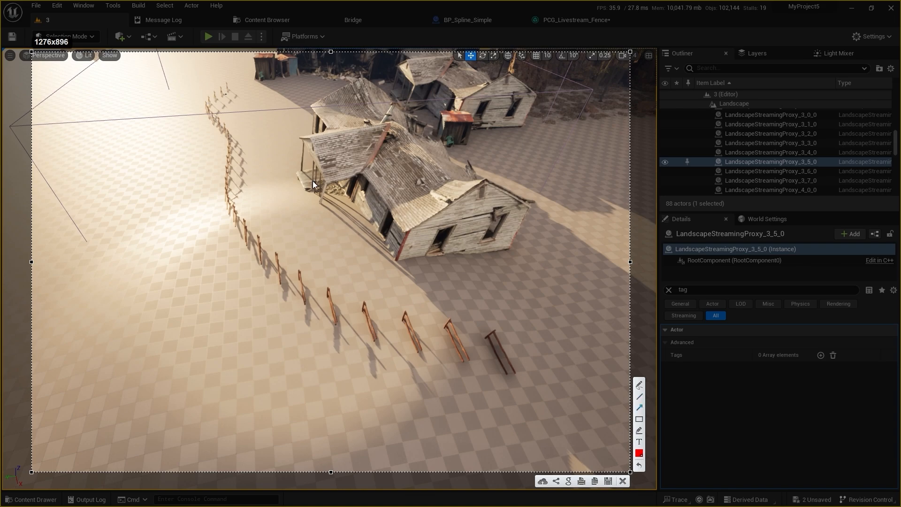
{"action": "left_click_drag", "start_coordinate": [229, 424], "coordinate": [218, 429]}
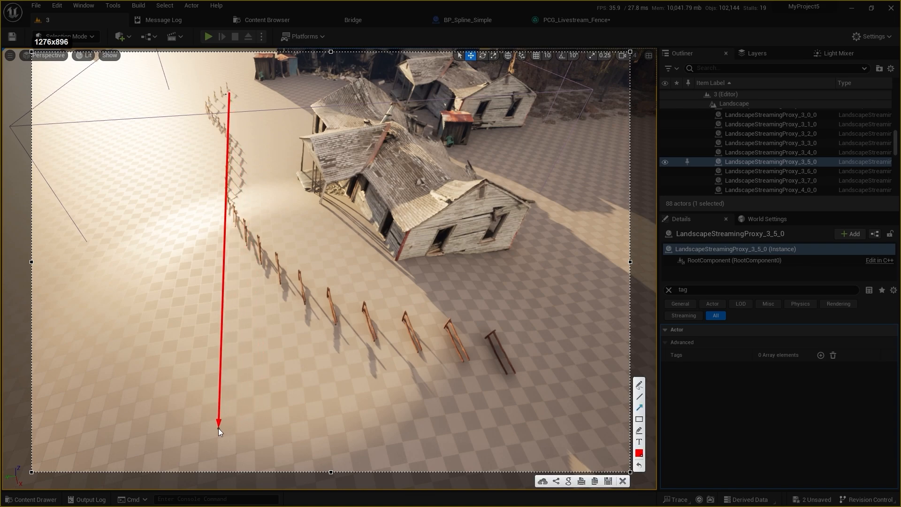
{"action": "left_click", "coordinate": [623, 480]}
Turn off Project Rotations on the Projection node, save the graph, and check the fence in the level.
{"action": "left_click", "coordinate": [569, 21]}
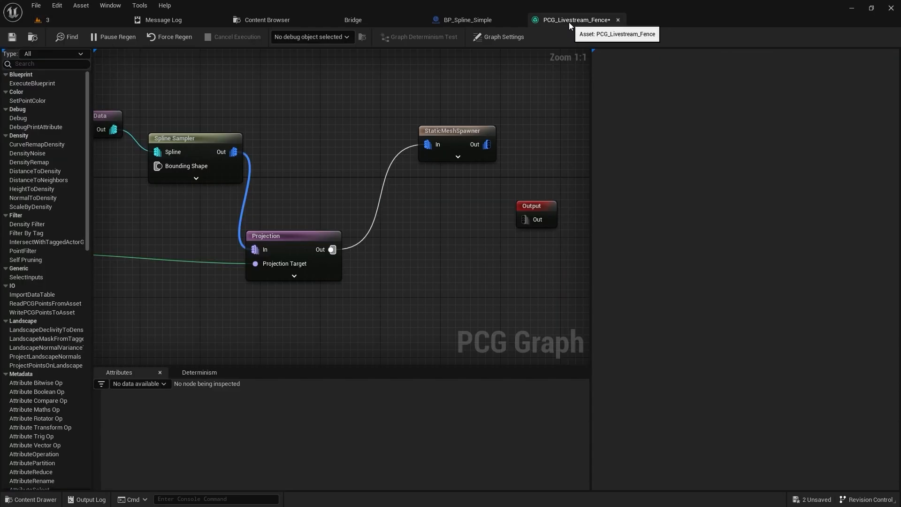
{"action": "left_click", "coordinate": [377, 248]}
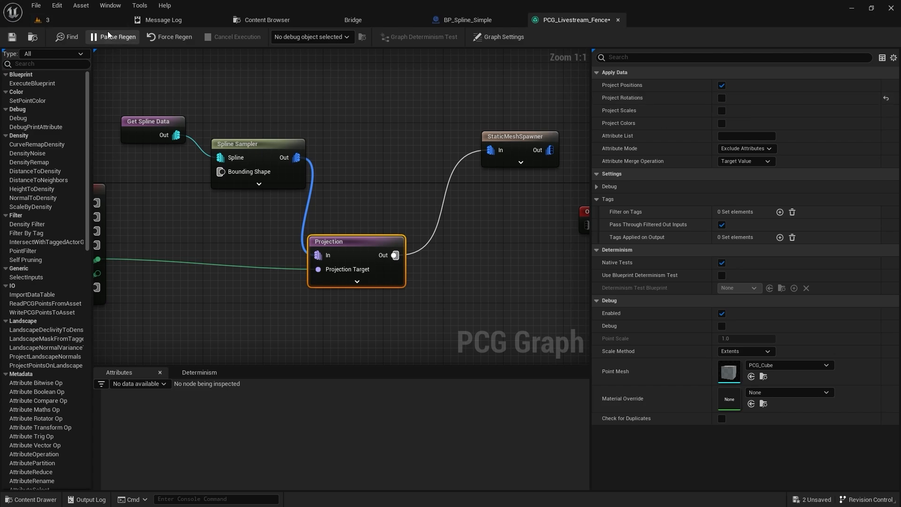
{"action": "left_click", "coordinate": [81, 22]}
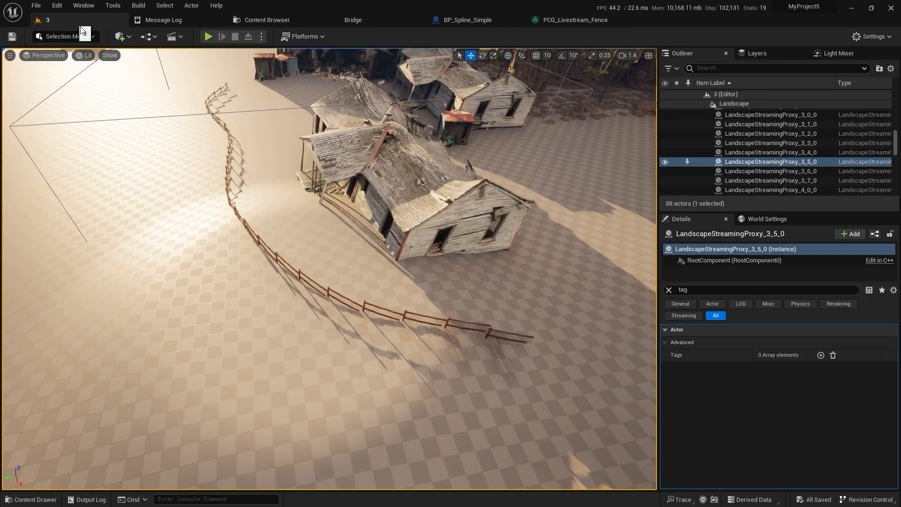
Inspect up close how the fence follows the sculpted terrain, including with the editor overlays hidden.
{"action": "key", "text": "s"}
{"action": "scroll", "coordinate": [325, 278], "scroll_direction": "up", "scroll_amount": 3}
{"action": "right_click_drag", "start_coordinate": [325, 278], "coordinate": [242, 250]}
{"action": "key", "text": "w"}
{"action": "left_click", "coordinate": [236, 311]}
{"action": "key", "text": "g"}
{"action": "key", "text": "g"}
{"action": "key", "text": "q"}
{"action": "key", "text": "e"}
{"action": "key", "text": "q"}
{"action": "scroll", "coordinate": [242, 249], "scroll_direction": "down", "scroll_amount": 3}
Extend the fence spline from its end point beside the house with a new point farther out past the building.
{"action": "left_click", "coordinate": [346, 148]}
{"action": "right_click_drag", "start_coordinate": [347, 148], "coordinate": [346, 161]}
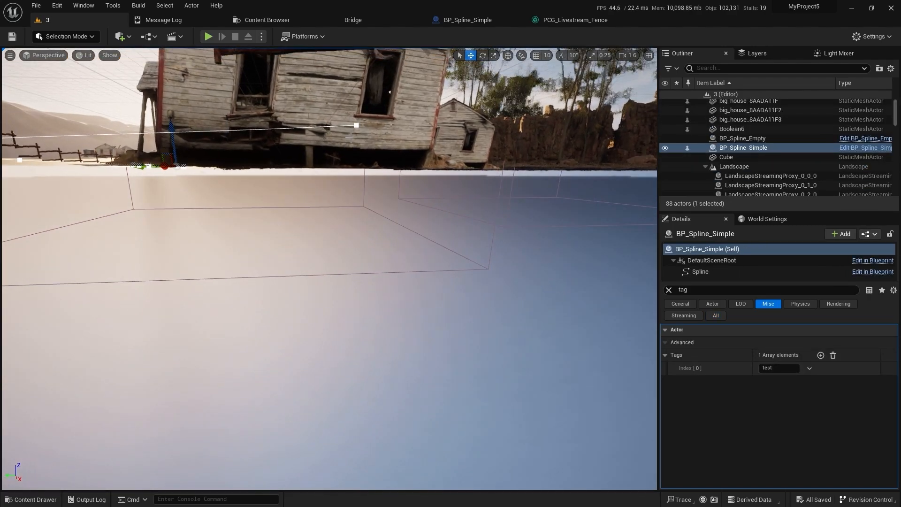
{"action": "left_click", "coordinate": [356, 125]}
{"action": "right_click_drag", "start_coordinate": [356, 126], "coordinate": [356, 169]}
{"action": "key", "text": "e"}
{"action": "key", "text": "s"}
{"action": "mouse_move", "coordinate": [265, 273]}
{"action": "right_mouse_down"}
{"action": "mouse_move", "coordinate": [264, 263]}
{"action": "mouse_move", "coordinate": [264, 273]}
{"action": "right_mouse_up"}
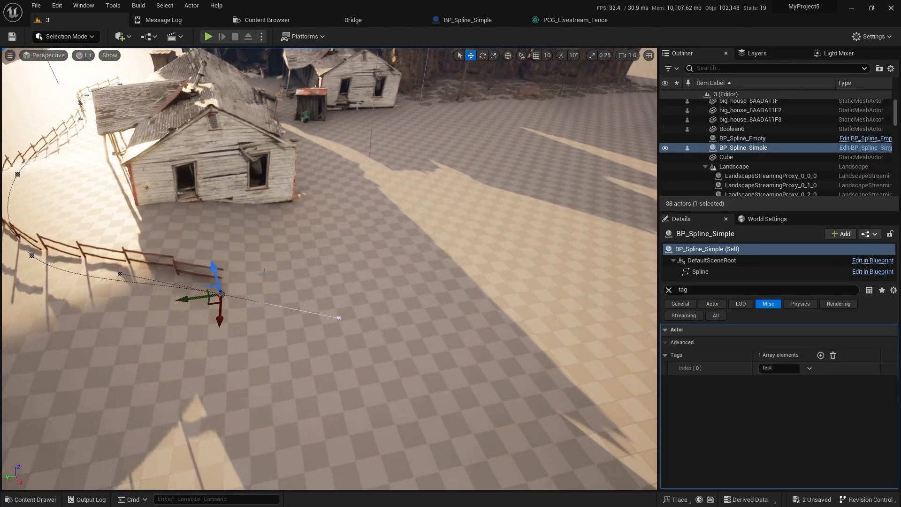
{"action": "left_click_drag", "start_coordinate": [214, 305], "coordinate": [518, 204], "text": "alt"}
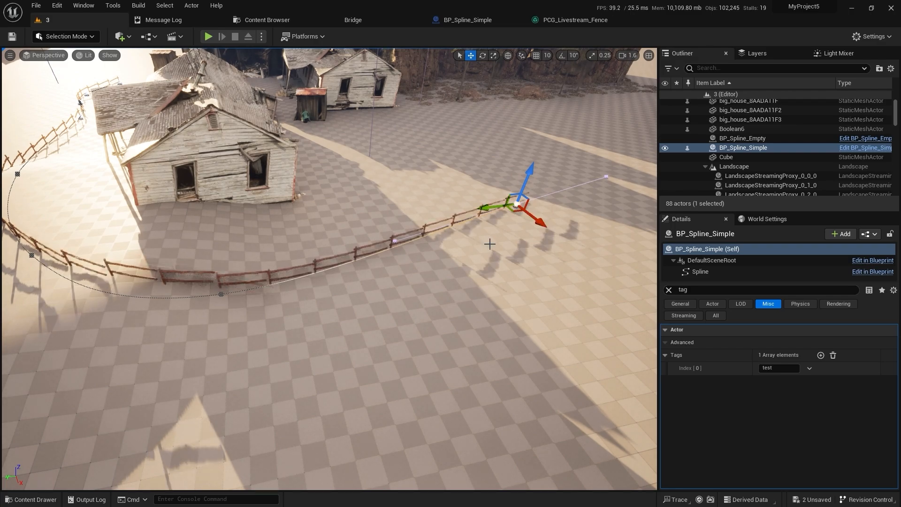
Extend the fence spline from its end point with further points across the open ground, past the red-roofed sheds.
{"action": "key", "text": "s"}
{"action": "right_click_drag", "start_coordinate": [488, 244], "coordinate": [522, 260]}
{"action": "scroll", "coordinate": [479, 252], "scroll_direction": "up", "scroll_amount": 3}
{"action": "key", "text": "a"}
{"action": "key", "text": "w"}
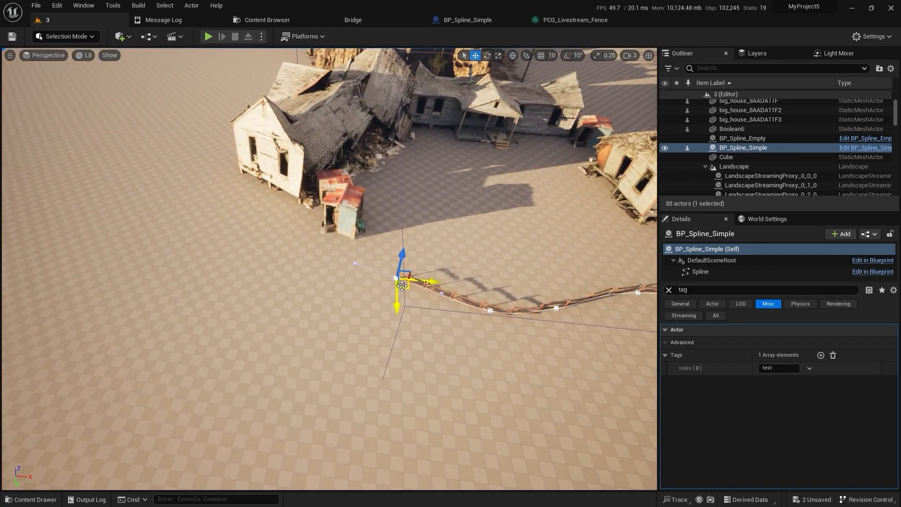
{"action": "left_click_drag", "start_coordinate": [297, 283], "coordinate": [295, 284]}
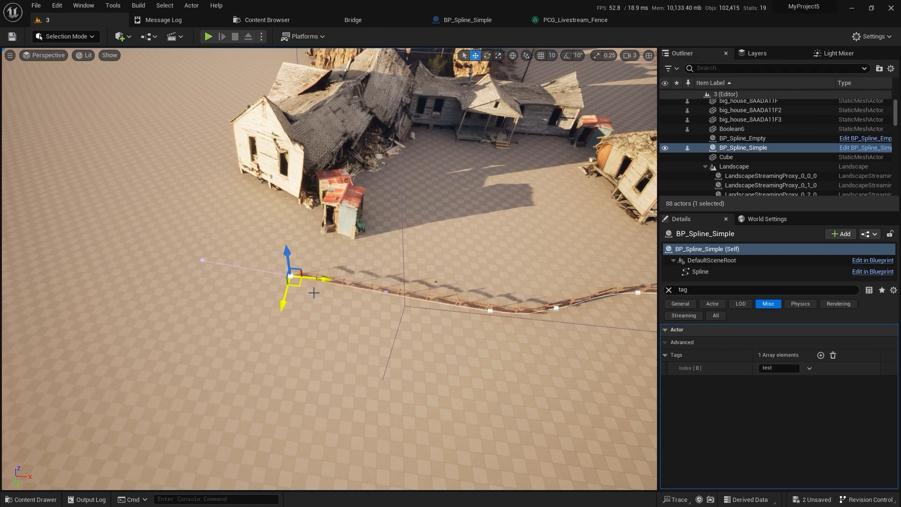
{"action": "key", "text": "a"}
{"action": "right_click_drag", "start_coordinate": [263, 315], "coordinate": [310, 314]}
{"action": "key", "text": "w"}
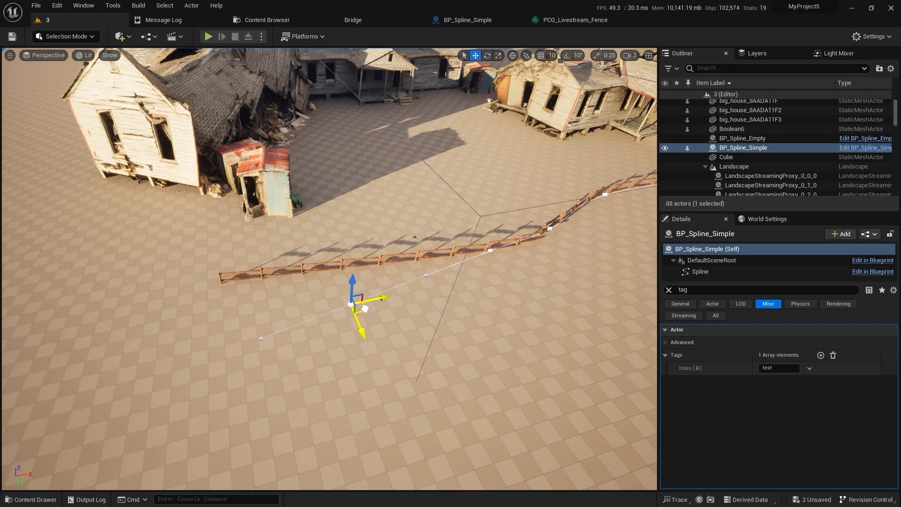
{"action": "left_click_drag", "start_coordinate": [175, 257], "coordinate": [134, 241]}
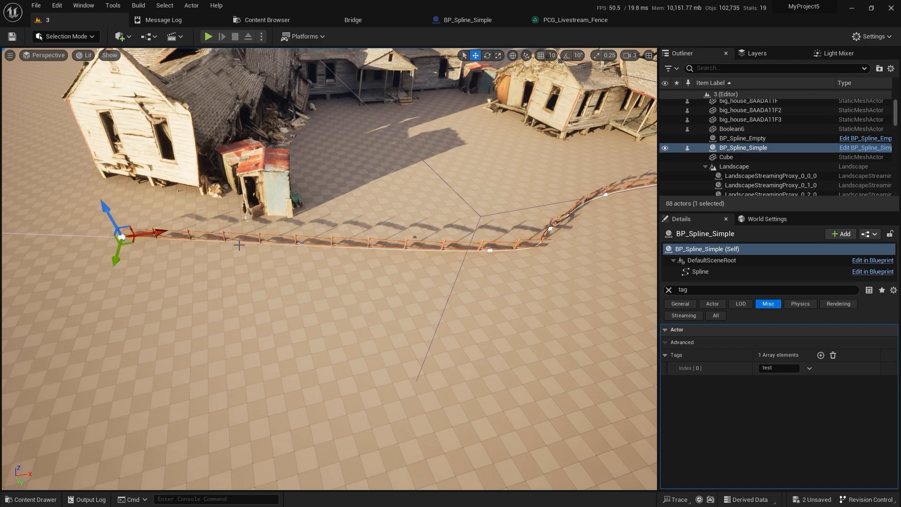
Add a spline point in the last fence segment and pull it outward from the sheds, and shift the neighbouring point toward the houses.
{"action": "right_click", "coordinate": [245, 245]}
{"action": "left_click", "coordinate": [263, 262]}
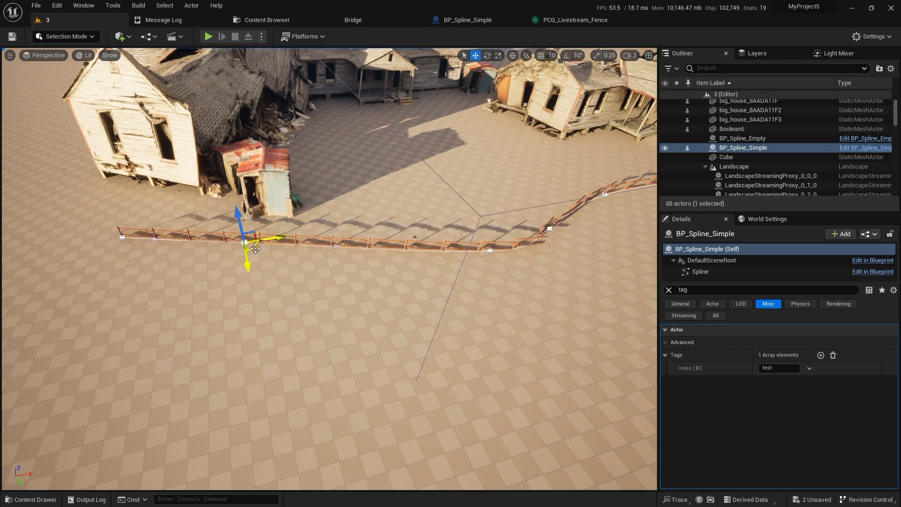
{"action": "left_click_drag", "start_coordinate": [249, 329], "coordinate": [249, 332]}
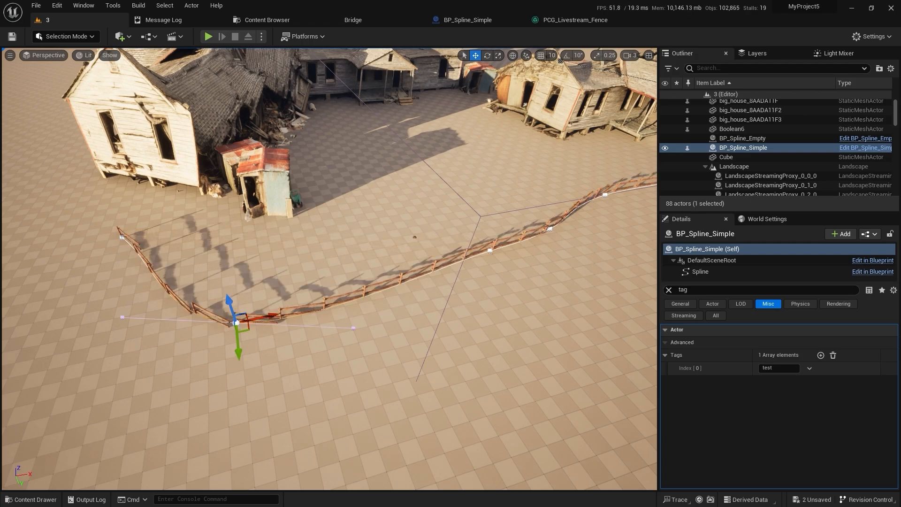
{"action": "right_click_drag", "start_coordinate": [326, 250], "coordinate": [287, 237]}
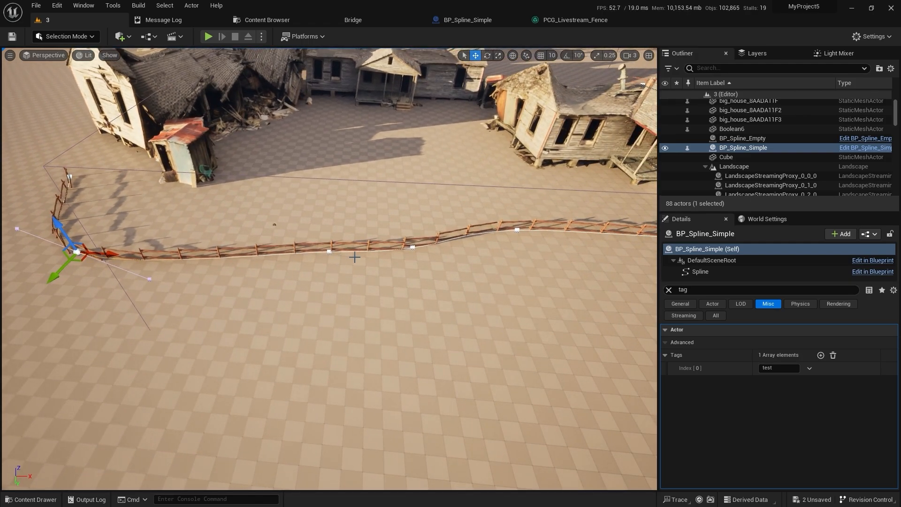
{"action": "left_click_drag", "start_coordinate": [319, 226], "coordinate": [319, 227]}
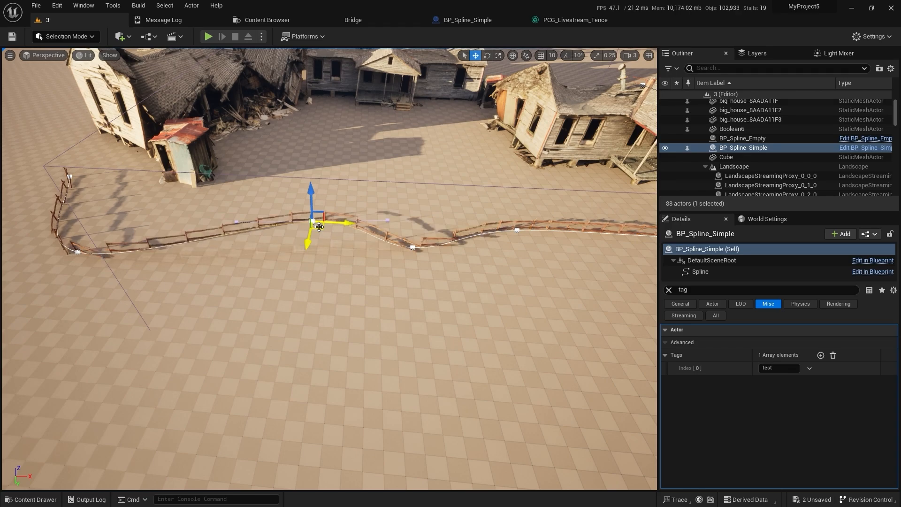
{"action": "right_click_drag", "start_coordinate": [319, 227], "coordinate": [323, 159]}
{"action": "key", "text": "Escape"}
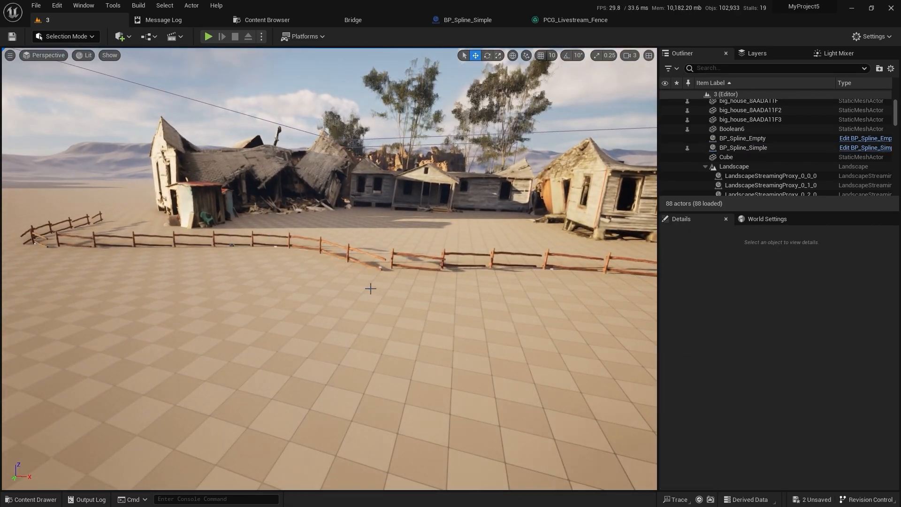
{"action": "right_click_drag", "start_coordinate": [371, 288], "coordinate": [378, 244]}
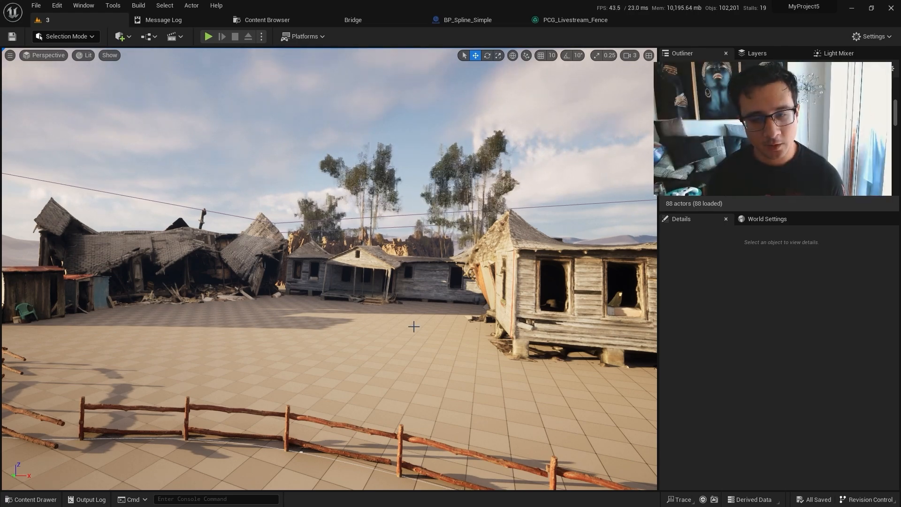
Duplicate the test_bigboulder volume of rocks and trees, and place the copy behind the collapsed house.
{"action": "key", "text": "e"}
{"action": "right_click_drag", "start_coordinate": [414, 327], "coordinate": [423, 360]}
{"action": "left_click", "coordinate": [332, 346]}
{"action": "key", "text": "f"}
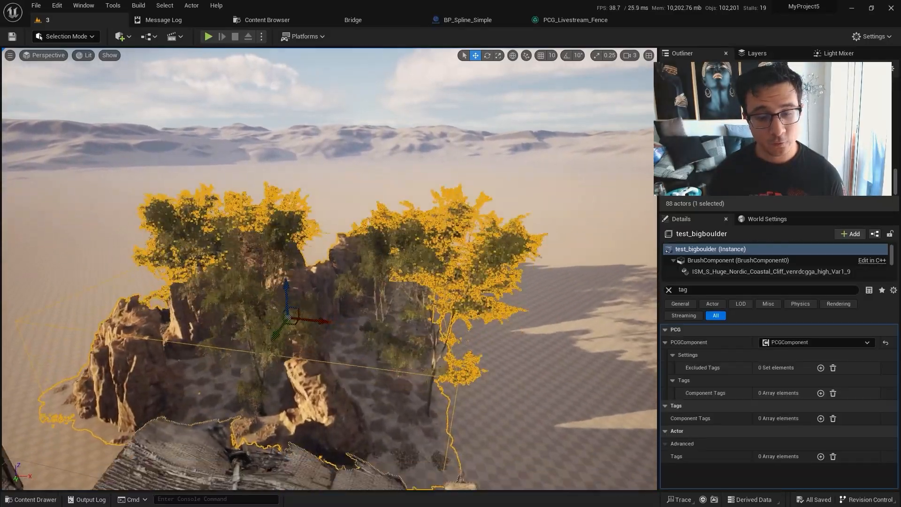
{"action": "key", "text": "w"}
{"action": "right_click_drag", "start_coordinate": [263, 281], "coordinate": [282, 294]}
{"action": "key", "text": "s"}
{"action": "left_click_drag", "start_coordinate": [263, 281], "coordinate": [172, 306]}
{"action": "key", "text": "e"}
{"action": "key", "text": "Escape"}
{"action": "right_click_drag", "start_coordinate": [179, 300], "coordinate": [178, 298]}
{"action": "key", "text": "s"}
{"action": "right_click_drag", "start_coordinate": [220, 341], "coordinate": [211, 287]}
{"action": "scroll", "coordinate": [220, 341], "scroll_direction": "down", "scroll_amount": 1}
{"action": "key", "text": "w"}
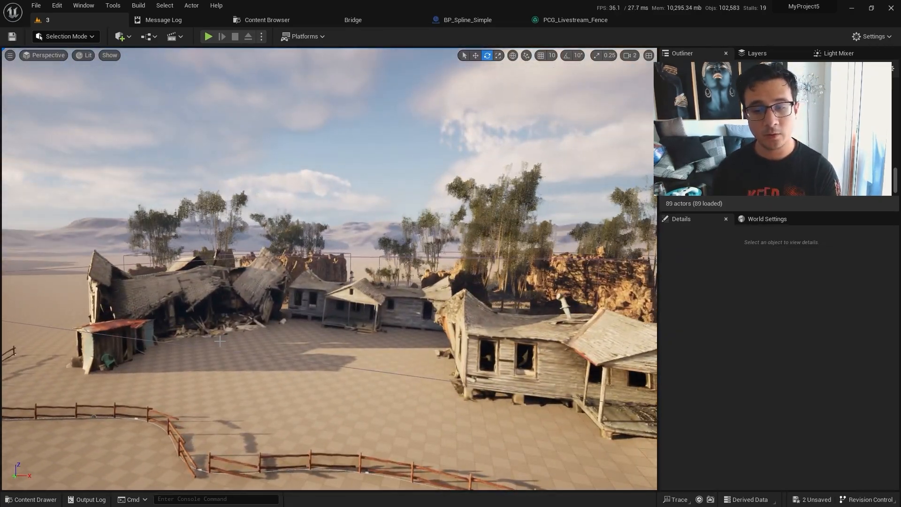
Examine the fence line and the houses in a full-screen viewport, with the PCG fence selected for an overview.
{"action": "key", "text": "F11"}
{"action": "mouse_move", "coordinate": [220, 341]}
{"action": "right_mouse_down"}
{"action": "mouse_move", "coordinate": [234, 340]}
{"action": "mouse_move", "coordinate": [192, 339]}
{"action": "mouse_move", "coordinate": [203, 337]}
{"action": "right_mouse_up"}
{"action": "key", "text": "s"}
{"action": "key", "text": "q"}
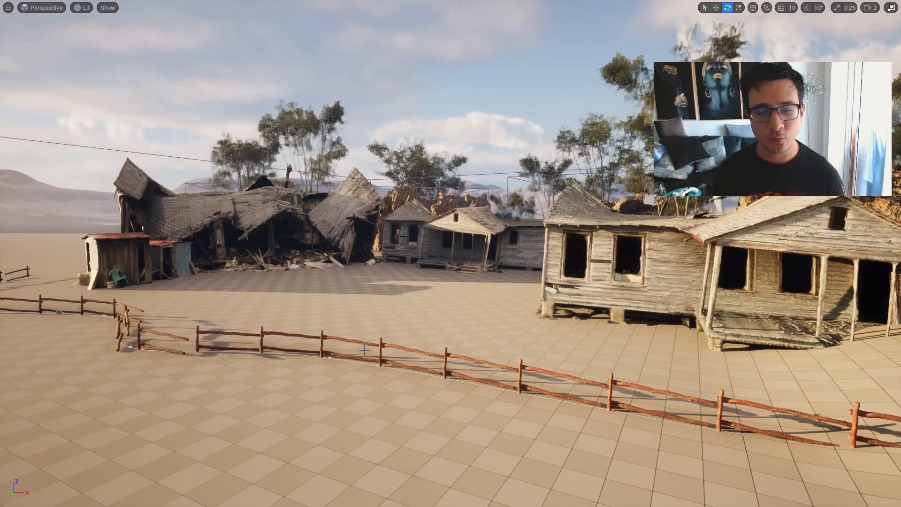
{"action": "right_click_drag", "start_coordinate": [484, 332], "coordinate": [476, 356]}
{"action": "key", "text": "e"}
{"action": "key", "text": "s"}
{"action": "key", "text": "q"}
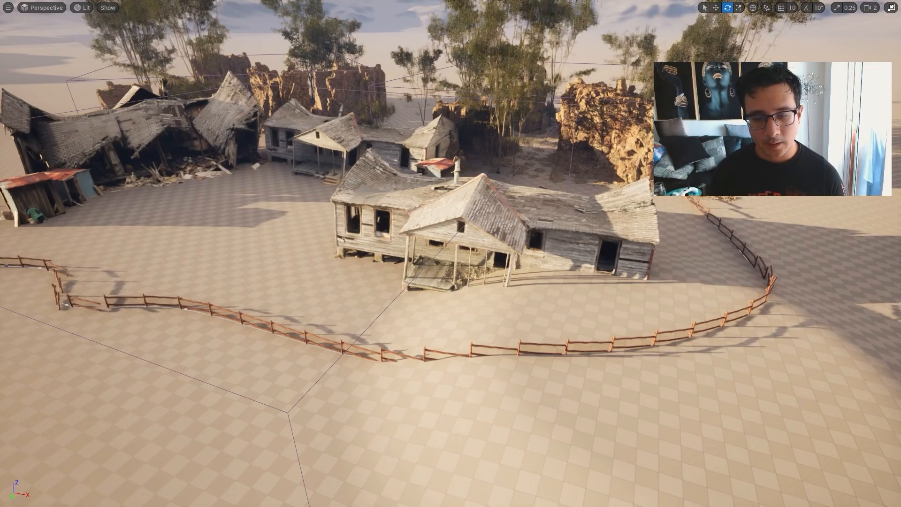
{"action": "left_click", "coordinate": [517, 345]}
{"action": "right_click_drag", "start_coordinate": [501, 328], "coordinate": [488, 381]}
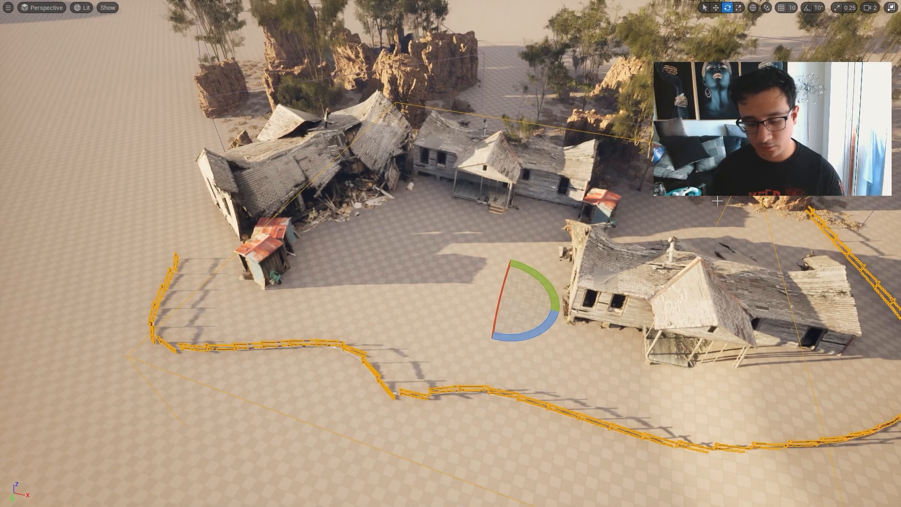
{"action": "key", "text": "F11"}
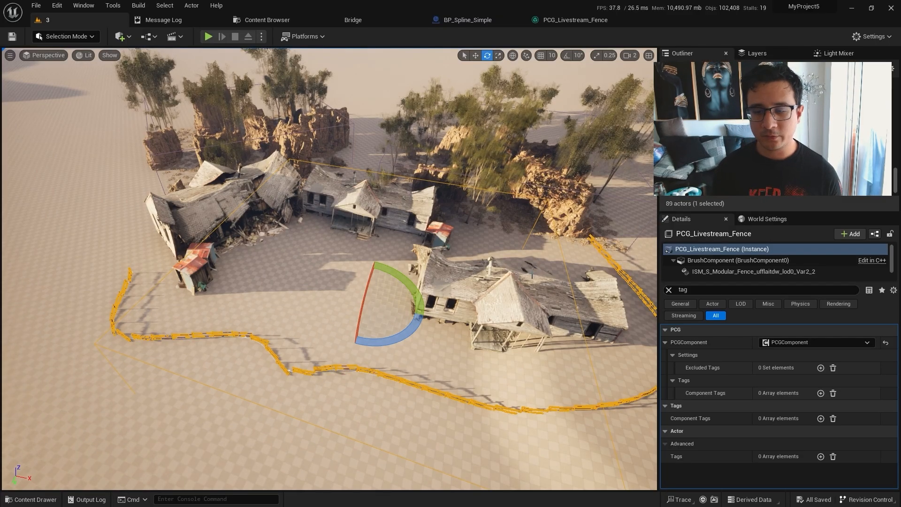
Clear the tag filter on the details and select the BP_Spline_Simple fence spline in the level.
{"action": "left_click", "coordinate": [669, 290]}
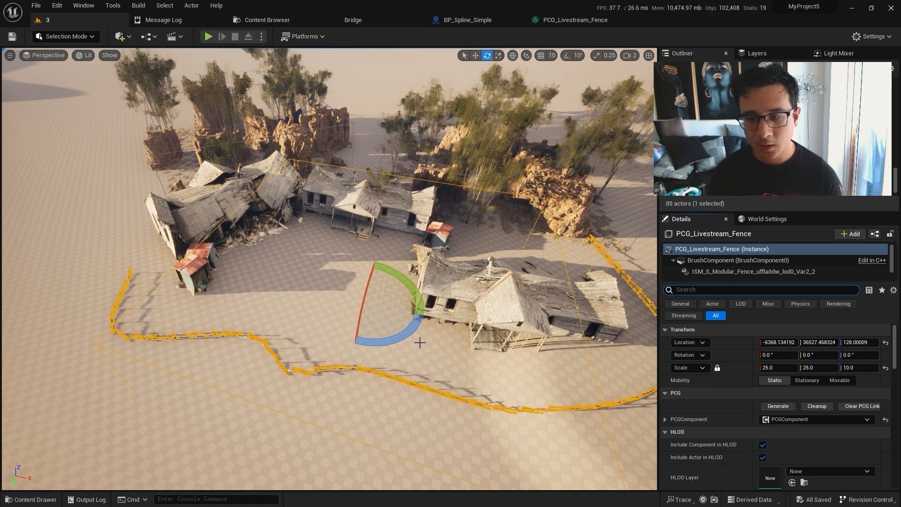
{"action": "left_click", "coordinate": [458, 395]}
{"action": "right_click_drag", "start_coordinate": [457, 395], "coordinate": [513, 362]}
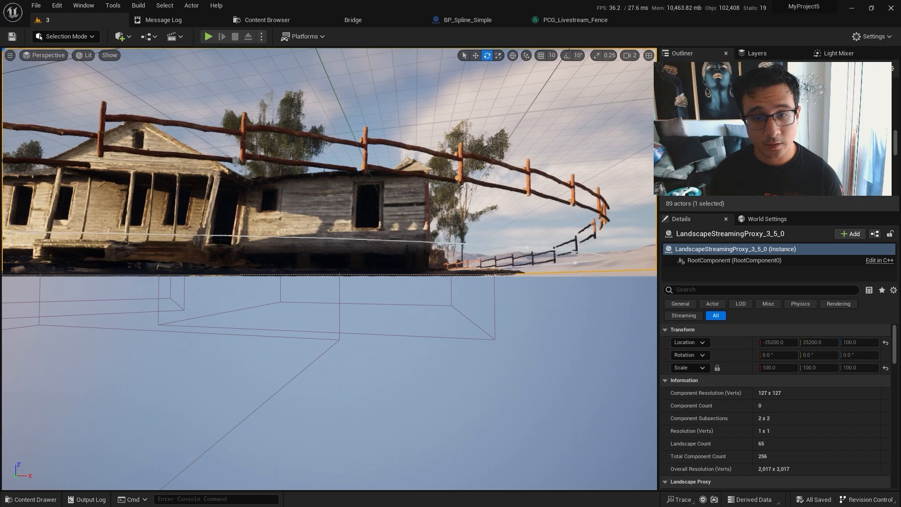
{"action": "key", "text": "w"}
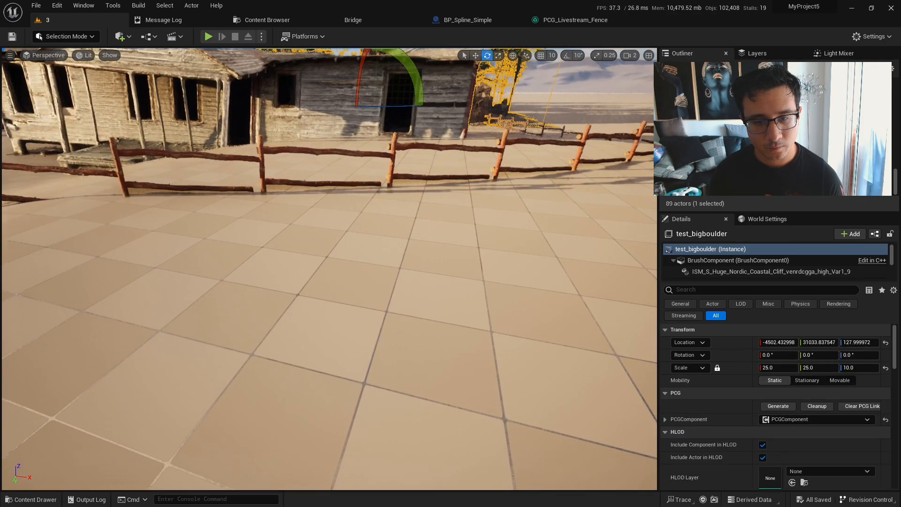
{"action": "right_click_drag", "start_coordinate": [366, 254], "coordinate": [294, 209]}
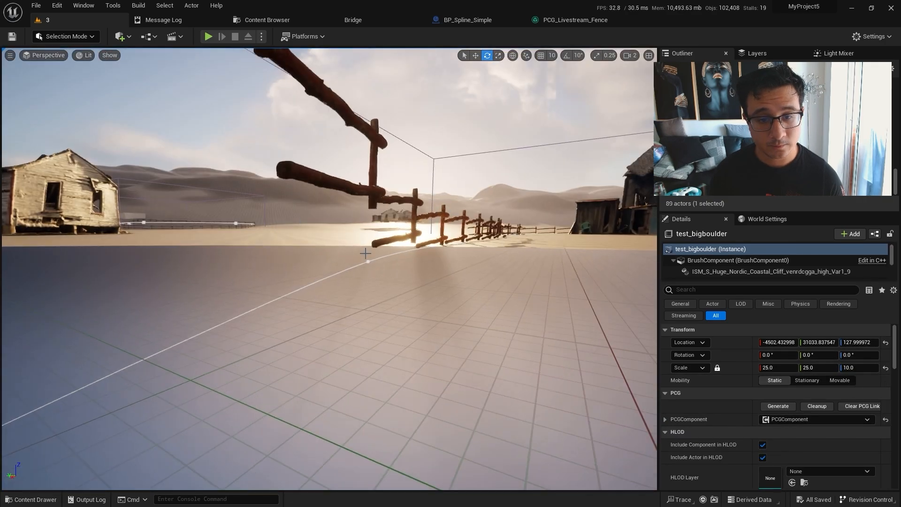
{"action": "right_click", "coordinate": [368, 261]}
{"action": "key", "text": "Escape"}
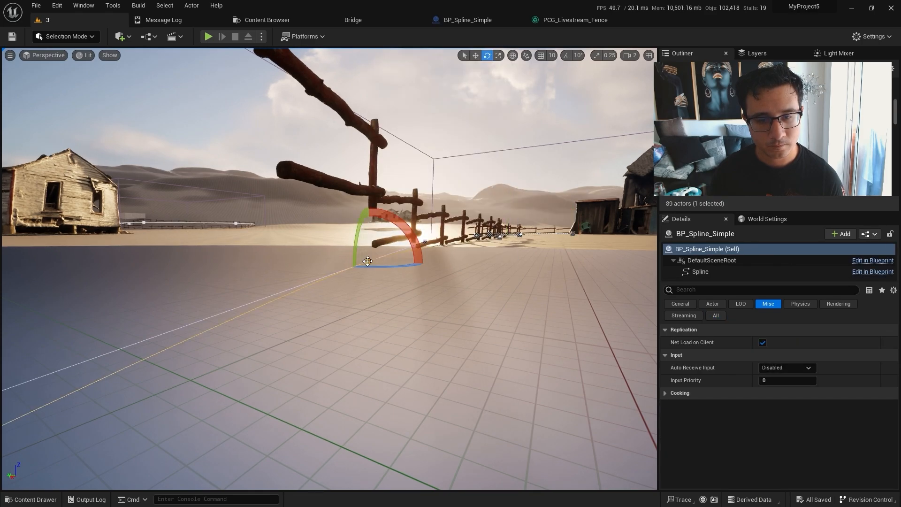
{"action": "left_click", "coordinate": [363, 263]}
{"action": "left_click", "coordinate": [368, 260]}
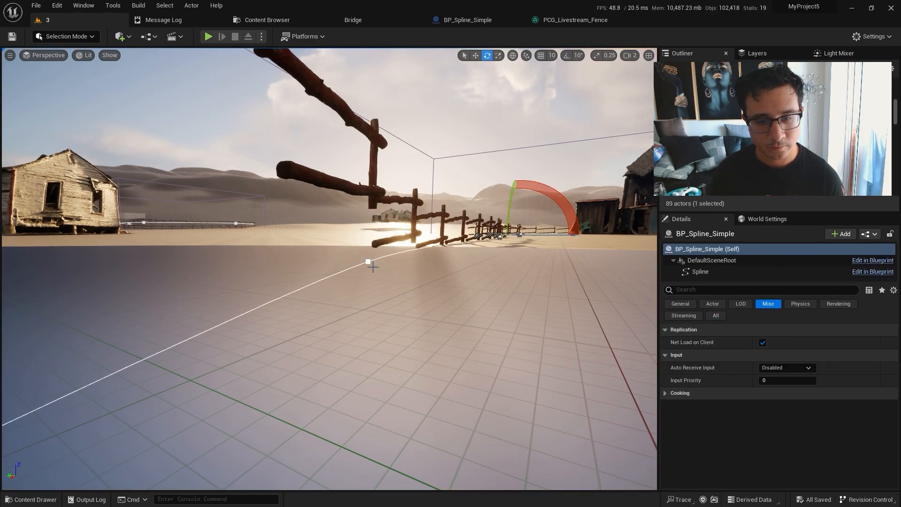
{"action": "key", "text": "f"}
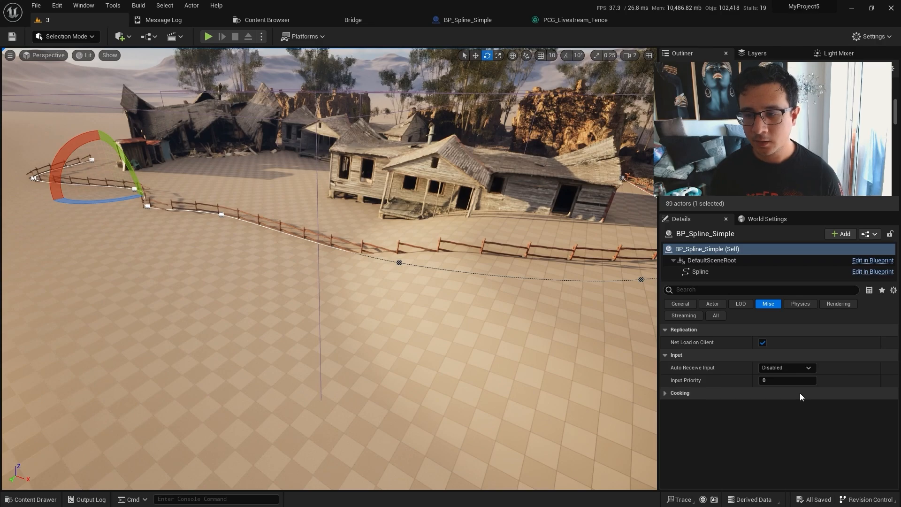
Enable Closed Loop on the Spline component of BP_Spline_Simple.
{"action": "left_click", "coordinate": [687, 290]}
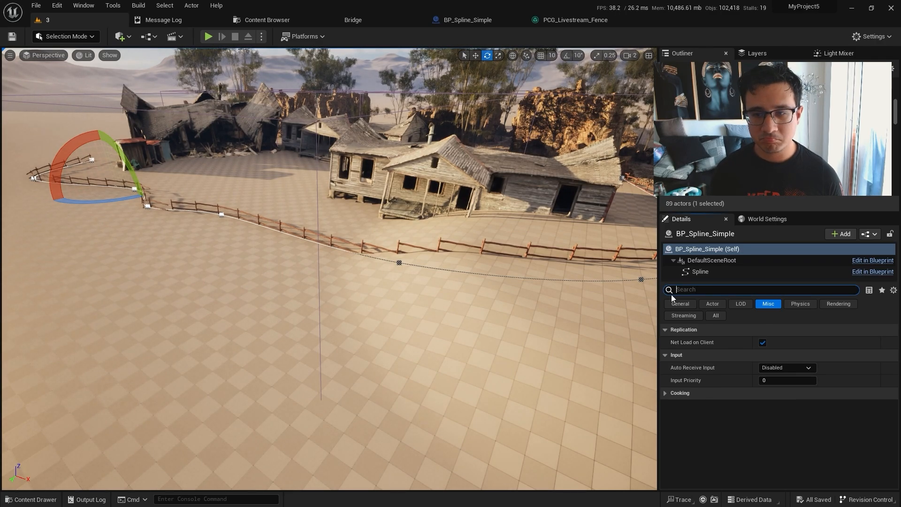
{"action": "left_click", "coordinate": [705, 272]}
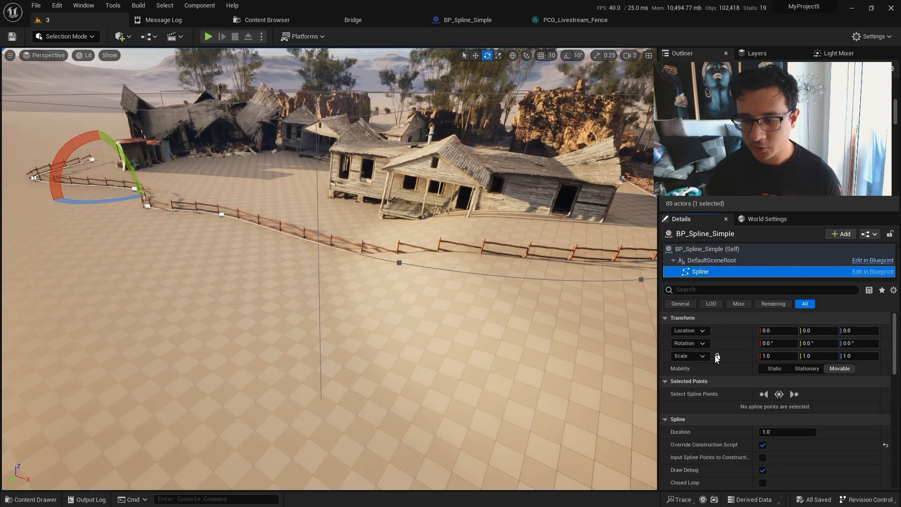
{"action": "scroll", "coordinate": [738, 404], "scroll_direction": "down", "scroll_amount": 2}
{"action": "left_click", "coordinate": [763, 452]}
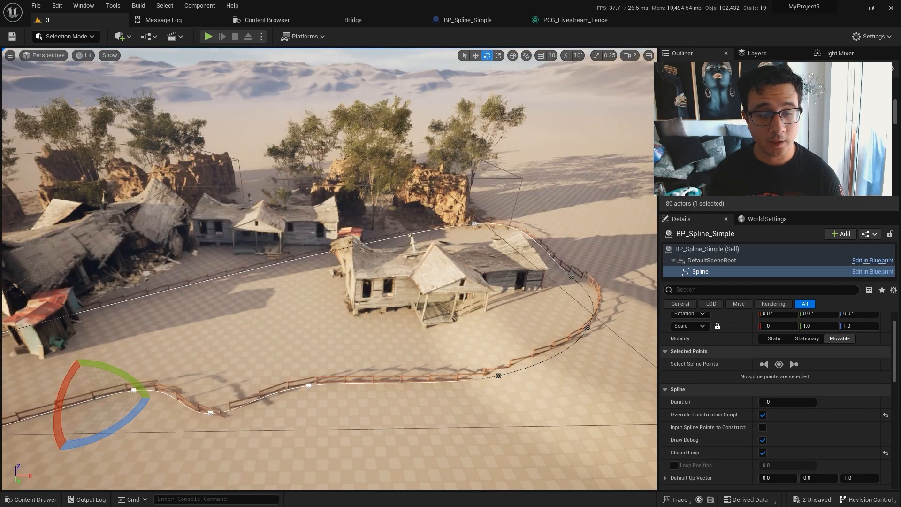
Add a spline point on the closing segment that crosses the yard, and move it behind the collapsed house.
{"action": "right_click_drag", "start_coordinate": [329, 268], "coordinate": [345, 289]}
{"action": "right_click_drag", "start_coordinate": [430, 242], "coordinate": [430, 242]}
{"action": "right_click", "coordinate": [430, 241]}
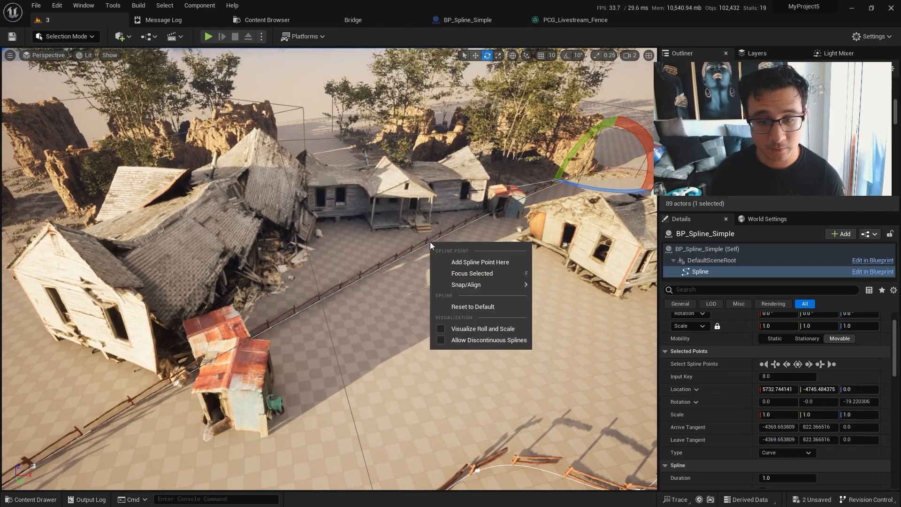
{"action": "left_click", "coordinate": [449, 258]}
{"action": "right_click_drag", "start_coordinate": [449, 258], "coordinate": [449, 277]}
{"action": "key", "text": "w"}
{"action": "left_click_drag", "start_coordinate": [401, 288], "coordinate": [295, 261]}
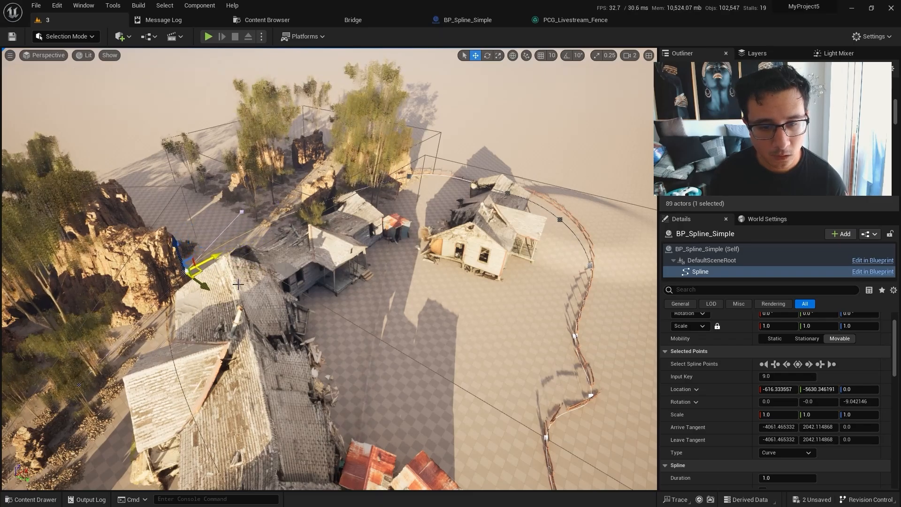
Add another spline point where the fence cuts through the collapsed house, and move it outside the building.
{"action": "mouse_move", "coordinate": [380, 303]}
{"action": "right_mouse_down"}
{"action": "mouse_move", "coordinate": [349, 315]}
{"action": "mouse_move", "coordinate": [380, 303]}
{"action": "right_mouse_up"}
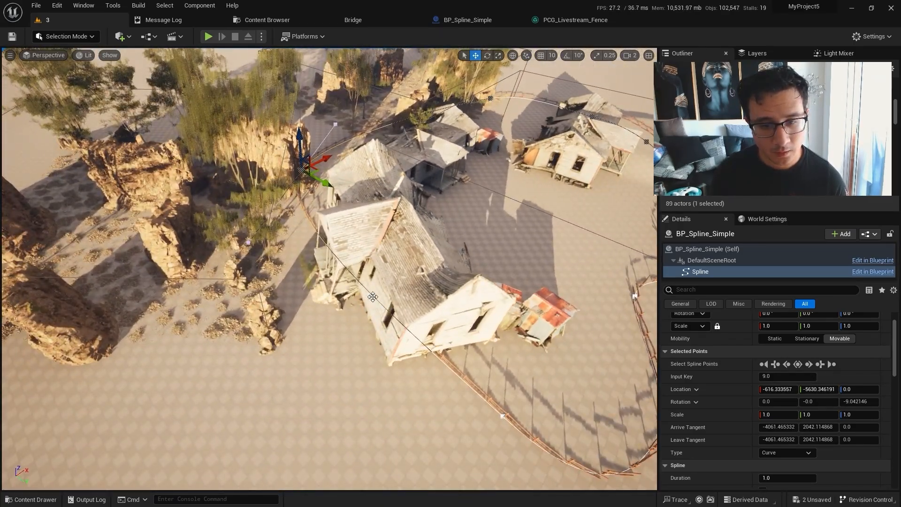
{"action": "right_click", "coordinate": [373, 296]}
{"action": "left_click", "coordinate": [409, 316]}
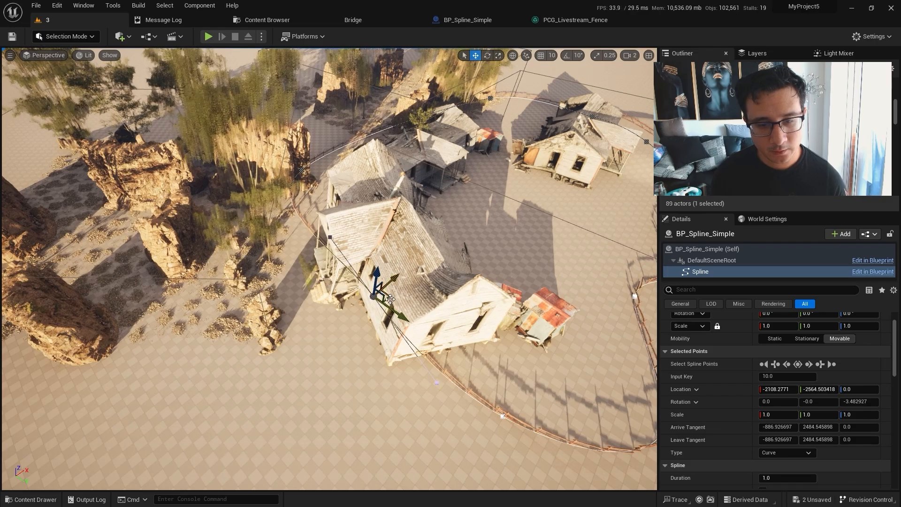
{"action": "left_click_drag", "start_coordinate": [391, 299], "coordinate": [342, 369]}
Inspect the closed fence loop around the houses from several angles with nothing selected.
{"action": "right_click_drag", "start_coordinate": [321, 302], "coordinate": [654, 228]}
{"action": "key", "text": "w"}
{"action": "key", "text": "s"}
{"action": "key", "text": "a"}
{"action": "key", "text": "Escape"}
{"action": "key", "text": "w"}
{"action": "key", "text": "e"}
{"action": "key", "text": "d"}
{"action": "key", "text": "s"}
{"action": "scroll", "coordinate": [423, 385], "scroll_direction": "up", "scroll_amount": 3}
{"action": "key", "text": "w"}
{"action": "key", "text": "s"}
{"action": "key", "text": "w"}
{"action": "key", "text": "a"}
{"action": "key", "text": "s"}
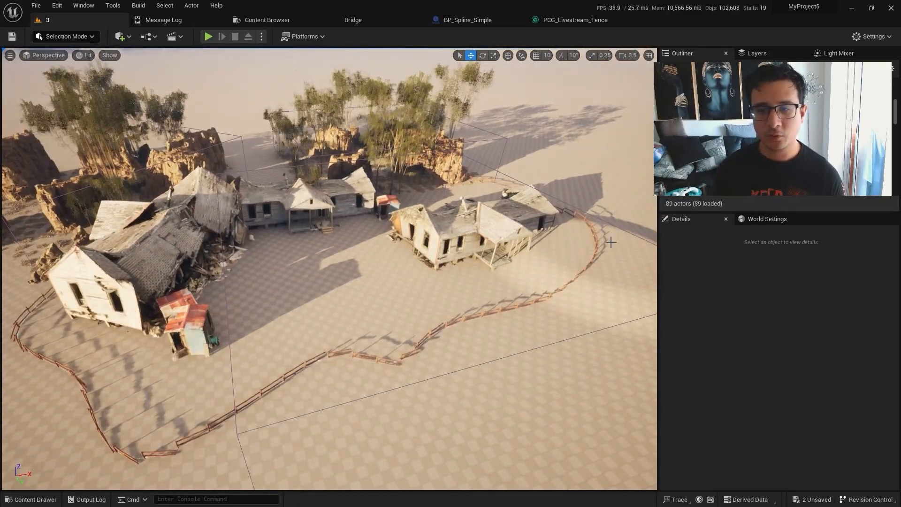
Select the PCG_Livestream_Fence volume to check the full loop, save the level, and deselect the volume.
{"action": "left_click", "coordinate": [596, 236]}
{"action": "left_click", "coordinate": [595, 235]}
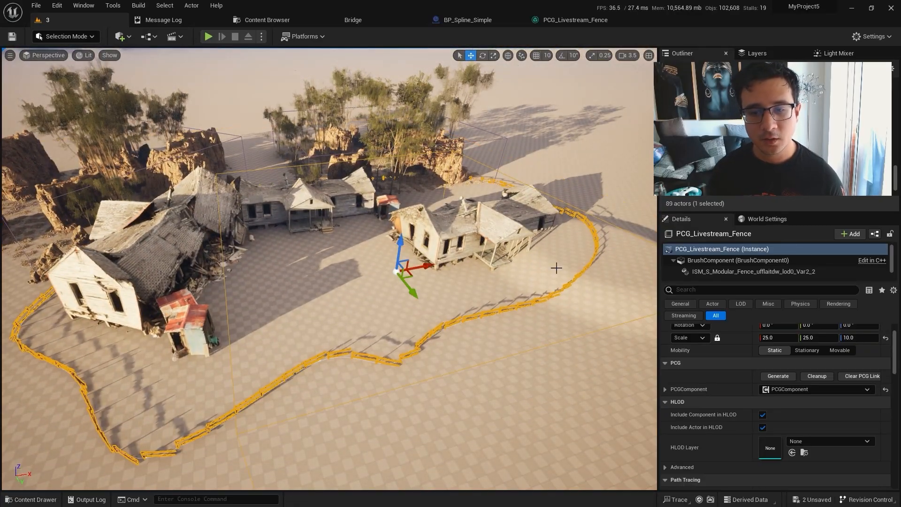
{"action": "key", "text": "q"}
{"action": "right_click_drag", "start_coordinate": [557, 266], "coordinate": [532, 282]}
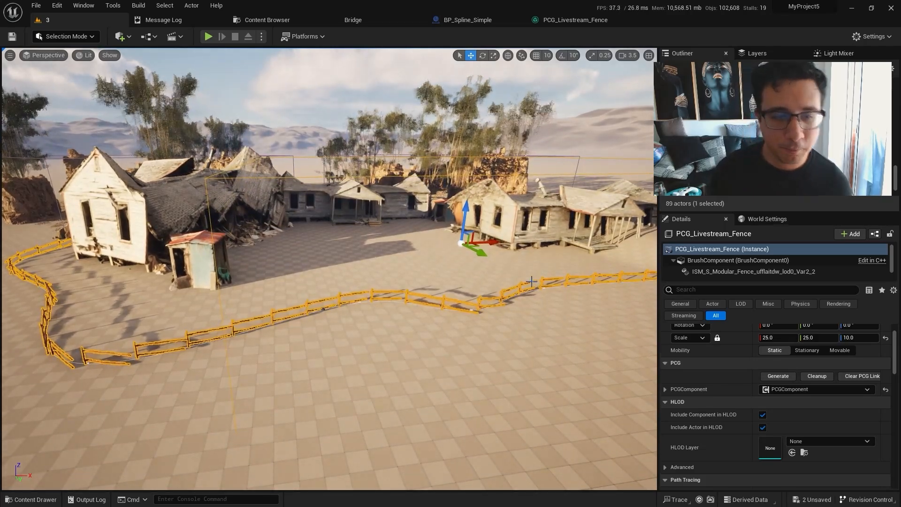
{"action": "key", "text": "ctrl+s"}
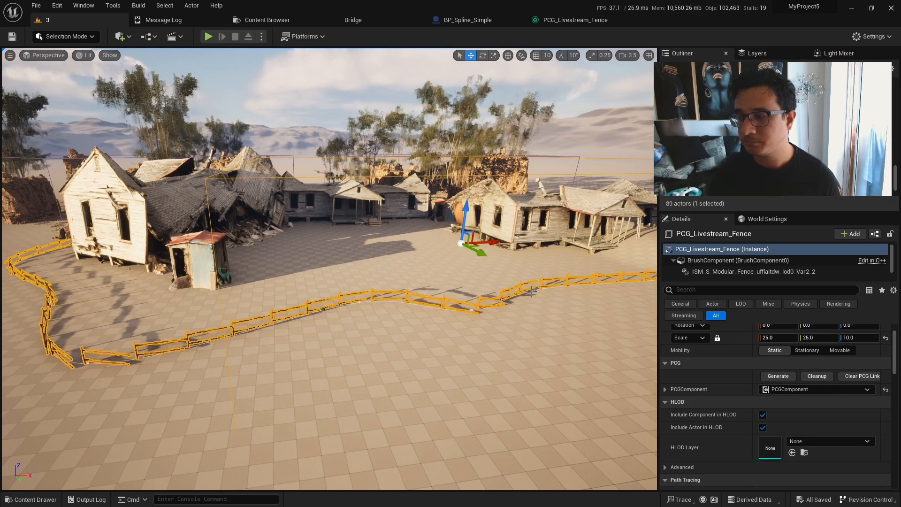
{"action": "right_click_drag", "start_coordinate": [494, 288], "coordinate": [469, 232]}
{"action": "key", "text": "Escape"}
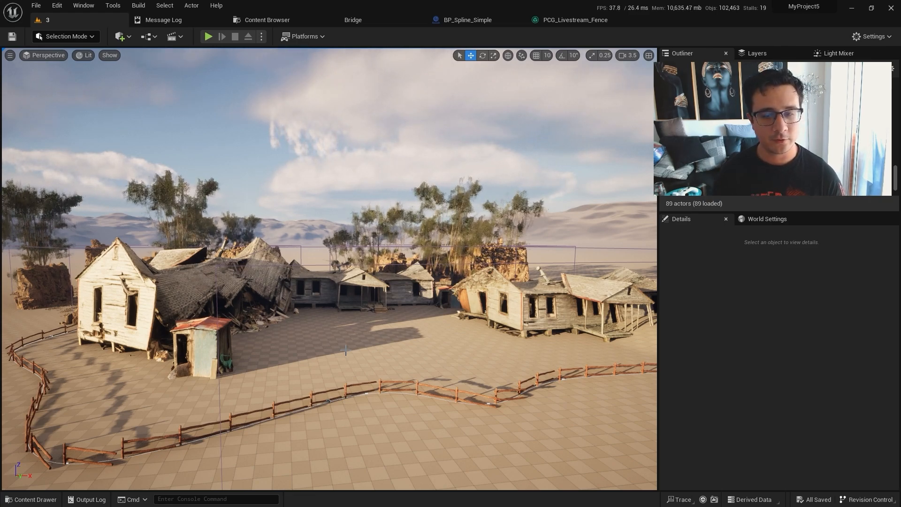
Review the finished fence enclosure around the desert houses from a raised viewpoint and along its front stretch.
{"action": "right_click_drag", "start_coordinate": [344, 351], "coordinate": [371, 384]}
{"action": "key", "text": "d"}
{"action": "key", "text": "a"}
{"action": "key", "text": "w"}
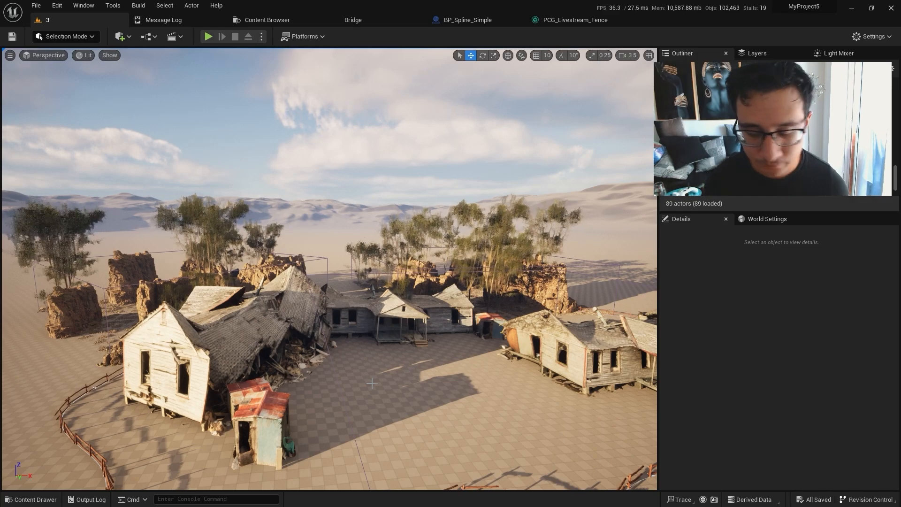
{"action": "right_click_drag", "start_coordinate": [371, 384], "coordinate": [379, 380]}
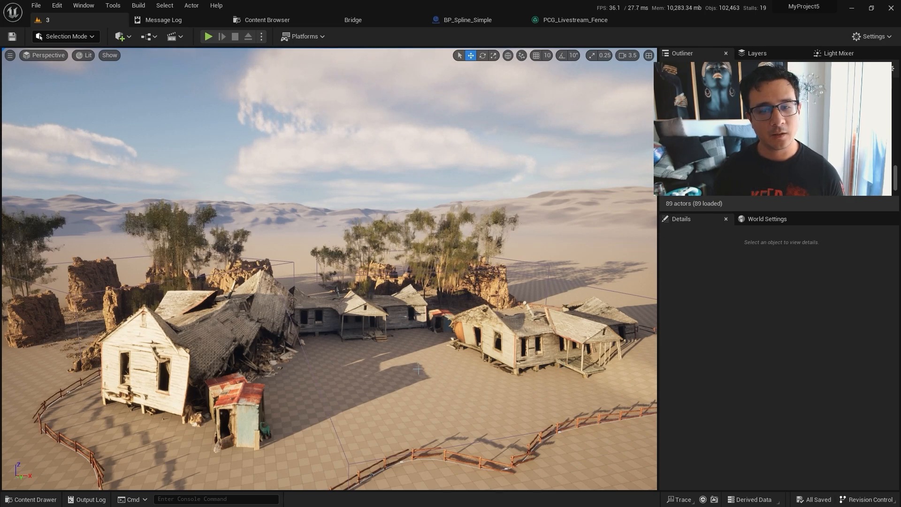
{"action": "key", "text": "d"}
{"action": "right_click_drag", "start_coordinate": [418, 369], "coordinate": [418, 369]}
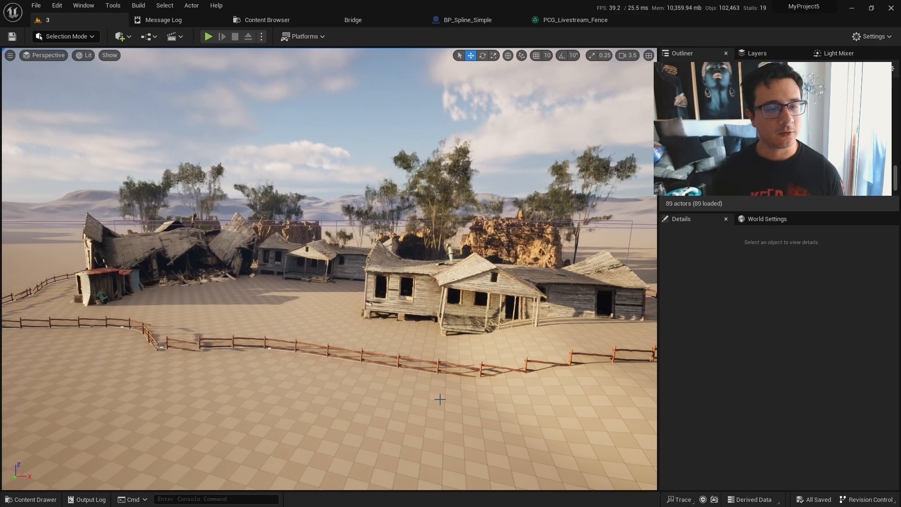
{"action": "right_click_drag", "start_coordinate": [434, 362], "coordinate": [434, 362]}
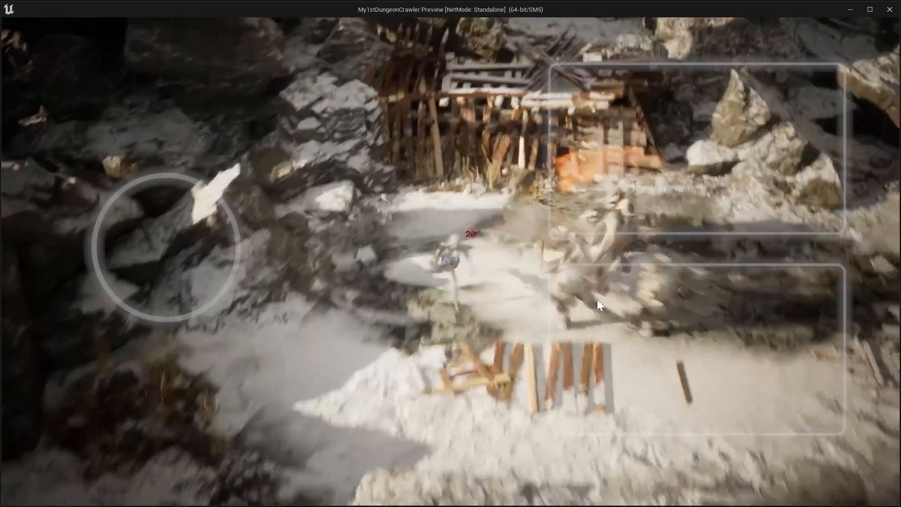
{"action": "left_click", "coordinate": [598, 300]}
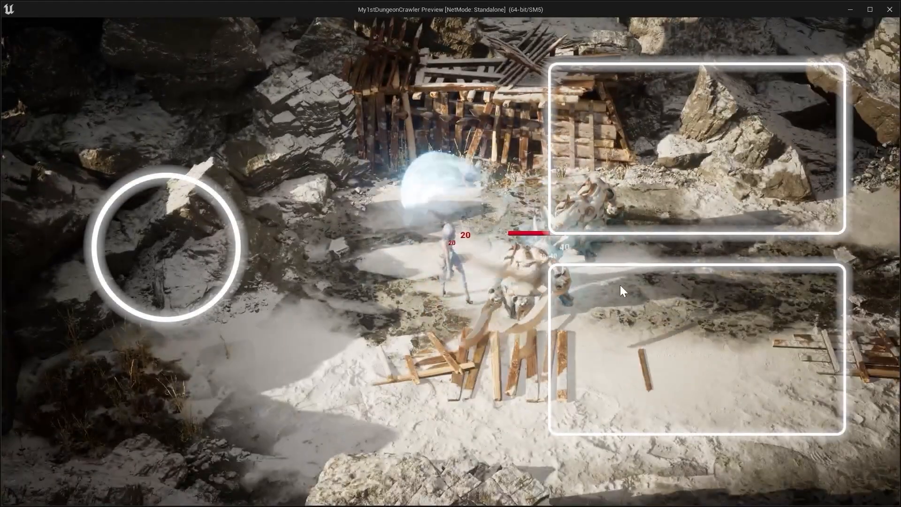
{"action": "left_click", "coordinate": [621, 287]}
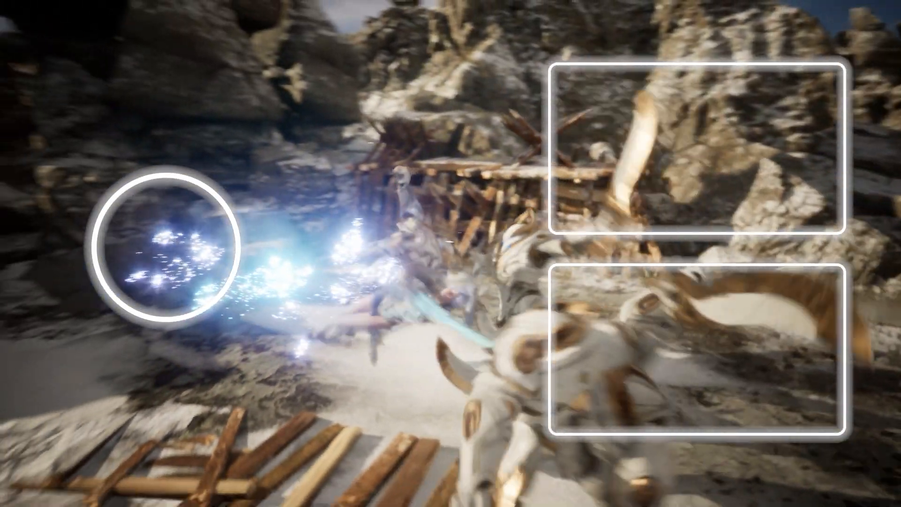